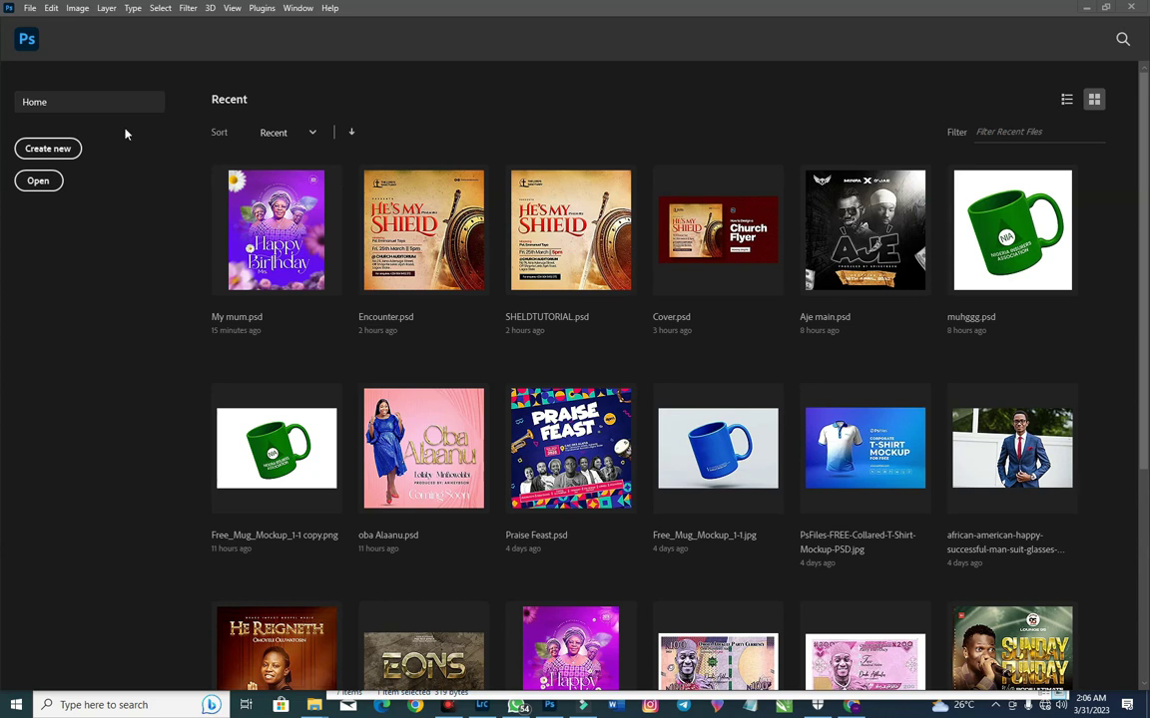
Step: Create a blank document from the Custom 12 x 12 in, 300 ppi (3600 x 3600 px) preset
left_click(65, 154)
left_click(47, 147)
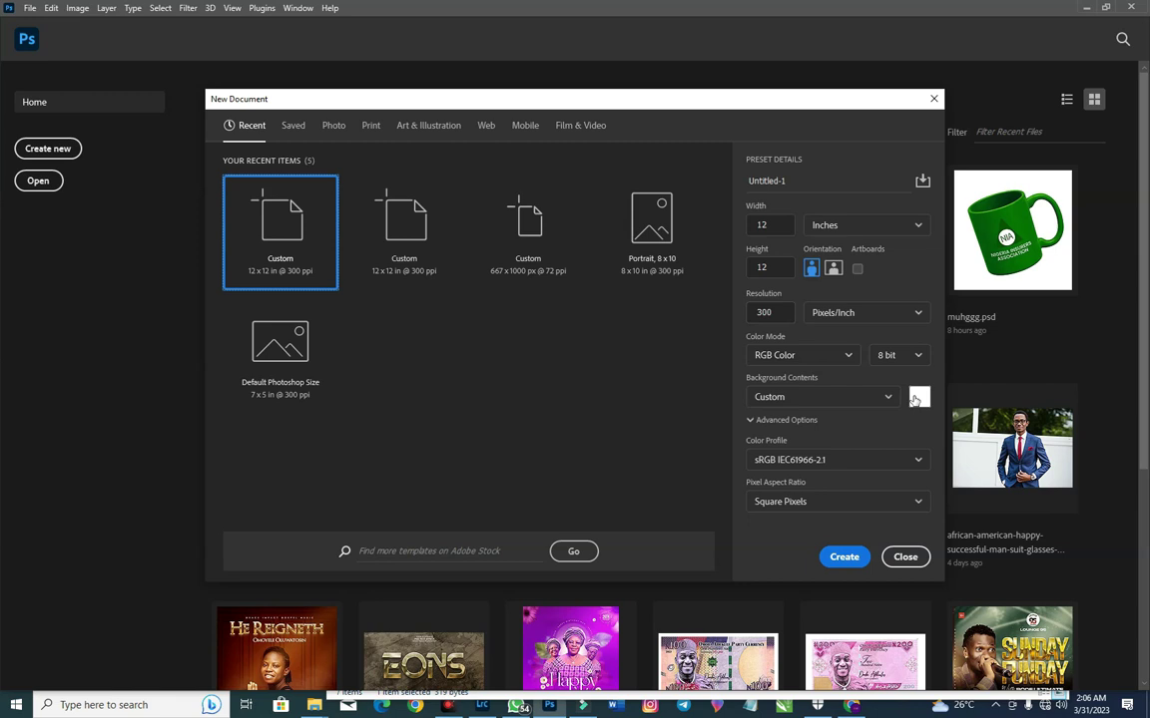
left_click(846, 555)
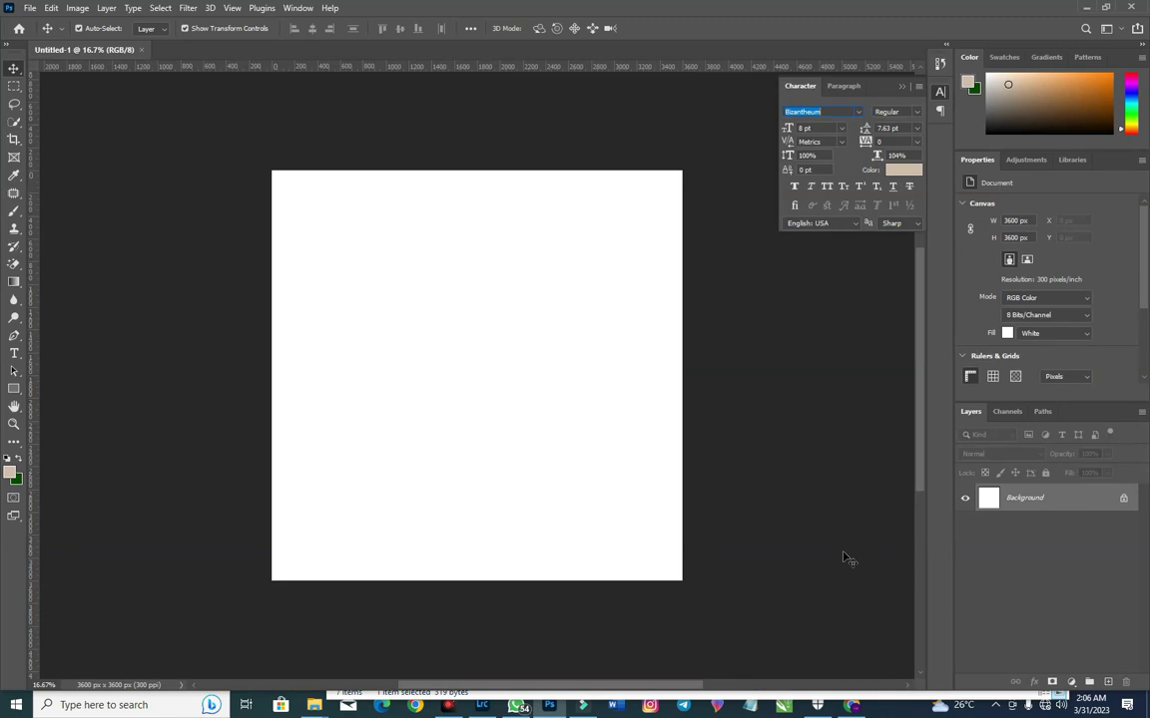
left_click(188, 10)
Step: Add a new guide layout with 1 column, 1 row and 250 px margins on all sides
mouse_move(232, 8)
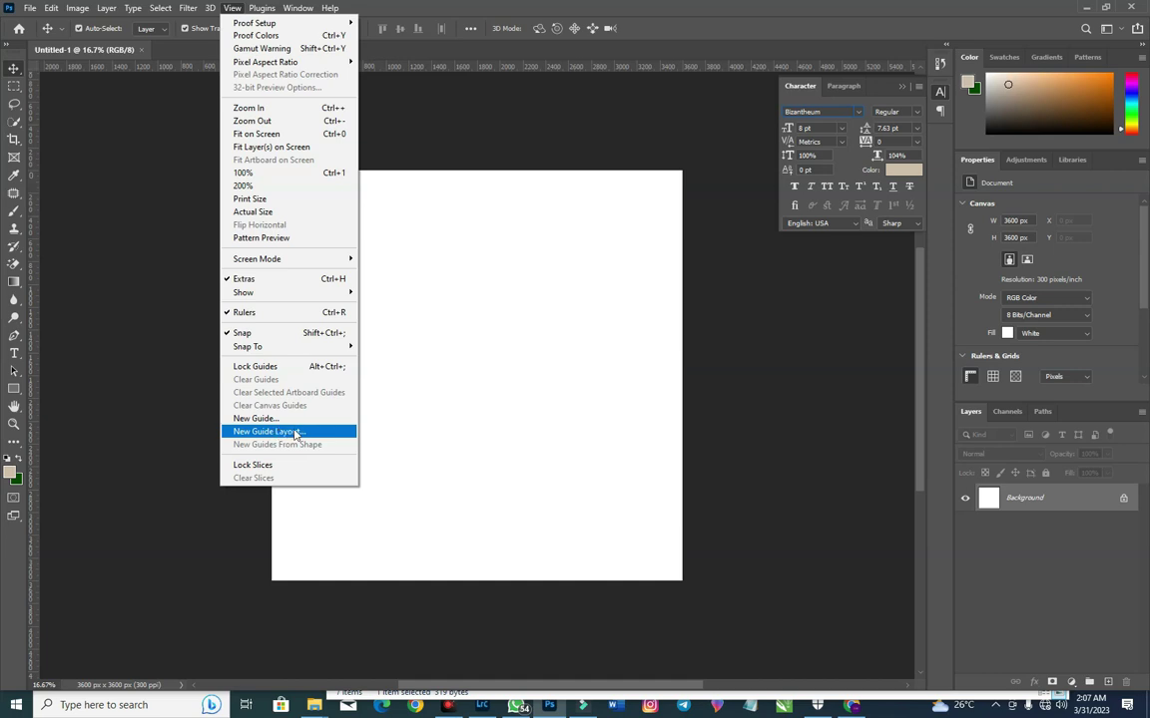
left_click(295, 433)
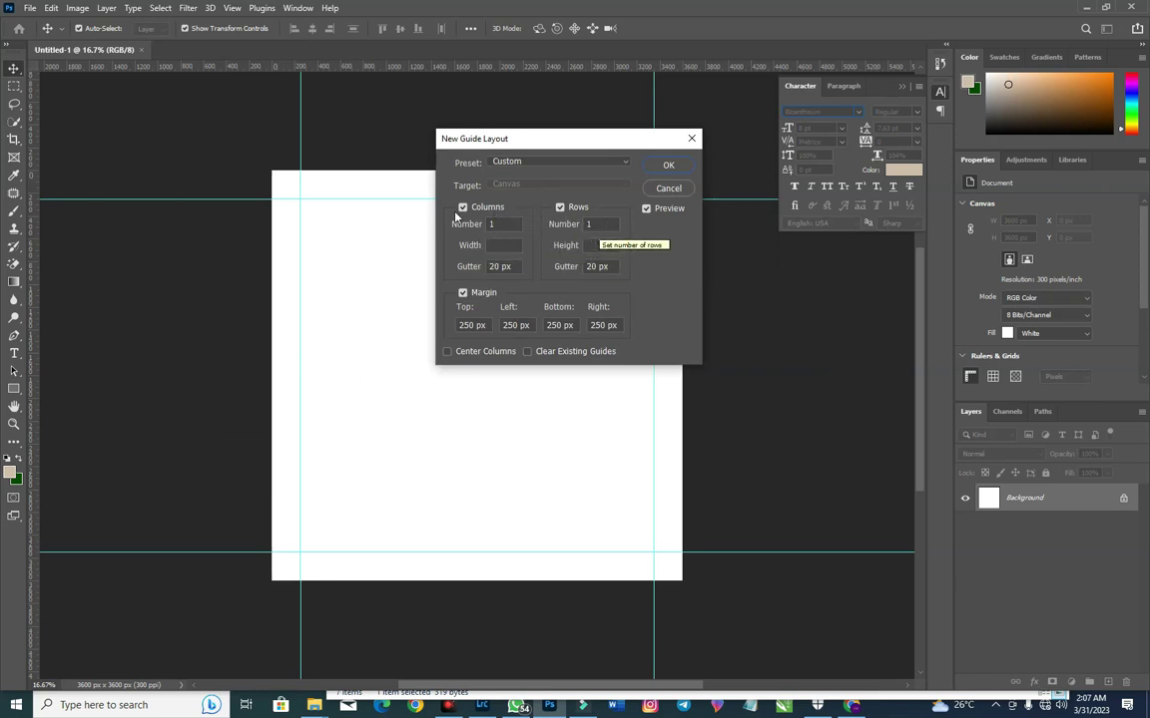
left_click(501, 224)
double_click(501, 224)
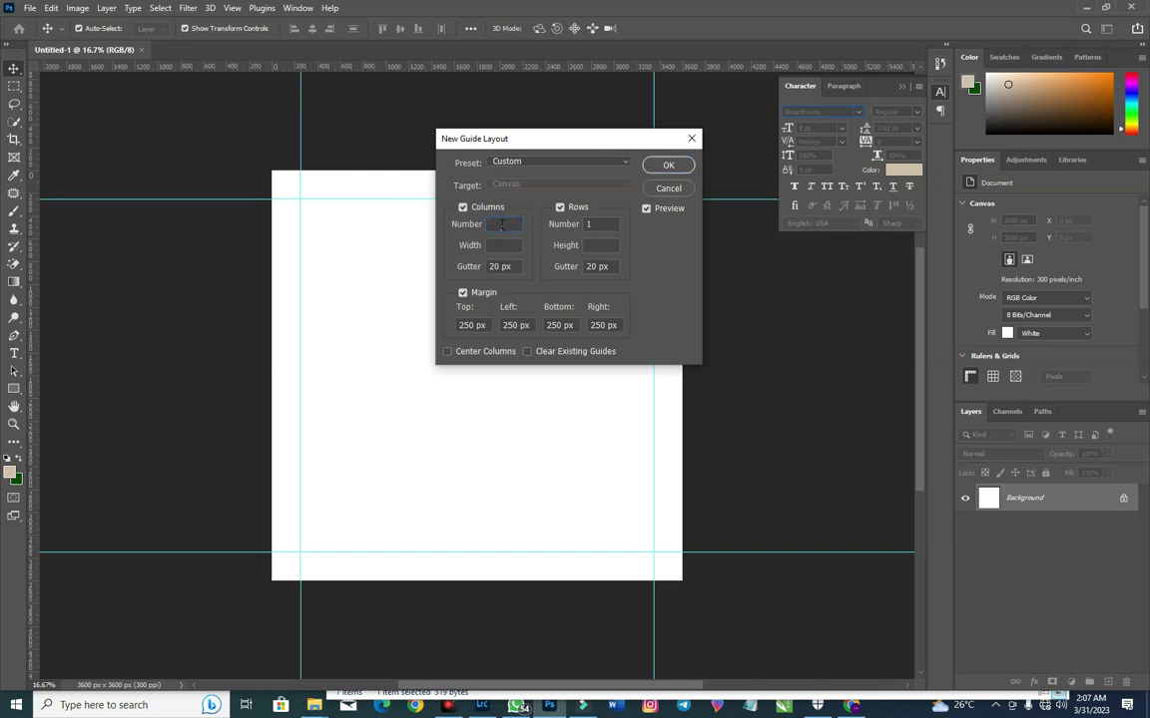
type("2")
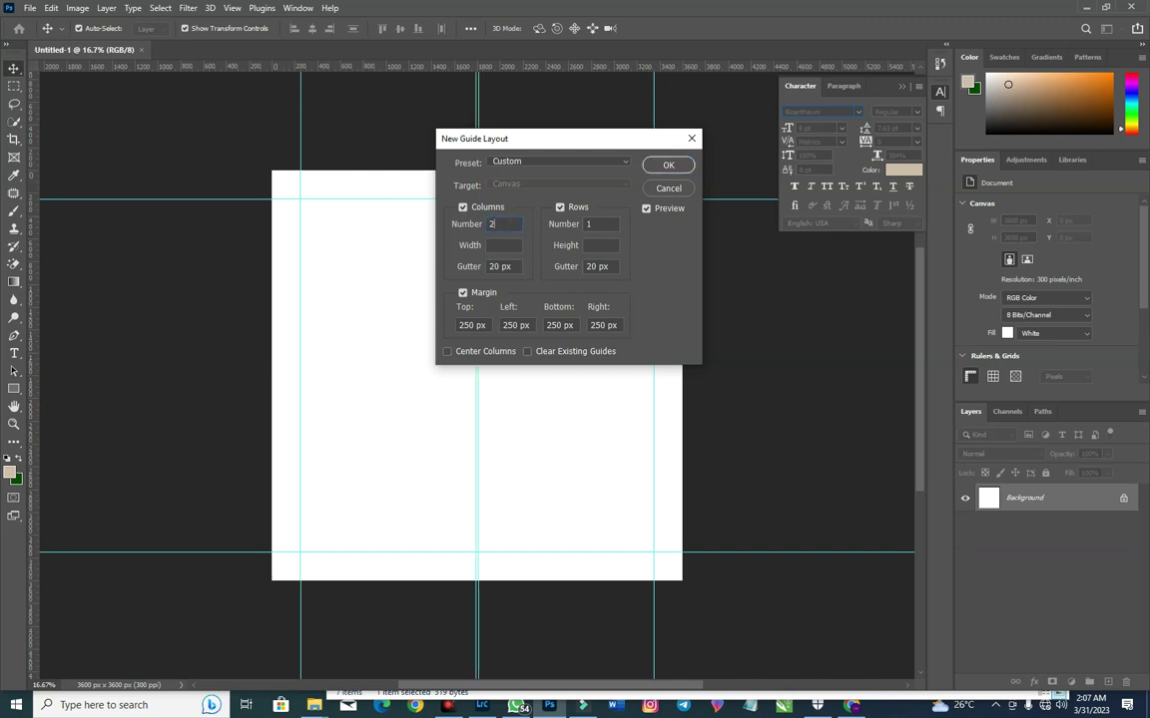
key("BackSpace")
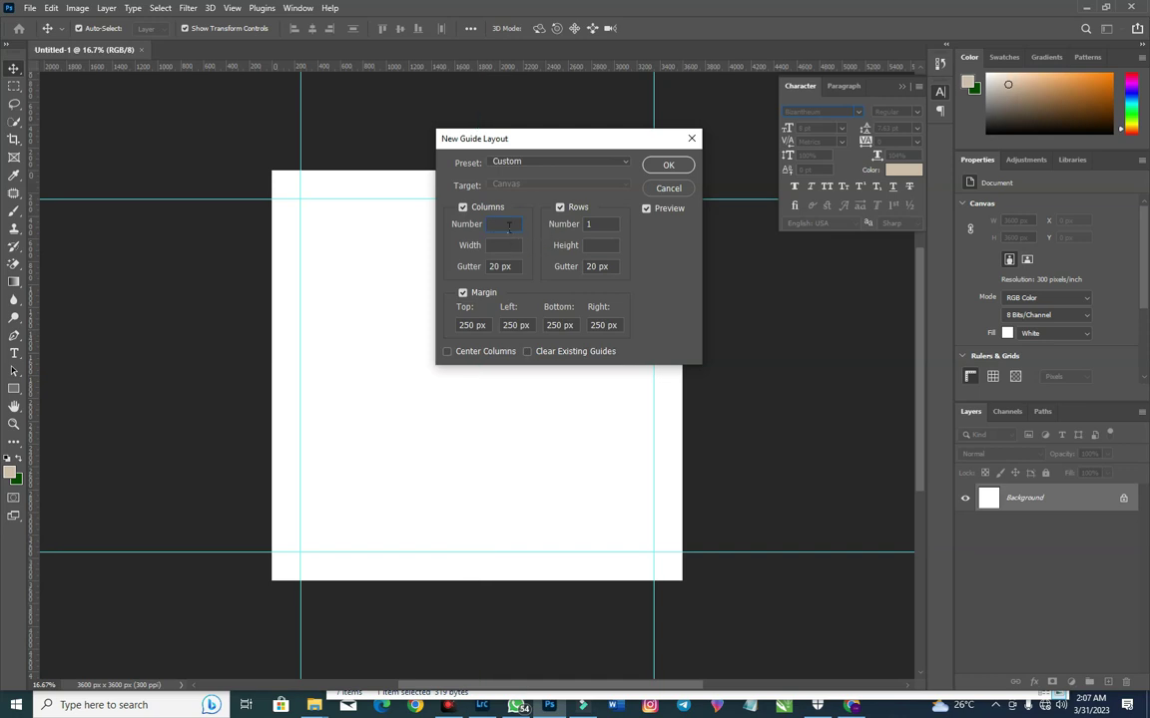
left_click(506, 225)
left_click(667, 165)
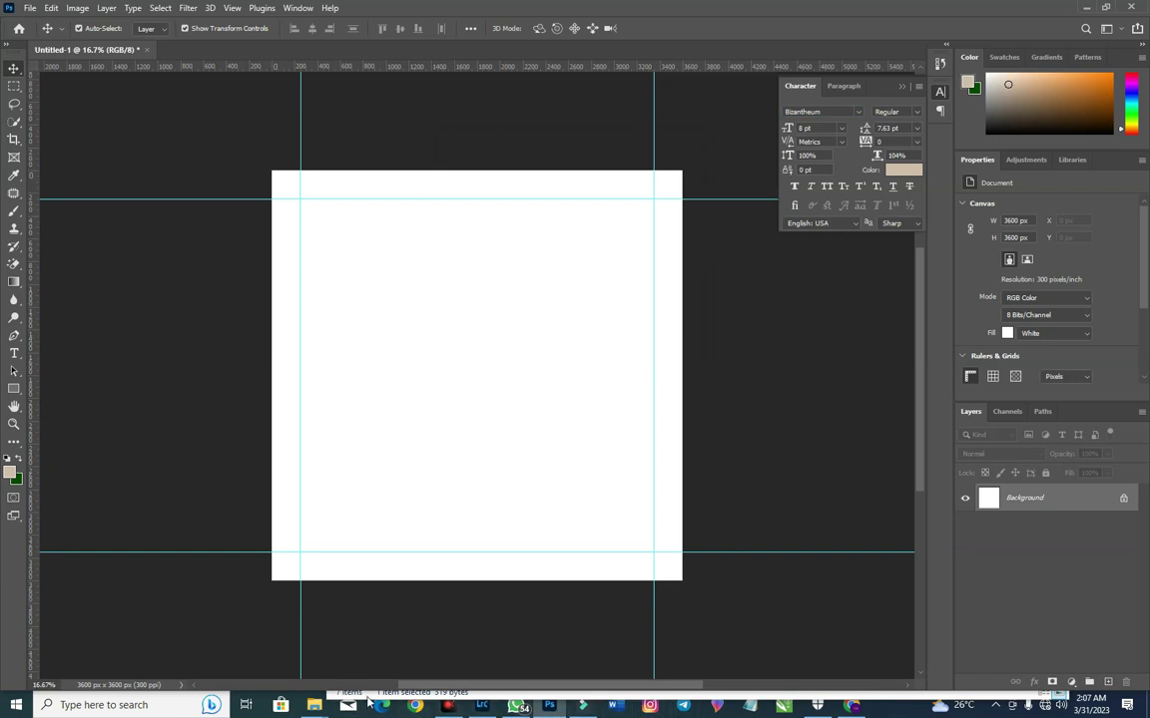
Step: Drag the shield-and-sword photo from the He's my Shield folder onto the canvas
mouse_move(328, 709)
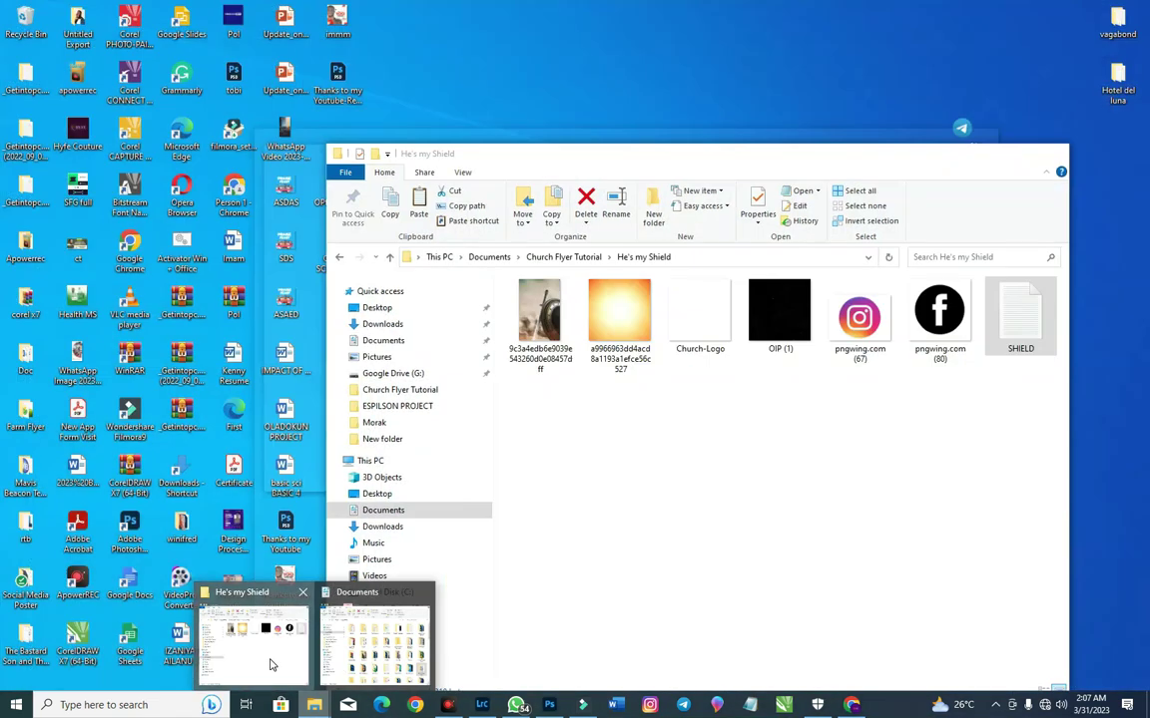
left_click(258, 644)
left_click_drag(715, 161, 758, 81)
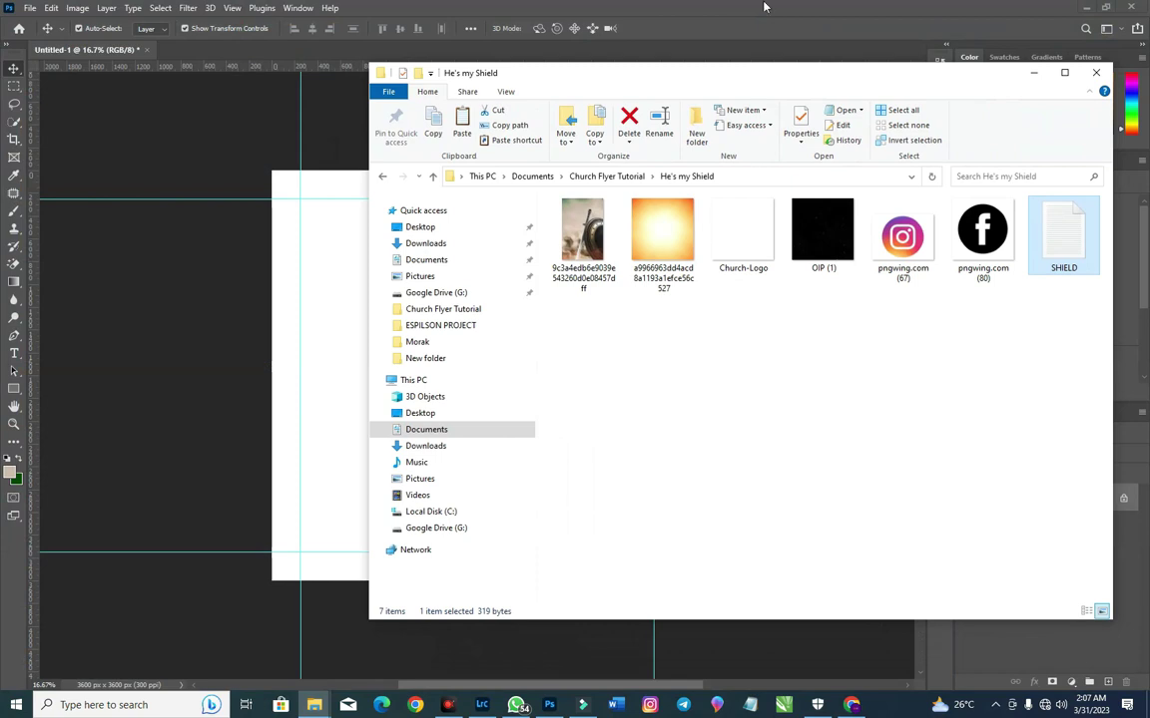
left_click_drag(579, 244, 494, 332)
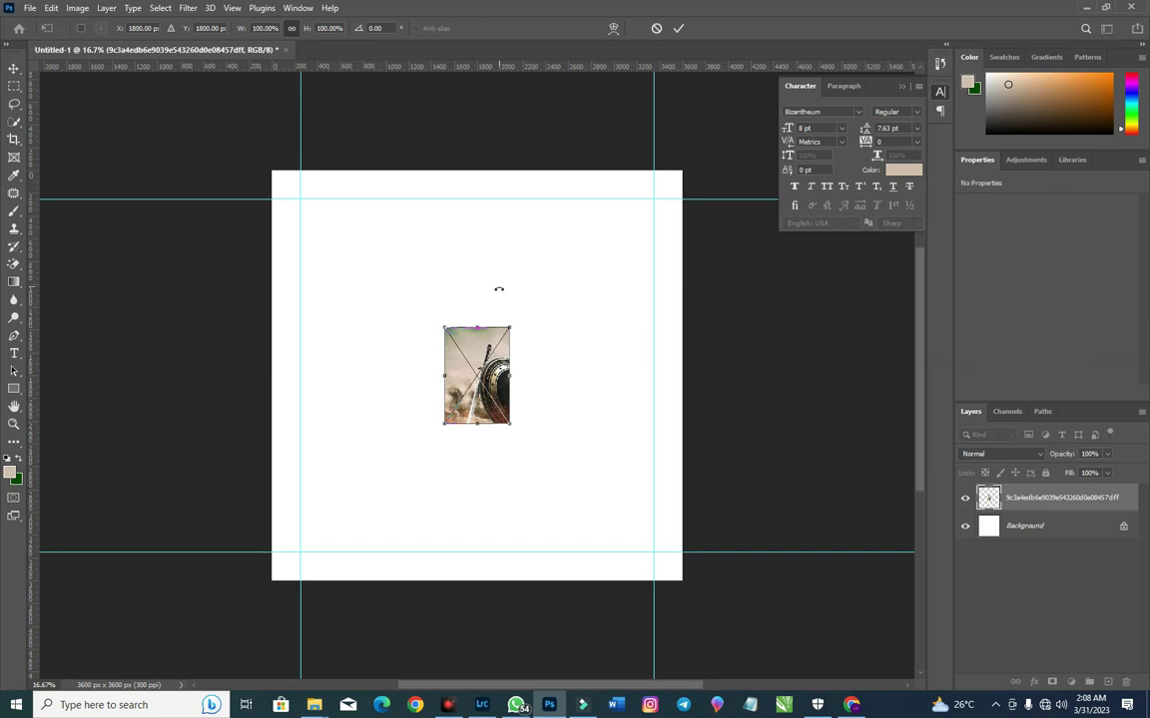
Step: Scale the photo to the full canvas height, aligned to the right and bottom edges
left_click_drag(510, 330, 636, 135)
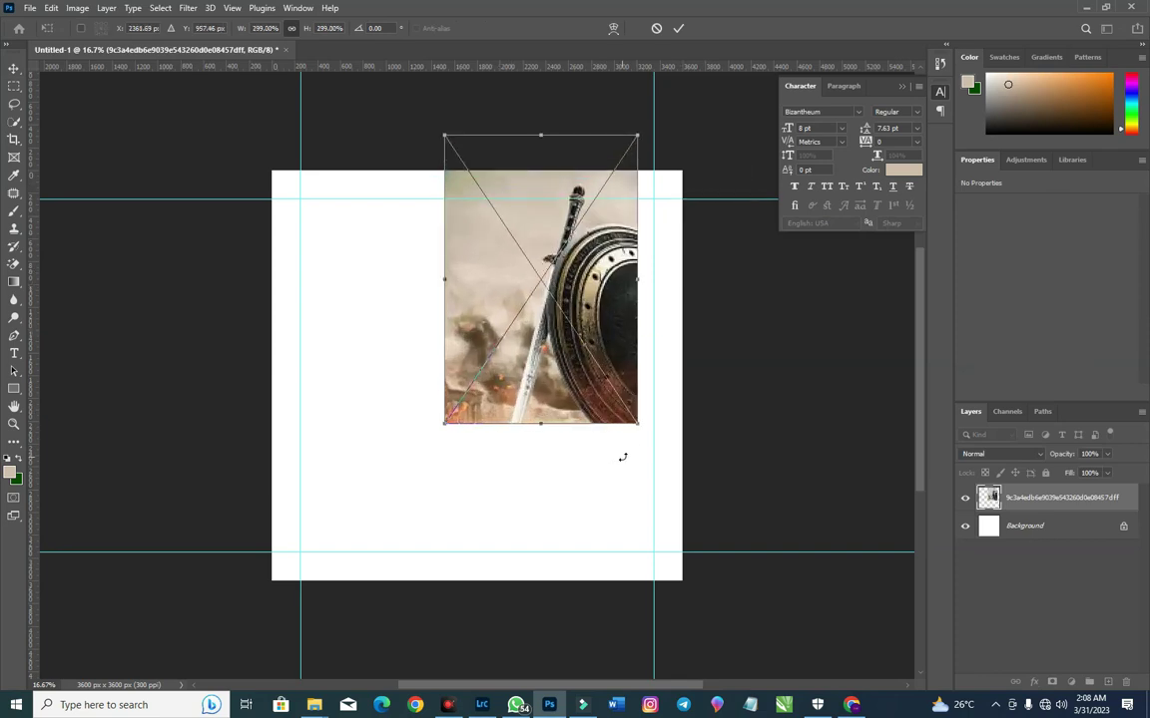
left_click_drag(641, 430, 723, 487)
left_click_drag(672, 410, 623, 470)
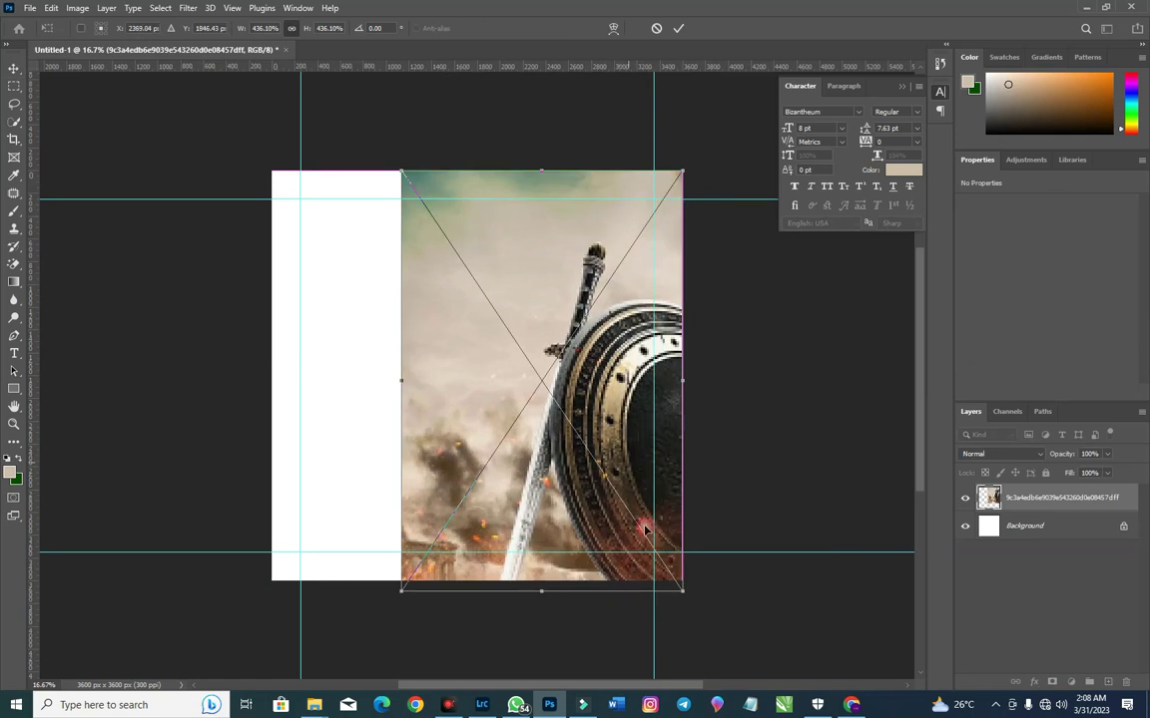
left_click_drag(675, 584, 673, 580)
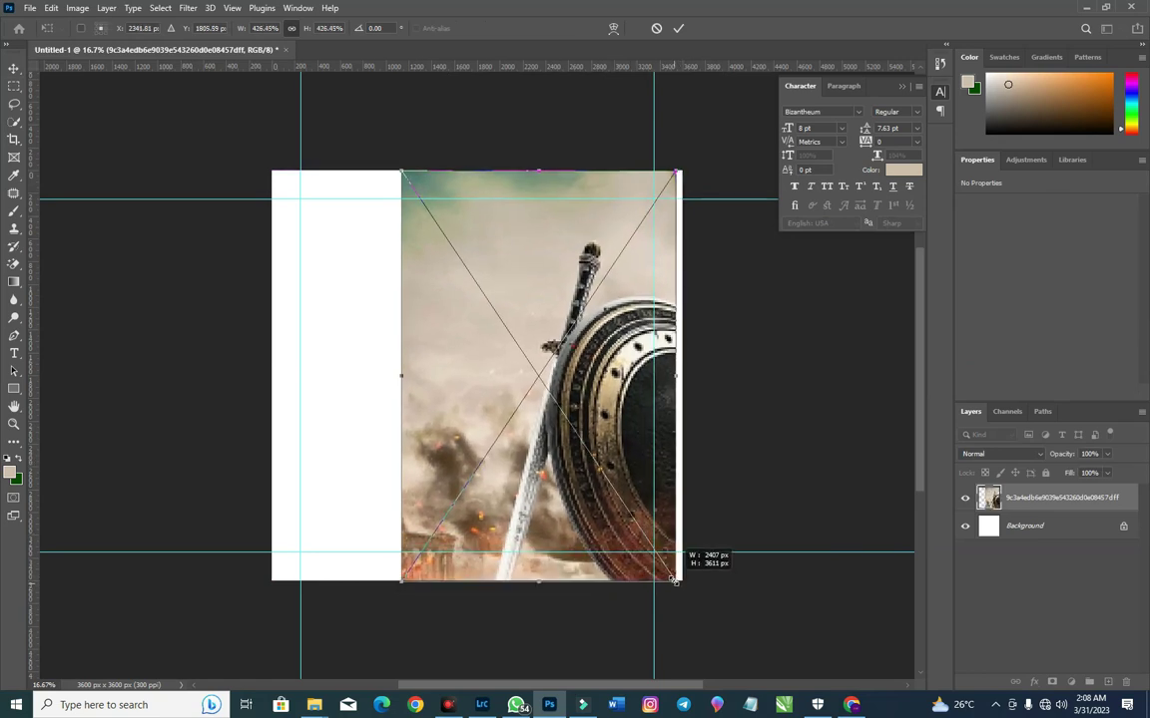
mouse_move(654, 531)
left_mouse_down()
mouse_move(654, 519)
mouse_move(657, 535)
left_mouse_up()
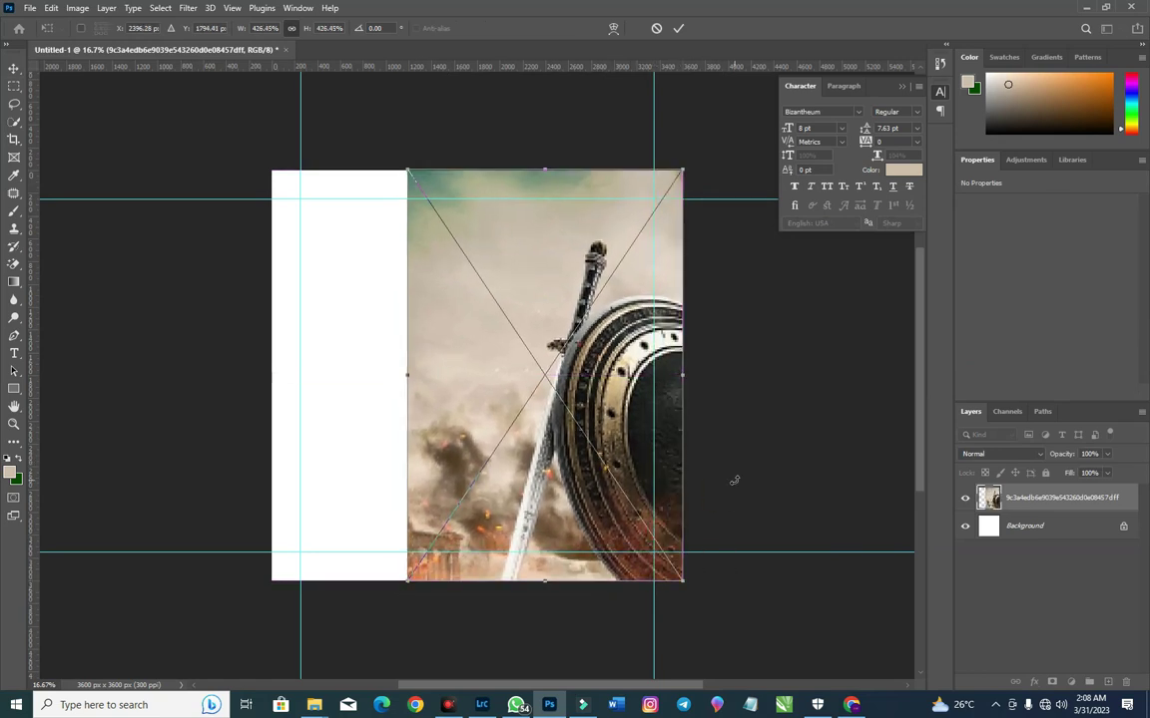
key("Return")
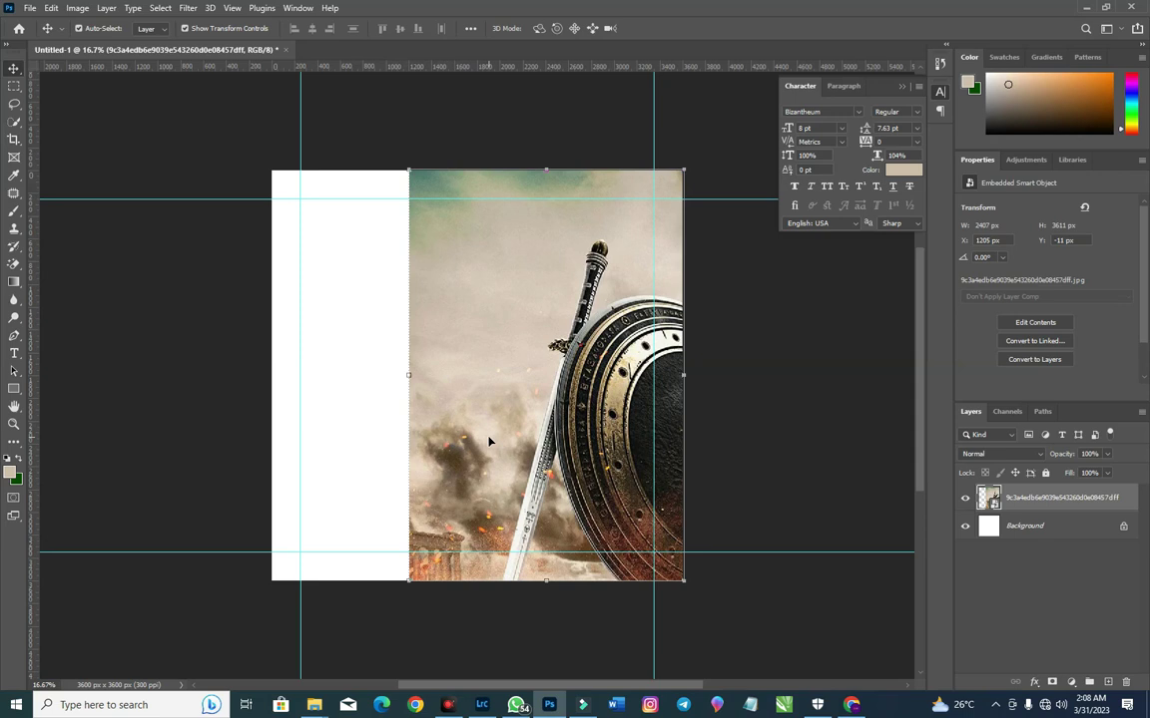
Step: Marquee-select the empty left strip and rasterize the photo layer
left_click(13, 85)
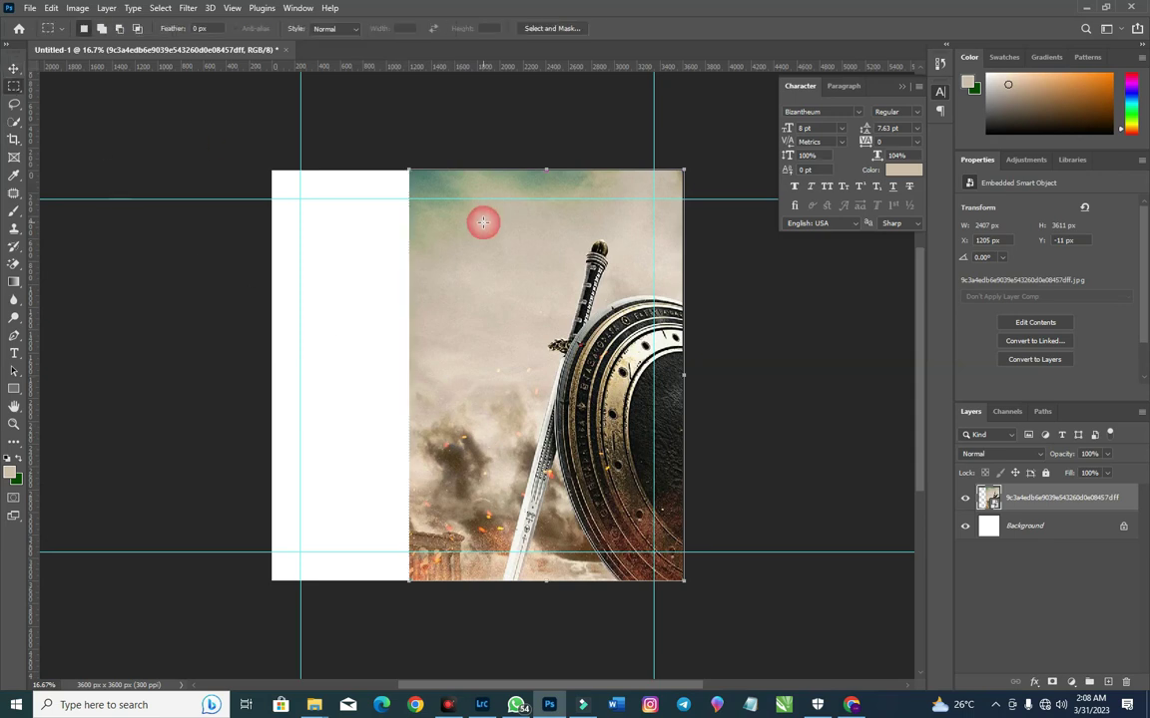
left_click_drag(266, 160, 481, 634)
left_click(481, 633)
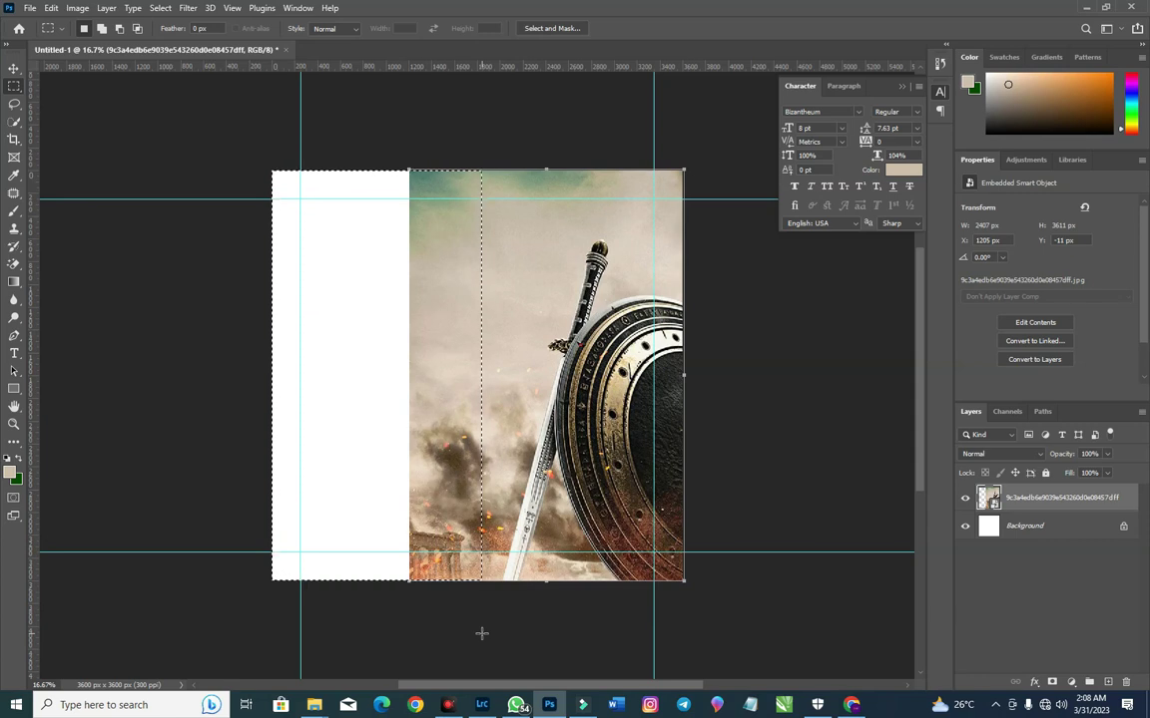
right_click(1073, 509)
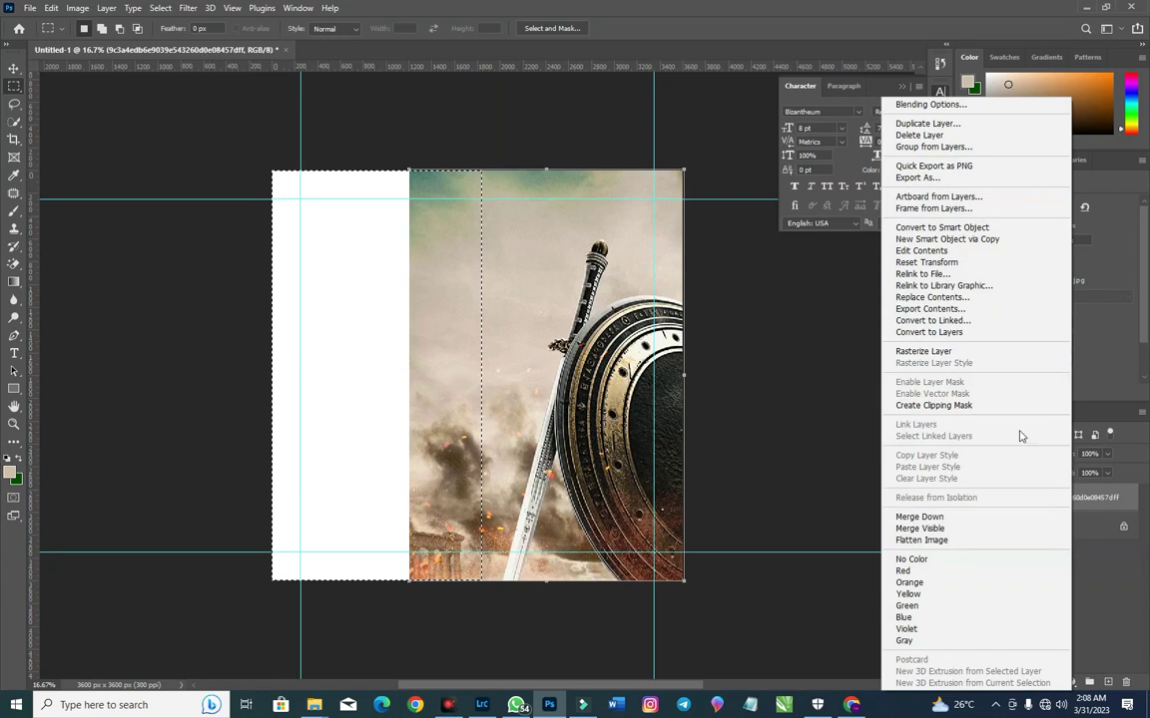
left_click(934, 351)
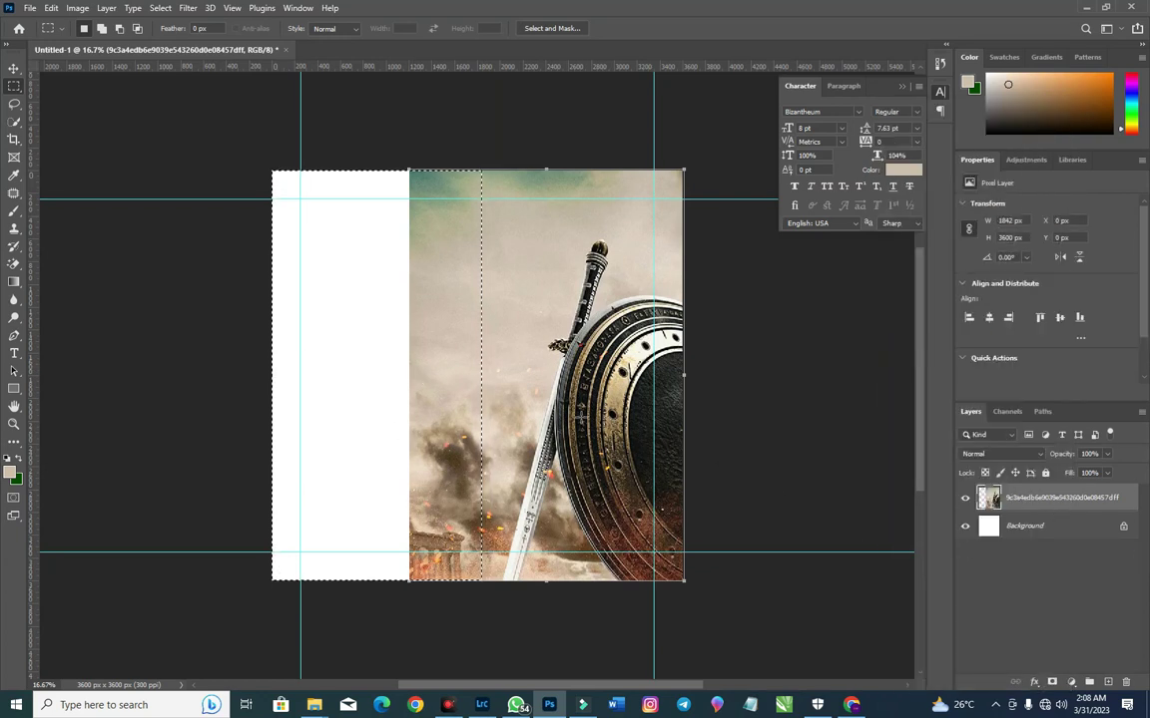
Step: Content-Aware fill the selected left strip with matching misty background
right_click(431, 345)
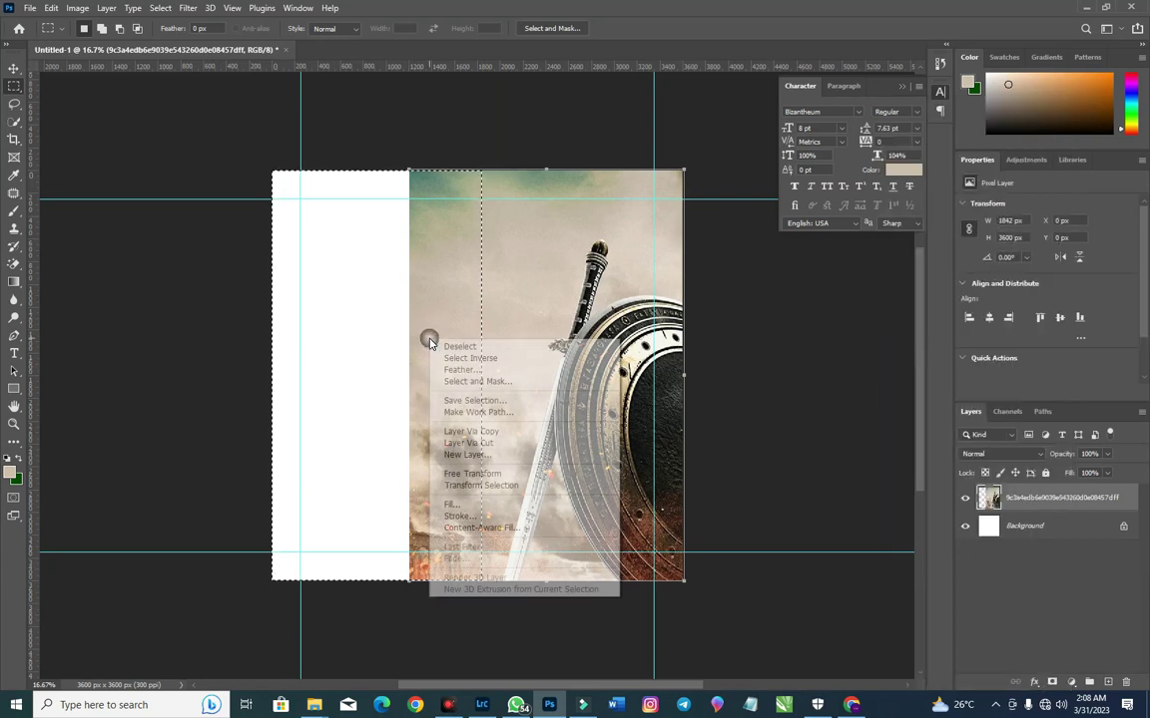
left_click(486, 506)
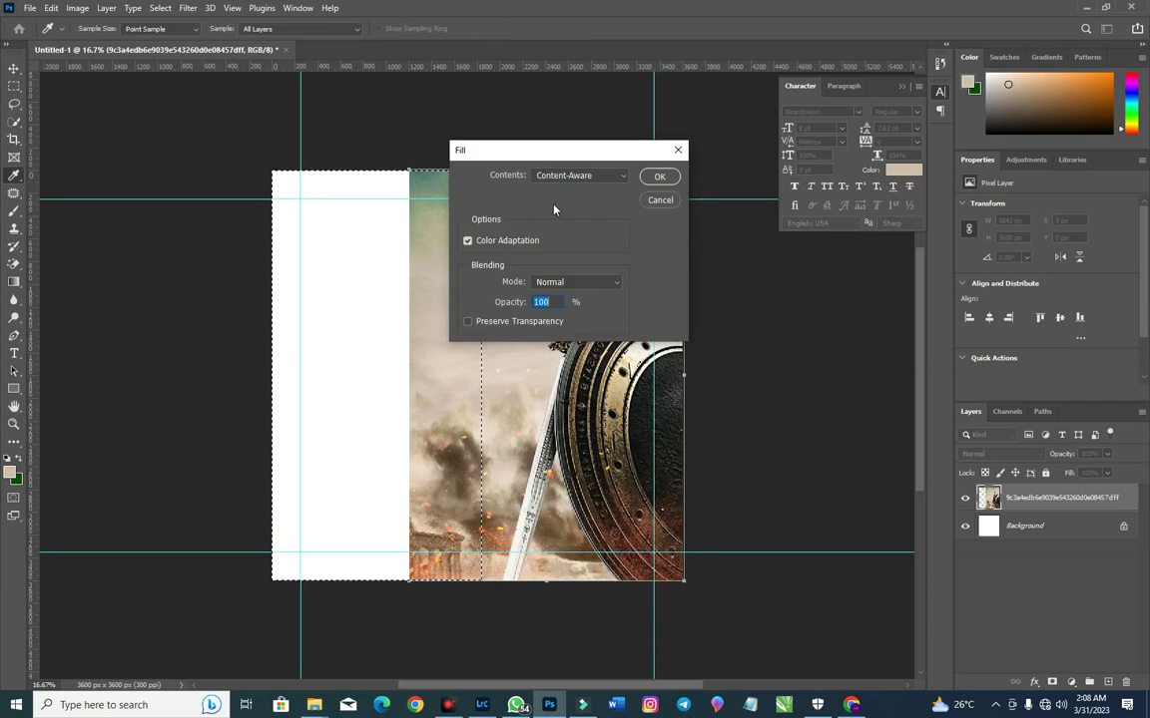
left_click(571, 176)
left_click(579, 231)
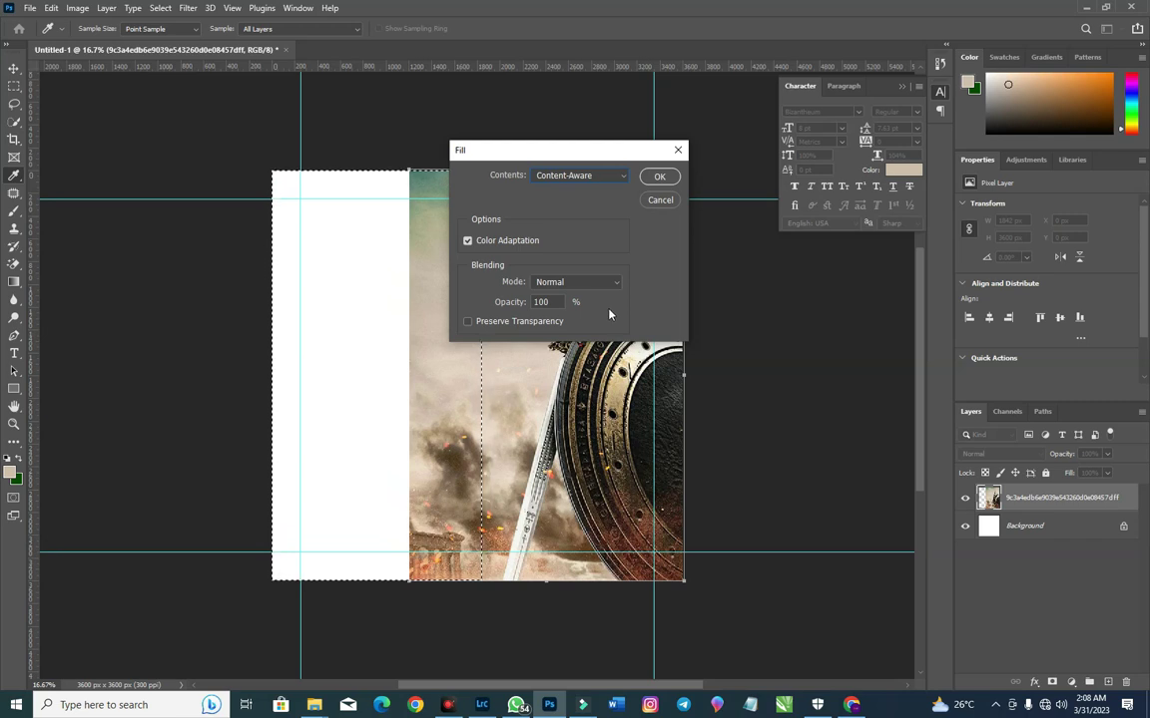
left_click(660, 179)
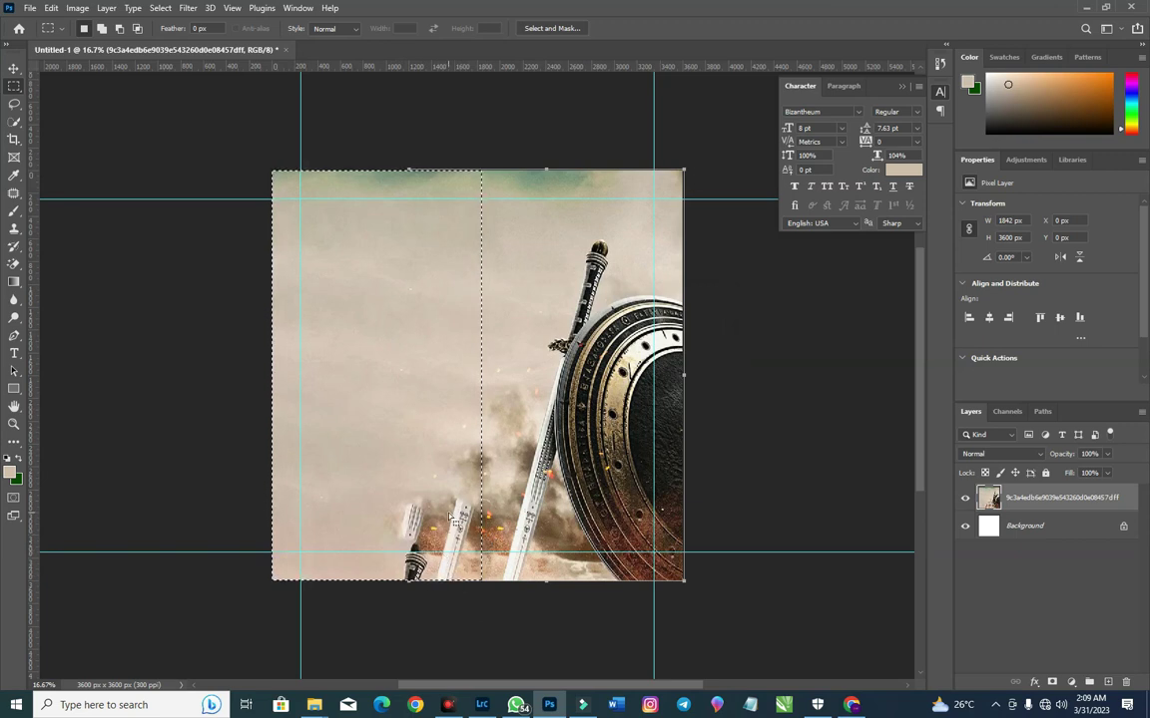
left_click(14, 68)
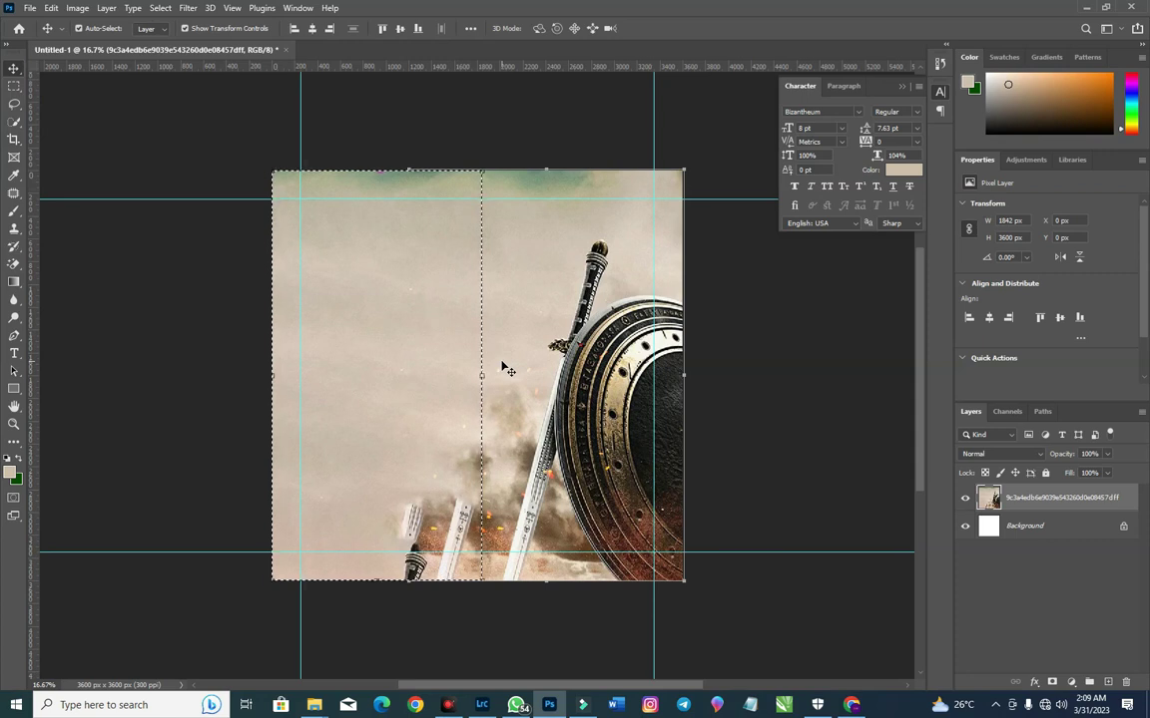
Step: Deselect, add a new Layer 1, and set the foreground colour to beige sampled from the canvas
key("ctrl+d")
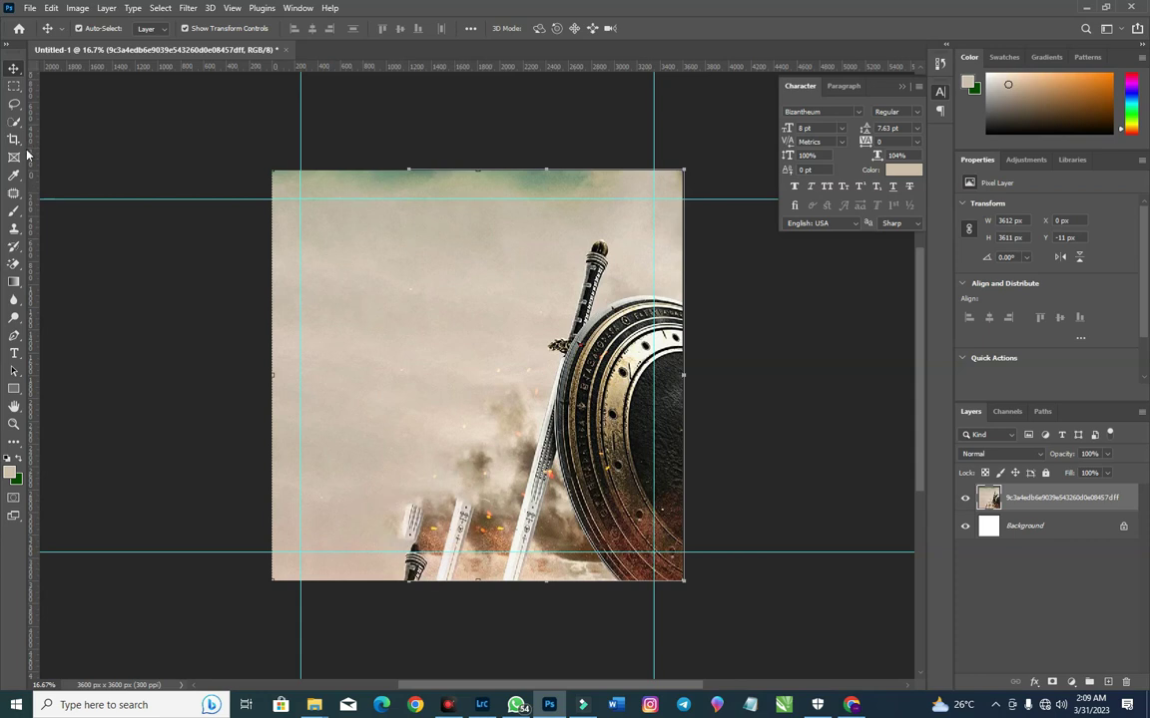
left_click(14, 122)
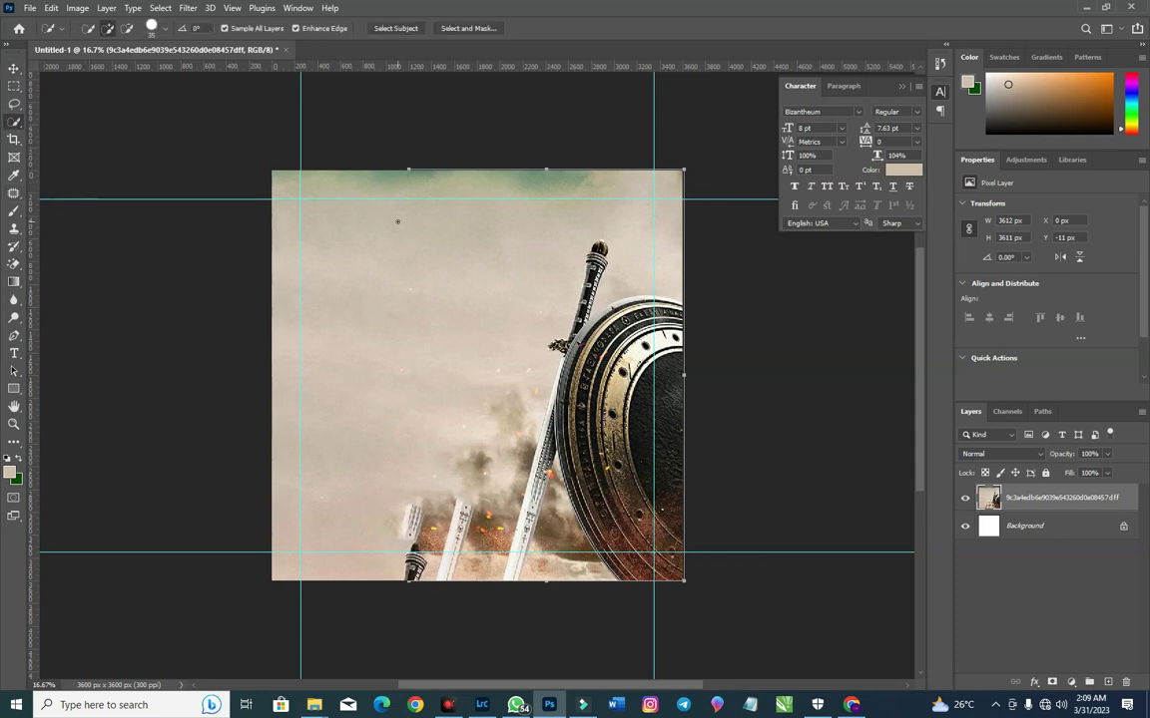
left_click(14, 210)
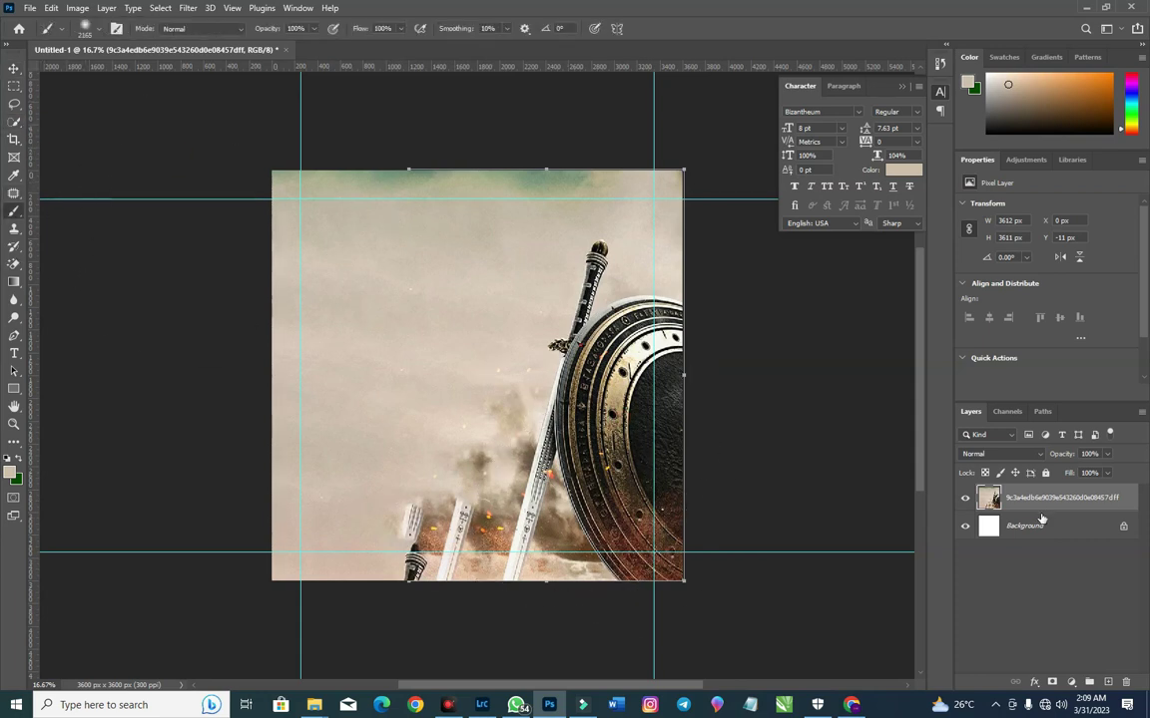
left_click(1109, 681)
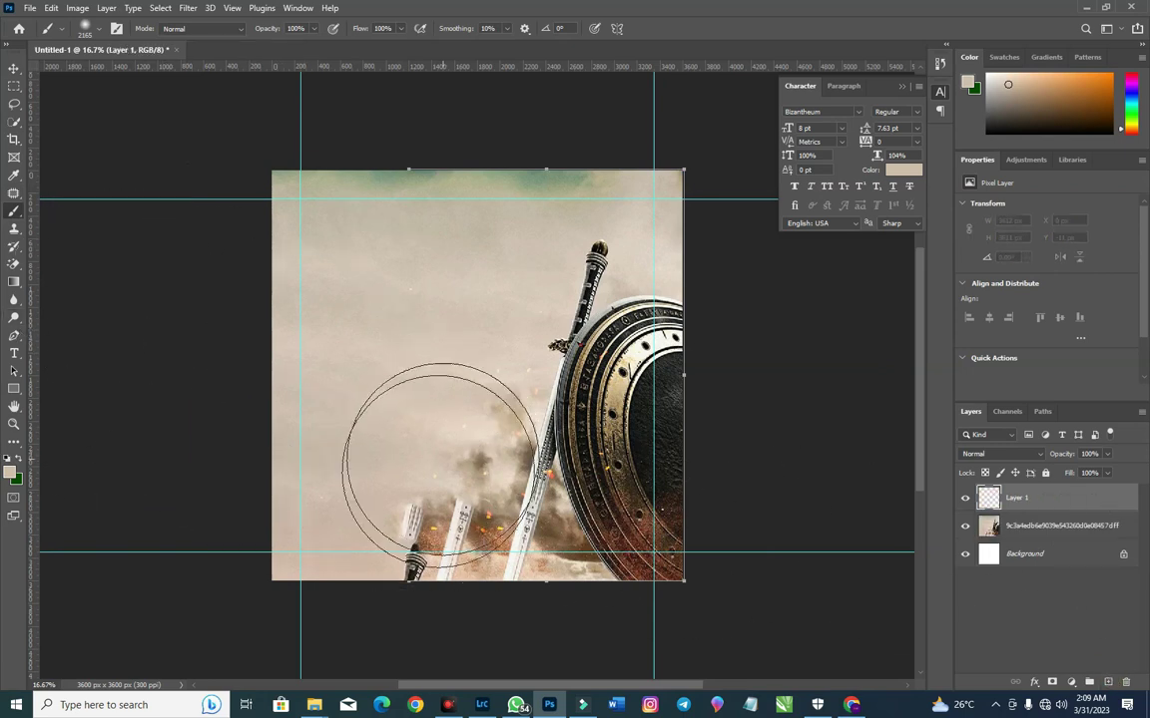
left_click(14, 475)
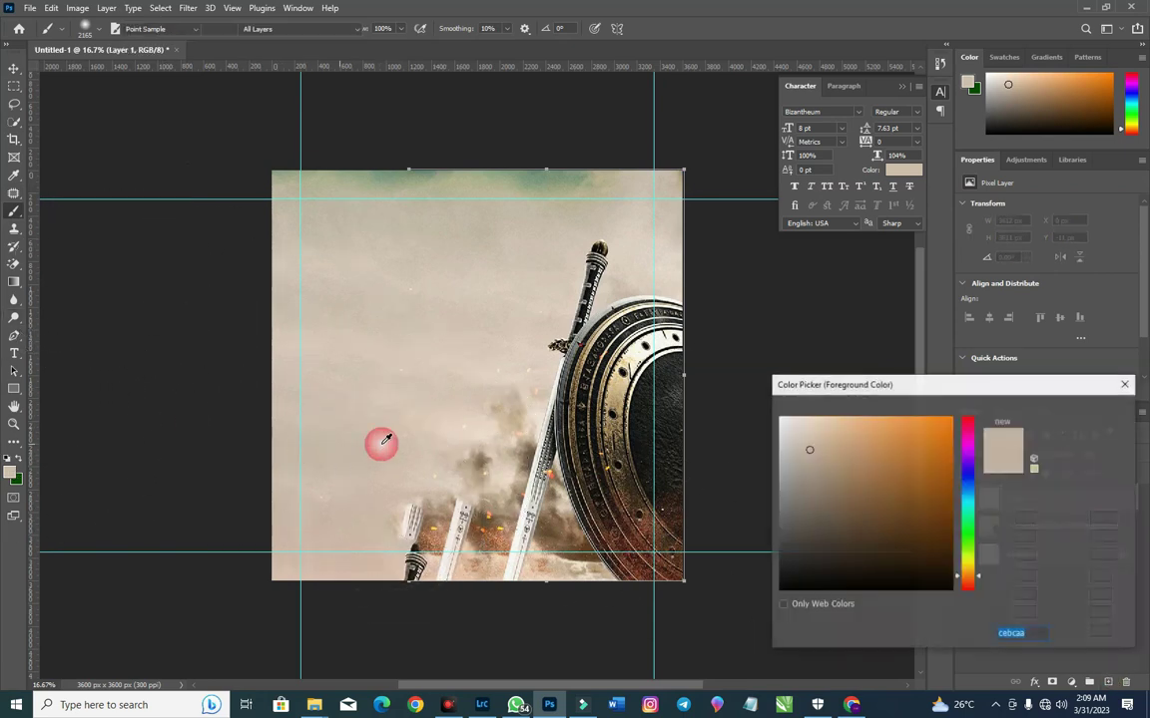
left_click(442, 446)
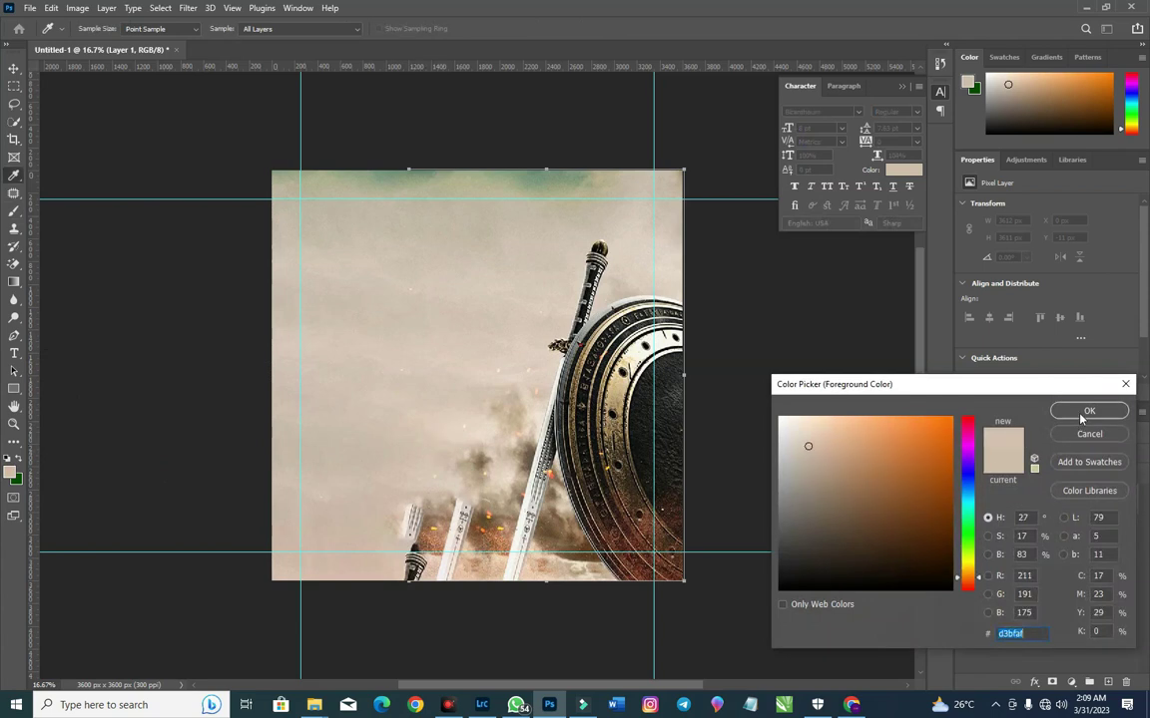
key("Return")
Step: Paint beige over the smoke and small swords at the lower left
mouse_move(403, 421)
left_mouse_down()
mouse_move(420, 452)
mouse_move(409, 515)
mouse_move(341, 585)
mouse_move(433, 446)
mouse_move(332, 628)
mouse_move(403, 423)
mouse_move(379, 595)
left_mouse_up()
left_click(14, 86)
left_click(15, 69)
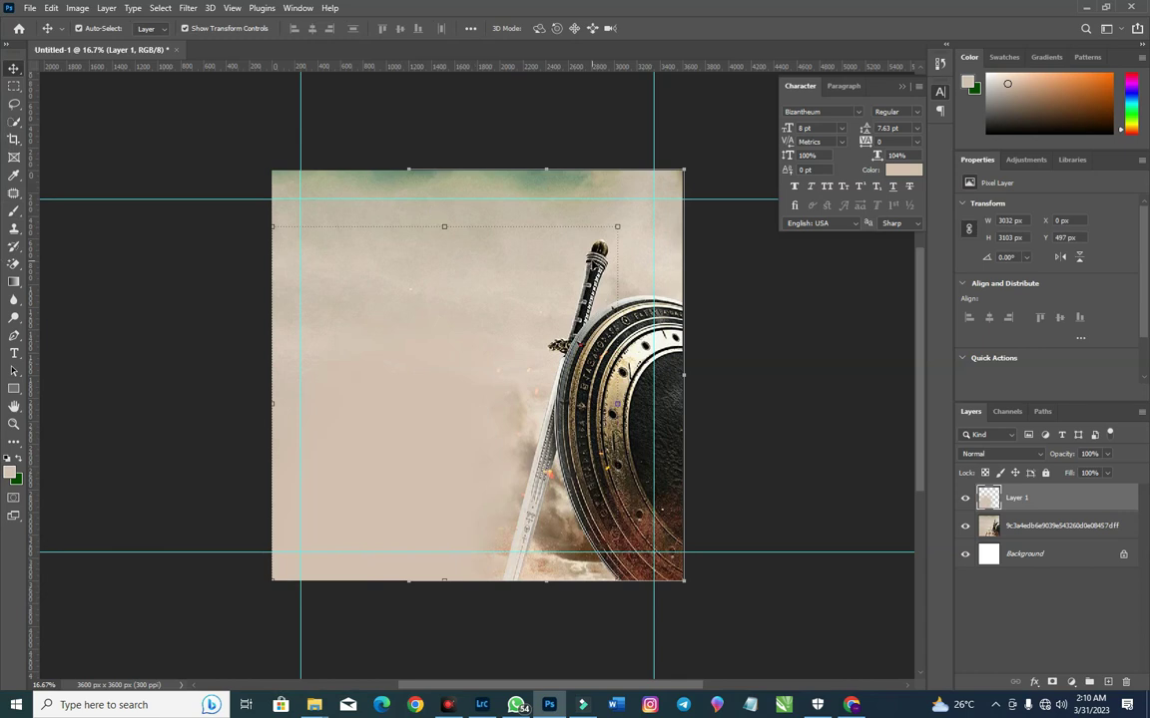
left_click(723, 405)
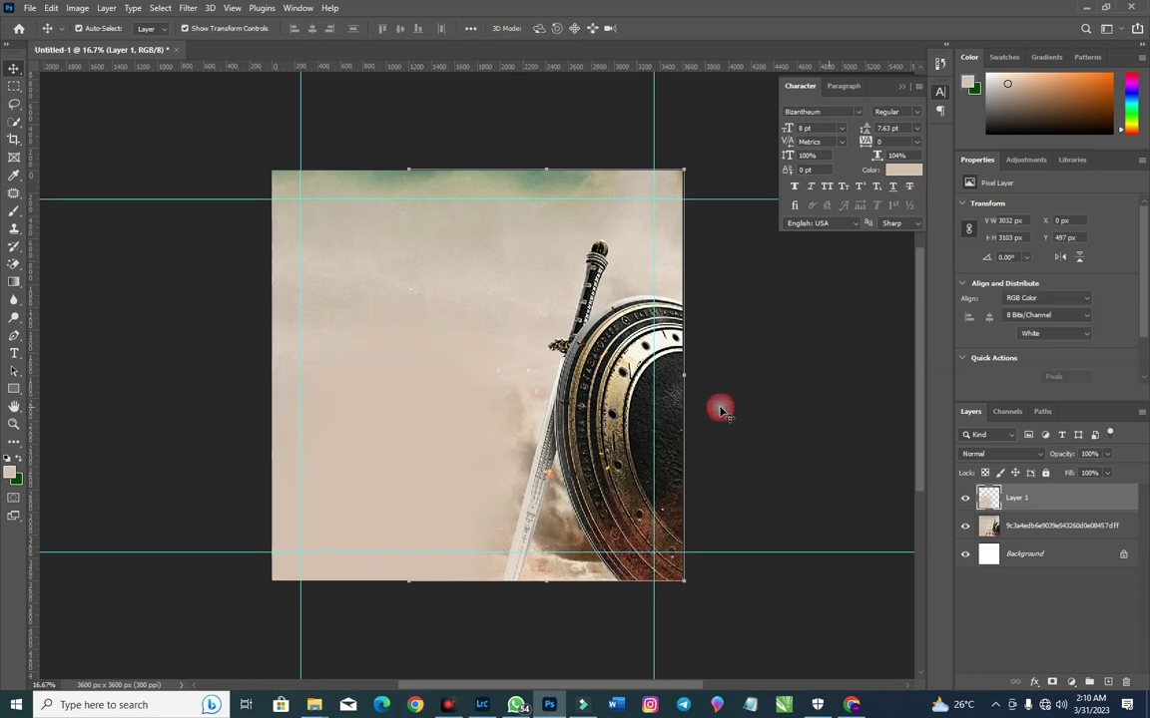
Step: Lock the background photo layer and Layer 1
left_click(1091, 532)
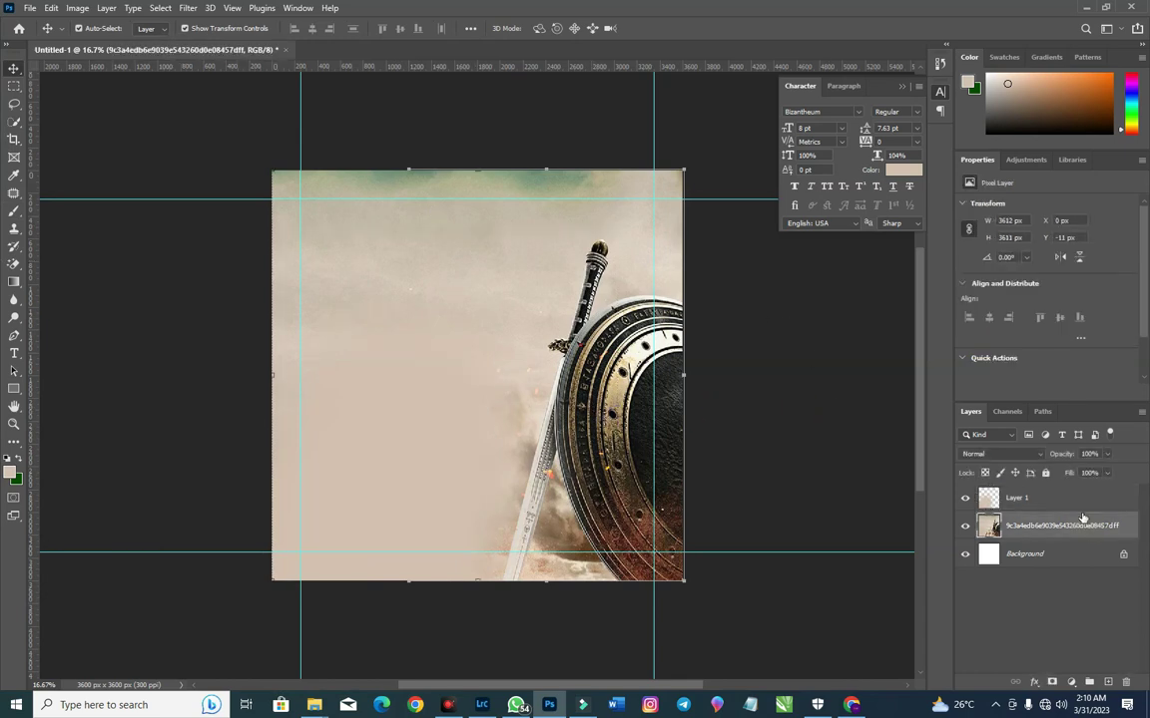
left_click(1046, 473)
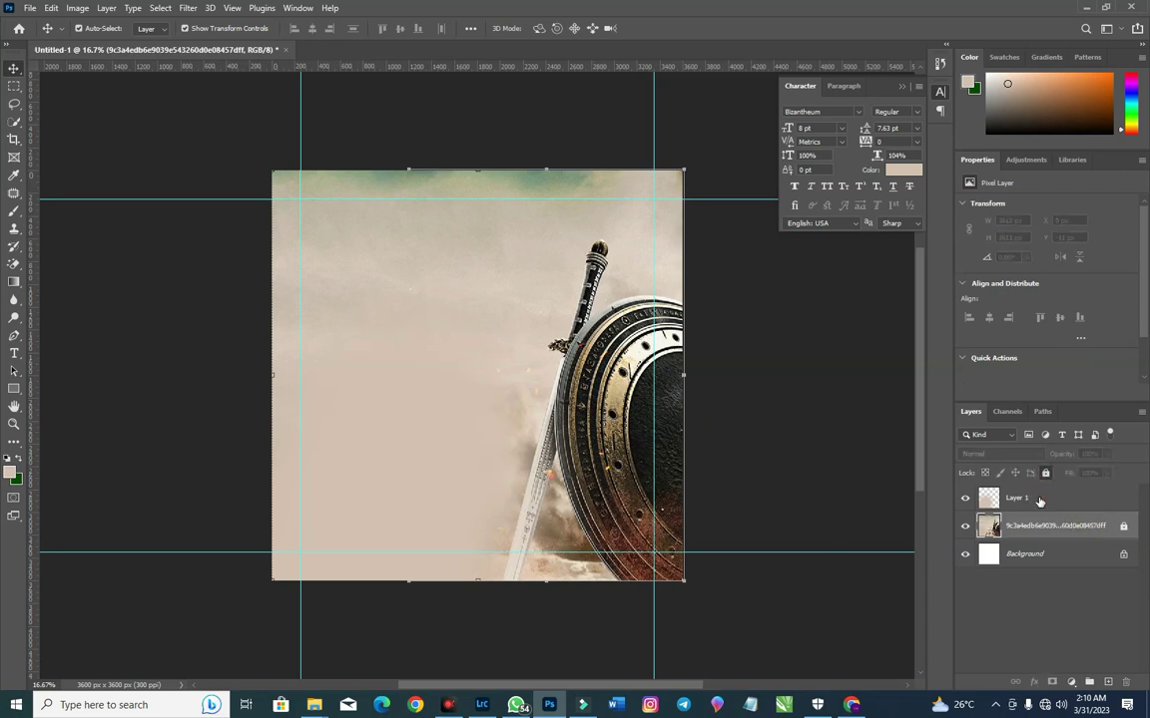
left_click(1050, 504)
left_click(1046, 473)
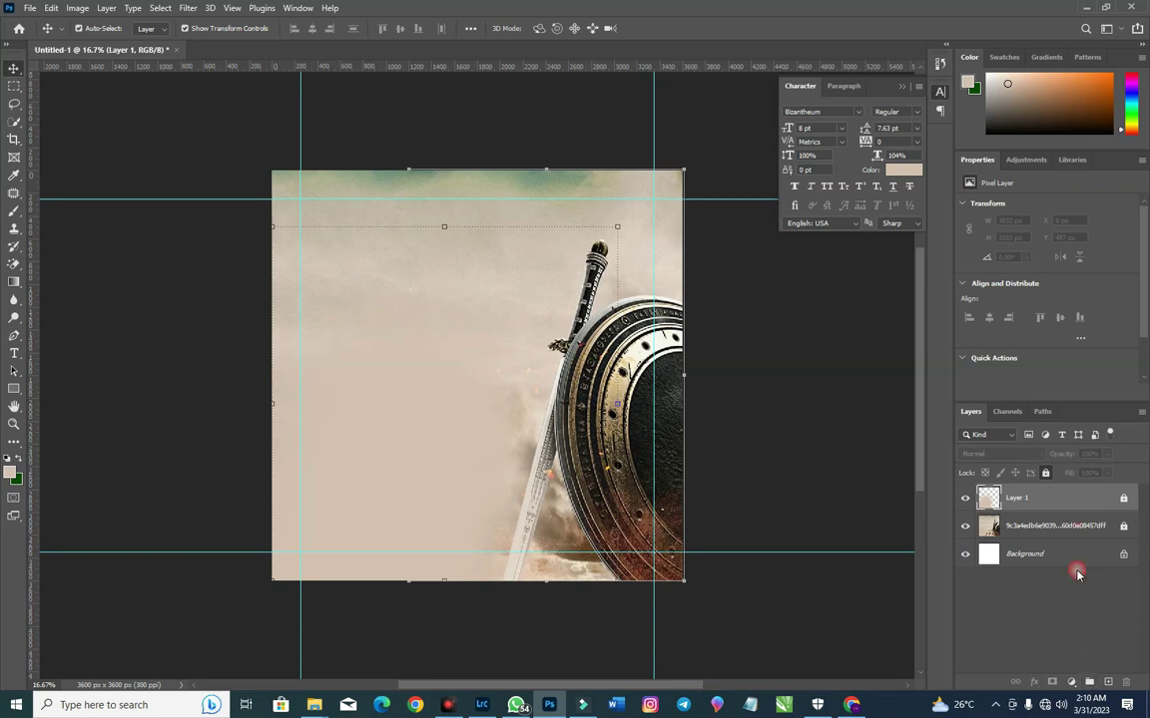
Step: Group both layers as BG with a Red colour label and lock the group
left_click(1038, 526, "shift")
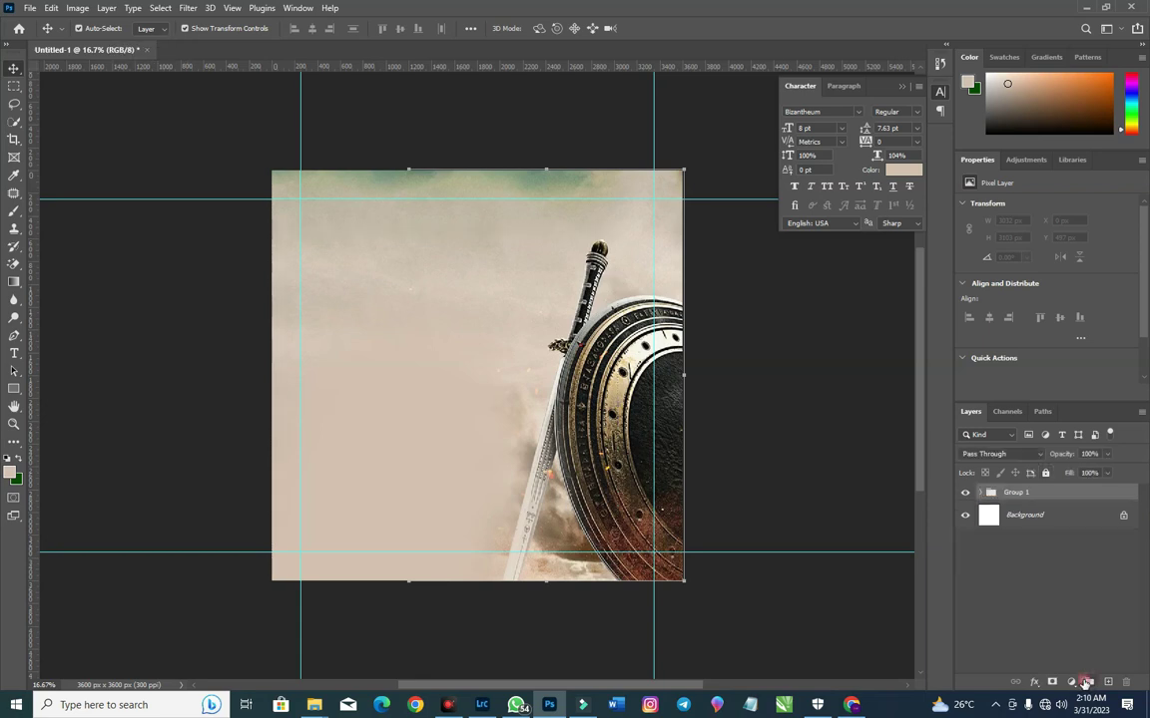
left_click(1088, 681)
double_click(1016, 493)
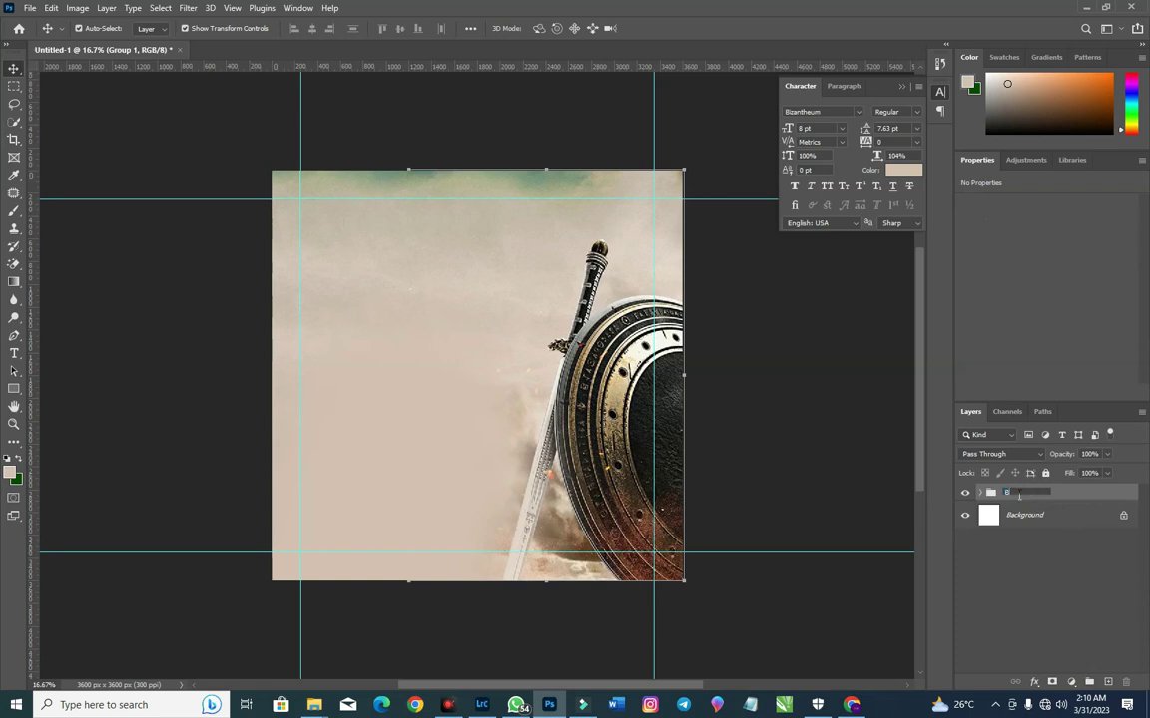
key("Return")
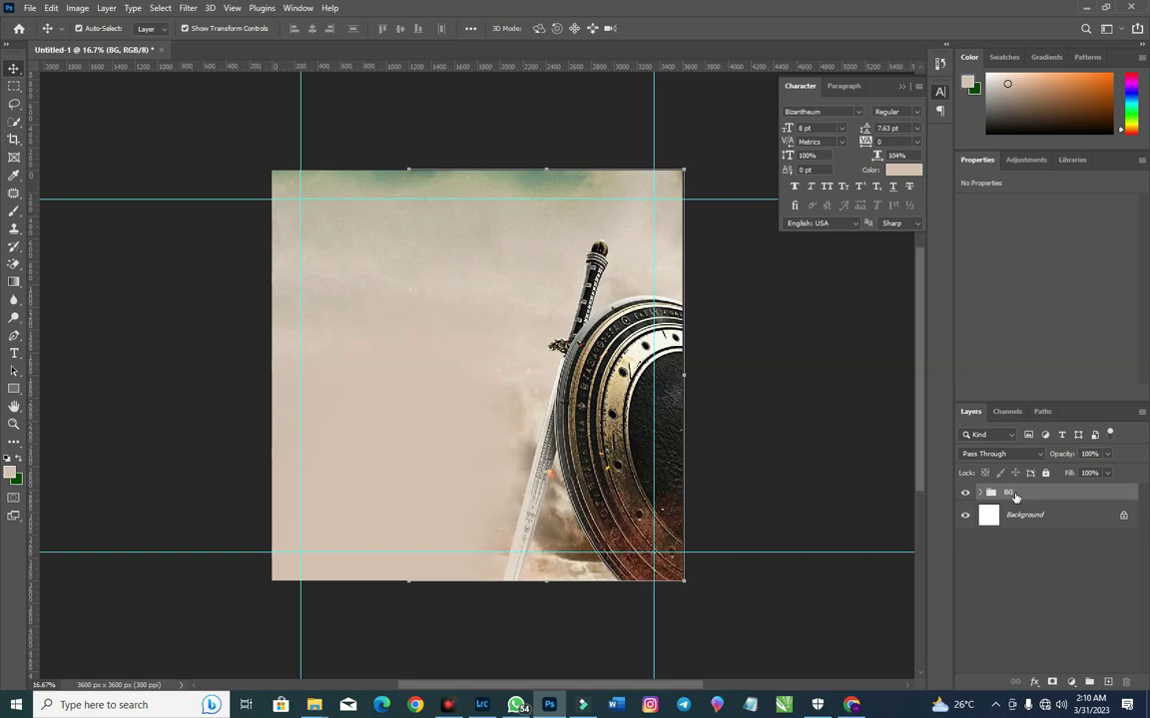
right_click(1015, 495)
left_click(923, 615)
left_click(1046, 474)
left_click(564, 315)
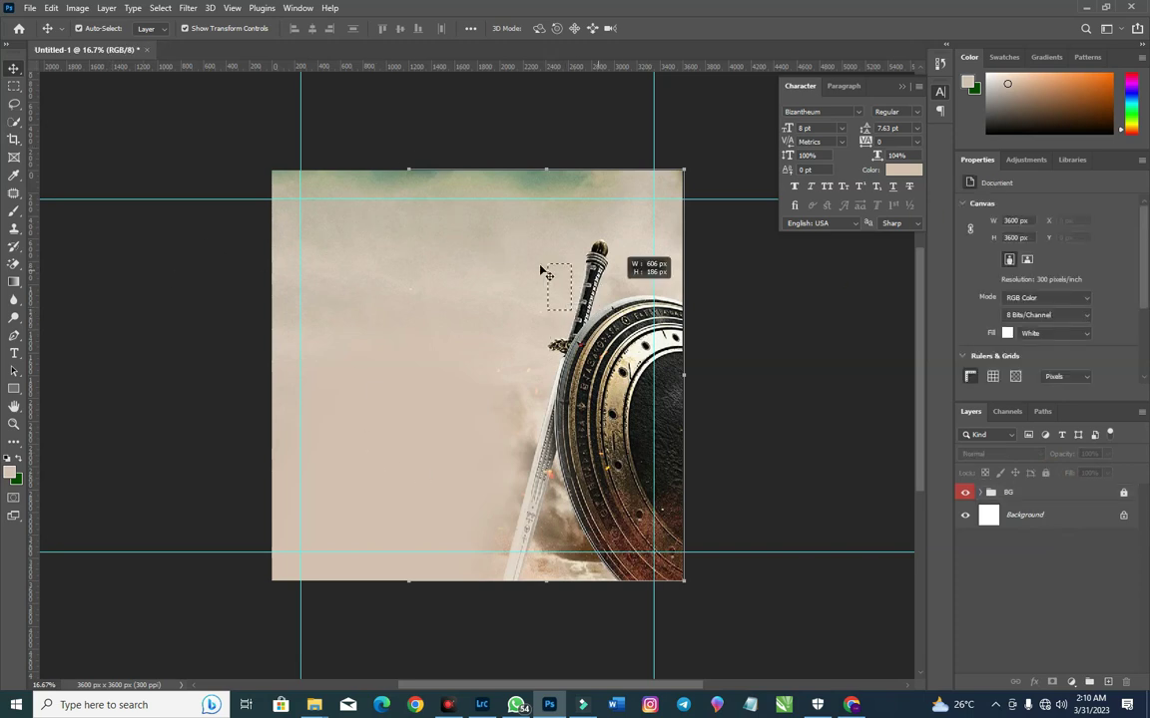
left_click_drag(598, 287, 482, 309)
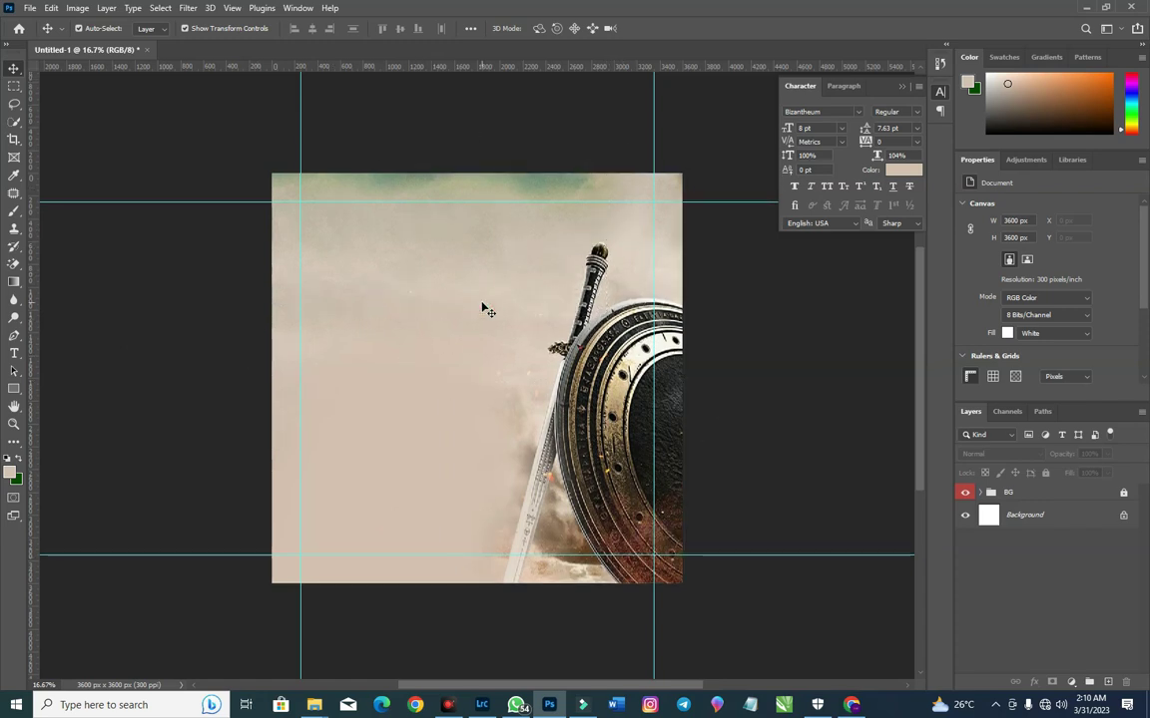
Step: Place the Church-Logo image and scale it to 453 x 369 px at the top-left margin
key("super+2")
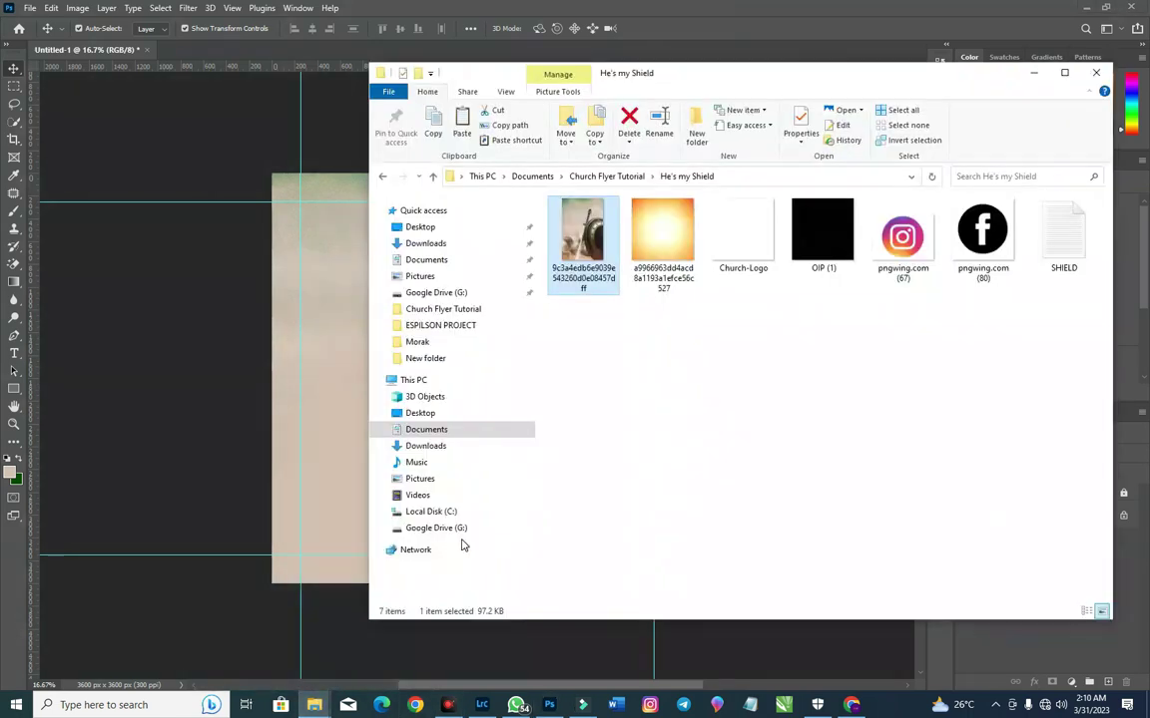
left_click(740, 247)
left_click_drag(740, 248, 331, 333)
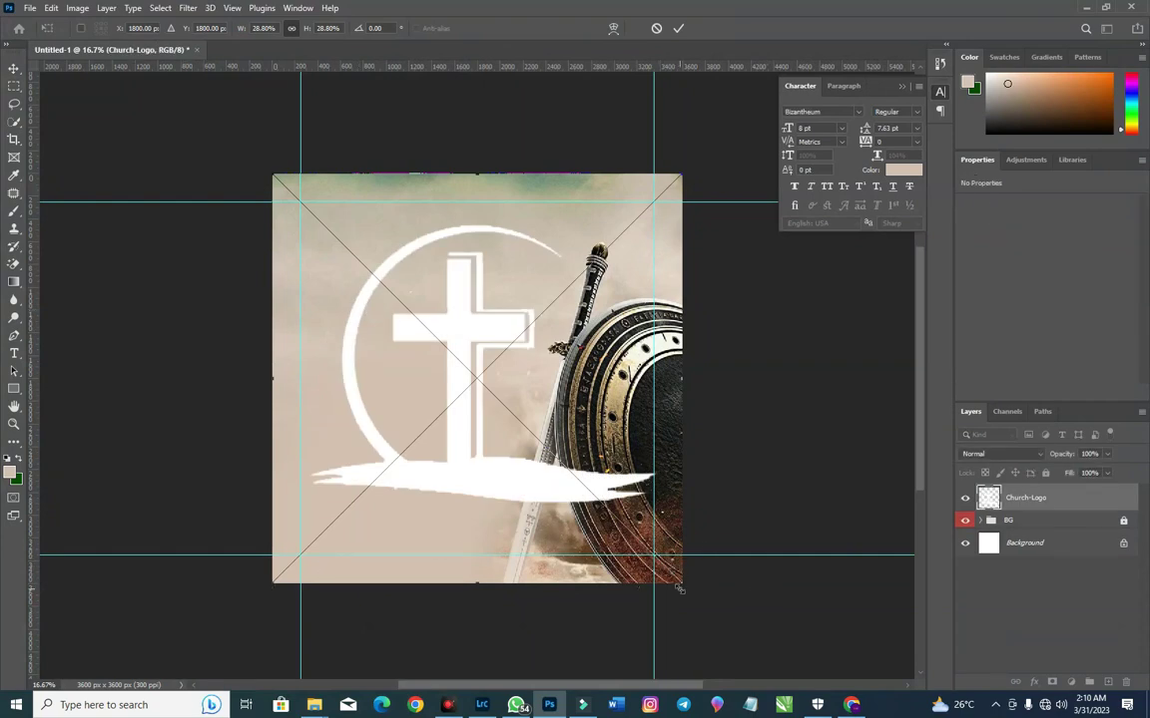
left_click_drag(680, 587, 333, 240)
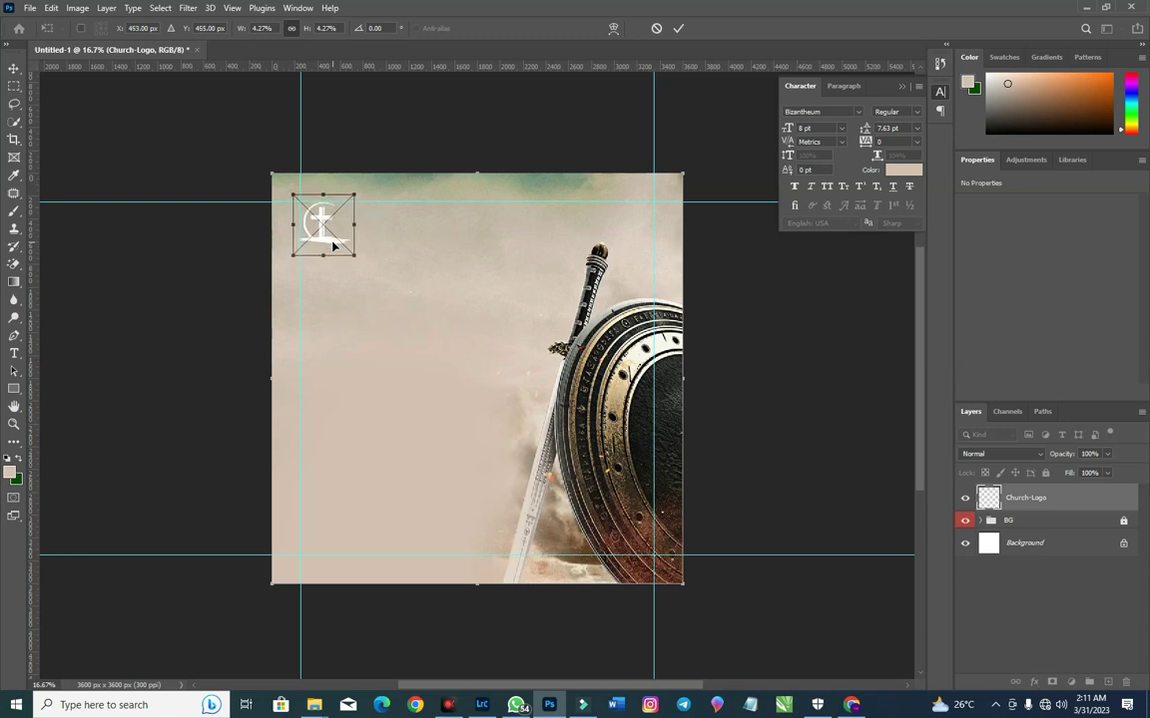
key("Return")
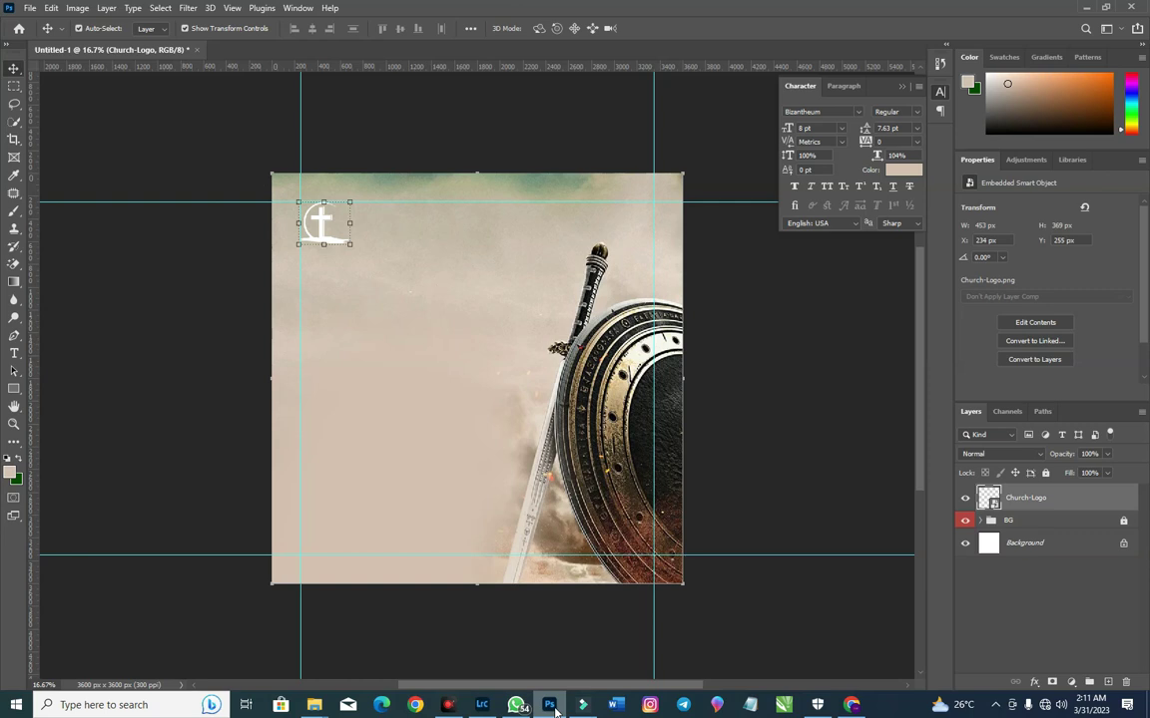
Step: Open the SHIELD notes in Notepad and copy the line THE LORD'S SANCTUARY
mouse_move(315, 704)
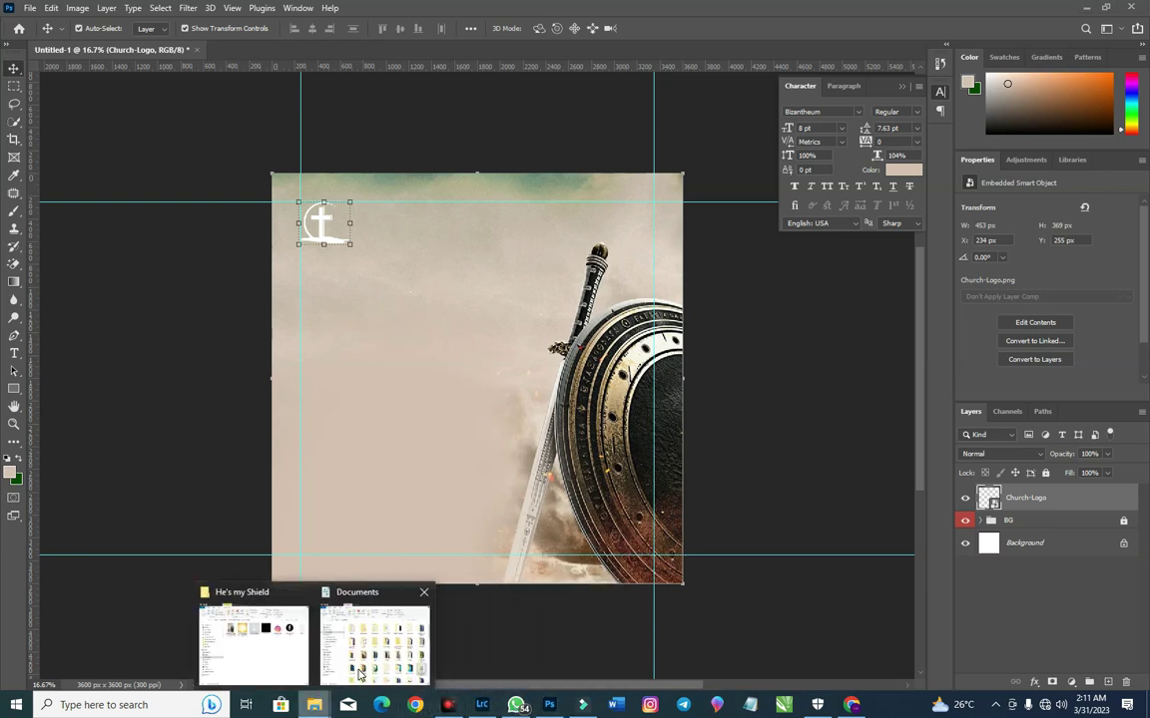
left_click(251, 637)
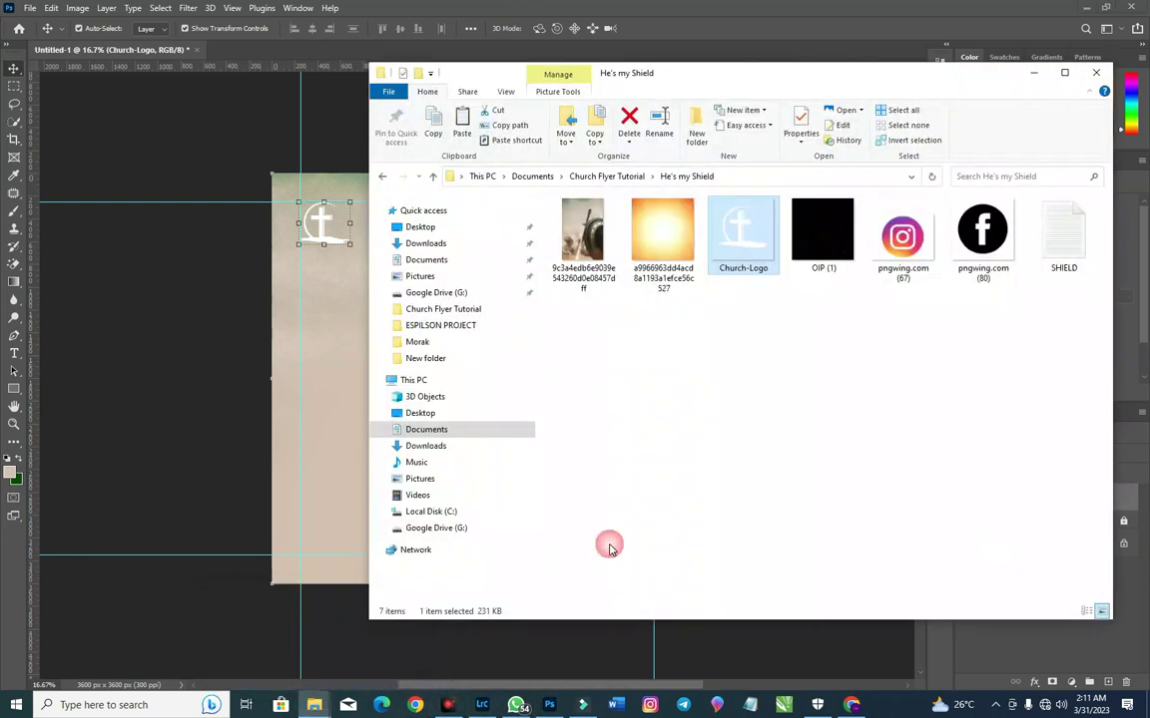
double_click(1084, 243)
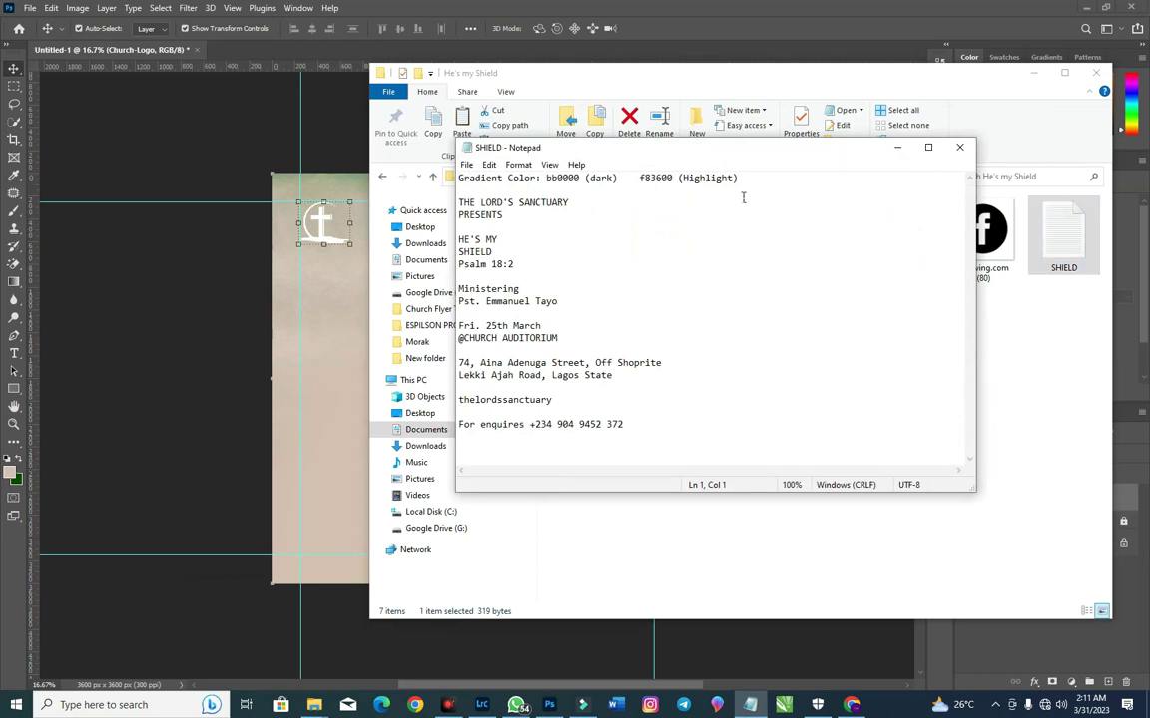
left_click_drag(766, 152, 903, 214)
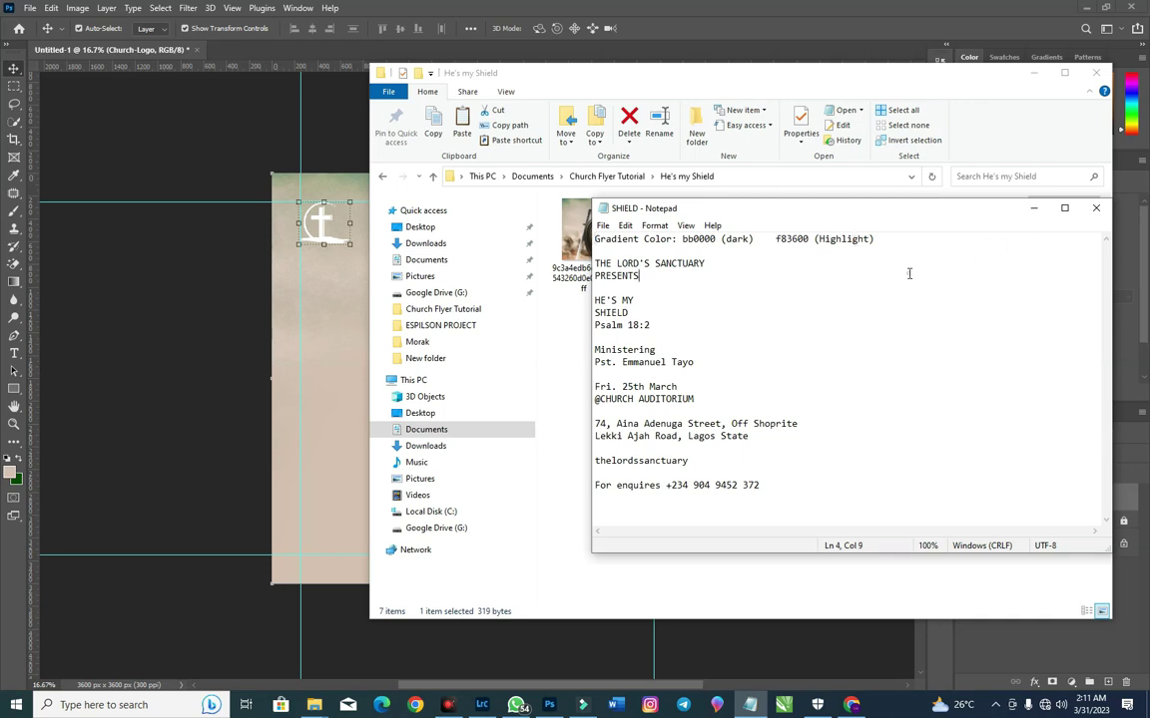
left_click_drag(706, 264, 595, 264)
right_click(620, 266)
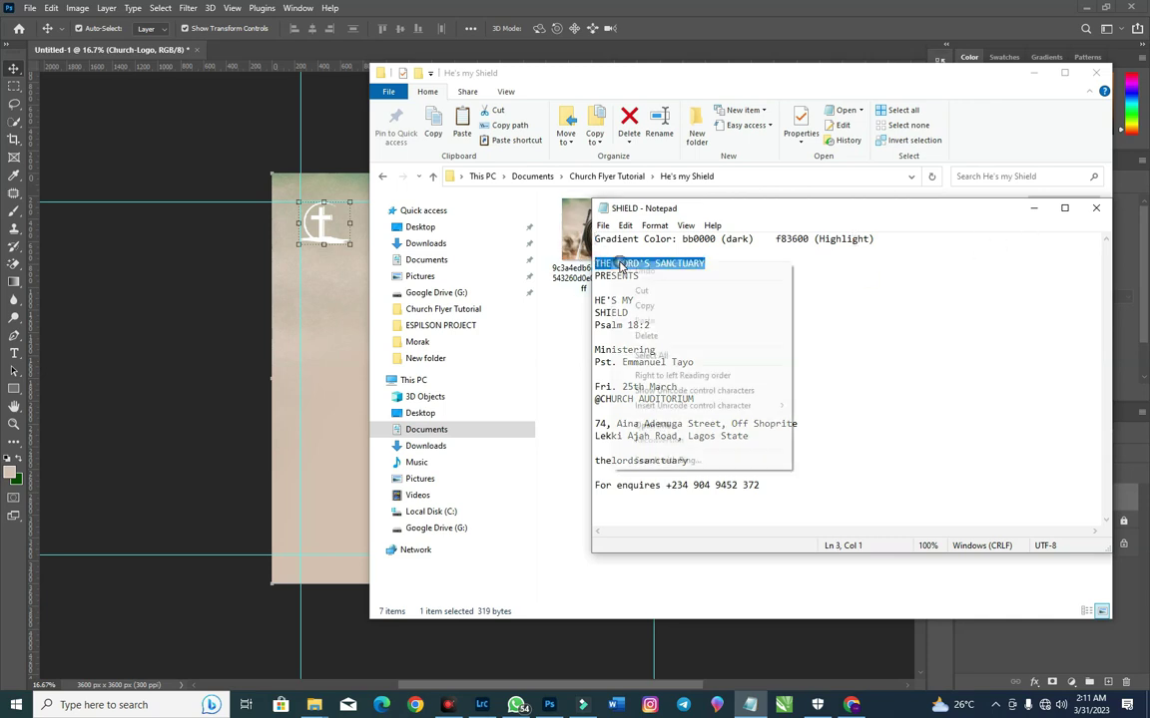
left_click(639, 305)
left_click(344, 240)
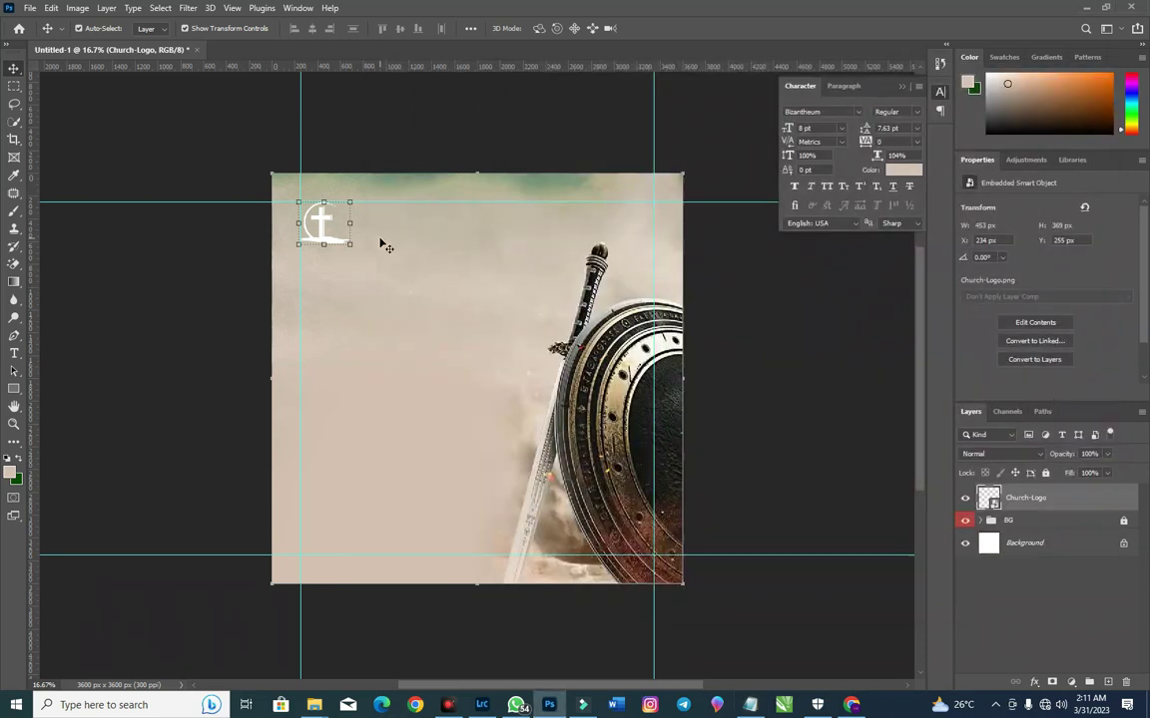
Step: Paste THE LORD'S SANCTUARY as a new text layer beside the logo
key("t")
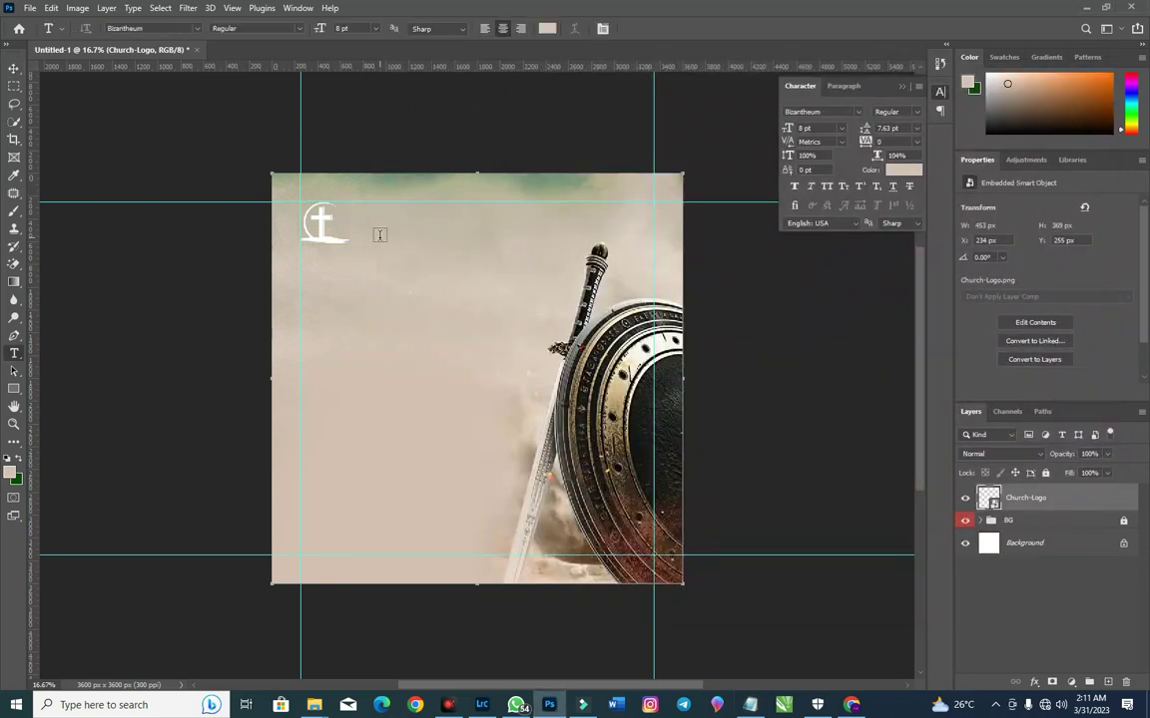
left_click(372, 217)
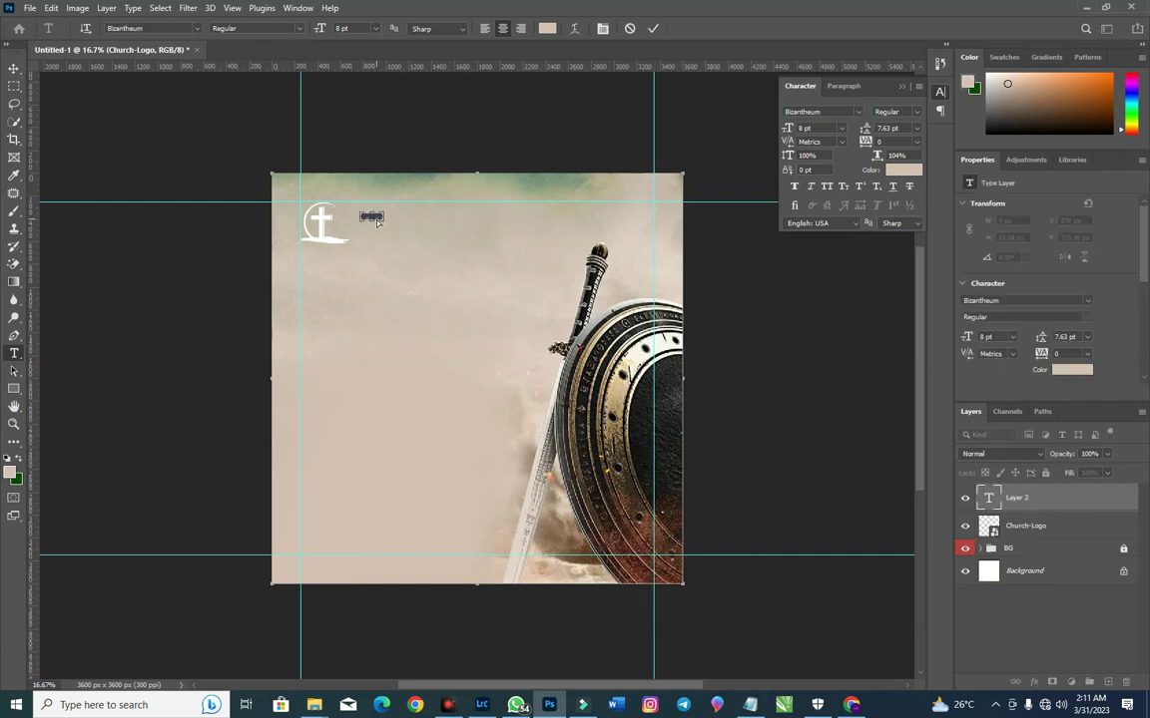
left_click(13, 68)
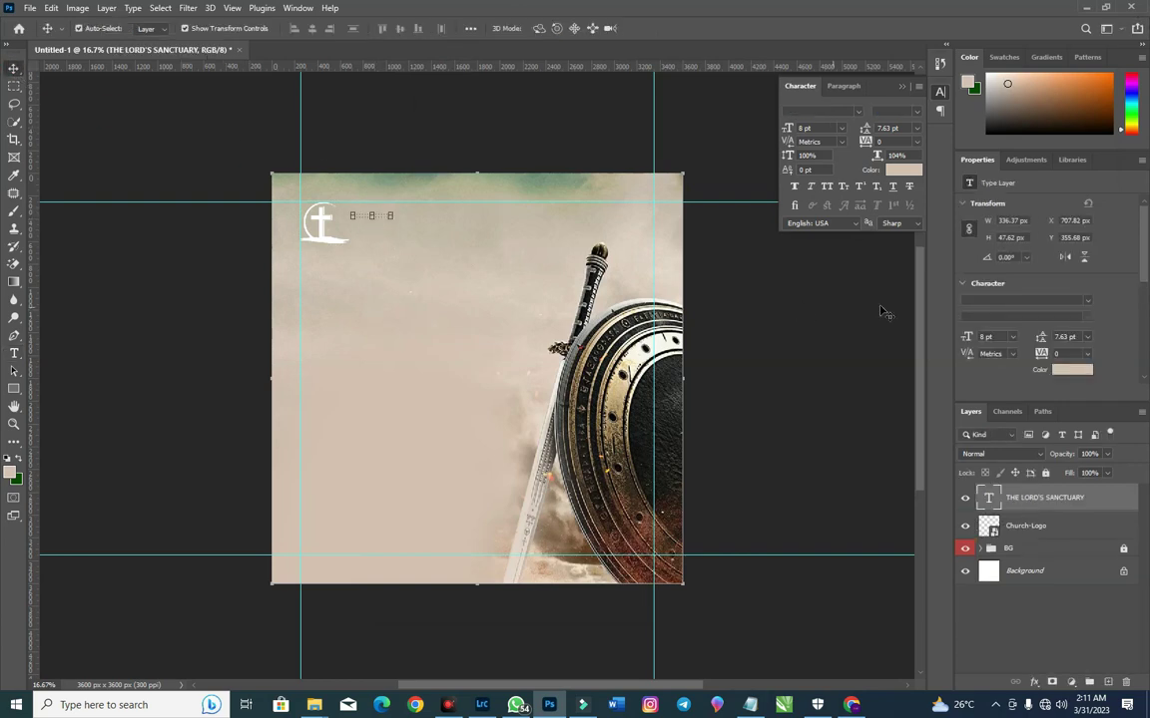
Step: Make the title black (000000) at 76 pt and move it beside the cross logo
left_click(903, 169)
type("000000")
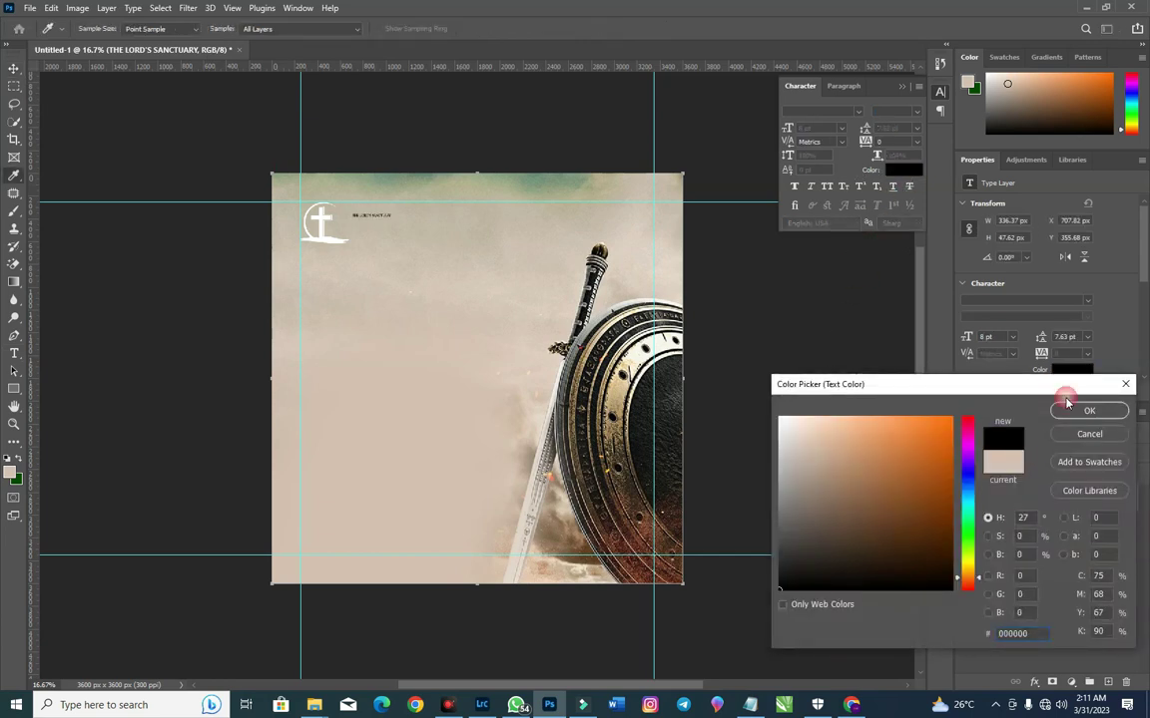
key("Return")
left_click_drag(788, 128, 833, 140)
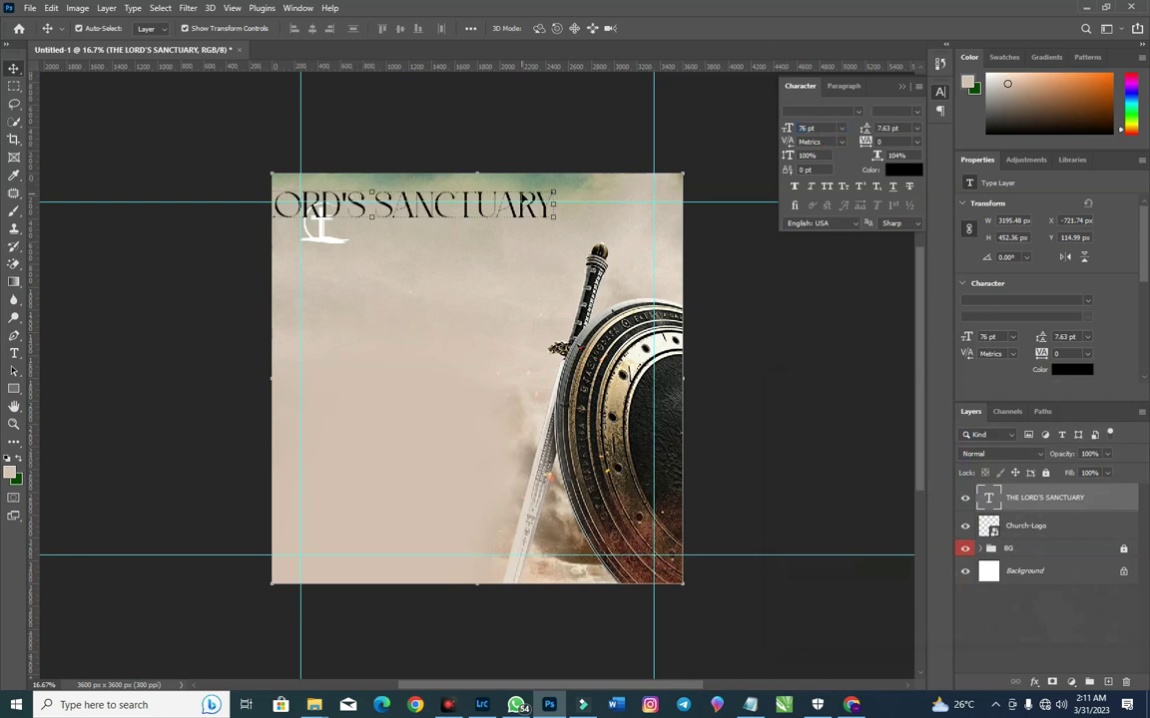
left_click_drag(516, 216, 652, 236)
left_click(808, 112)
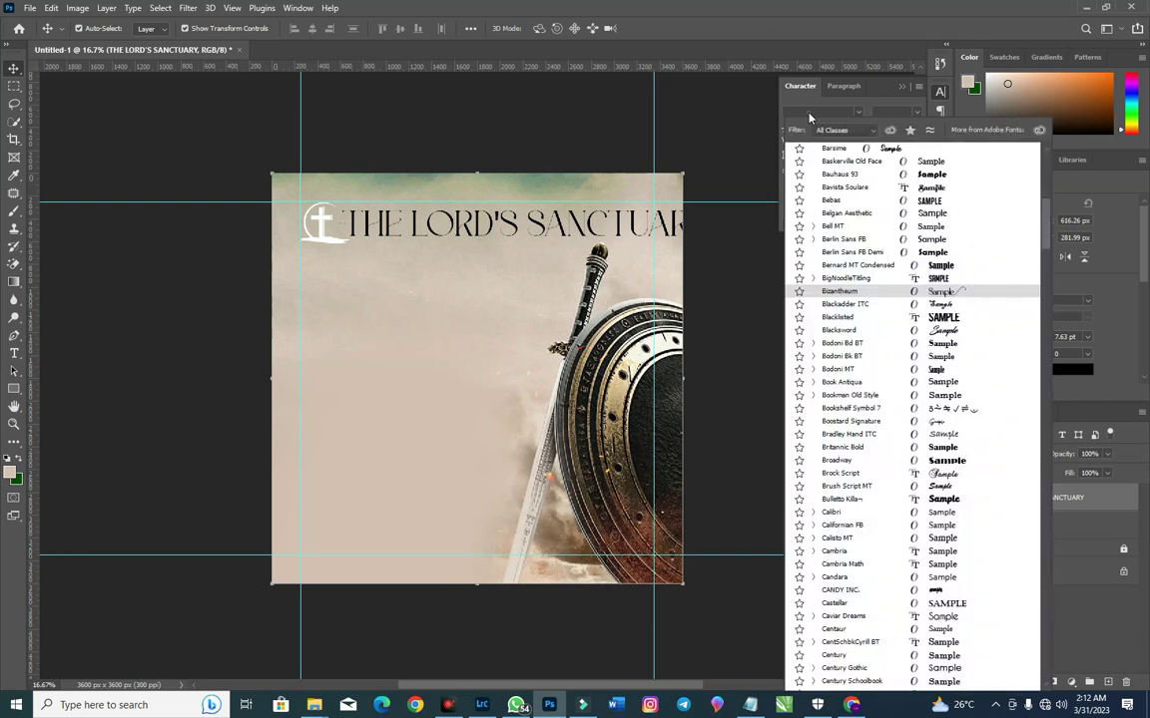
Step: Set the title font to Sequel Sans Bold Disp with -30 tracking
type("SEQ")
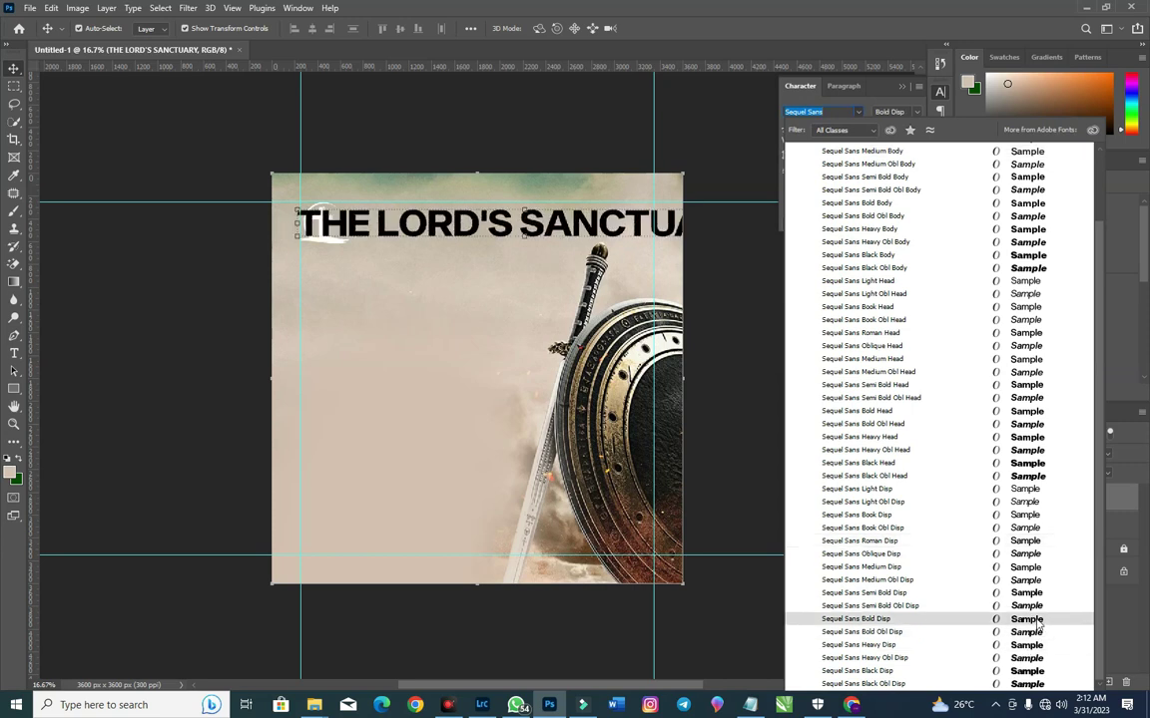
left_click(1038, 622)
left_click(905, 141)
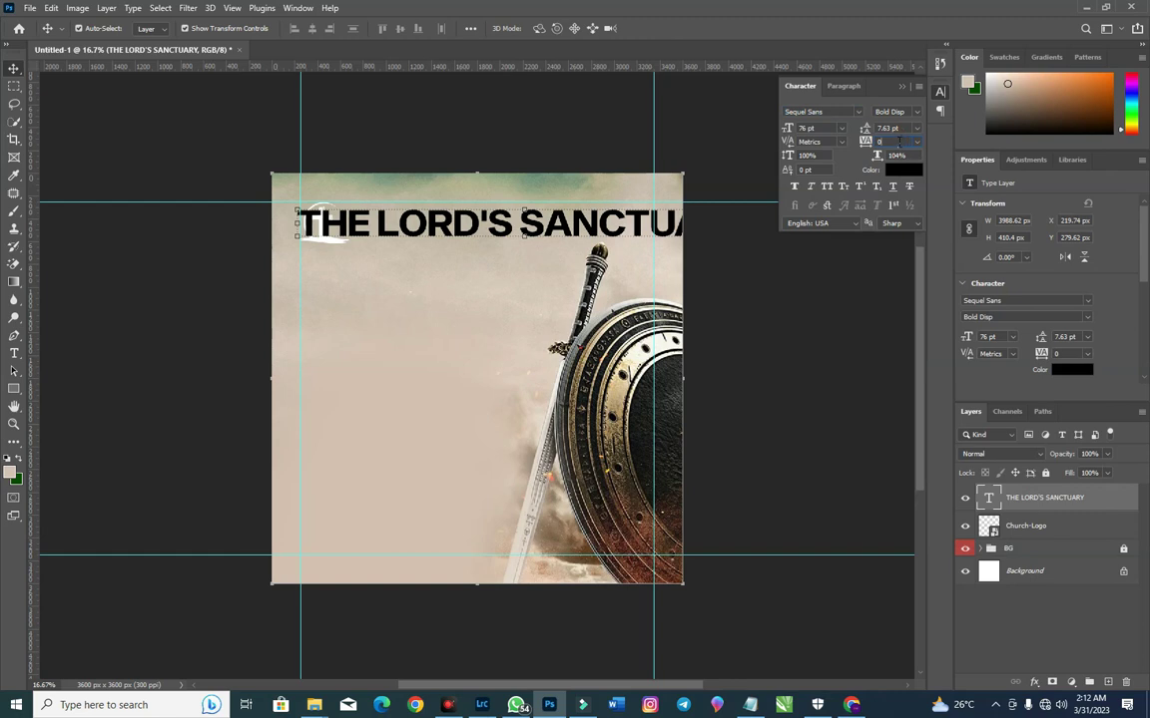
type("-40")
key("Return")
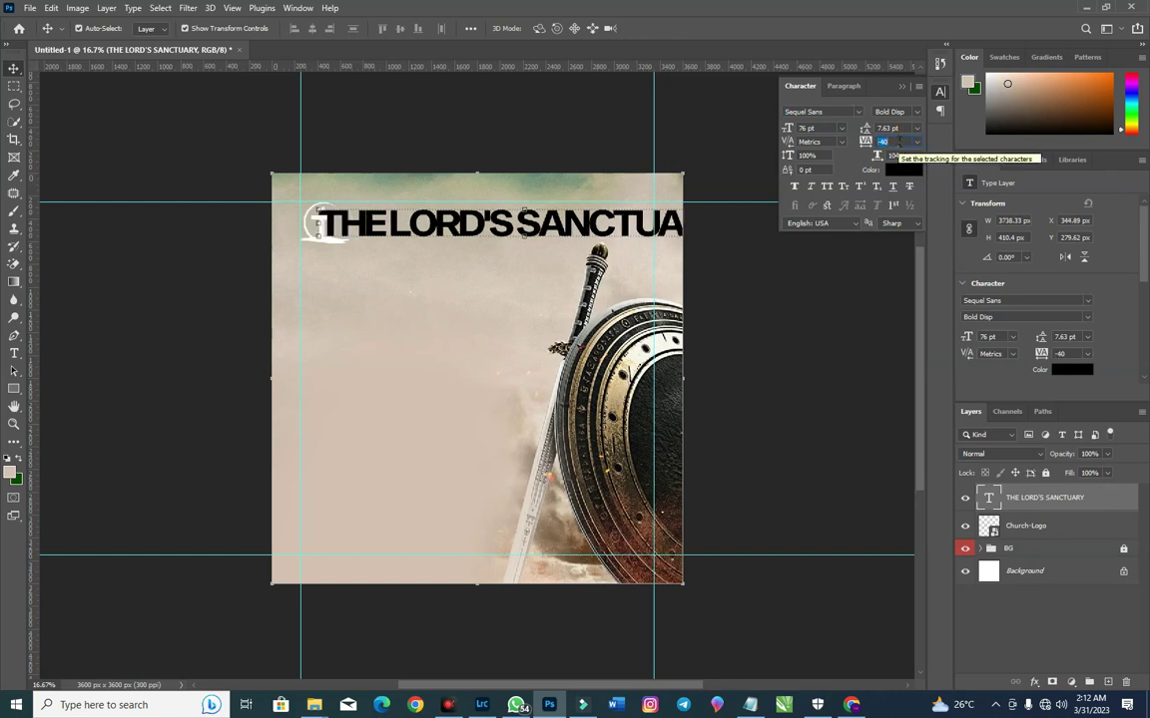
type("-20")
key("Return")
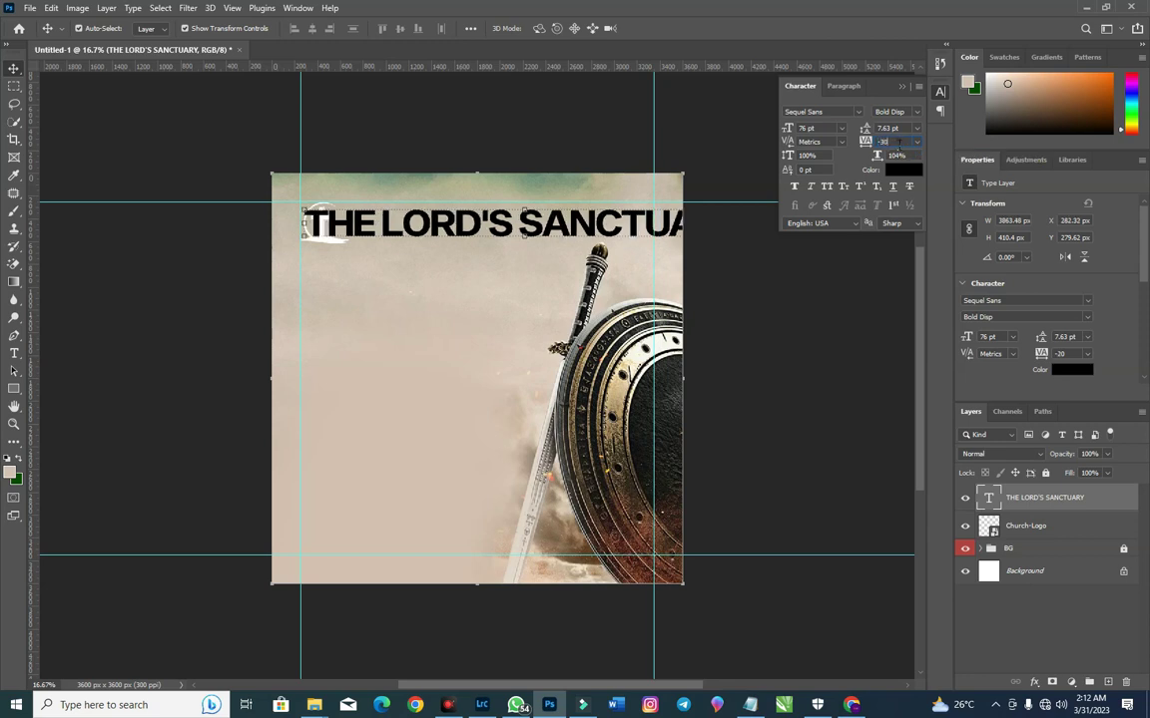
key("Return")
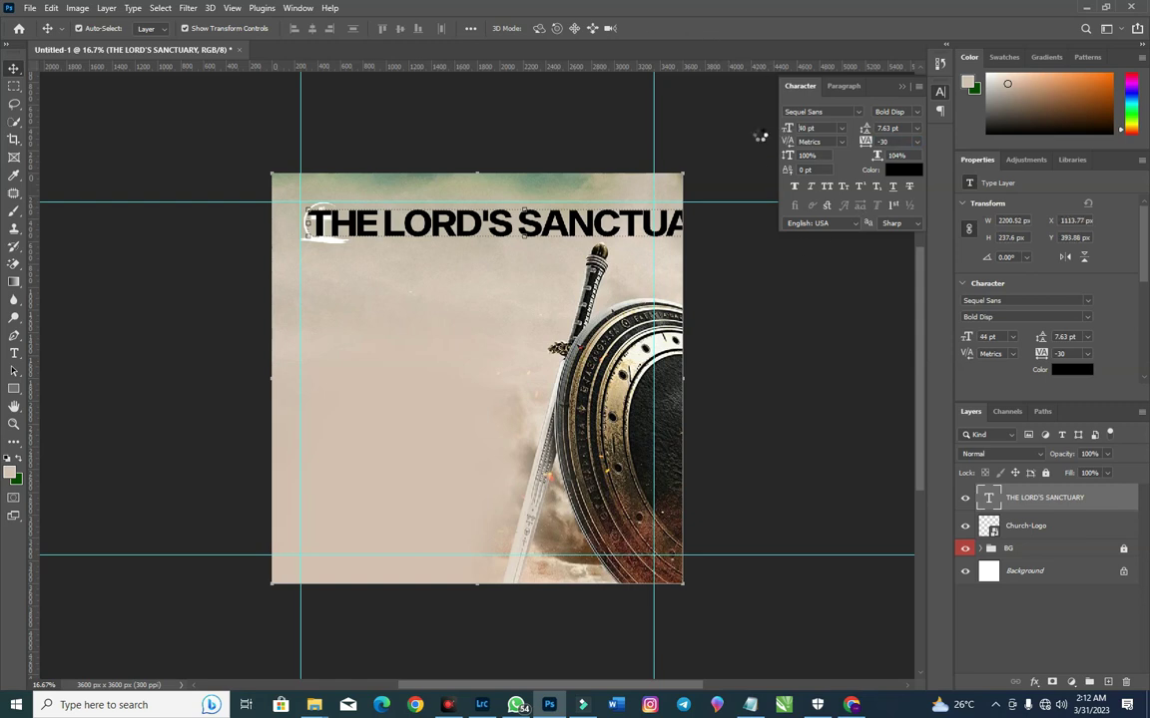
Step: Resize the title to 22 pt and move it just right of the cross logo
type("40")
key("Return")
type("11")
key("Return")
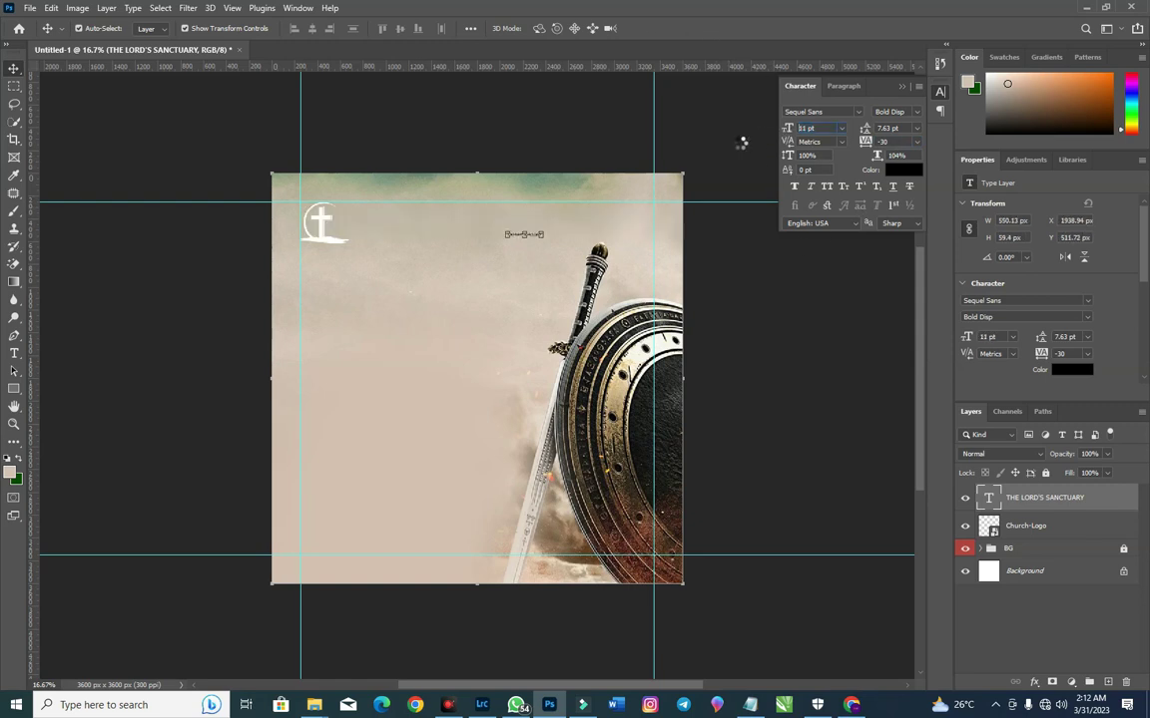
type("15")
key("Return")
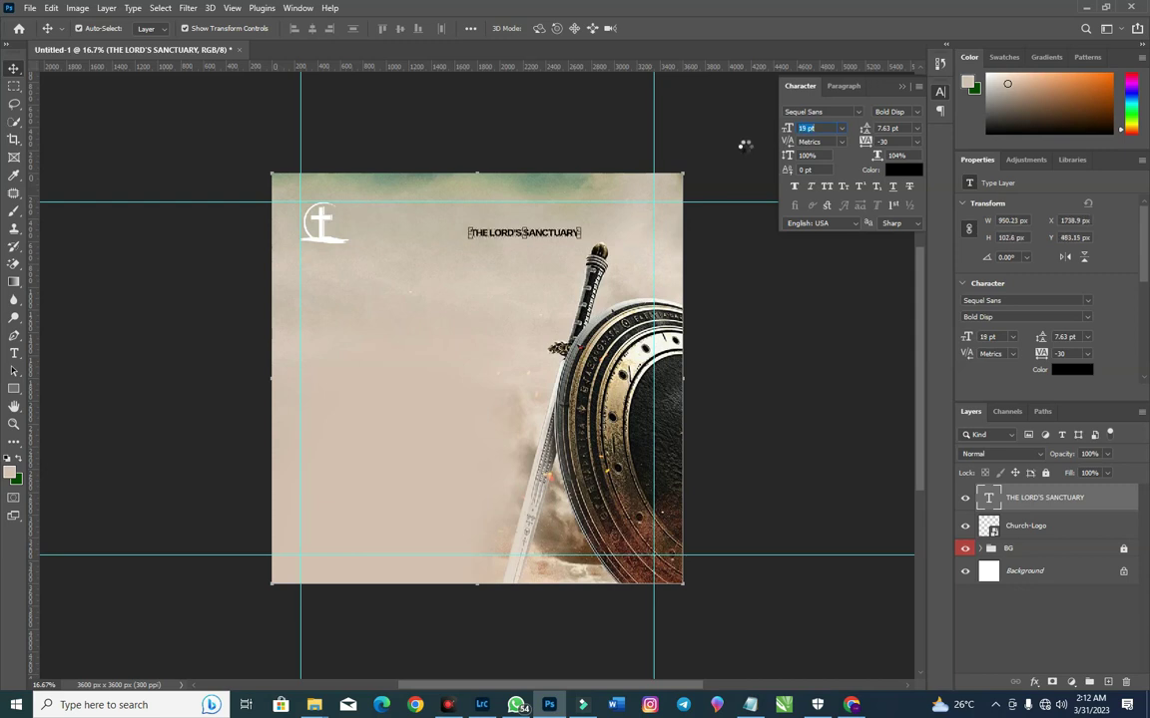
type("22")
key("Return")
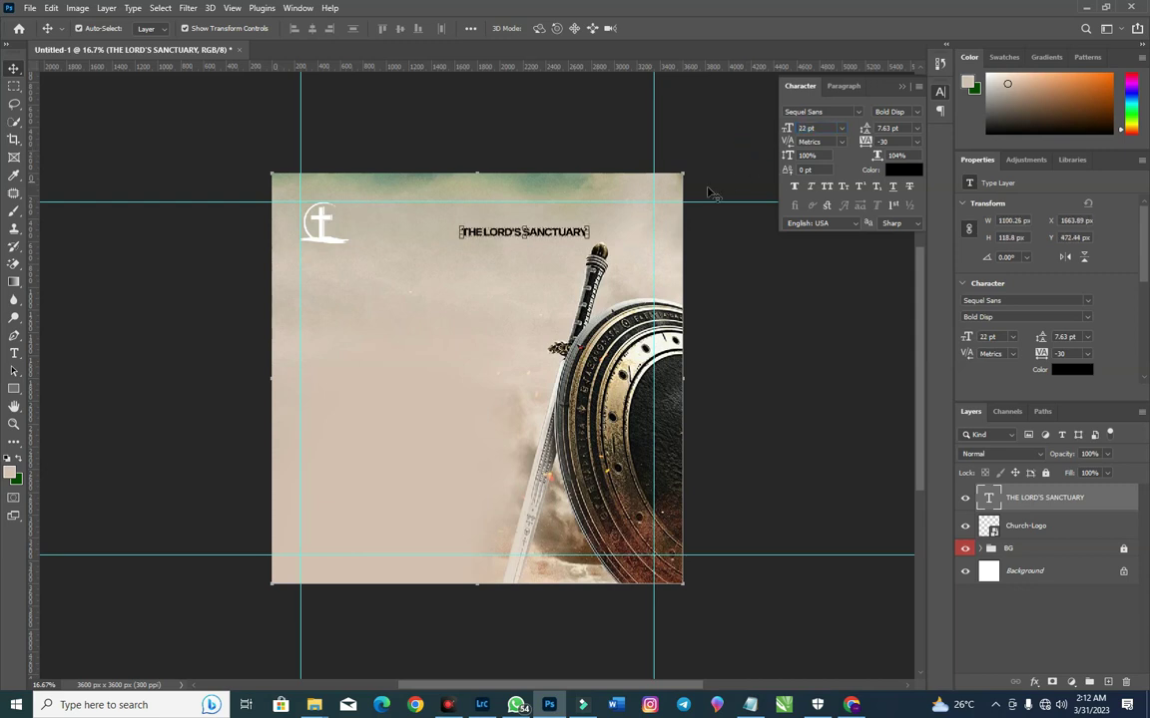
left_click_drag(504, 226, 435, 223)
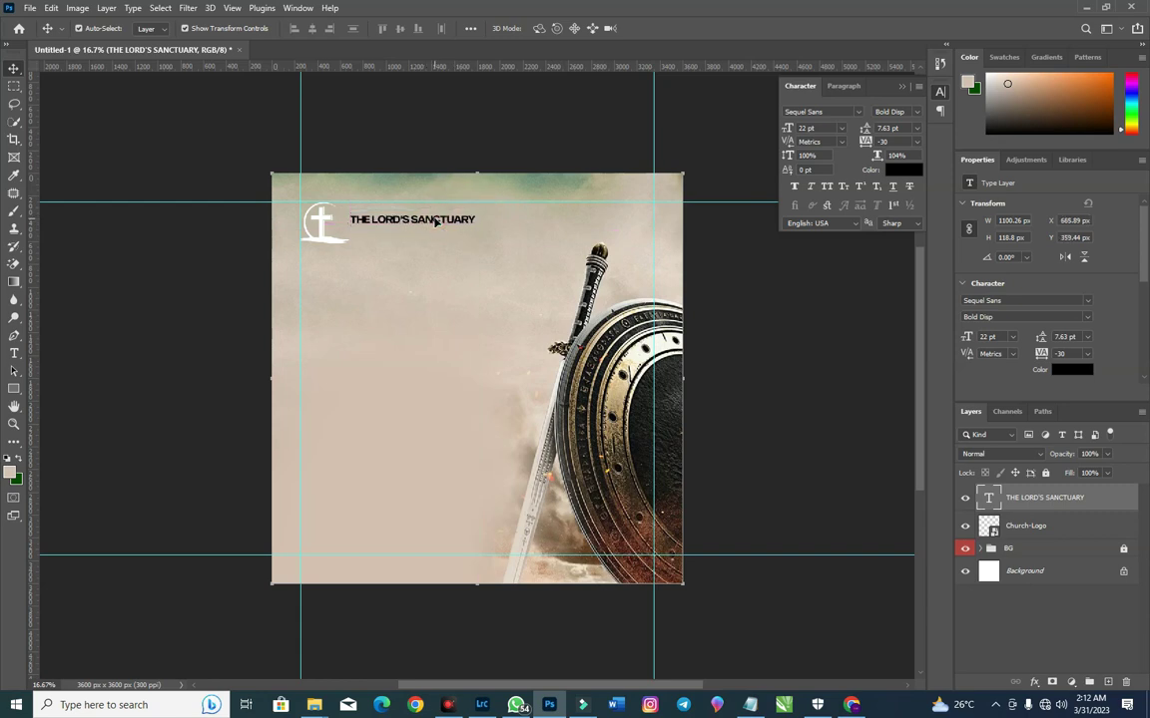
key("t")
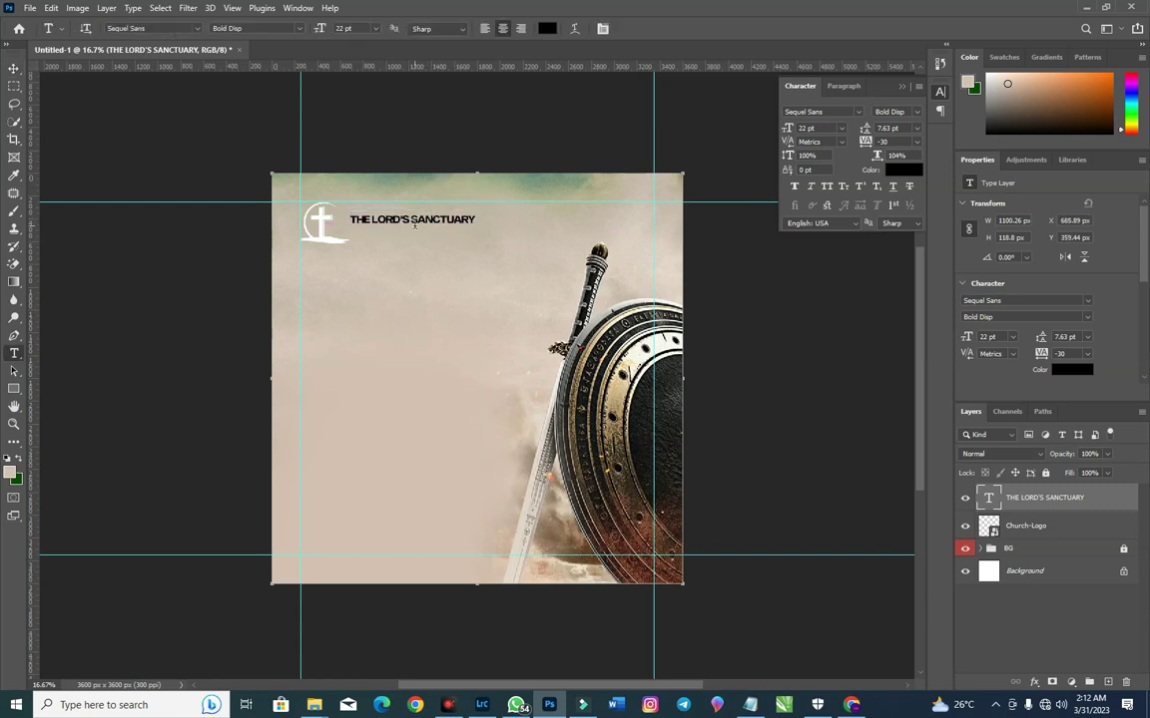
Step: Break the title onto two lines, THE LORD'S over SANCTUARY
left_click(410, 218)
key("Return")
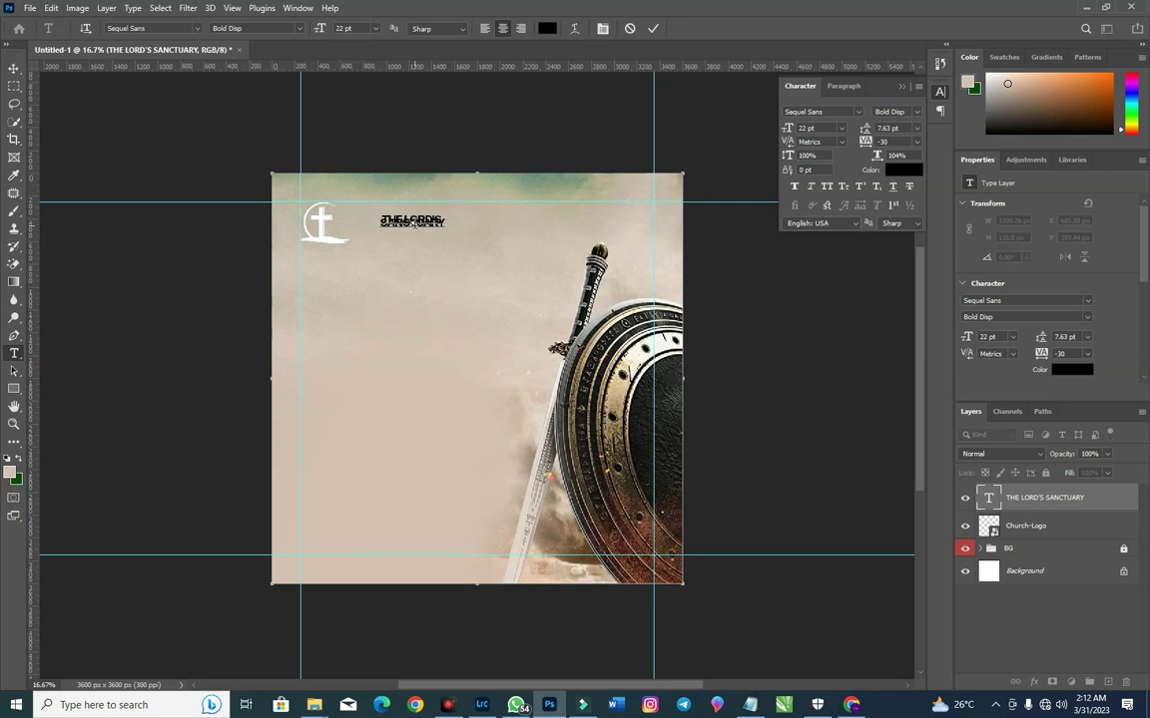
key("ctrl+Return")
key("v")
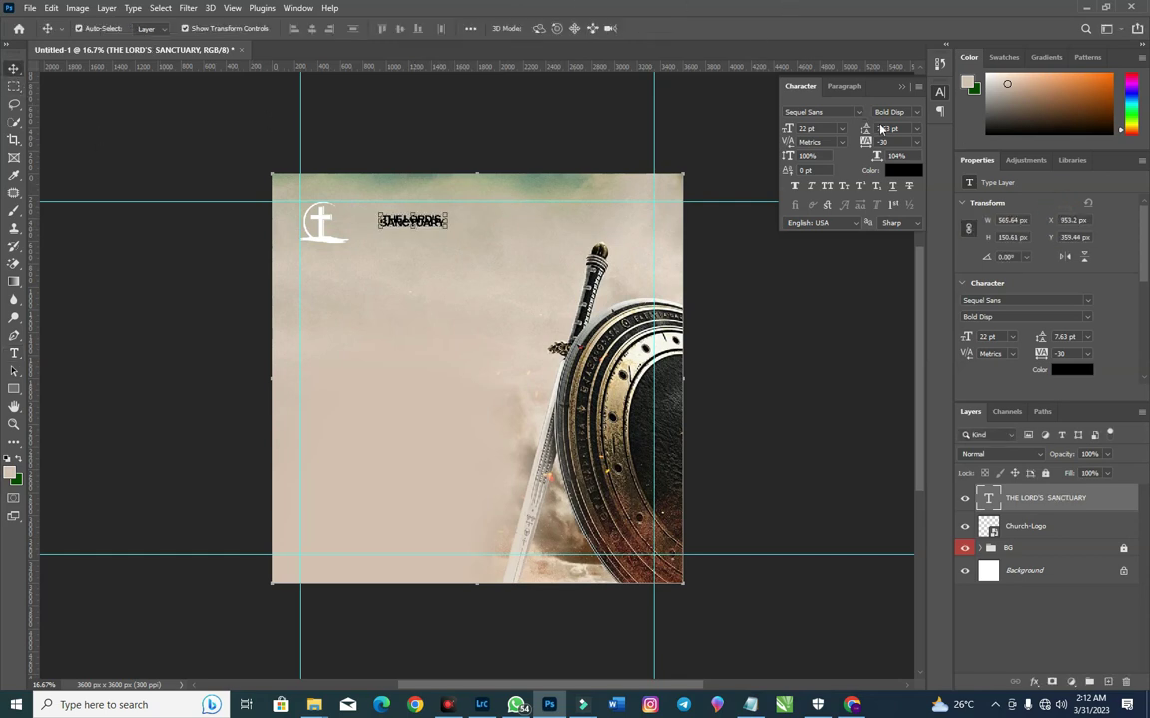
Step: Set the title's line spacing to 19 pt
left_click(886, 128)
type("13")
key("Return")
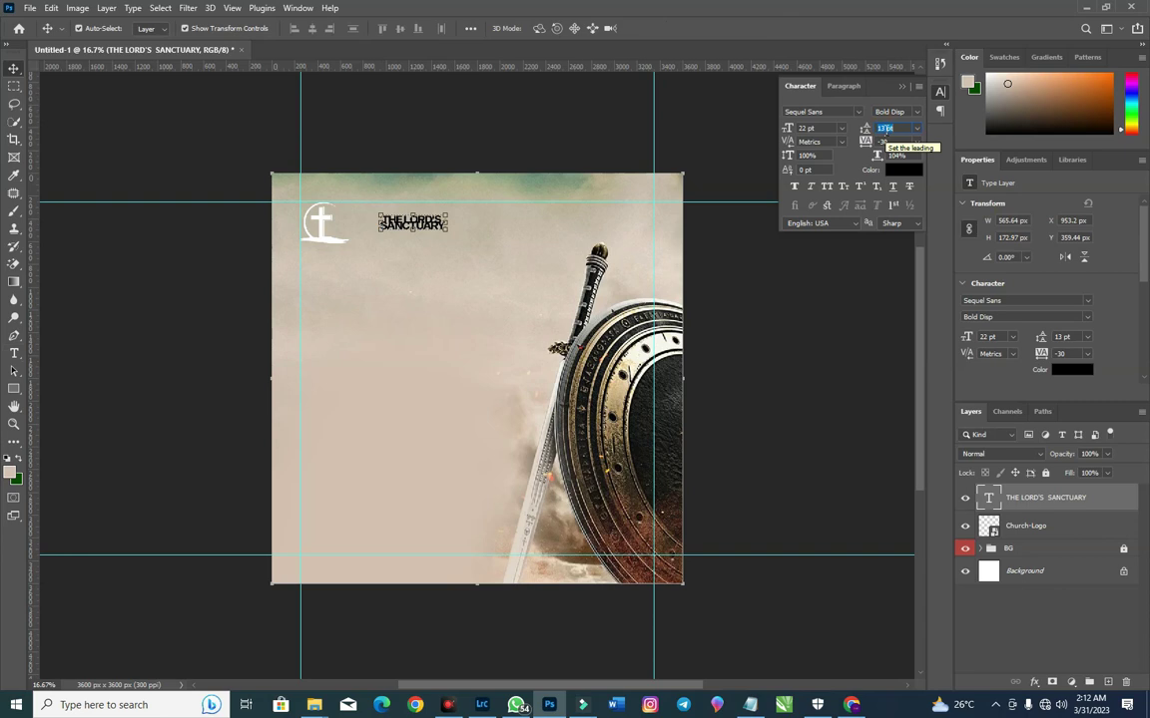
type("15")
key("Return")
key("Up")
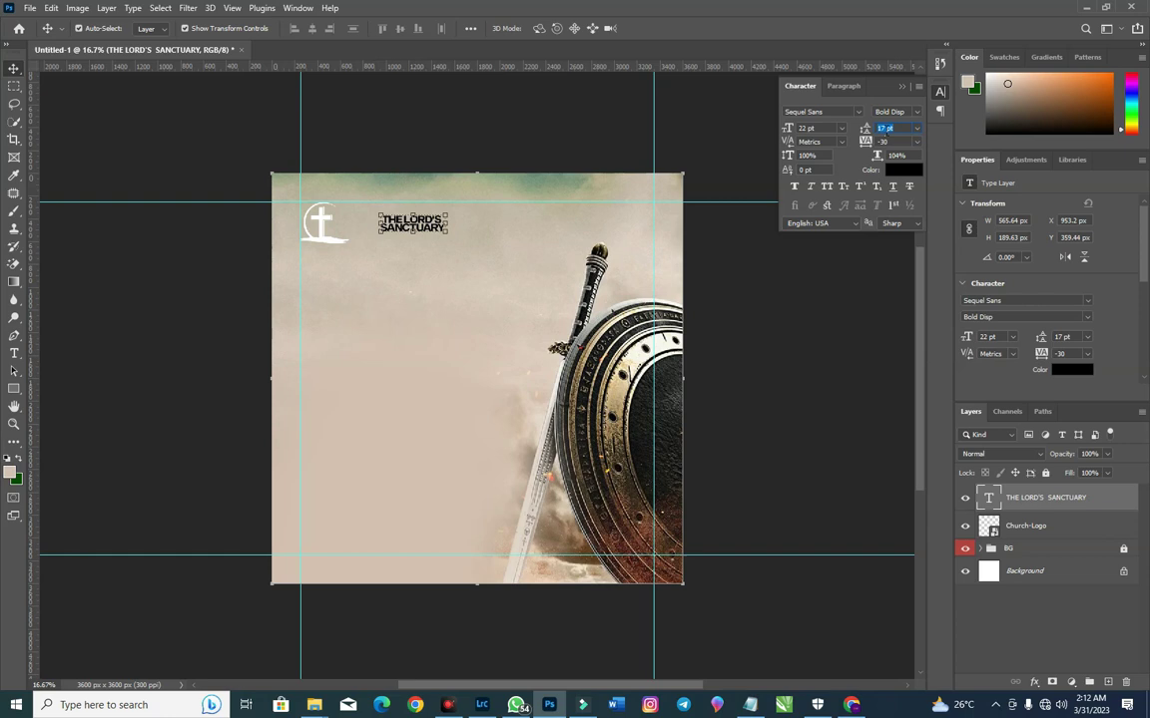
key("Up")
key("Up")
Step: Left-align the two title lines and move the title next to the cross logo
left_click(844, 86)
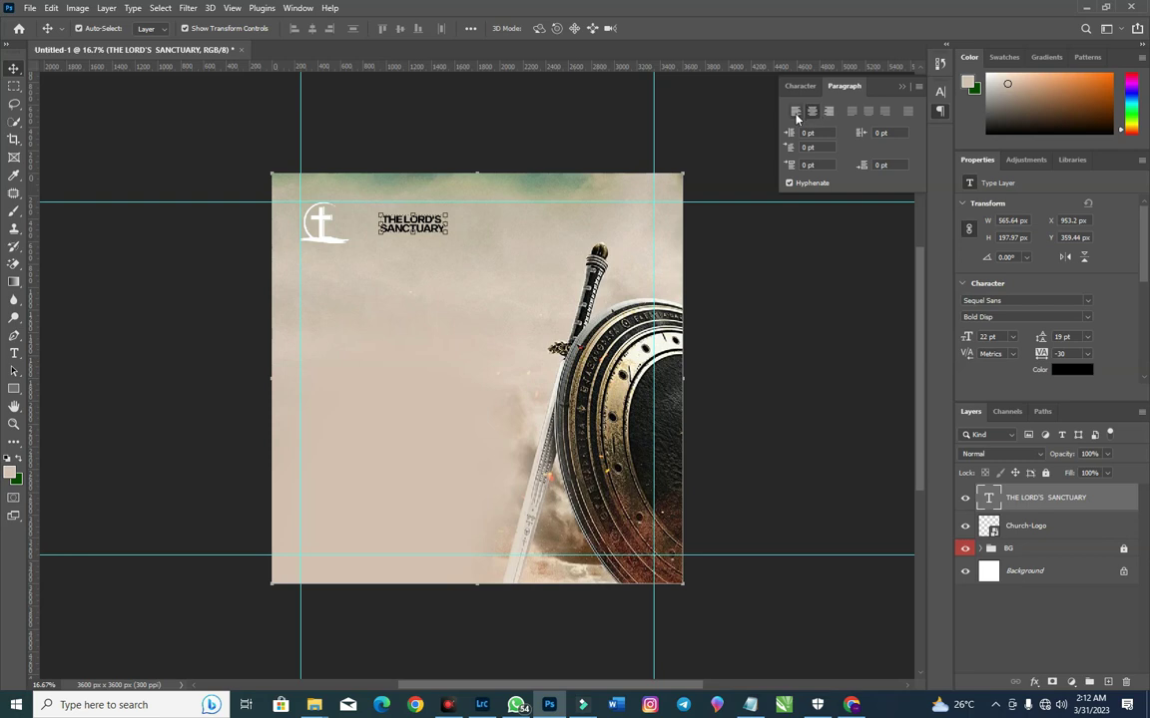
left_click(796, 111)
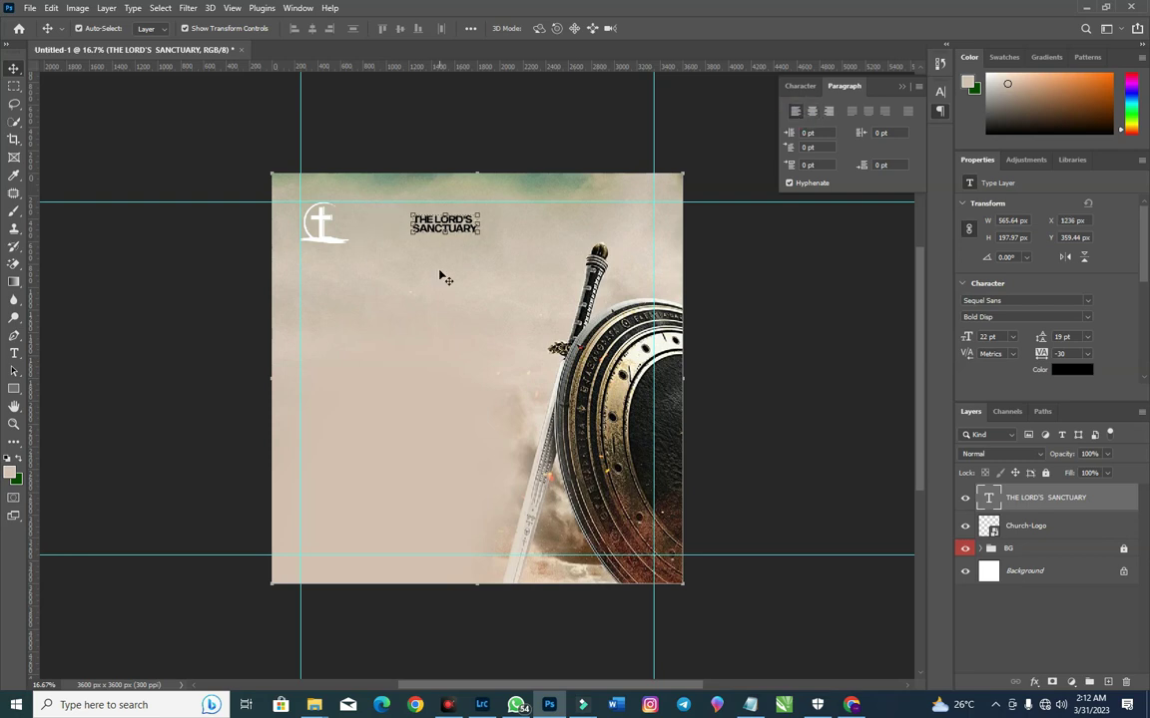
left_click(387, 217)
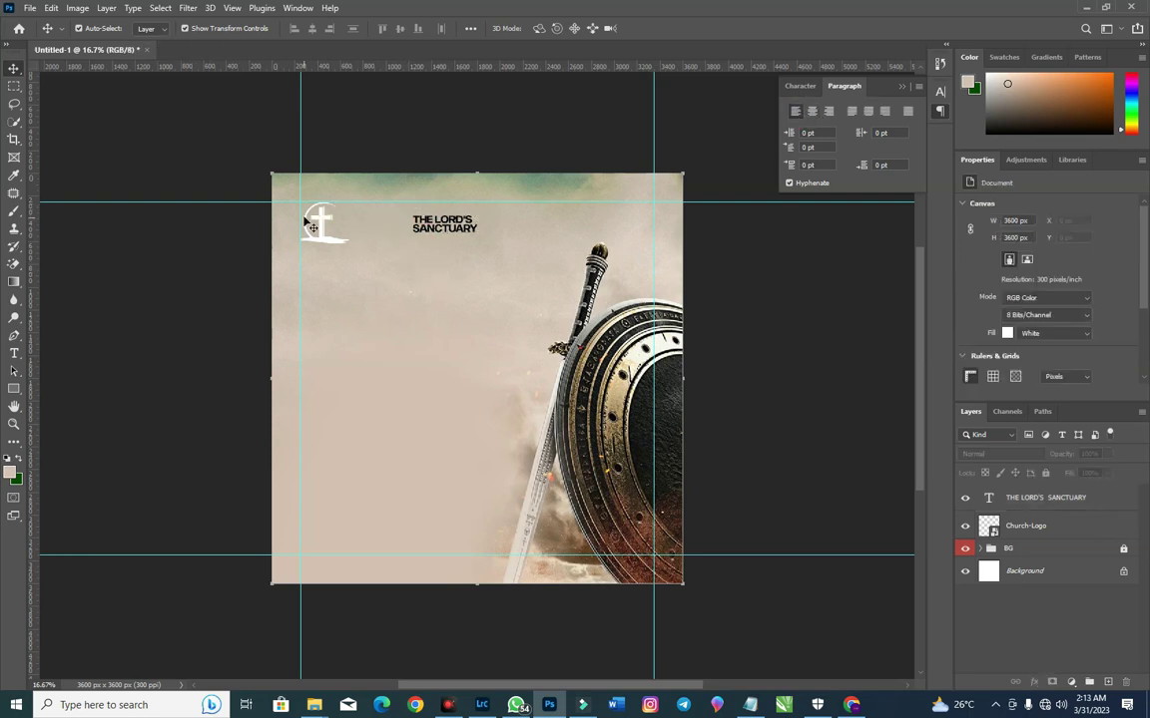
left_click_drag(403, 233, 352, 235)
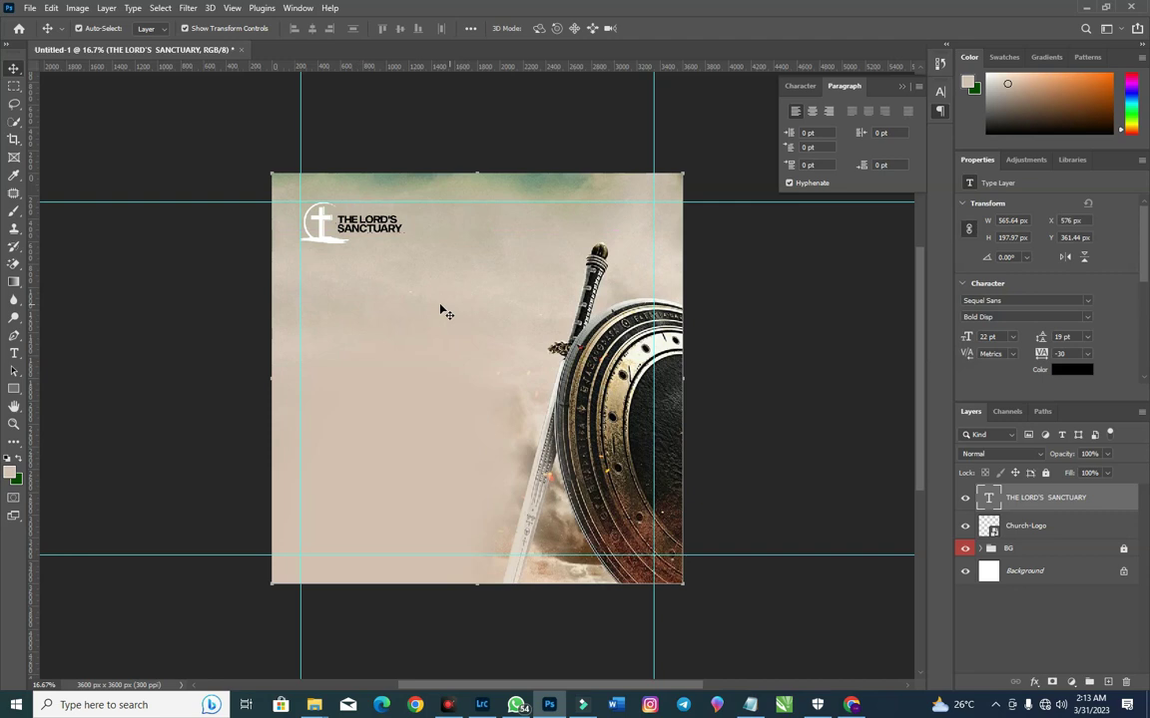
Step: Set the title font size to 24 pt
left_click(801, 86)
left_click(808, 128)
type("24")
key("Return")
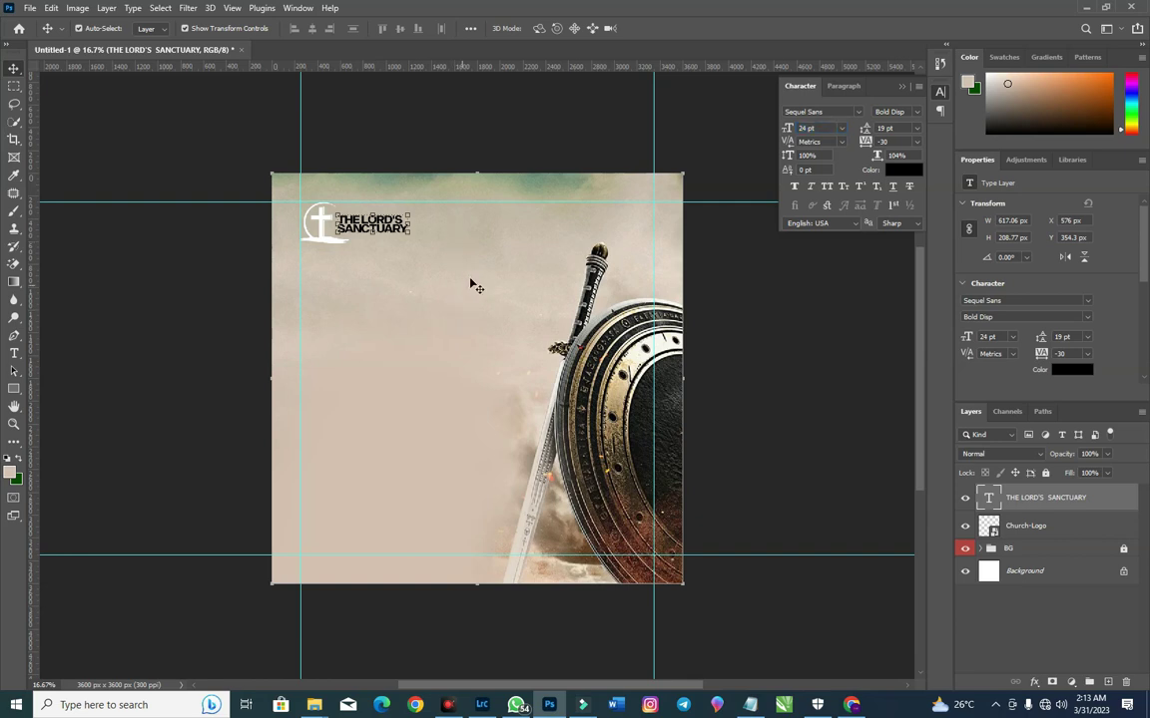
left_click(710, 280)
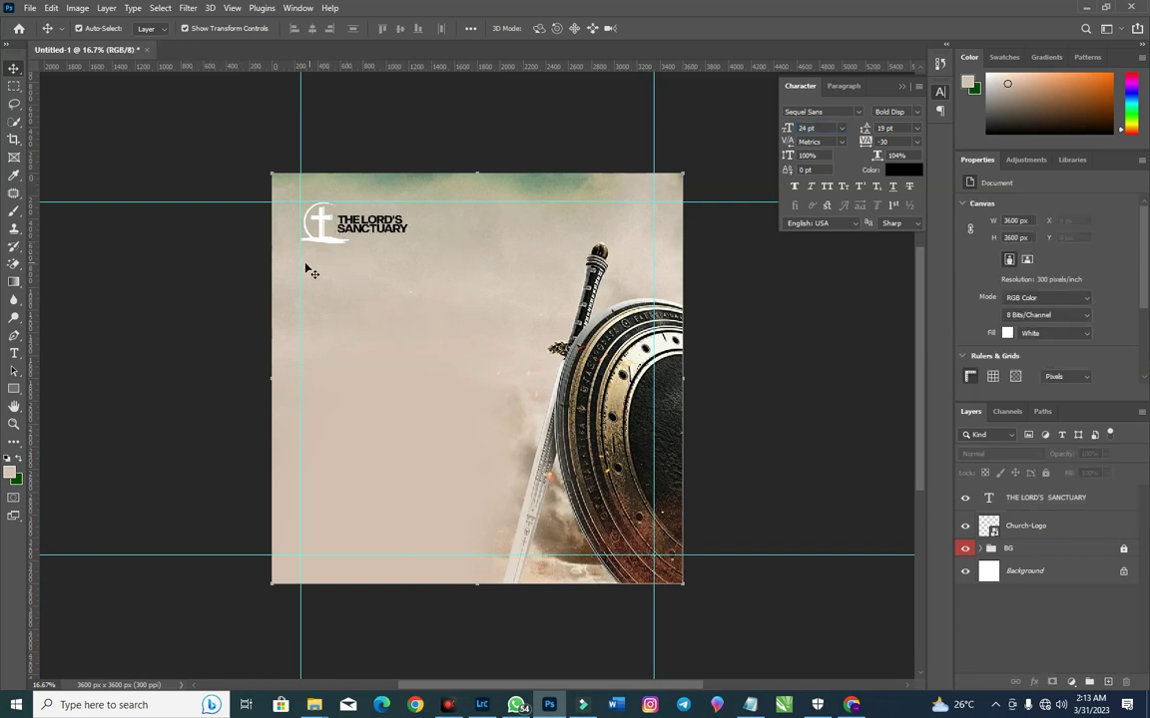
left_click(14, 353)
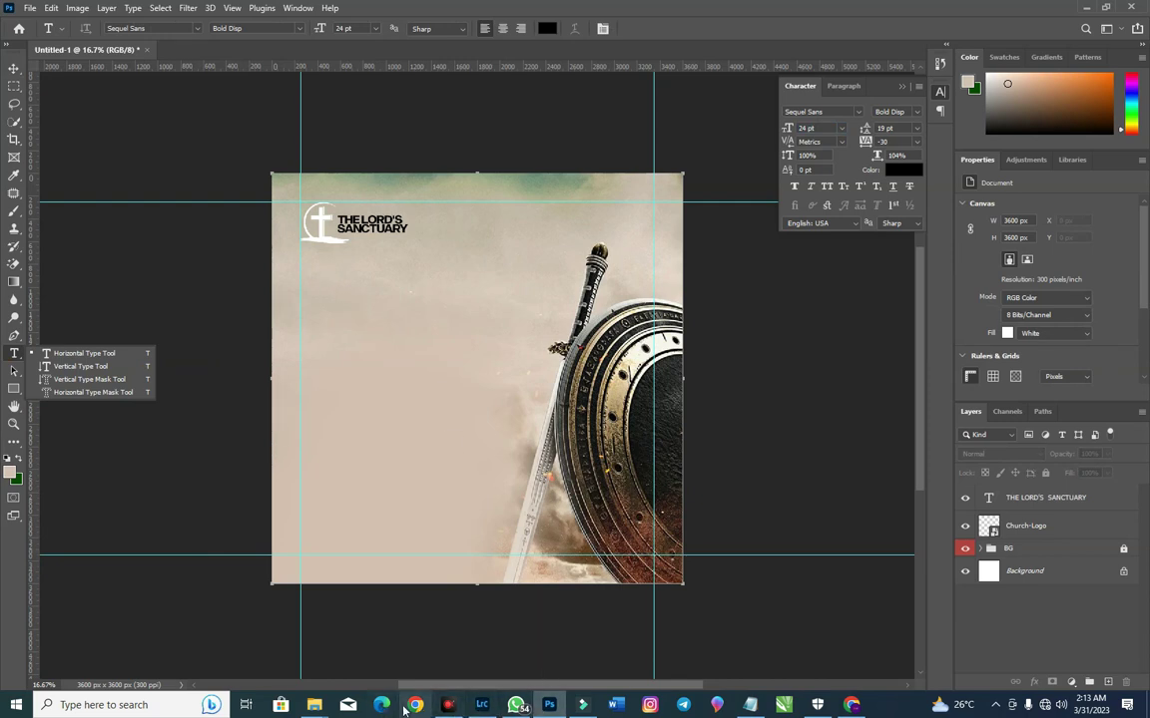
left_click(750, 704)
Step: Copy PRESENTS from the SHIELD notes and start a new text line below the title
left_click(616, 275)
key("shift+Up")
key("shift+Up")
key("shift+Down")
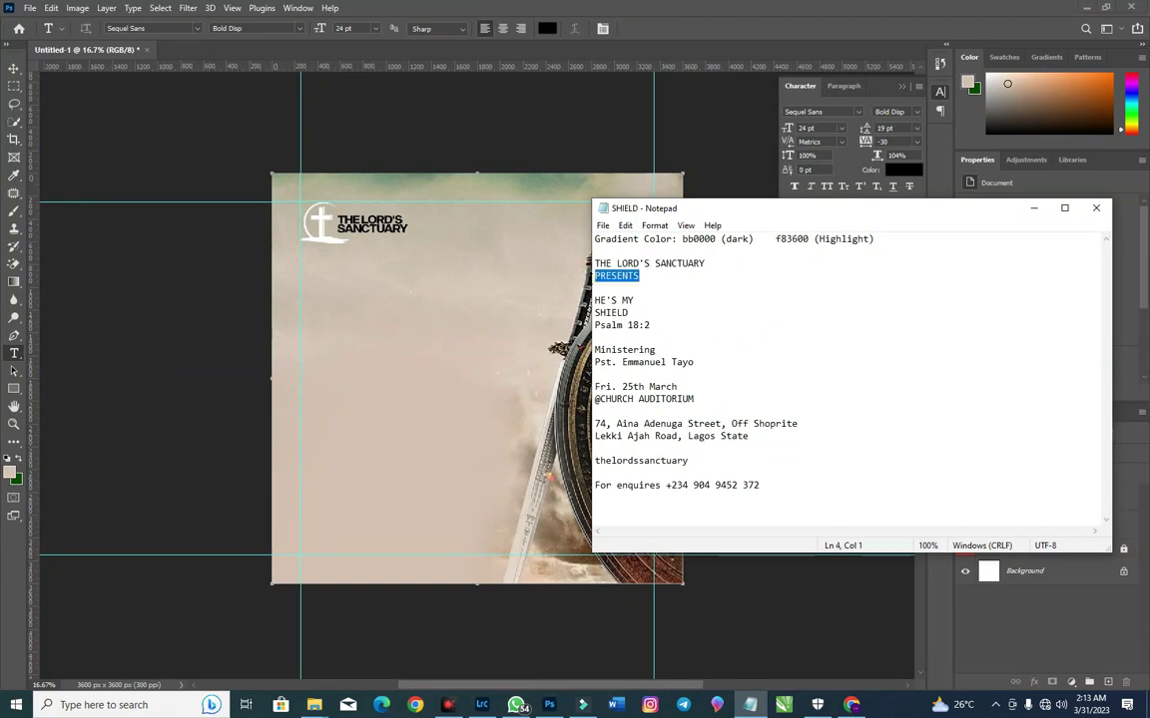
right_click(604, 277)
left_click(642, 320)
left_click(364, 270)
left_click(328, 265)
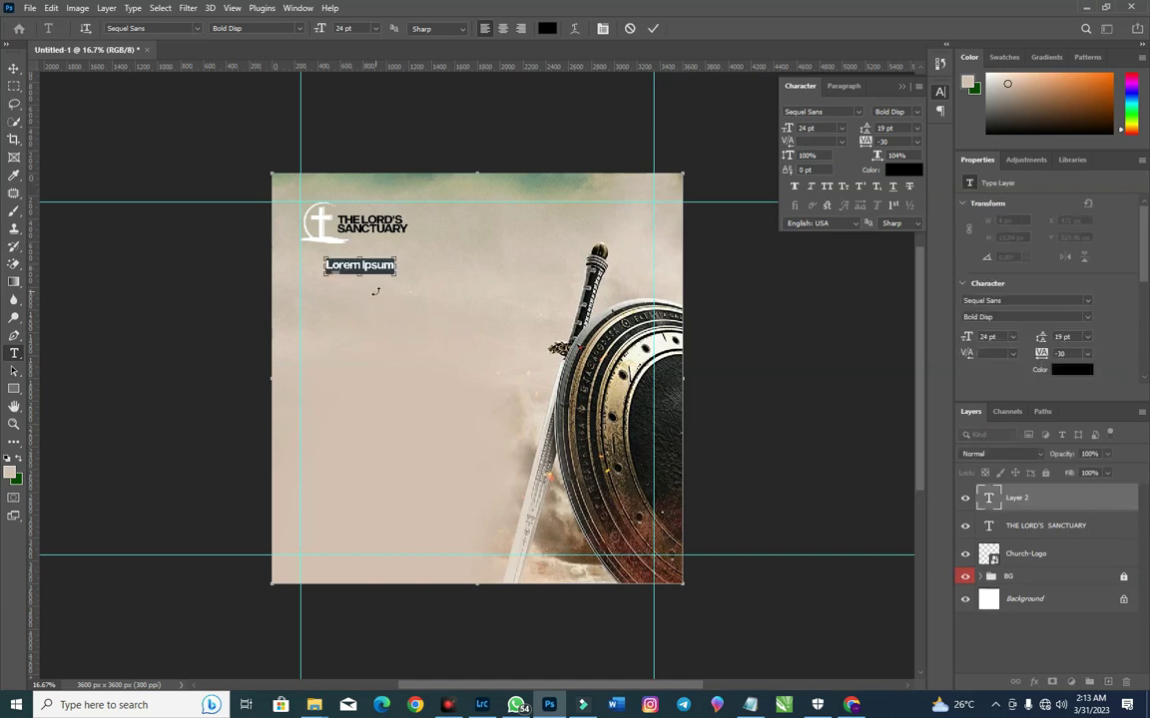
Step: Paste PRESENTS into the new text layer and set it to 18 pt
key("ctrl+v")
left_click(653, 28)
left_click(822, 129)
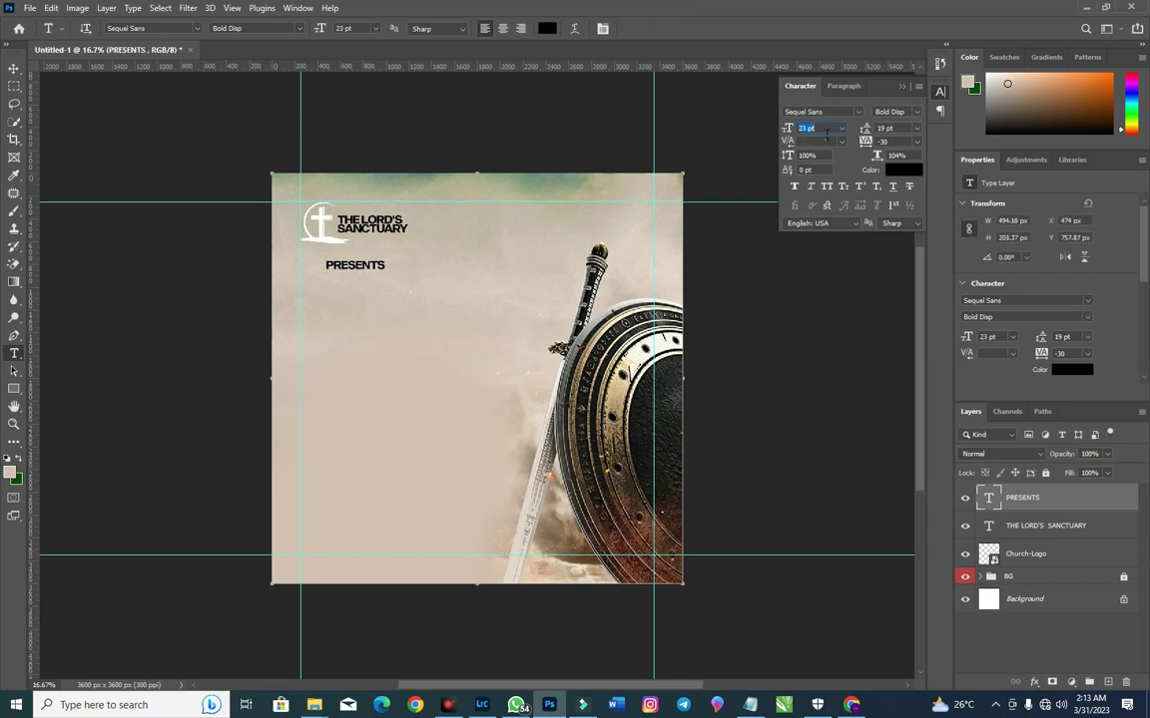
type("18")
key("Return")
Step: Move PRESENTS under the logo and widen its tracking to 230
left_click(14, 68)
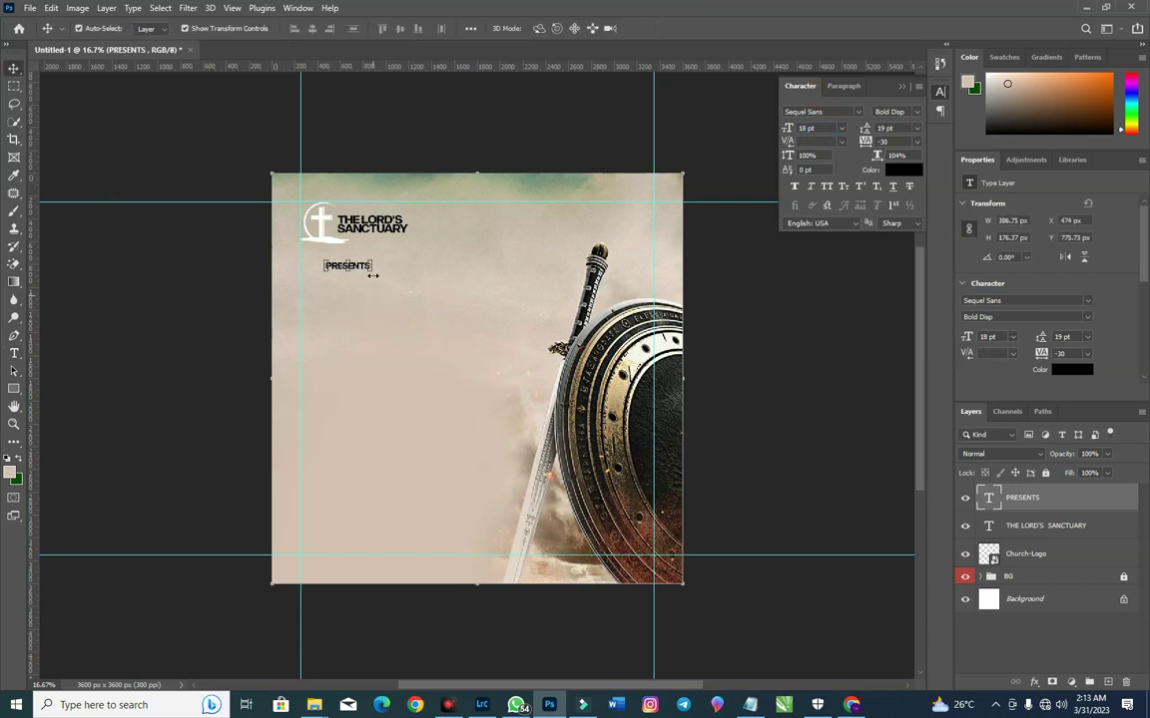
left_click_drag(344, 284, 334, 300)
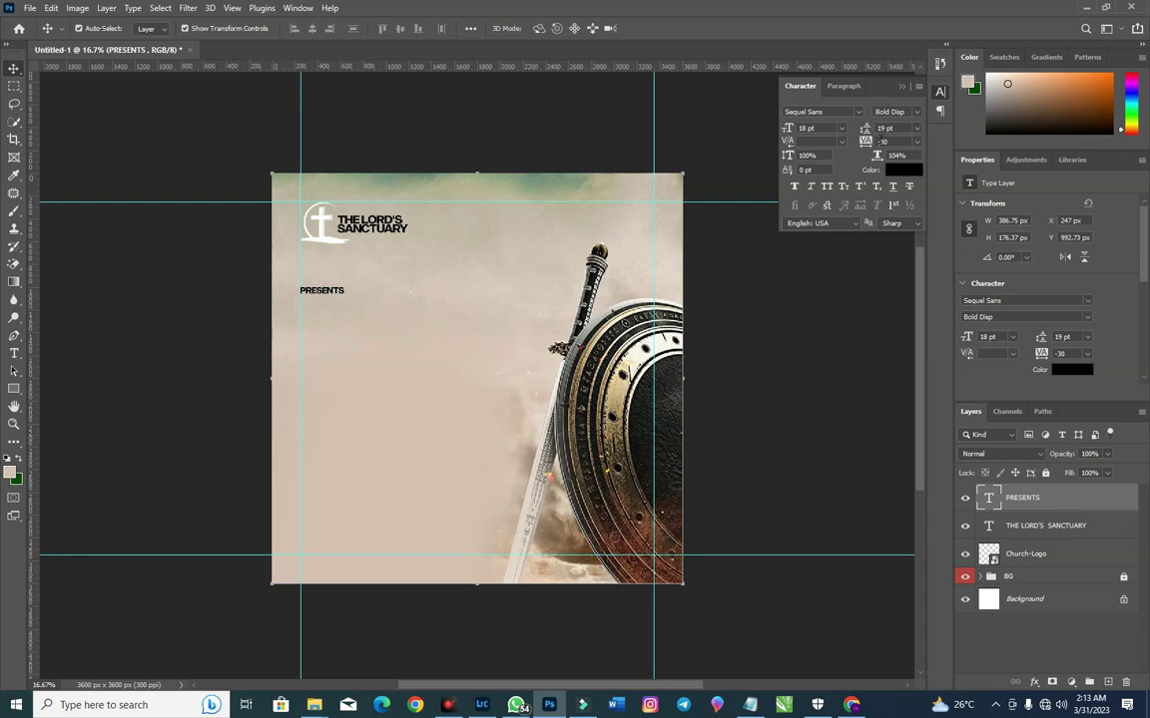
left_click_drag(867, 141, 880, 143)
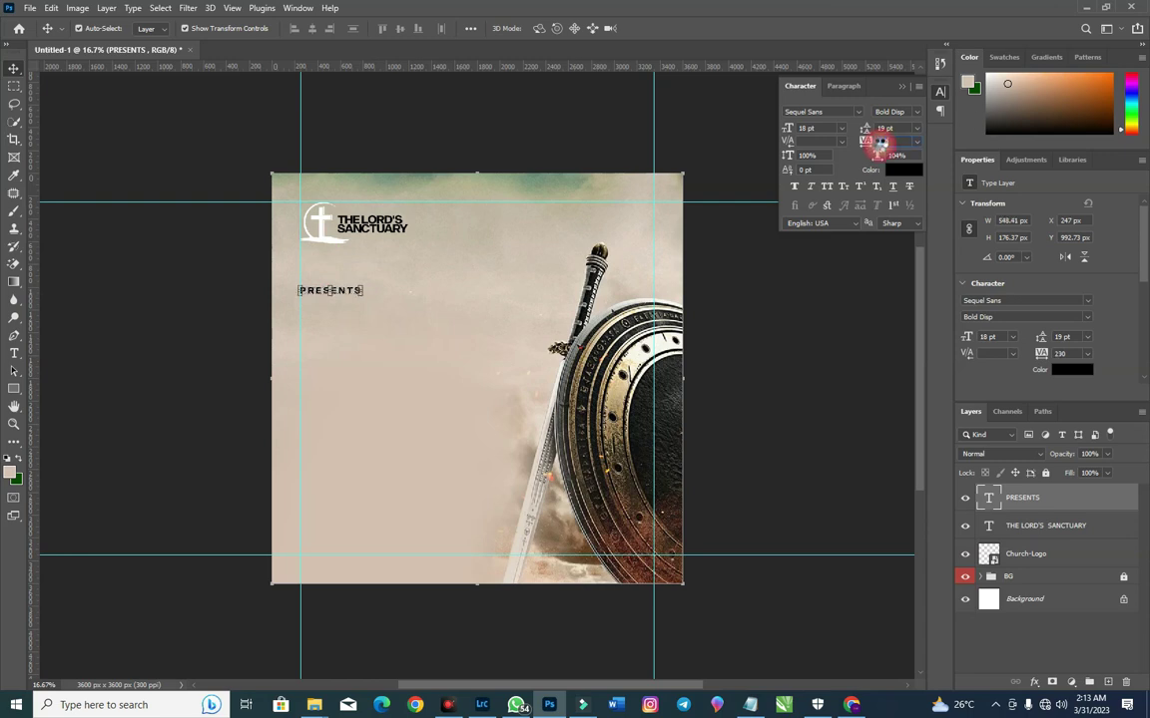
left_click(385, 324)
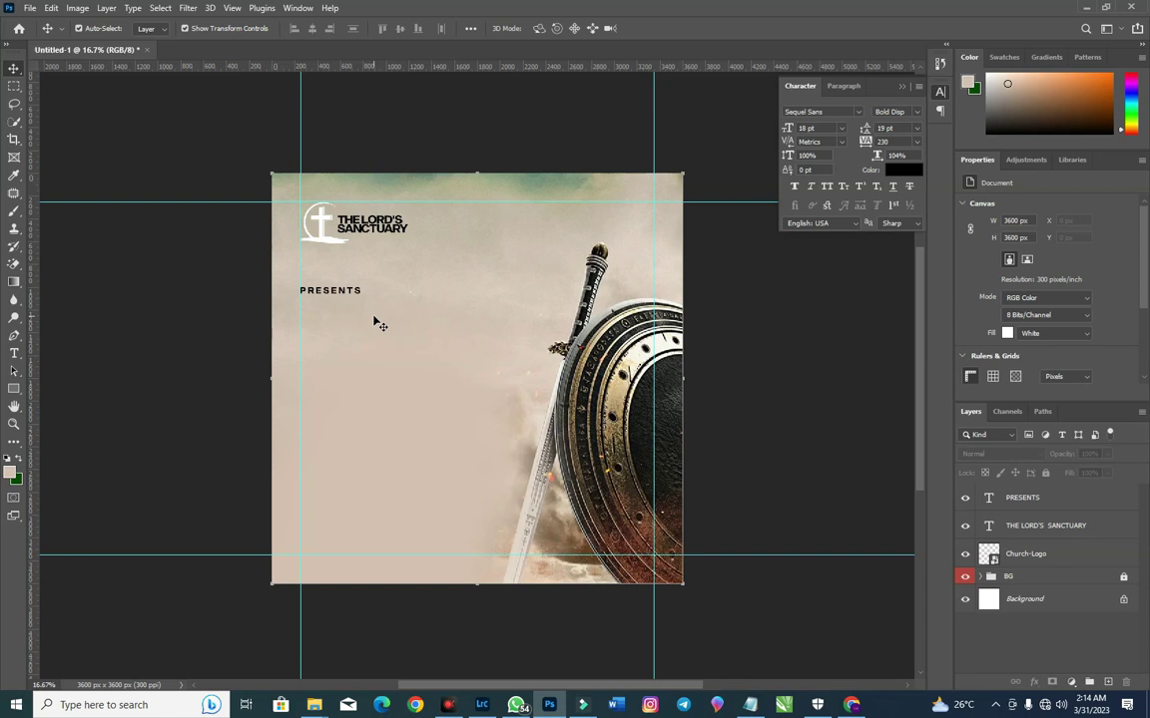
left_click(816, 112)
Step: Choose Cinzel Decorative Bold and place a new text layer below PRESENTS
type("CINZ")
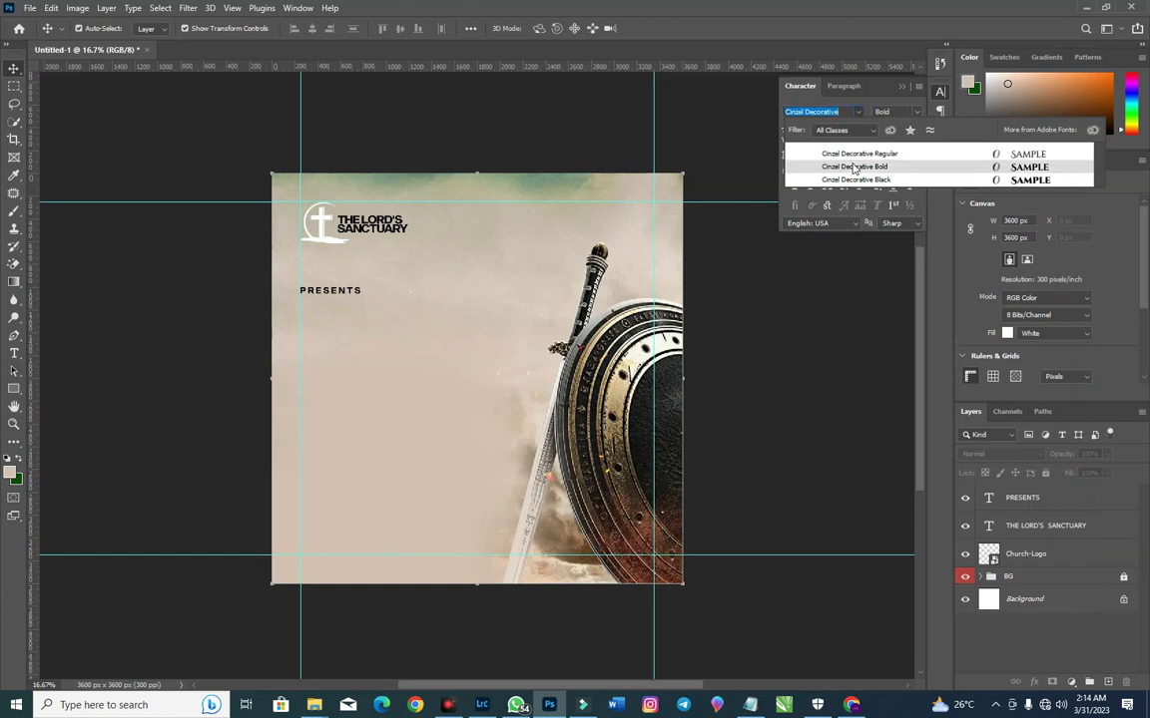
left_click(855, 166)
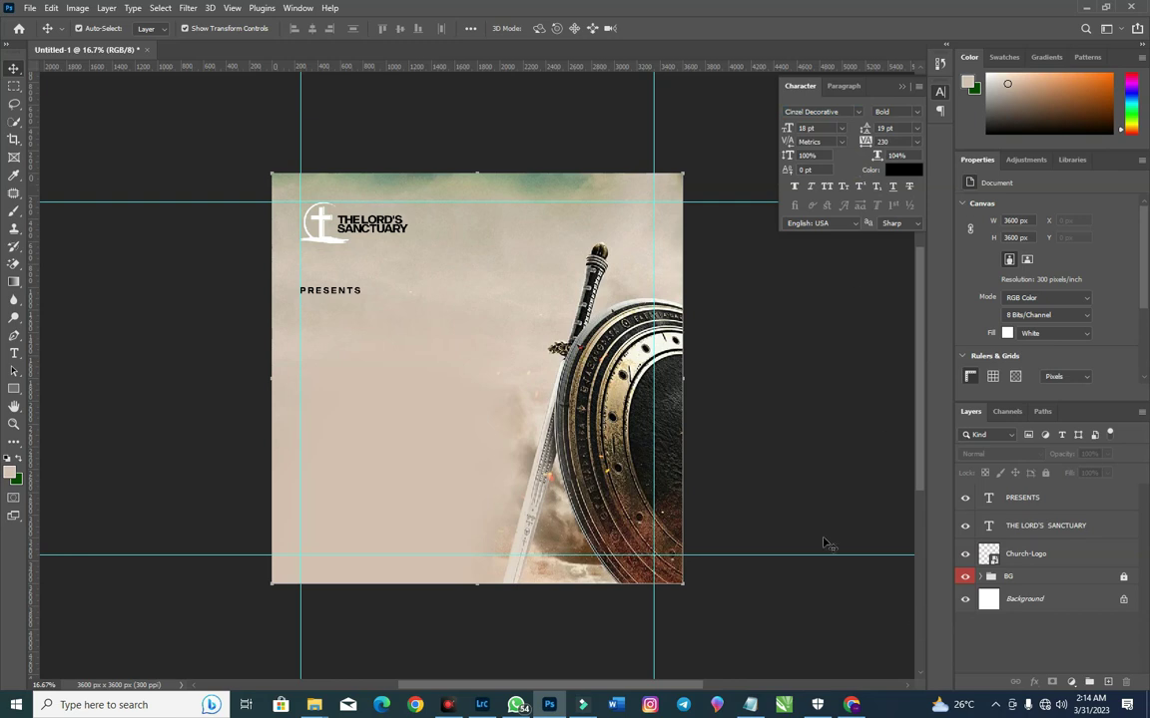
left_click(12, 354)
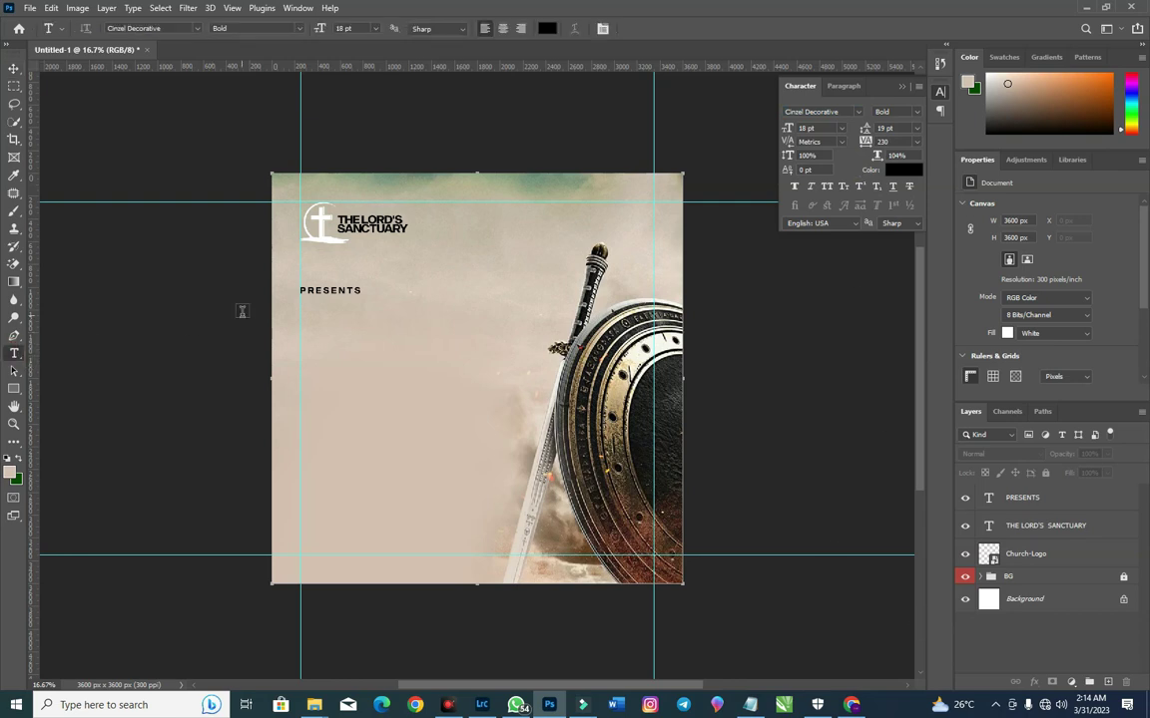
left_click(312, 323)
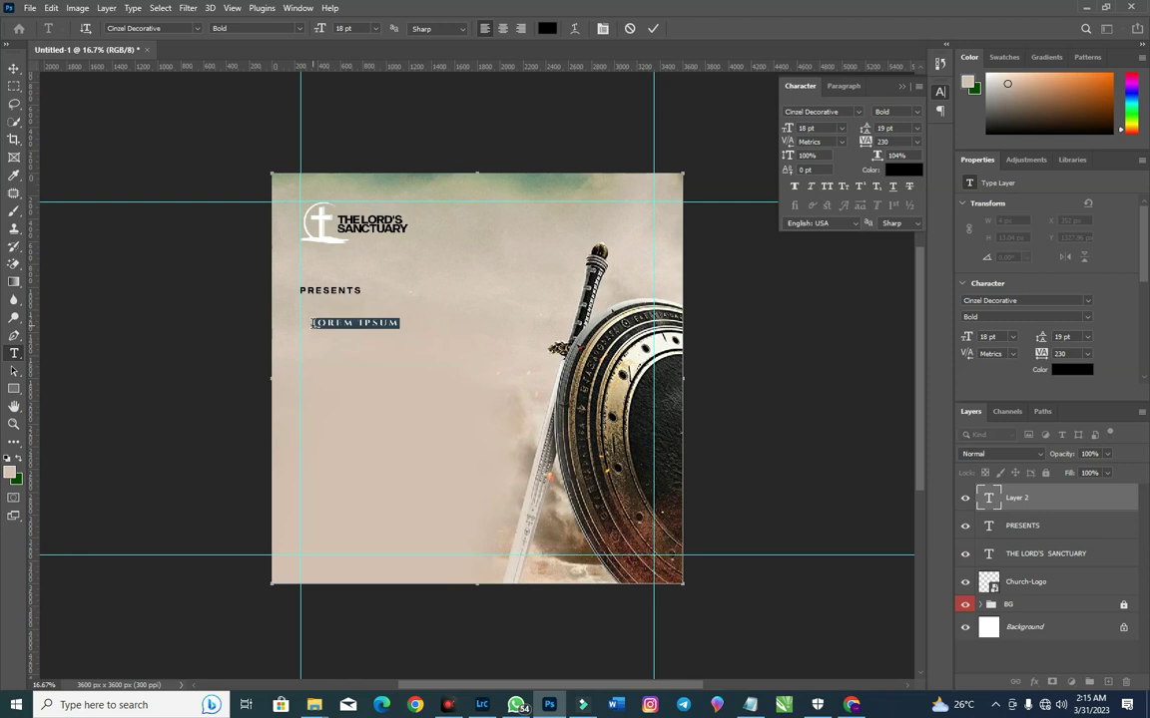
Step: Enlarge the placeholder text to 84 pt and tighten its tracking to -70
left_click_drag(787, 127, 748, 124)
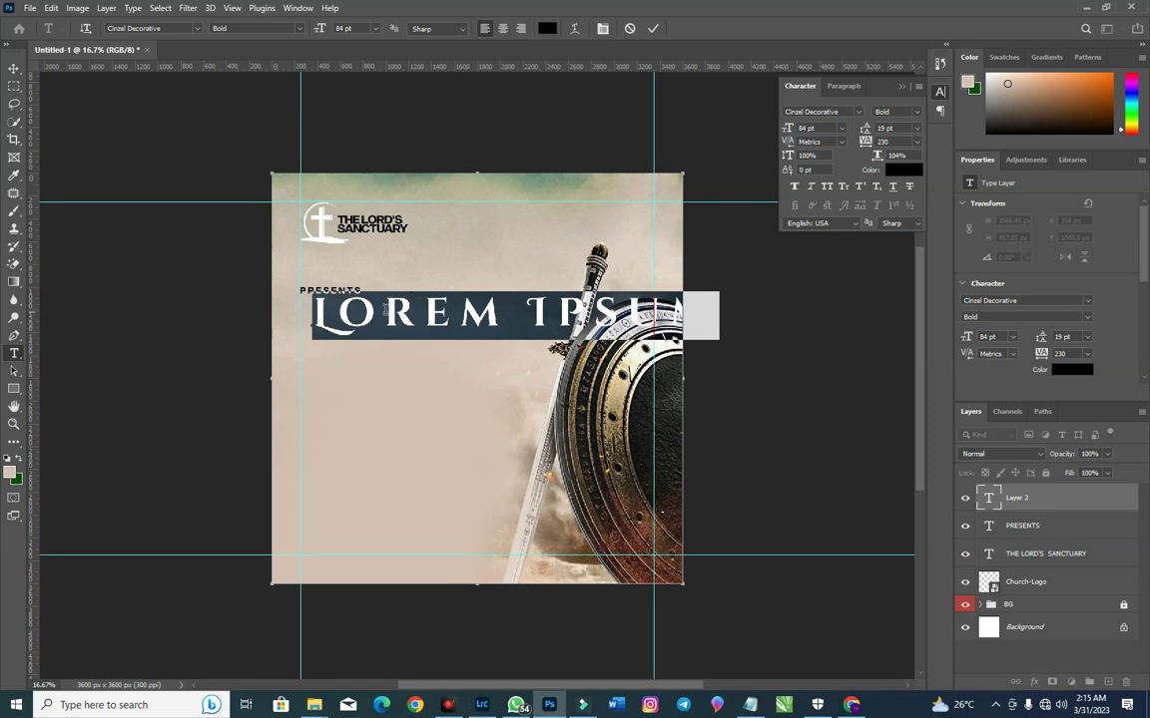
left_click(471, 312)
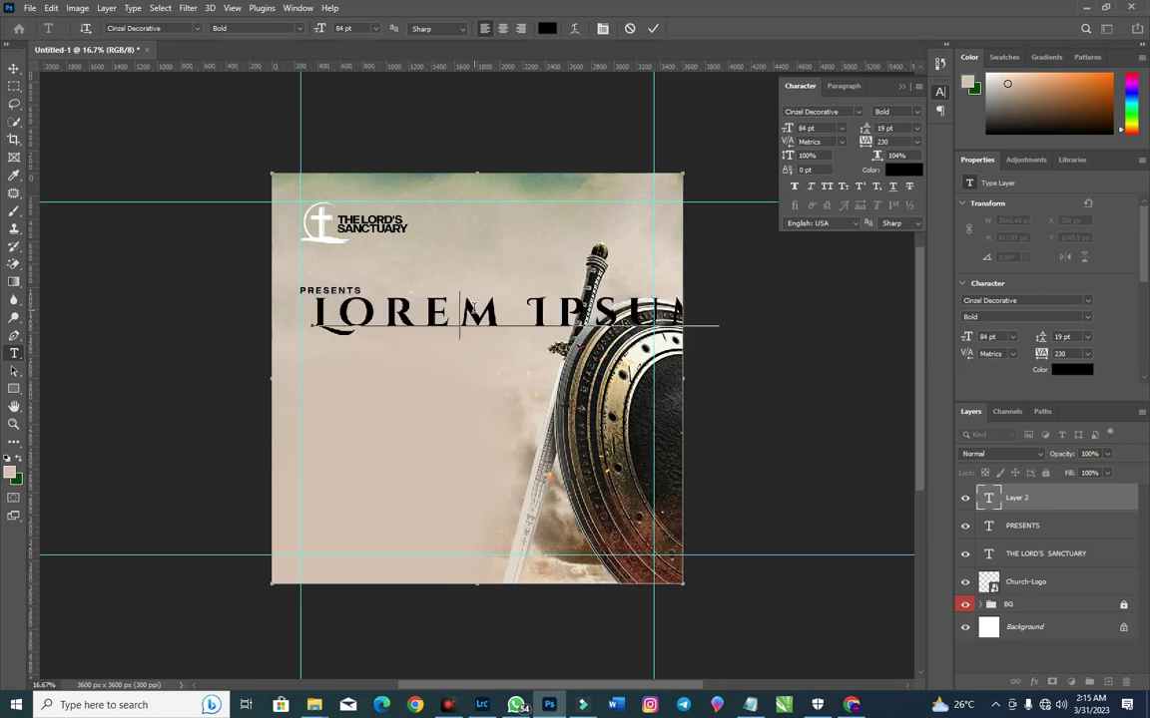
left_click_drag(460, 312, 493, 311)
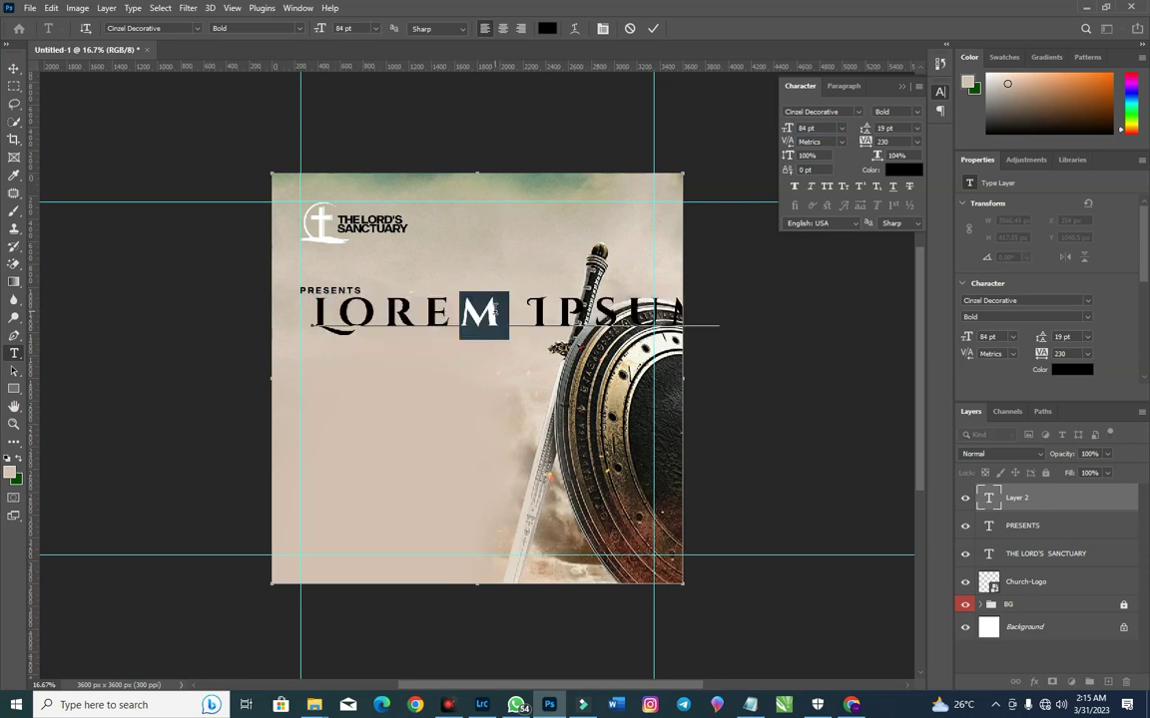
key("Left")
key("Right")
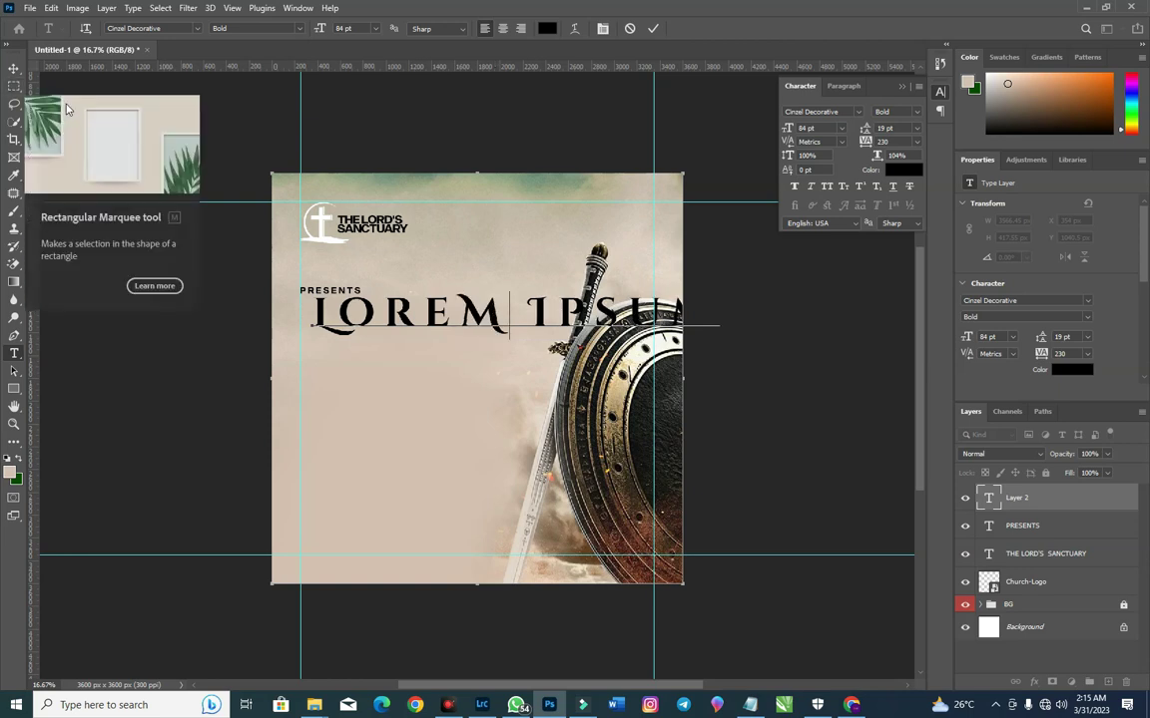
key("ctrl+a")
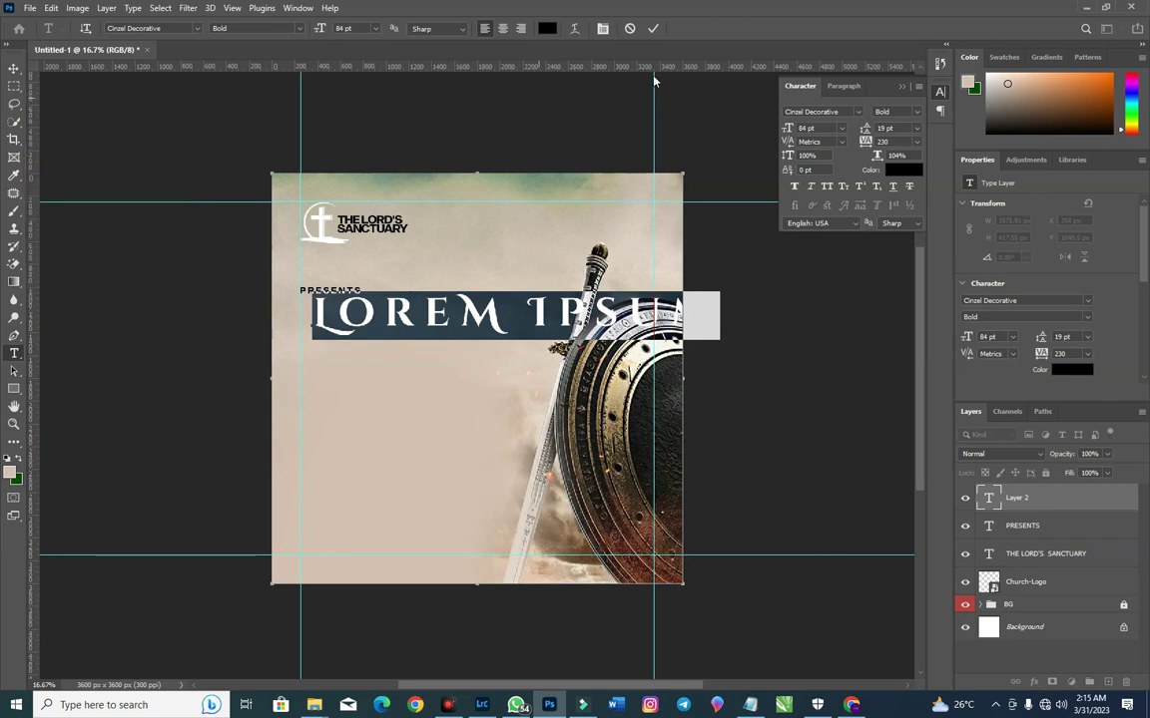
mouse_move(864, 141)
left_mouse_down()
mouse_move(780, 130)
mouse_move(857, 143)
left_mouse_up()
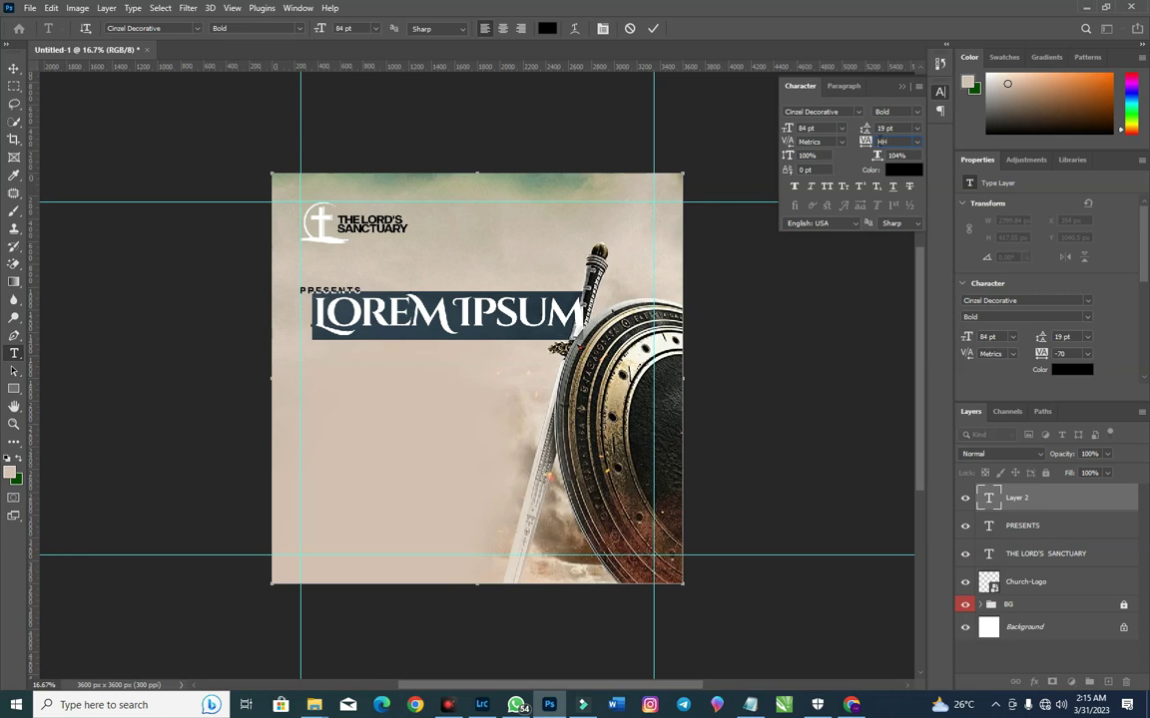
Step: Replace the LOREM IPSUM placeholder by typing HE'S
left_click(496, 312)
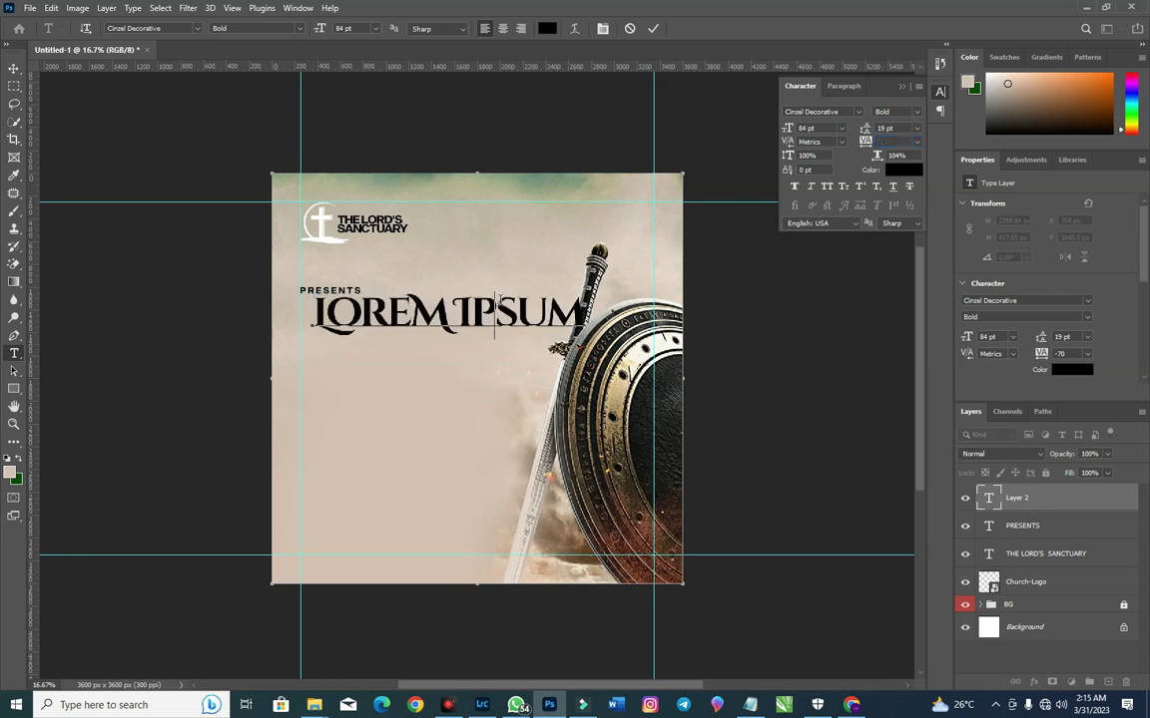
key("ctrl+a")
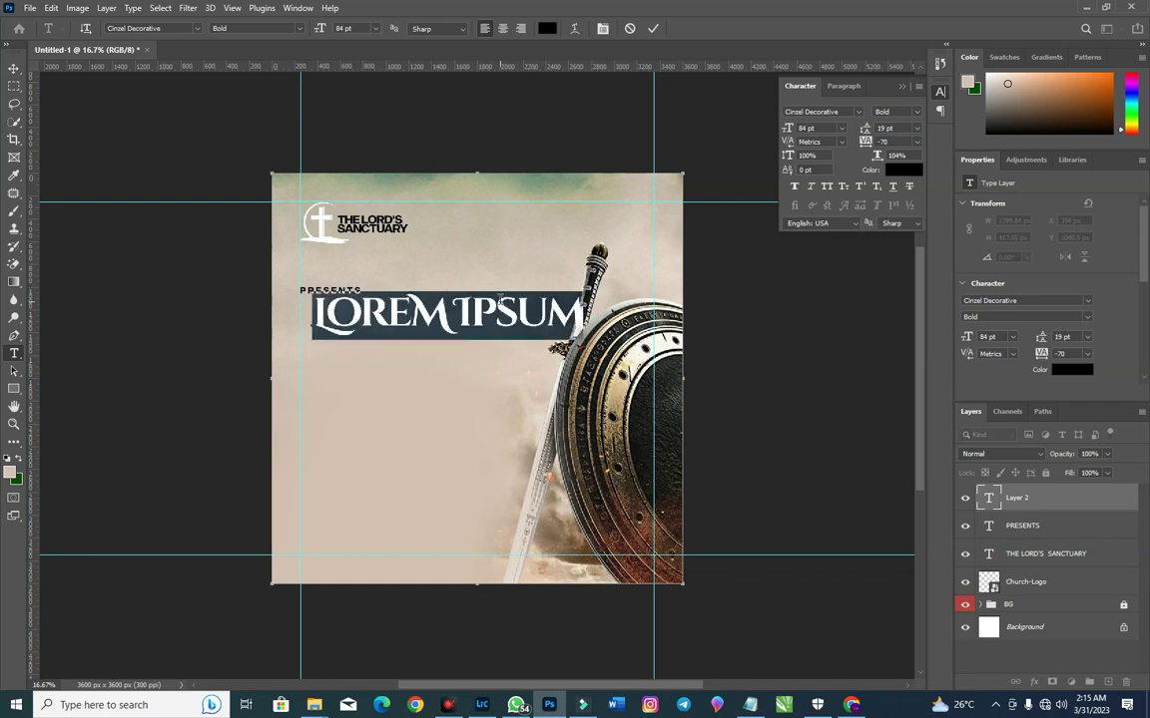
type("H")
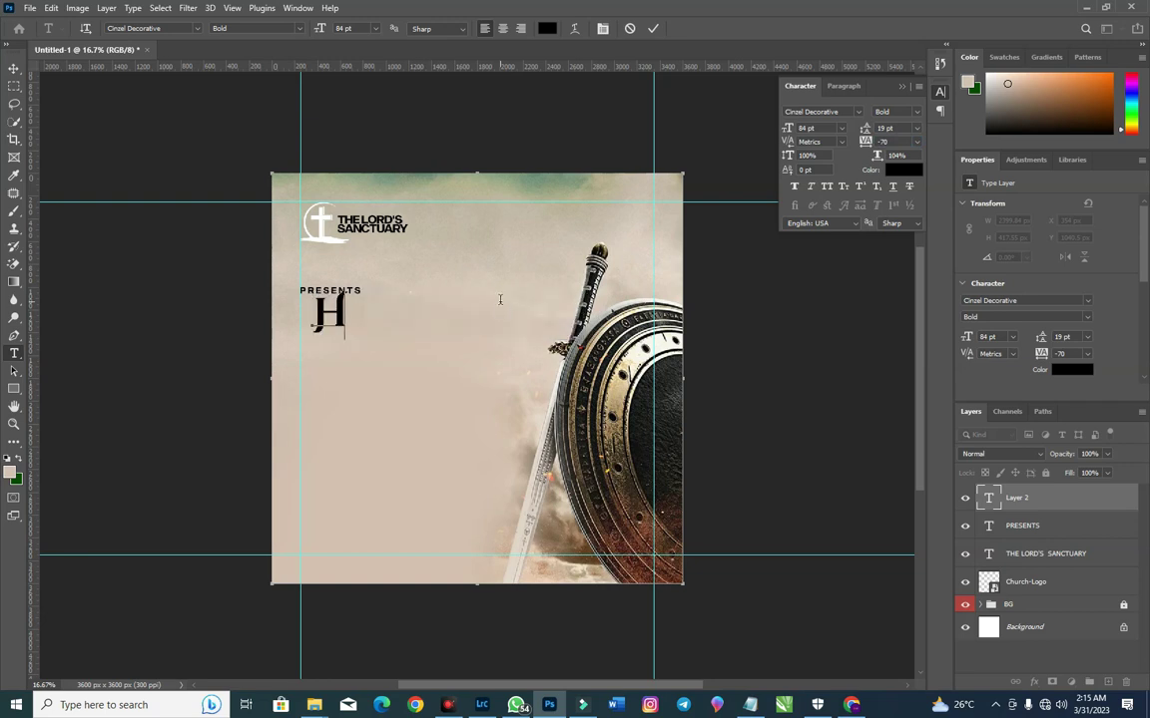
type("E")
type("'")
type("S")
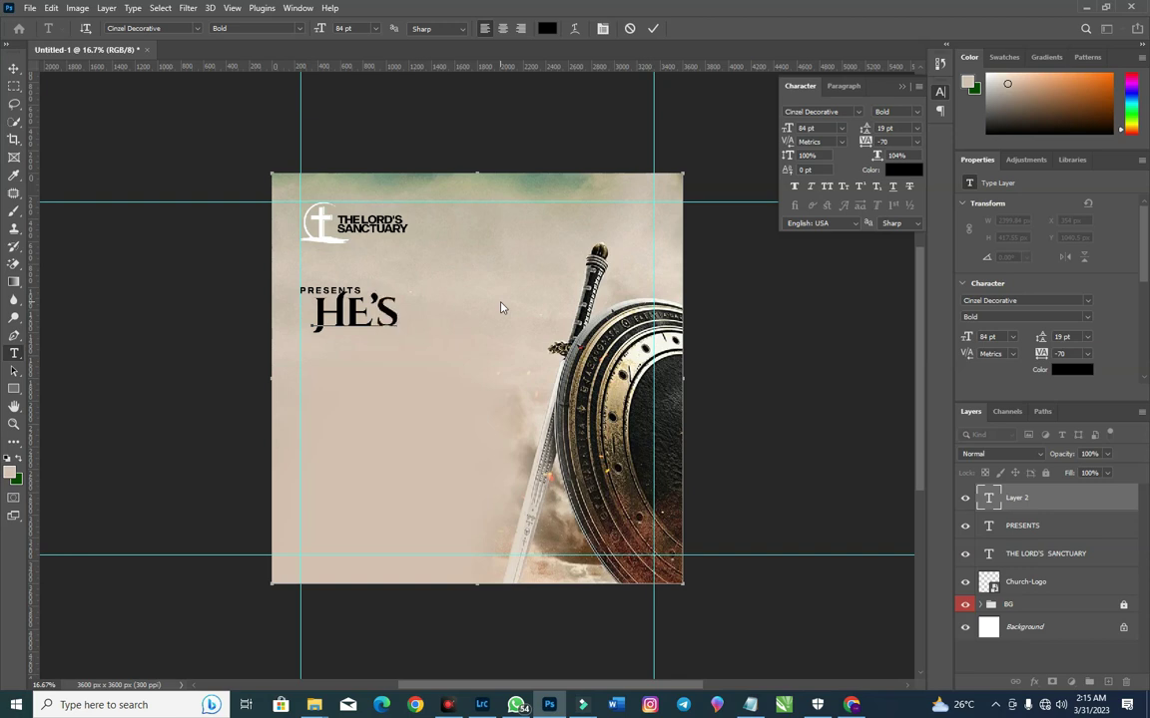
type("S")
Step: Remove the extra S, add MY so the headline reads HE'S MY, and commit
key("BackSpace")
scroll(539, 295, "up", 2)
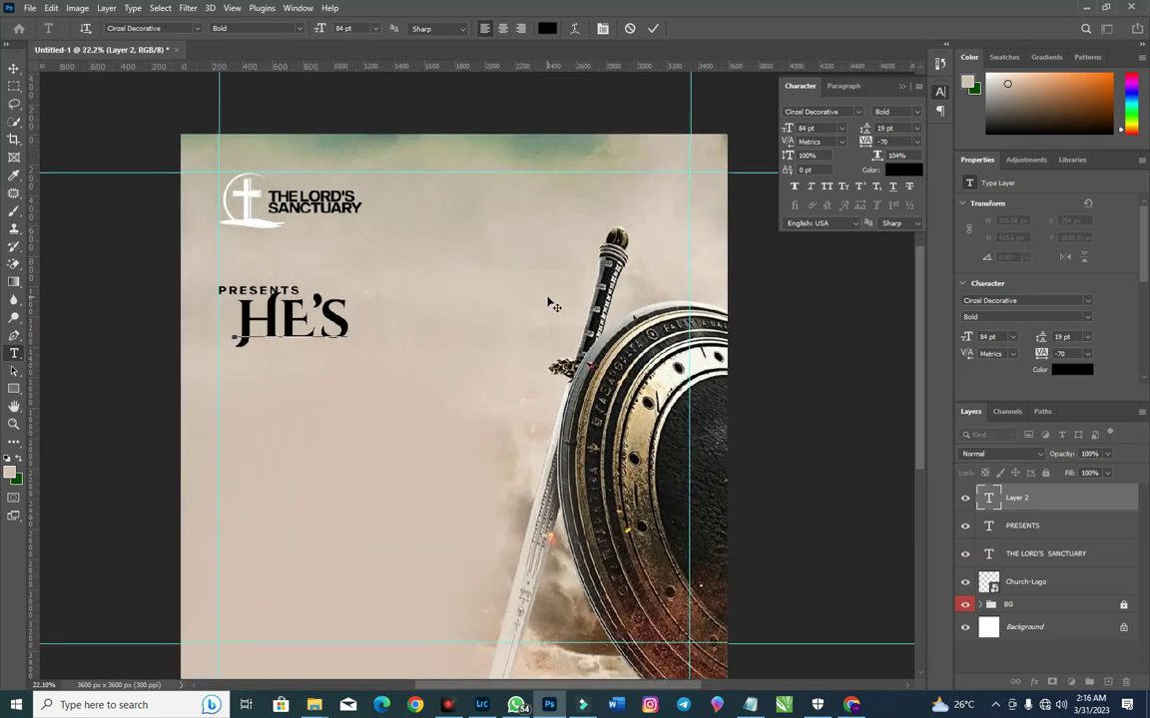
key("ctrl")
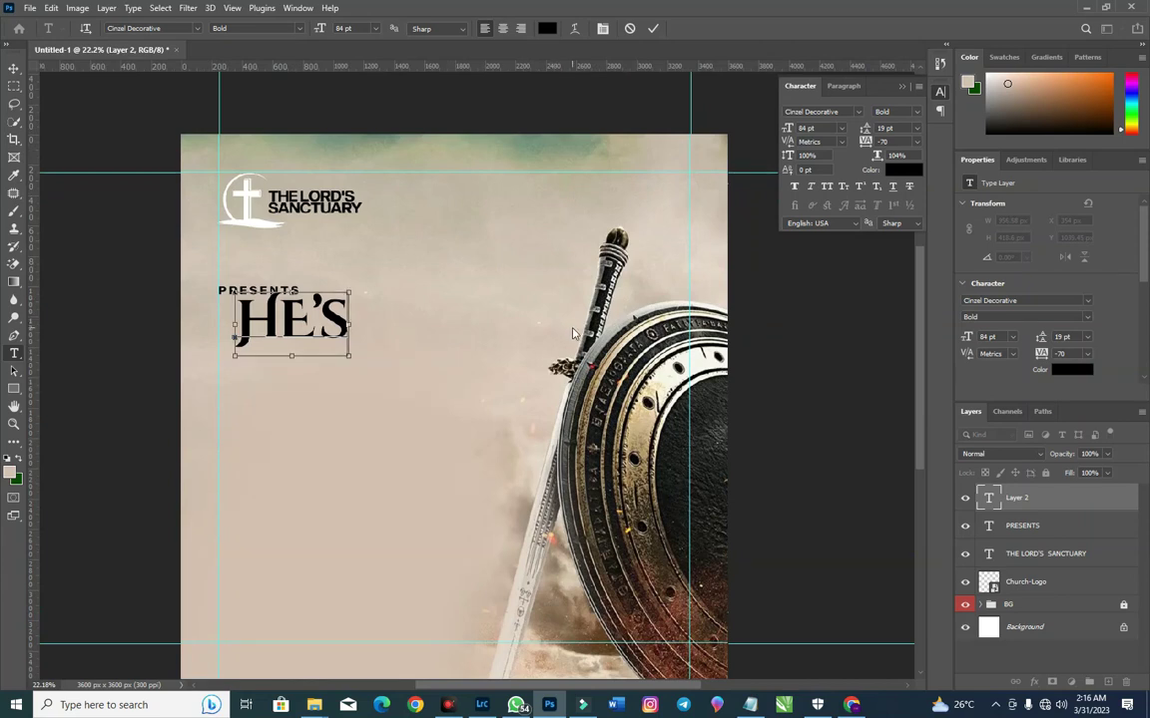
scroll(833, 304, "down", 2)
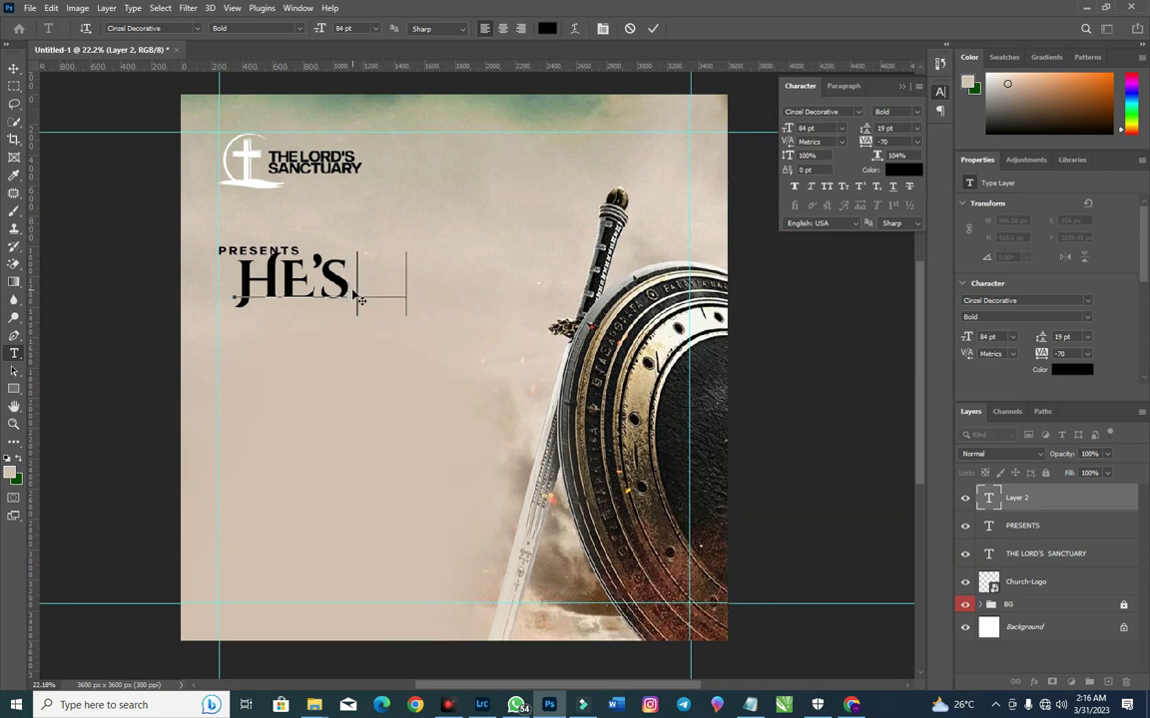
type("MY")
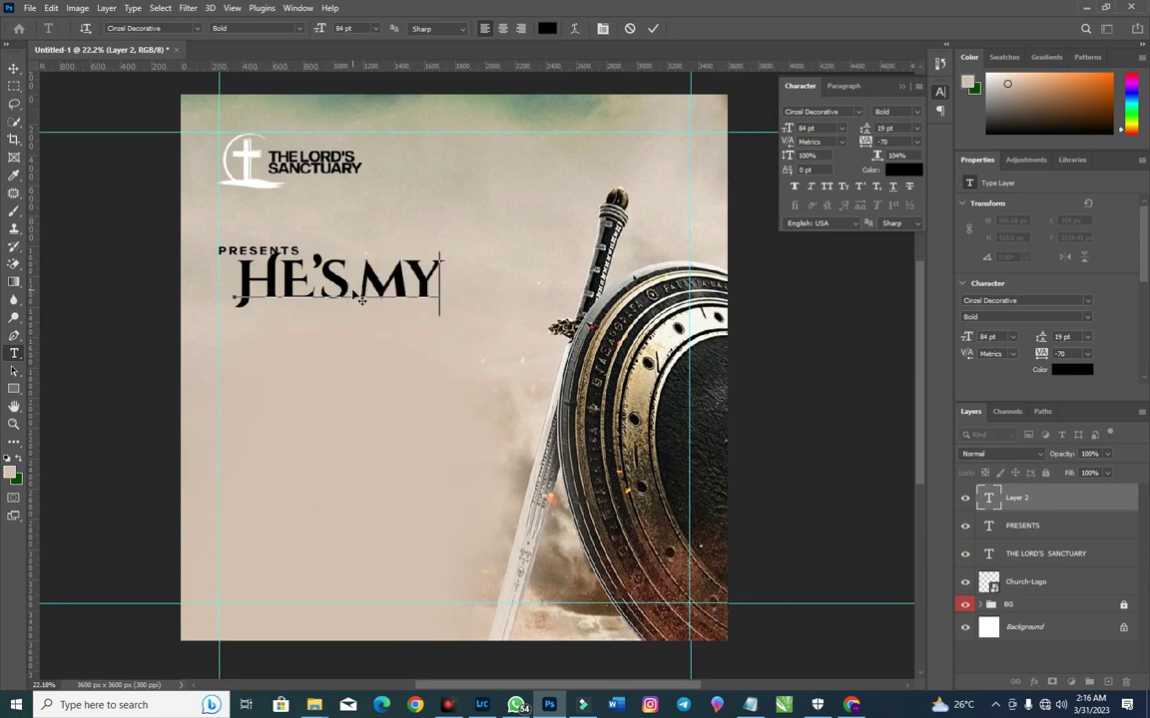
left_click(14, 68)
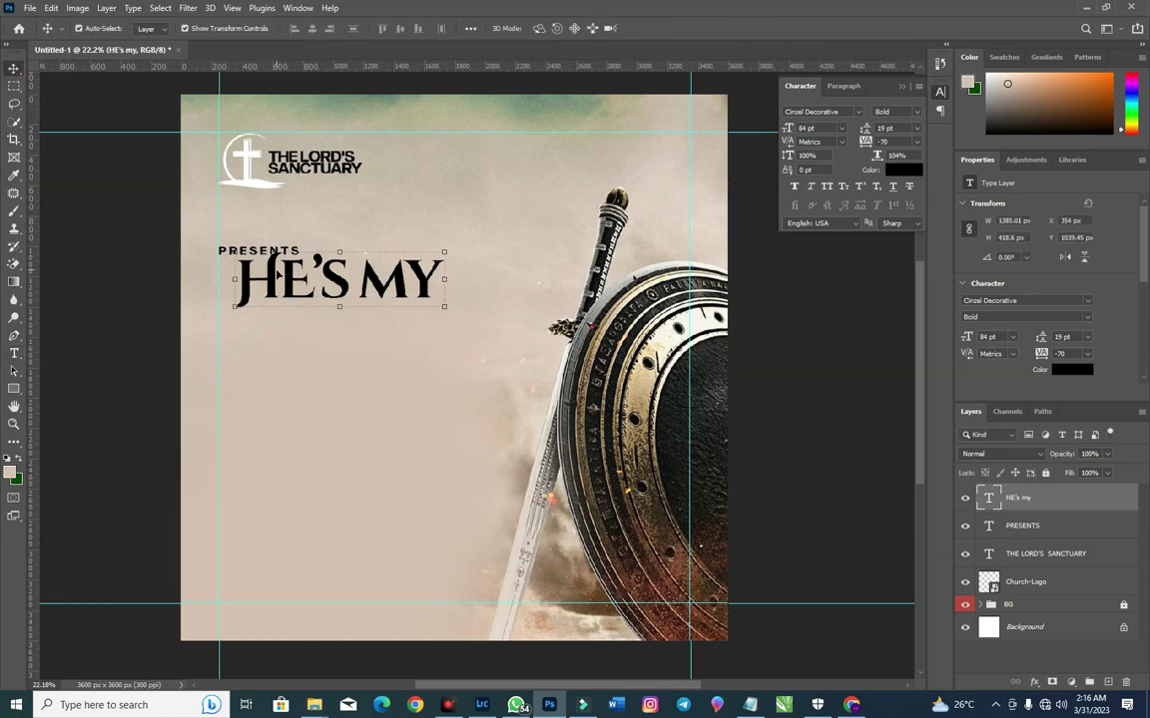
Step: Move HE'S MY onto the left guide, duplicate its layer, and place the copy below
left_click_drag(276, 273, 252, 297)
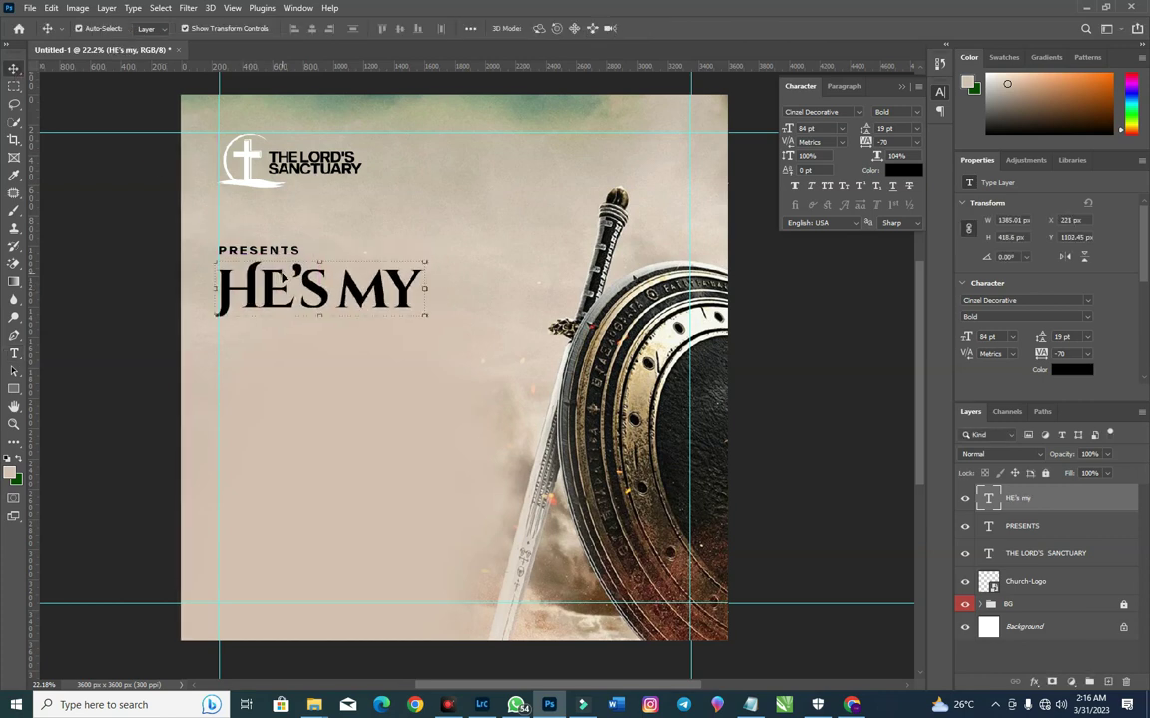
right_click(1078, 494)
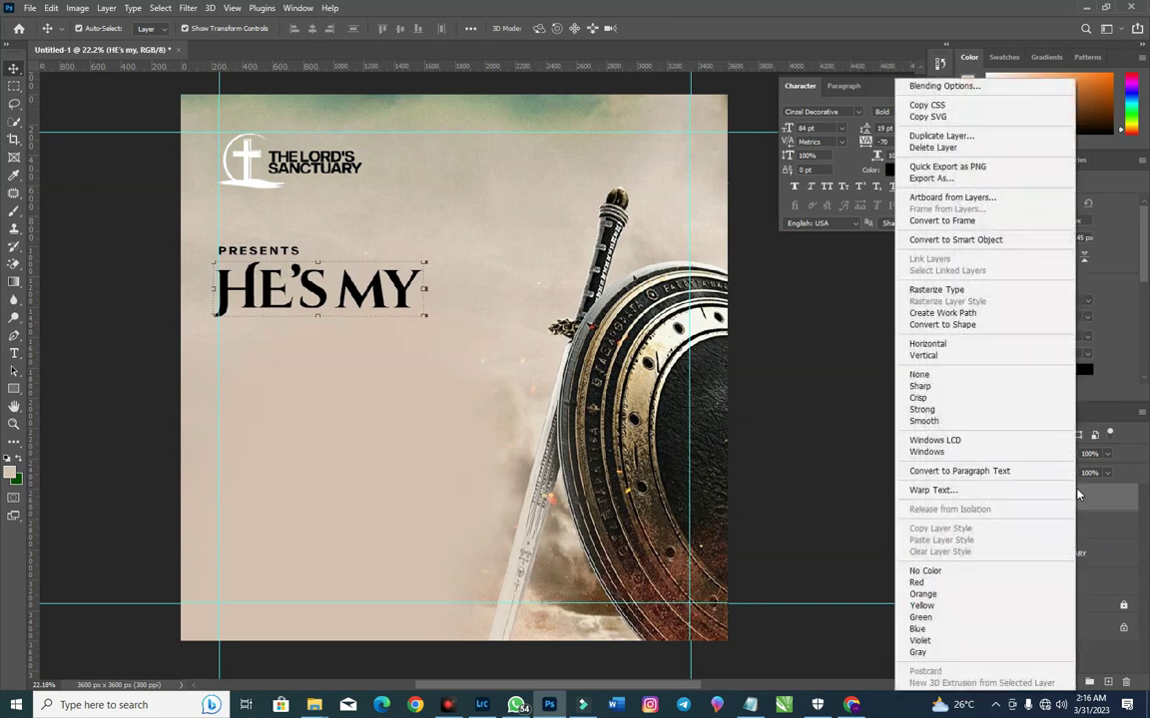
left_click(936, 136)
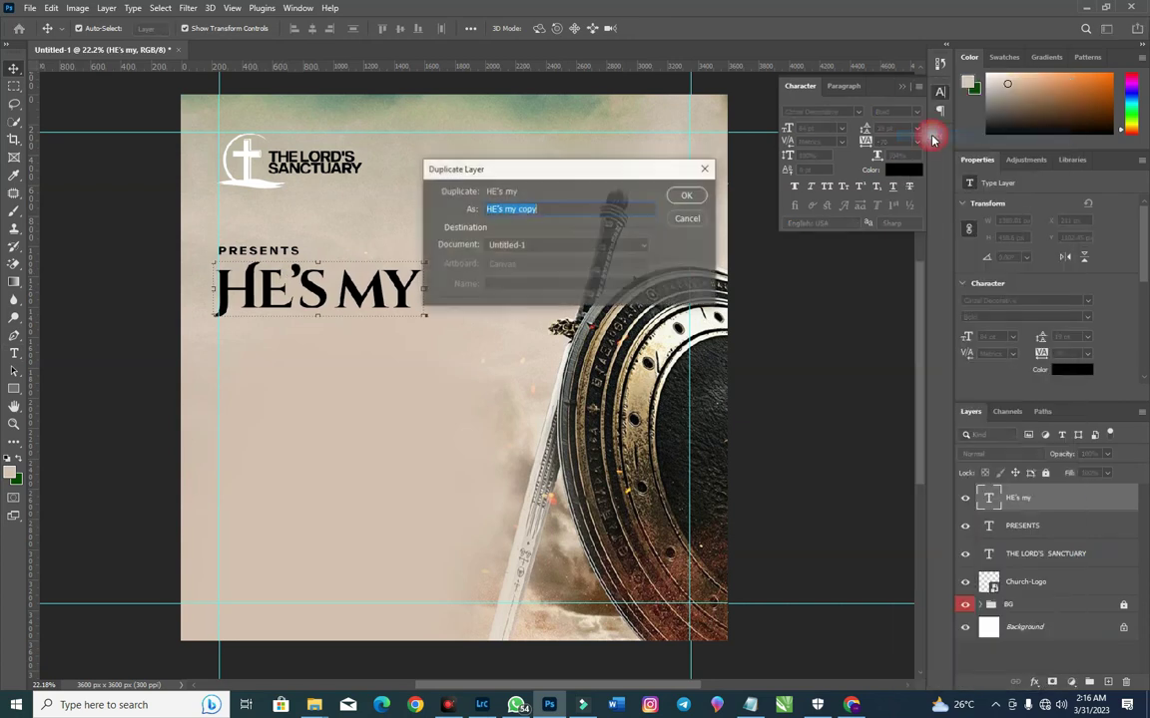
left_click(685, 196)
left_click_drag(359, 297, 356, 350)
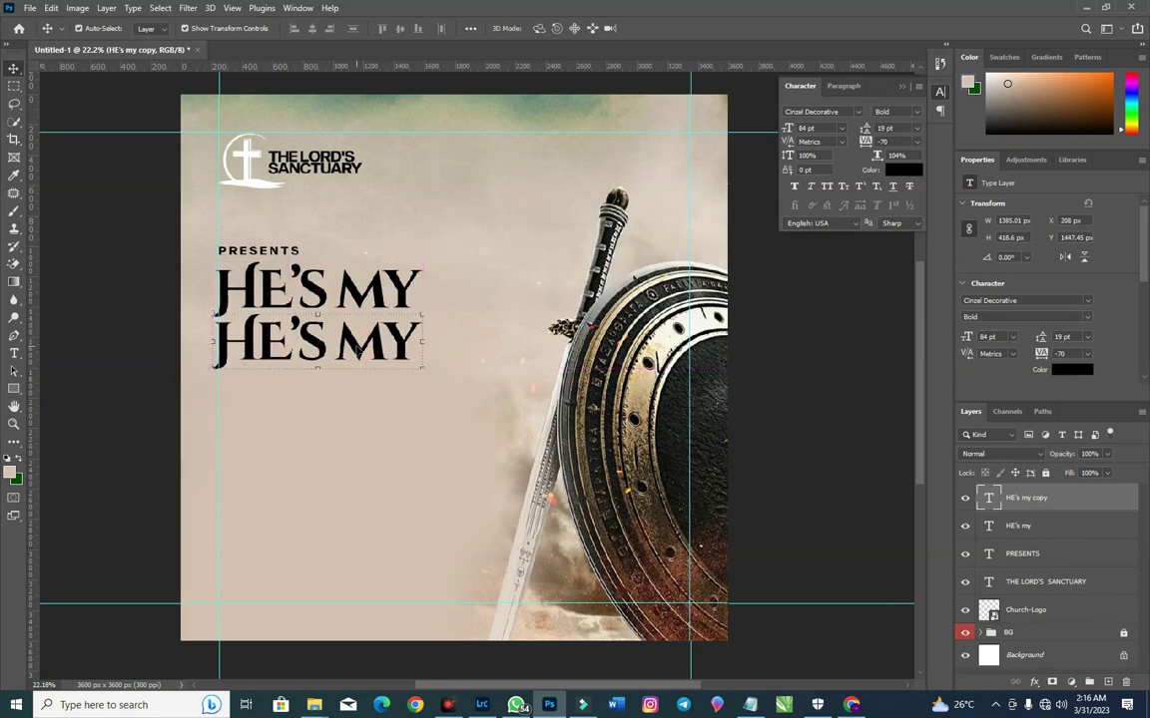
Step: Change the duplicated line's text to SHIELD and commit it
double_click(356, 348)
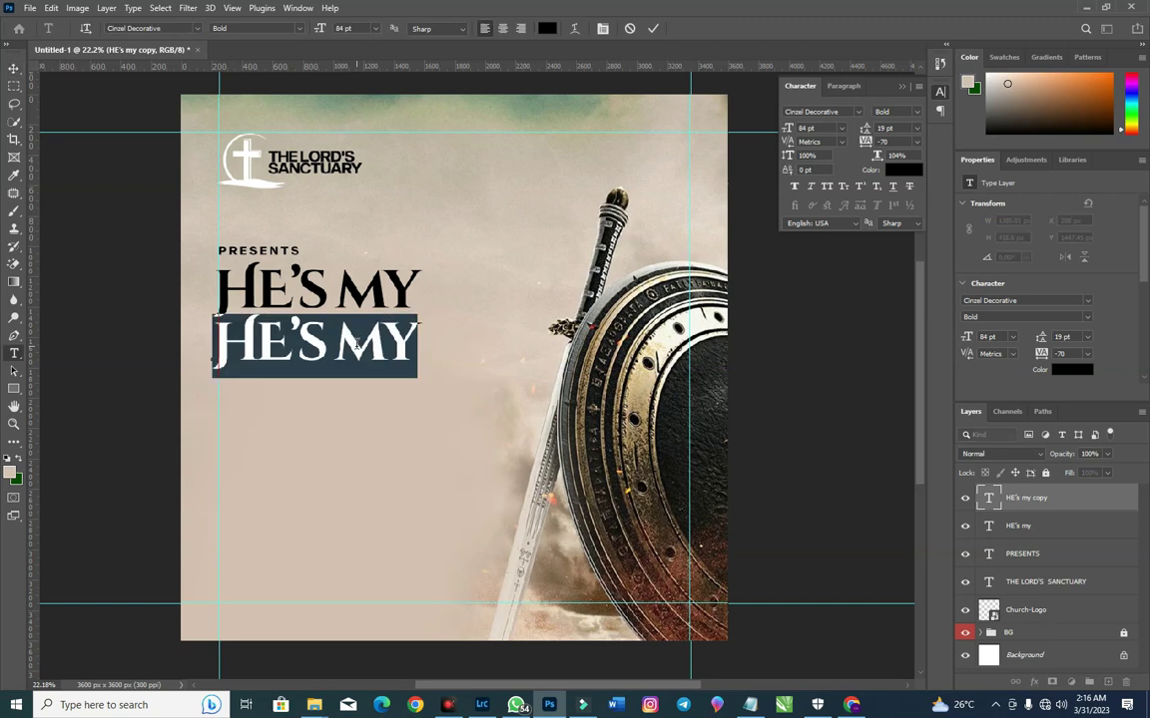
type("S")
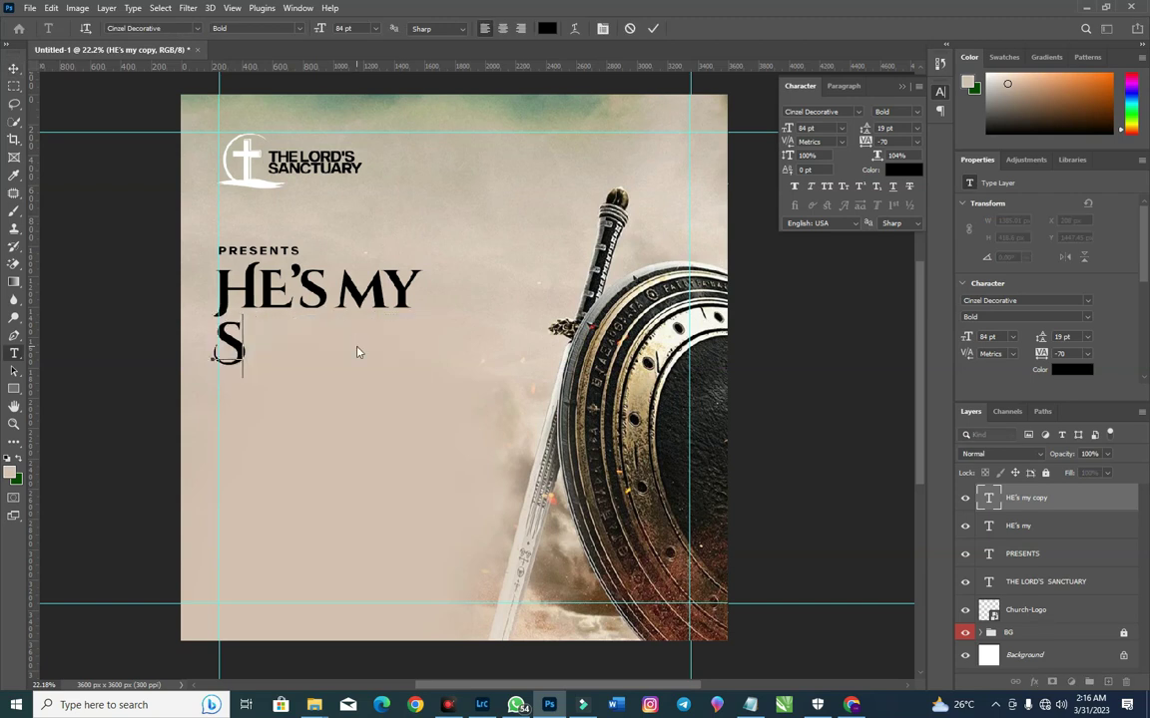
type("H")
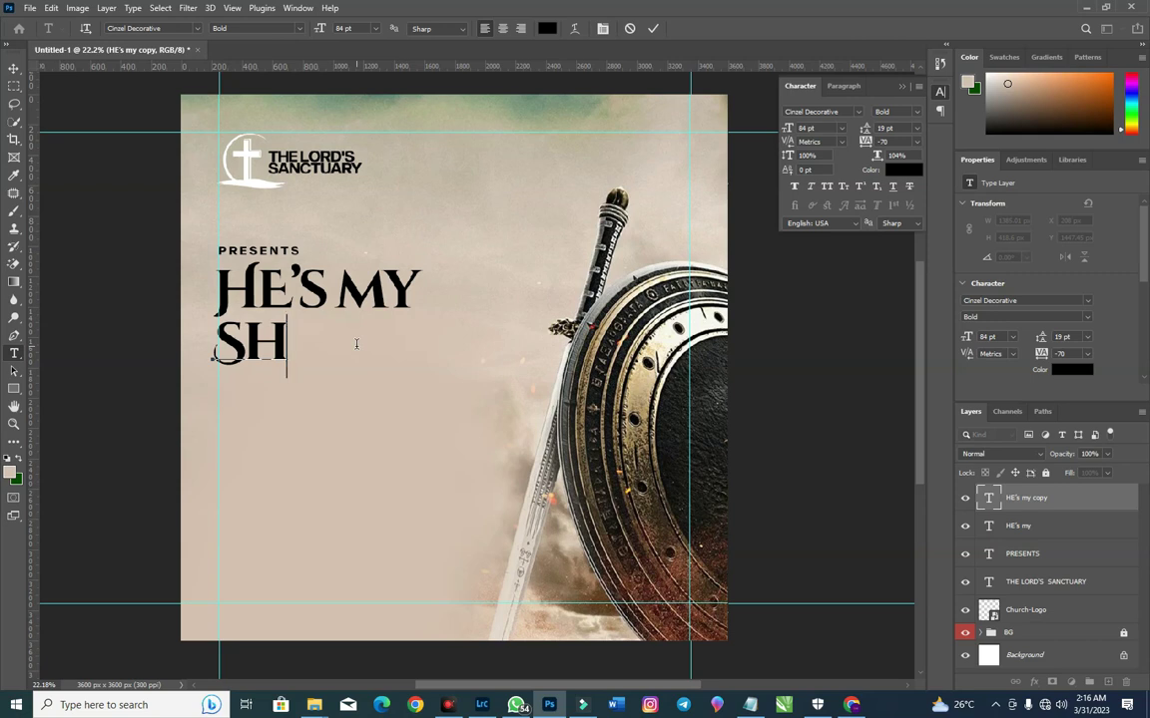
type("IE")
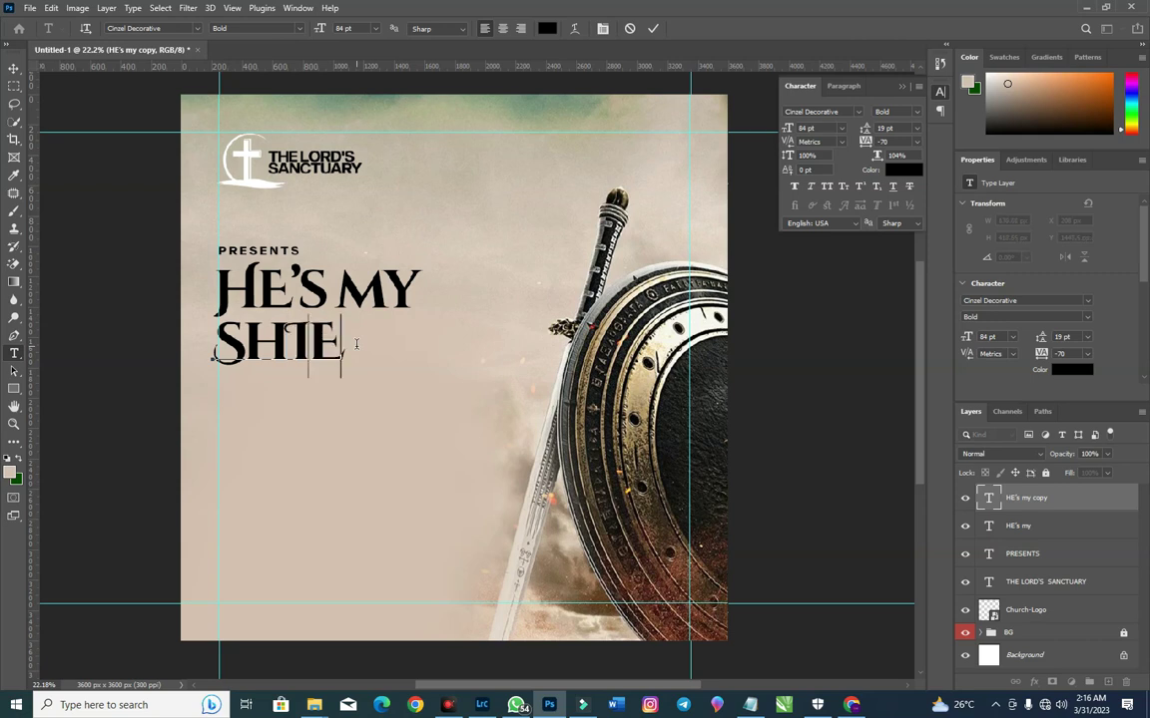
key("BackSpace")
key("BackSpace")
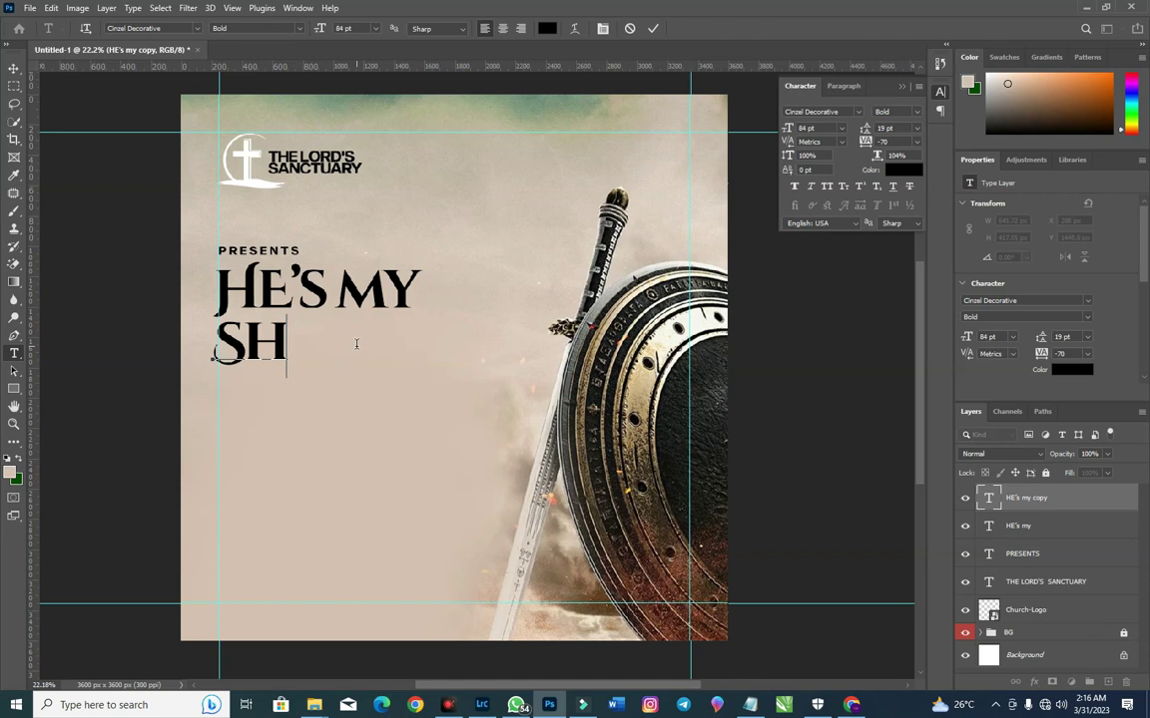
type("IE")
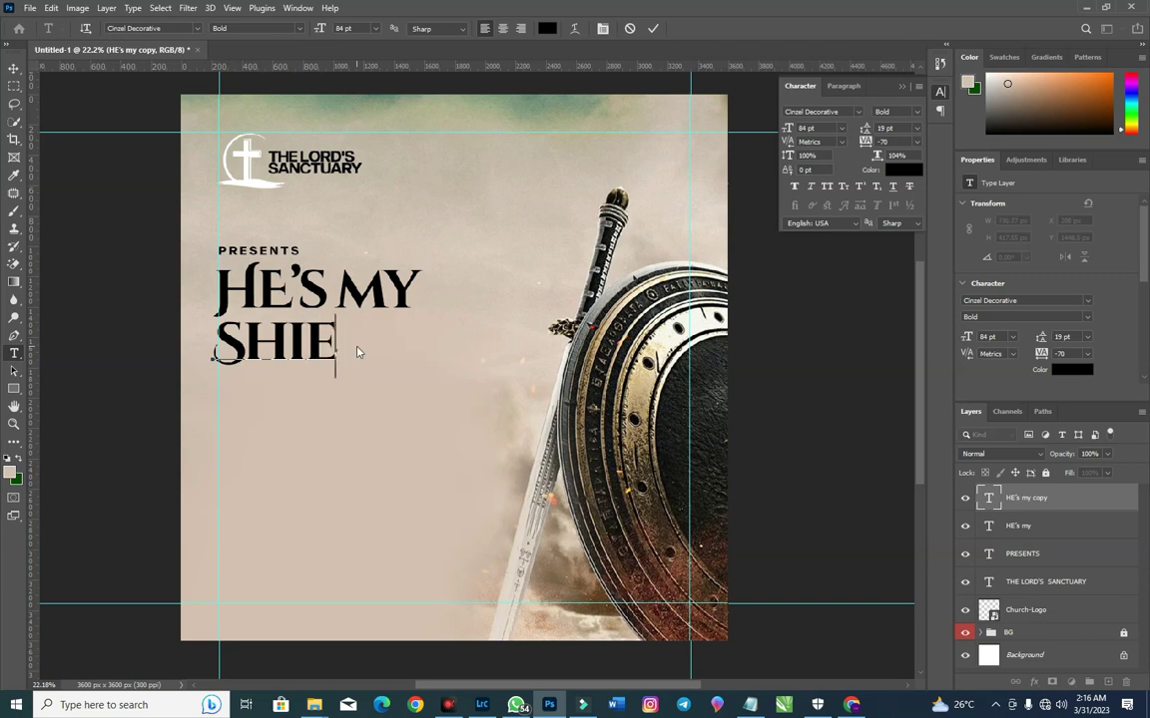
type("LD")
left_click(14, 68)
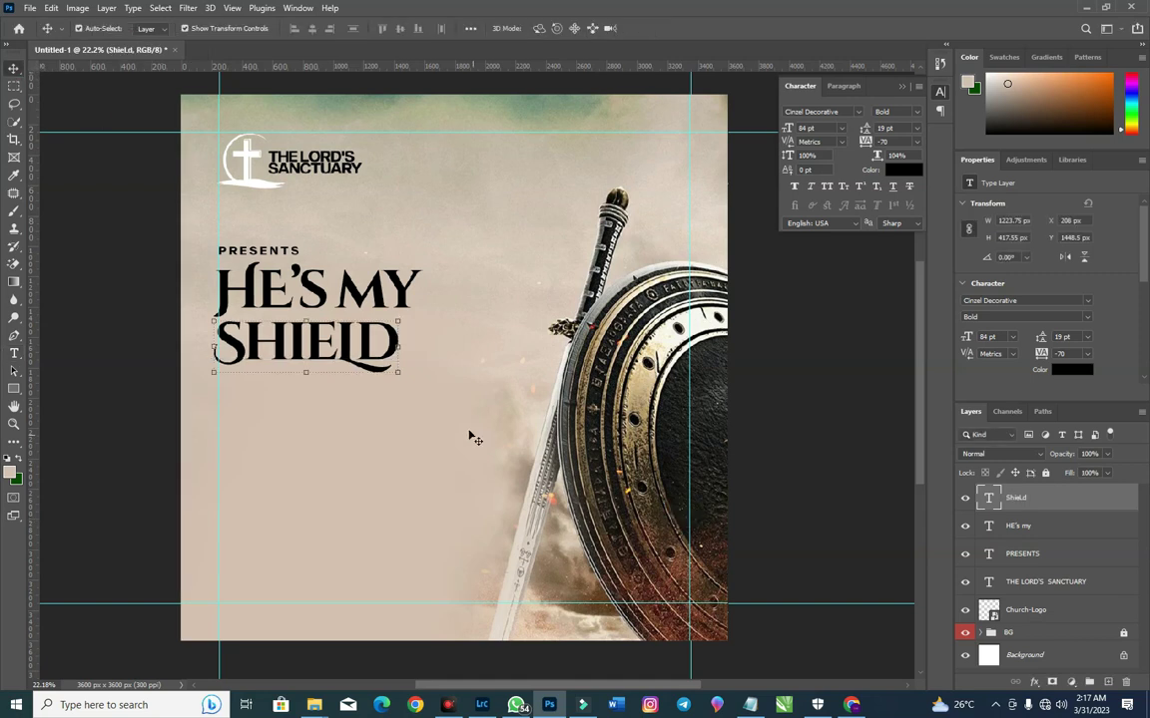
Step: Enlarge SHIELD to about 143 pt and HE'S MY to about 95 pt to match widths
left_click_drag(398, 373, 521, 441)
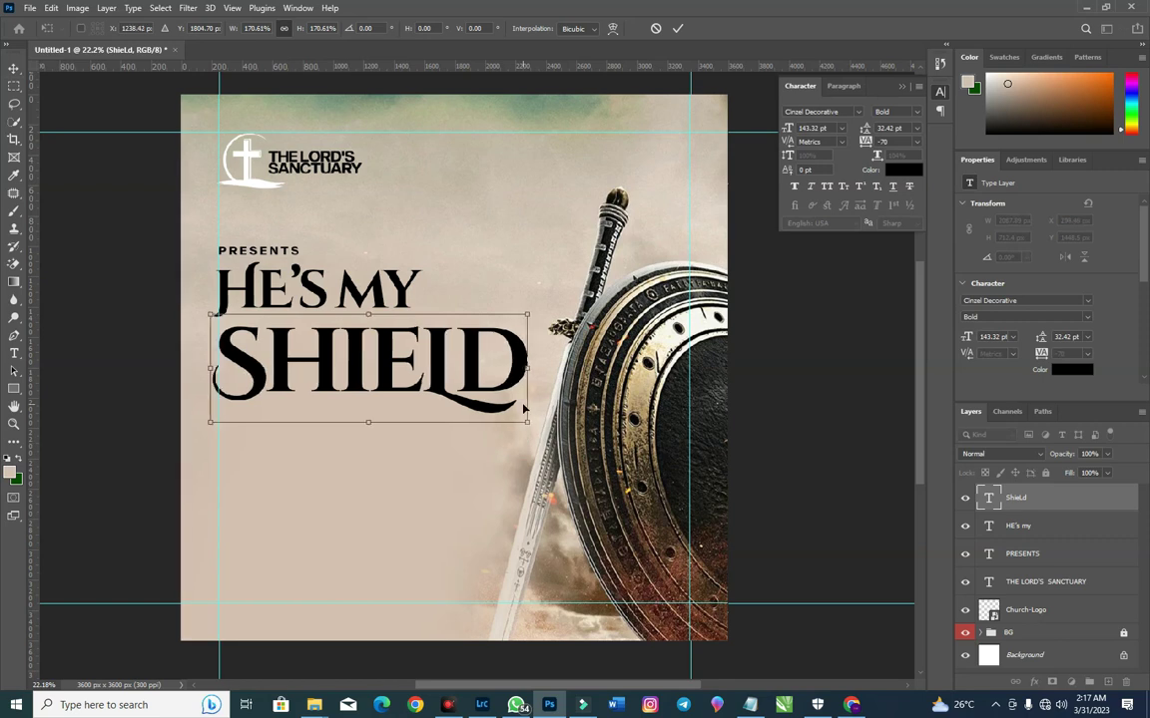
key("Return")
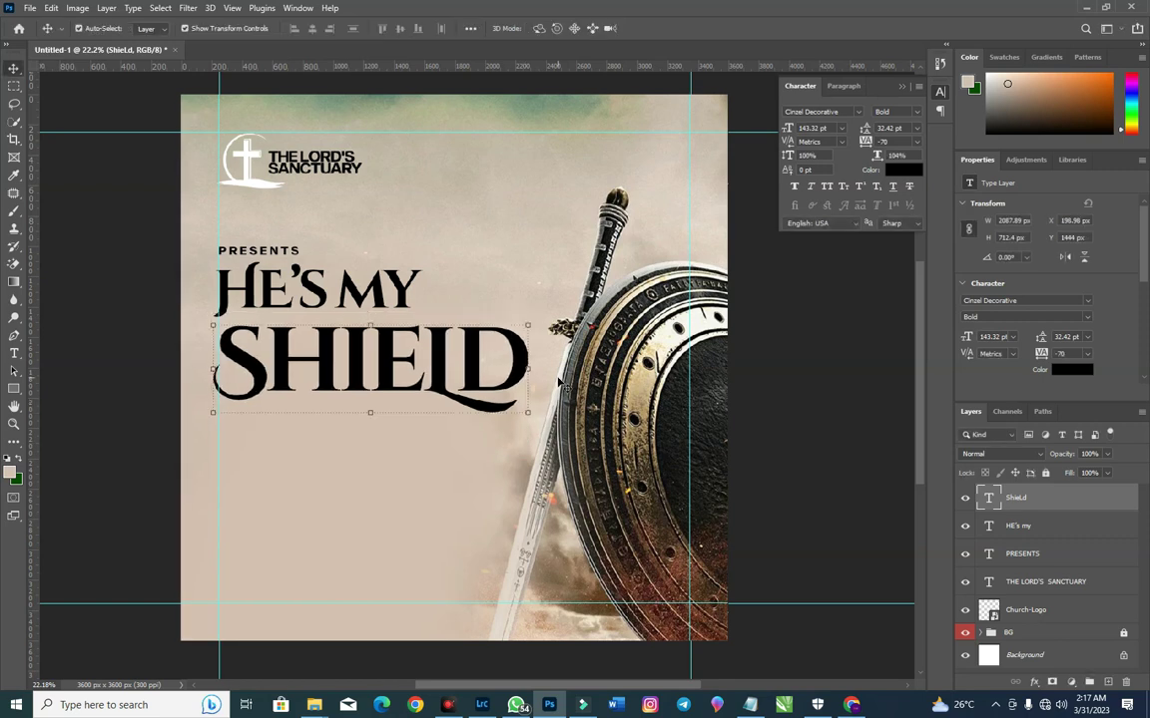
left_click_drag(442, 392, 437, 370)
left_click(409, 293)
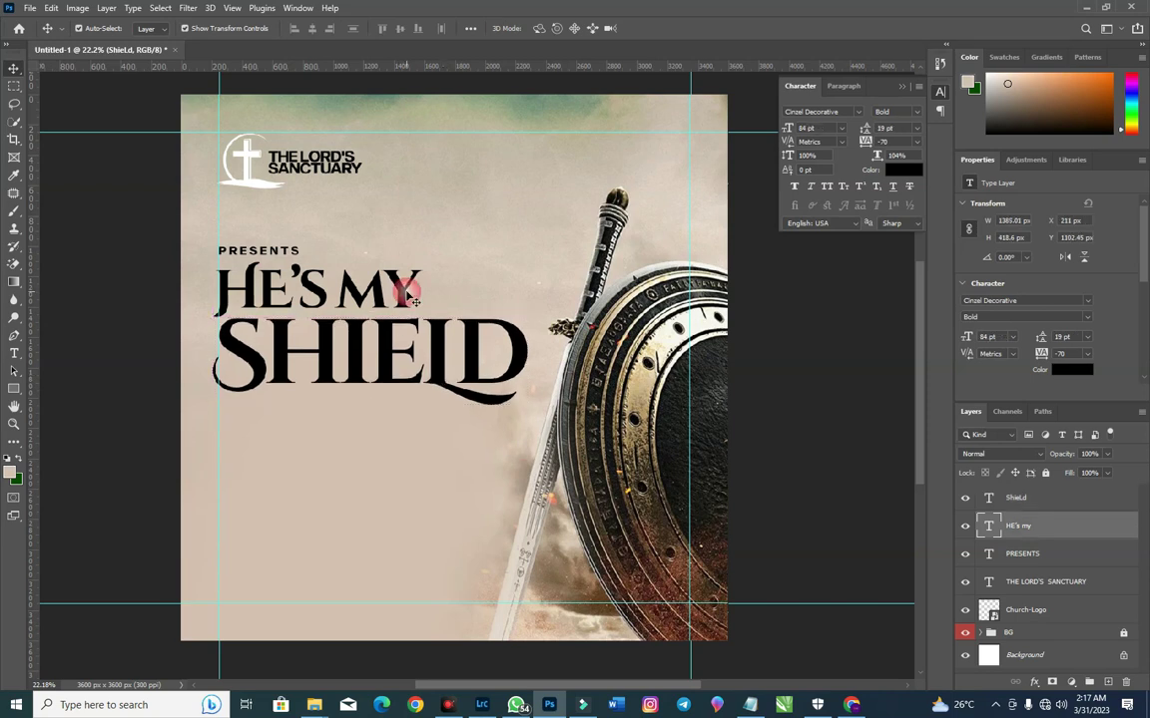
key("ctrl+t")
key("shift+Up")
key("shift+Up")
key("shift+Up")
key("shift+Up")
left_click_drag(420, 318, 448, 339)
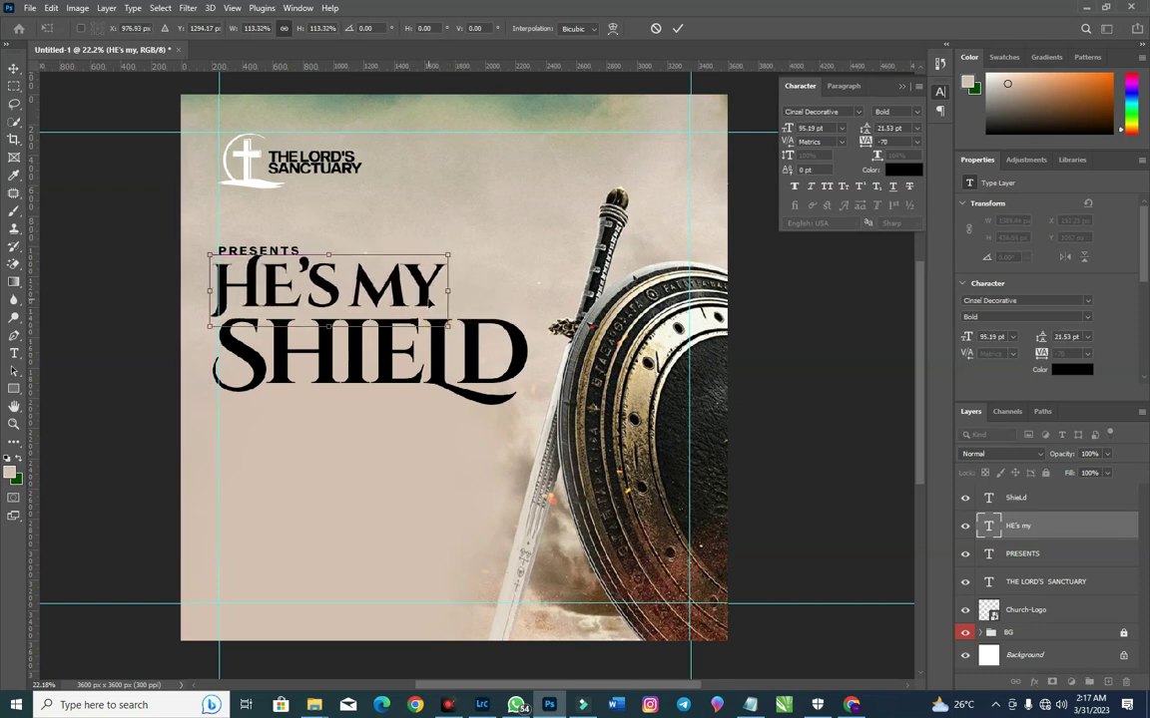
left_click(521, 346)
left_click(523, 359)
left_click_drag(525, 367, 526, 370)
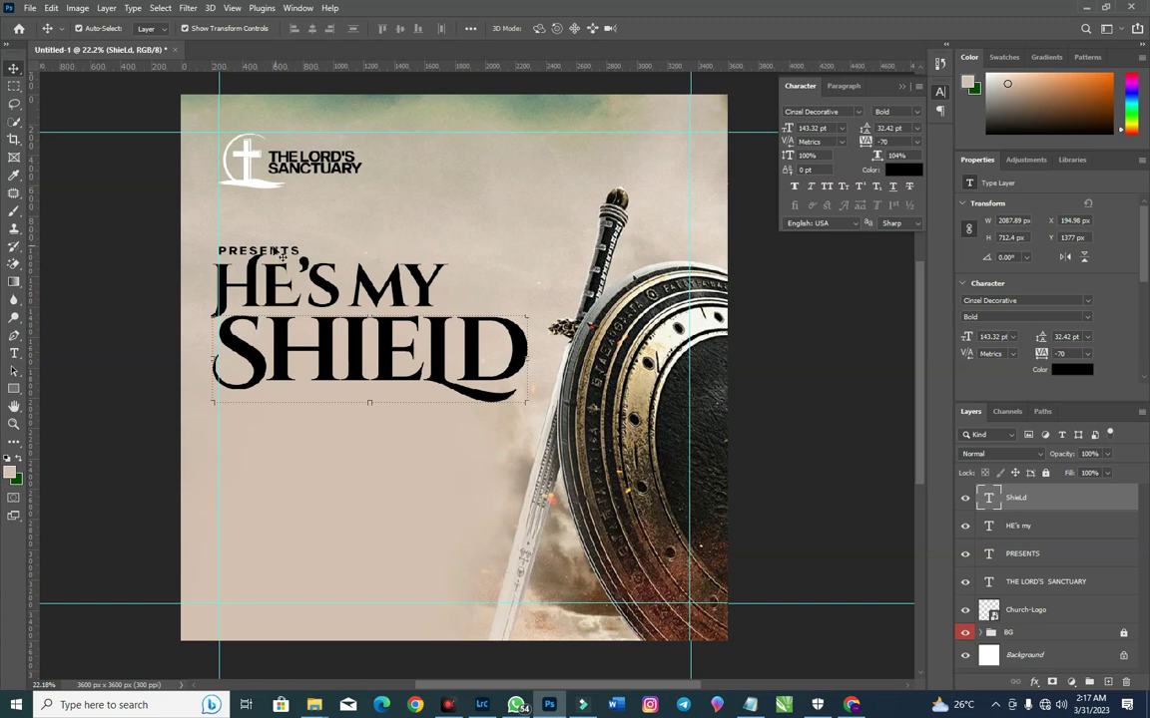
Step: Lift PRESENTS slightly and set it to 15 pt
left_click_drag(231, 253, 232, 240)
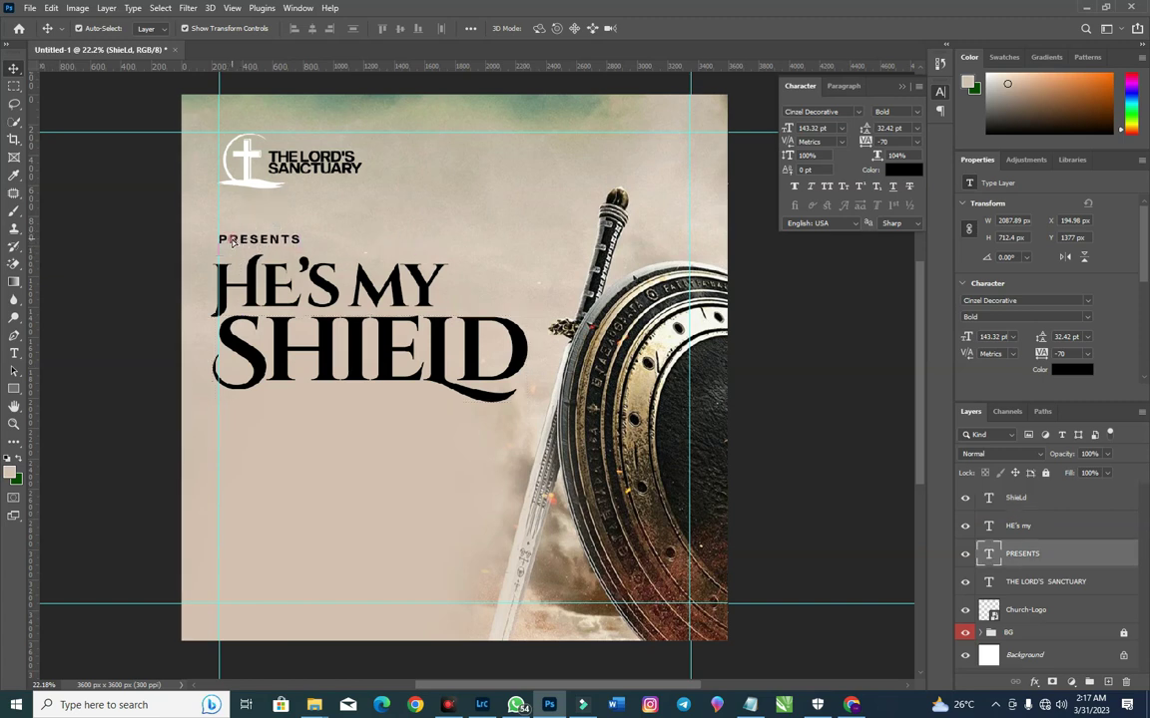
type("15")
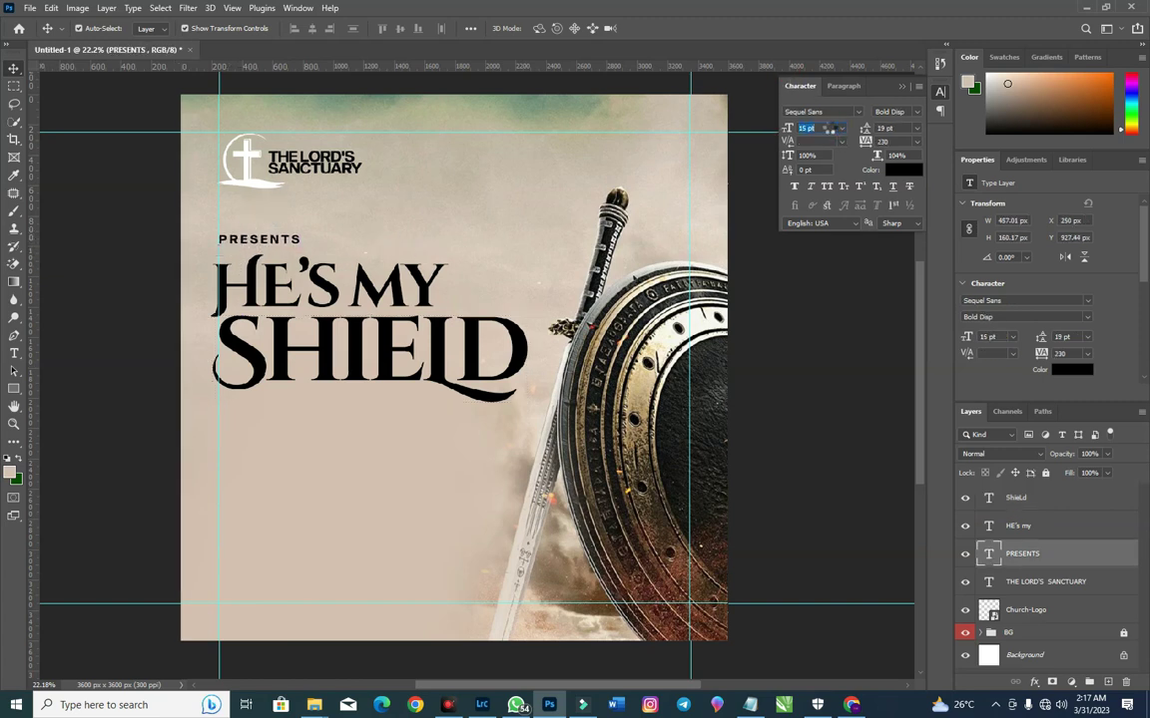
key("Return")
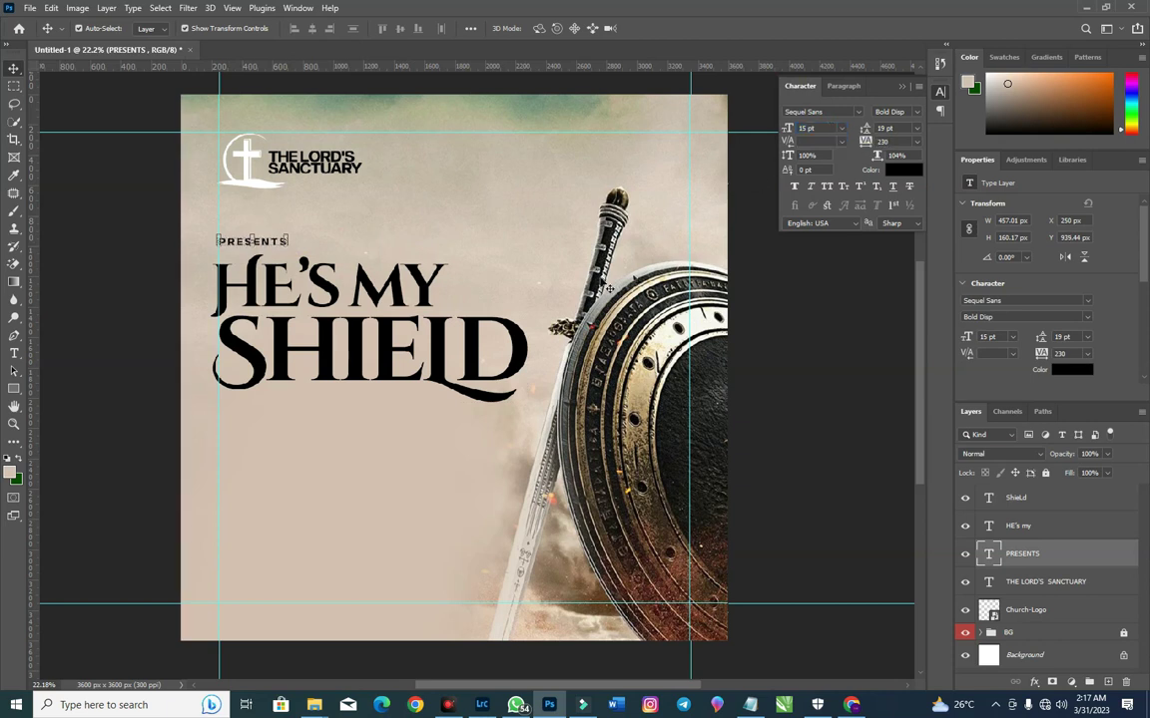
left_click(392, 291)
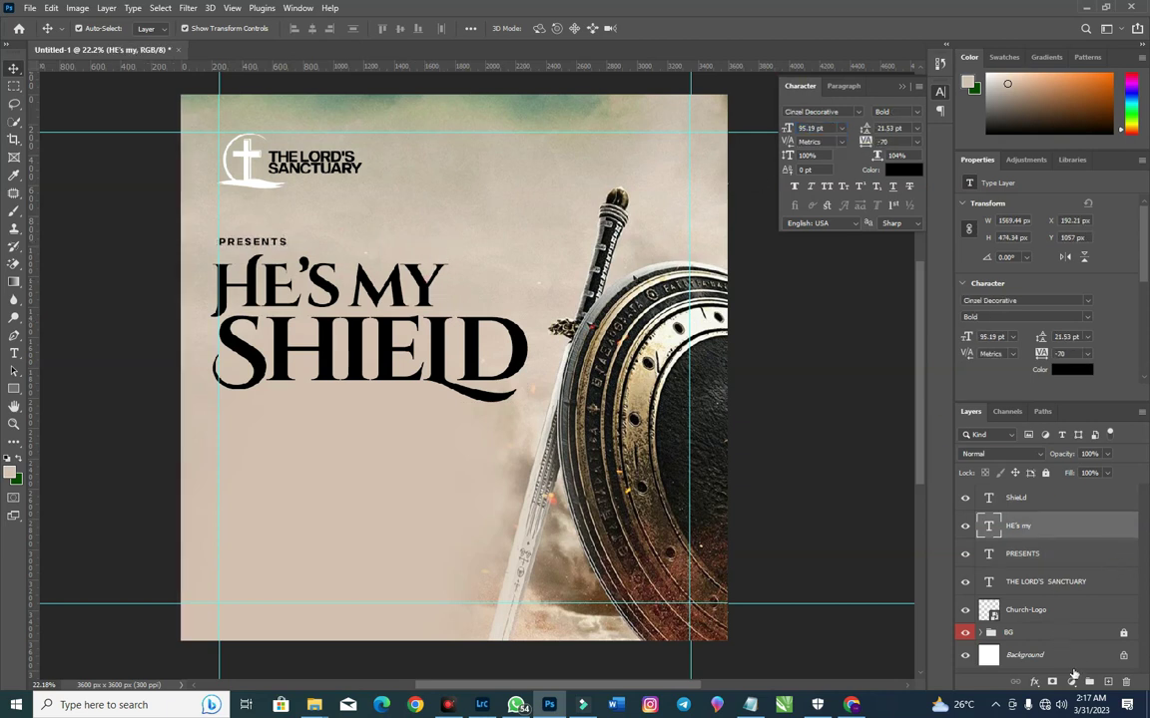
Step: Give HE'S MY a red Gradient Overlay and a 62 px smooth Inner Bevel
left_click(1035, 681)
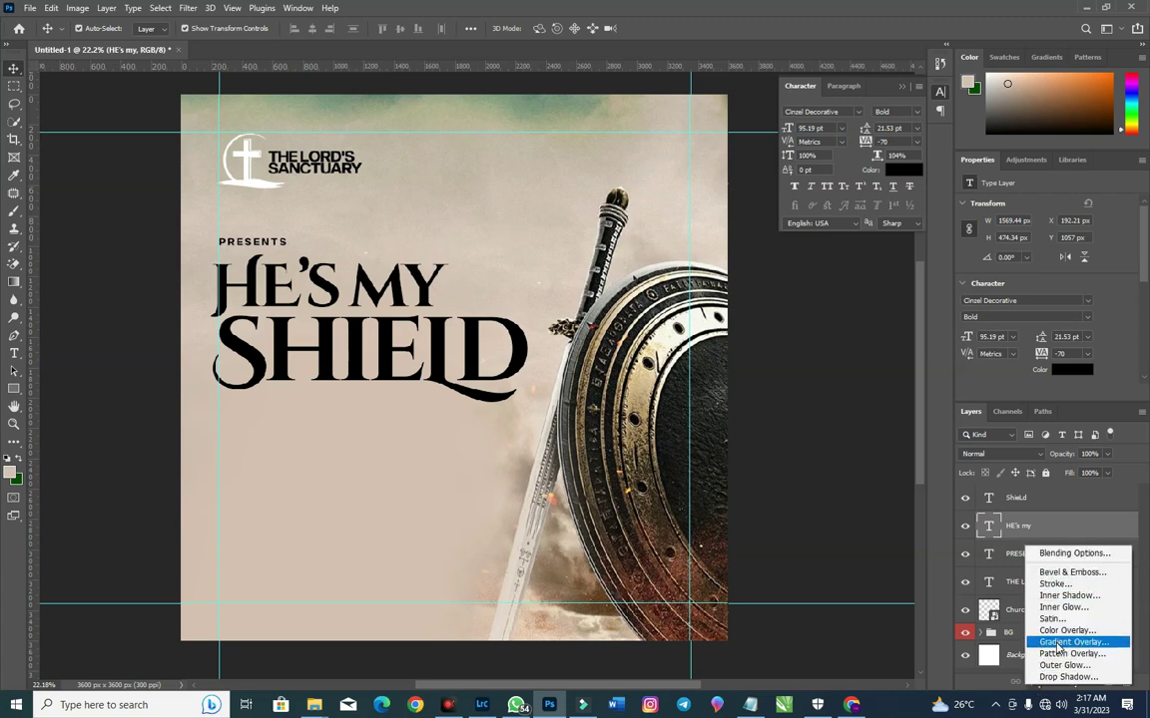
left_click(1058, 644)
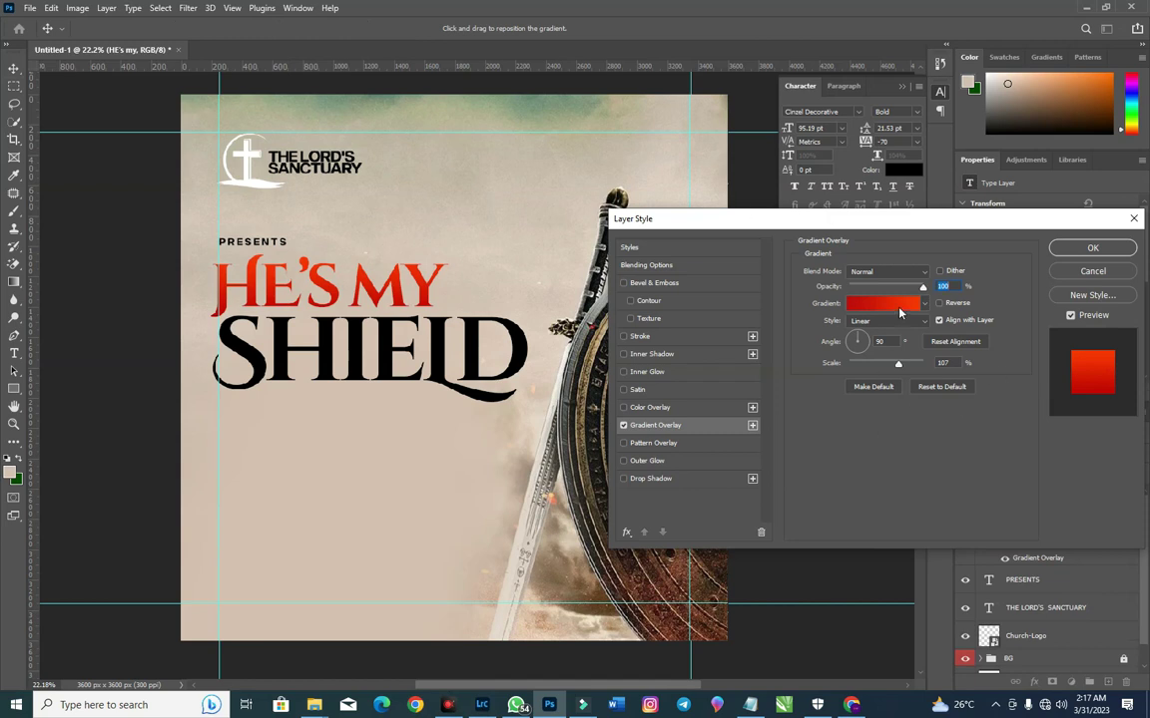
left_click(655, 284)
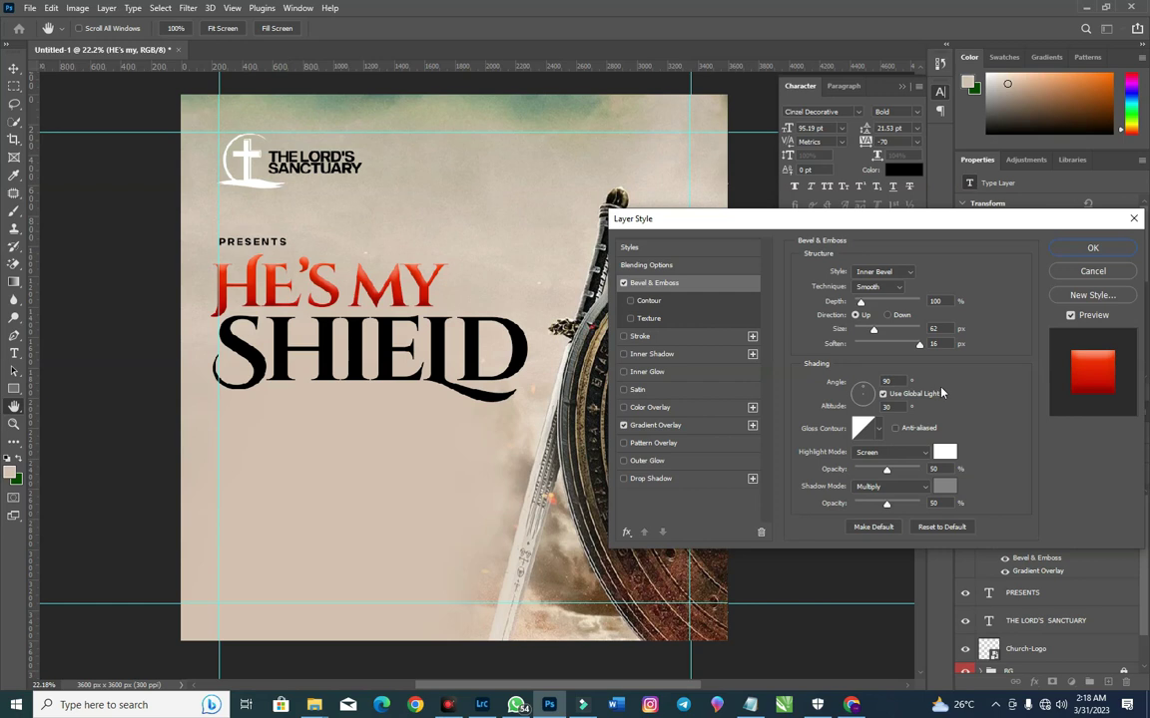
left_click(1090, 248)
left_click(519, 349)
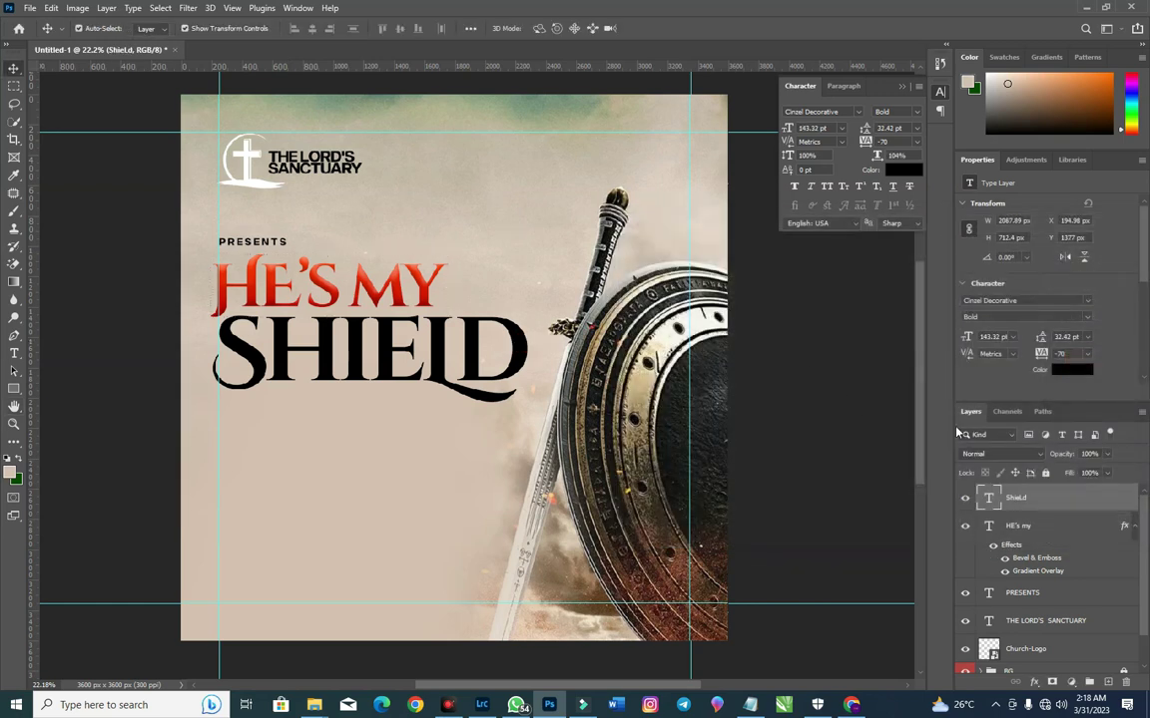
Step: Add the red Gradient Overlay and Bevel & Emboss effects to the SHIELD layer
left_click(1033, 682)
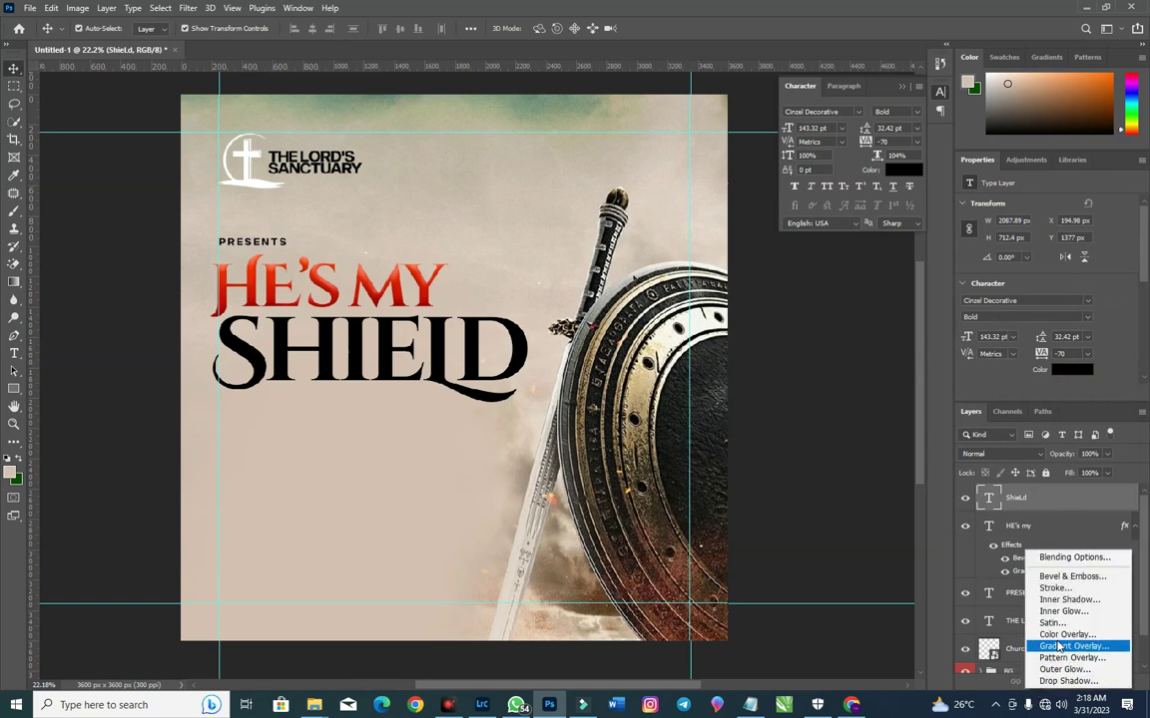
left_click(1061, 646)
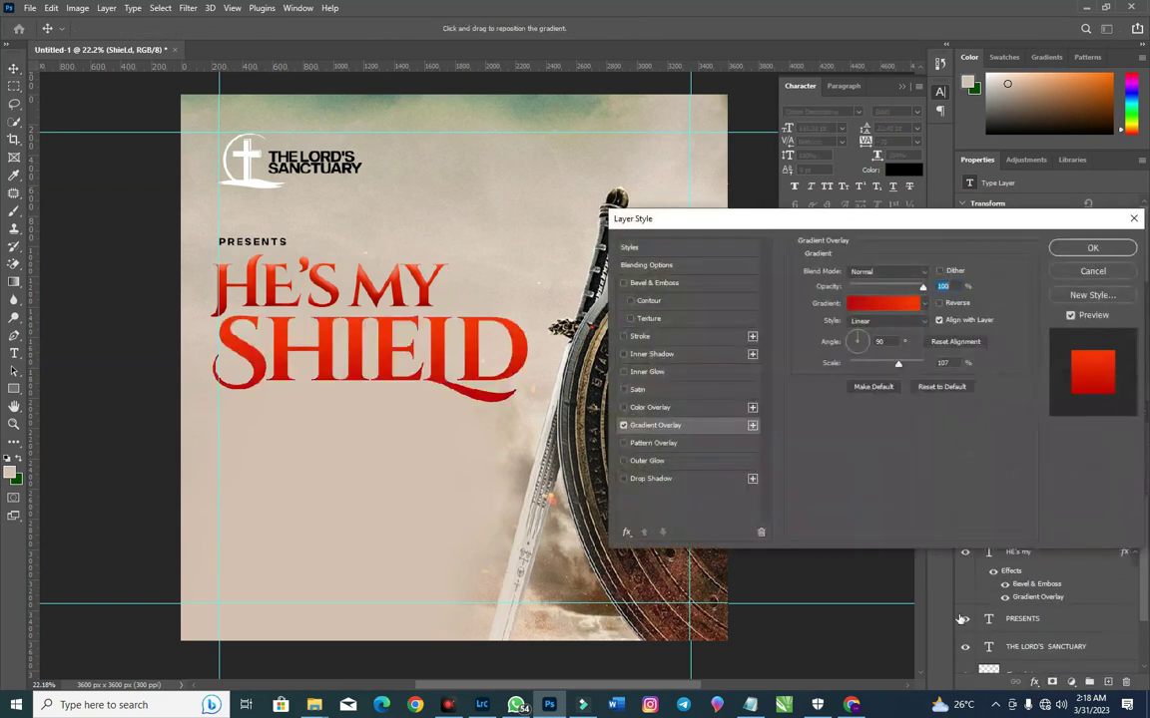
left_click(657, 282)
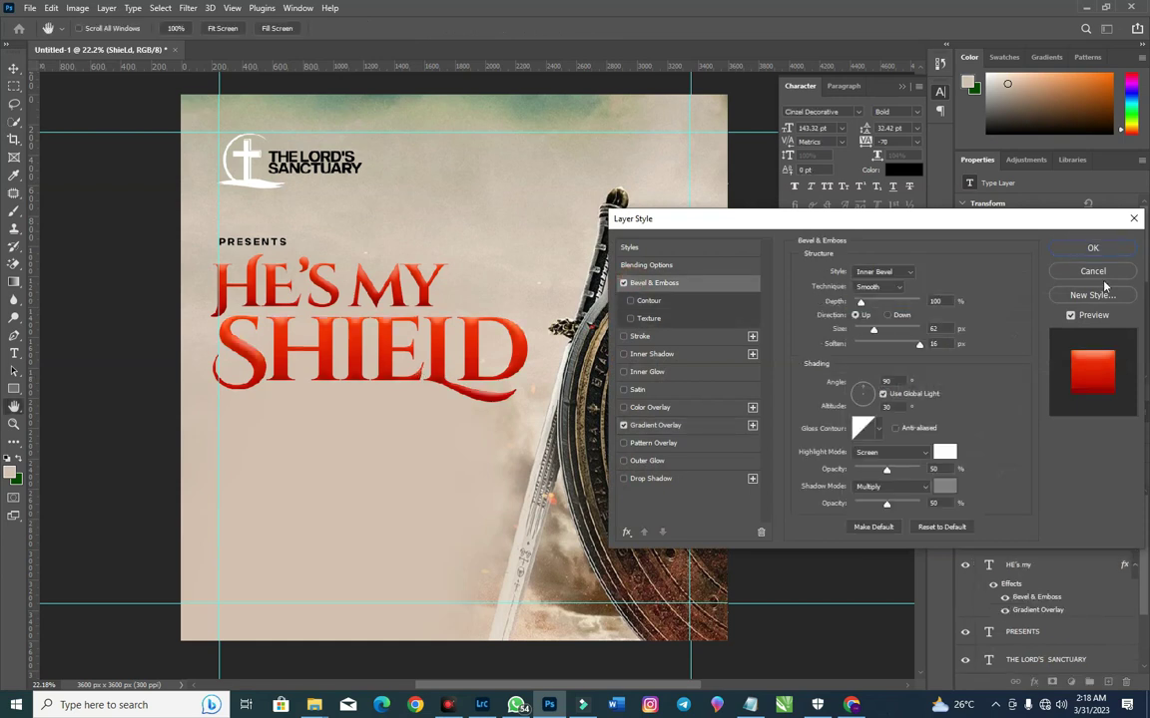
left_click(1092, 248)
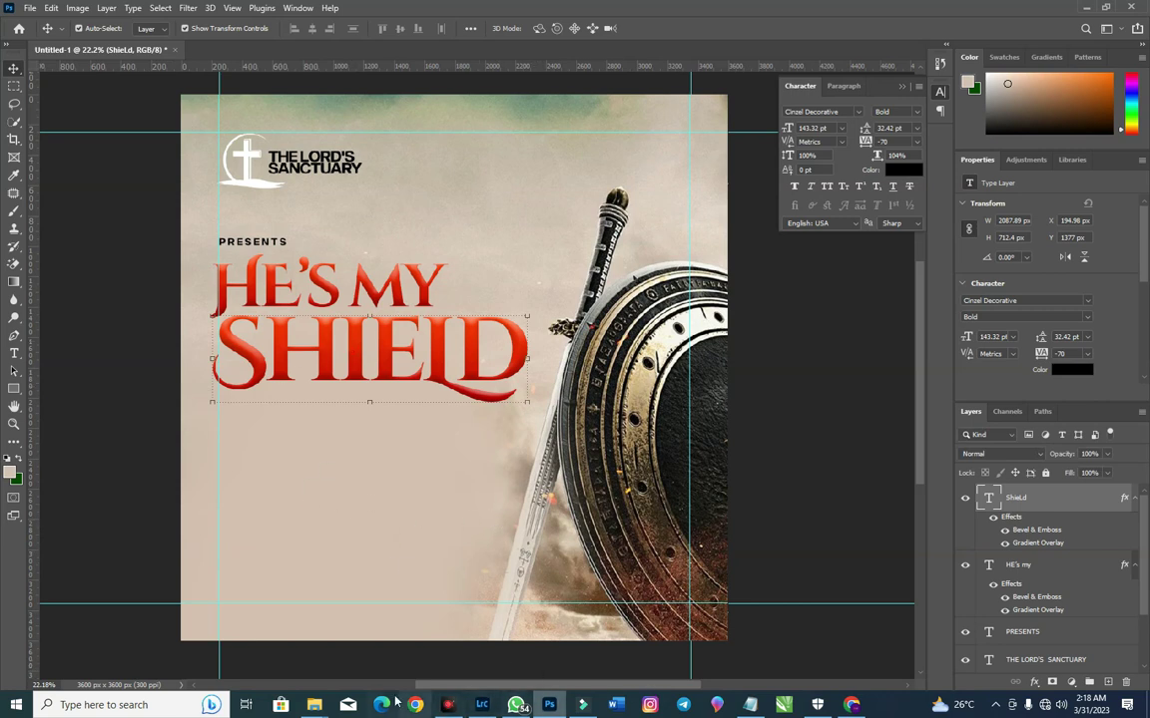
Step: Copy the 'Psalm 18:2' line from the SHIELD notes in Notepad
left_click(752, 705)
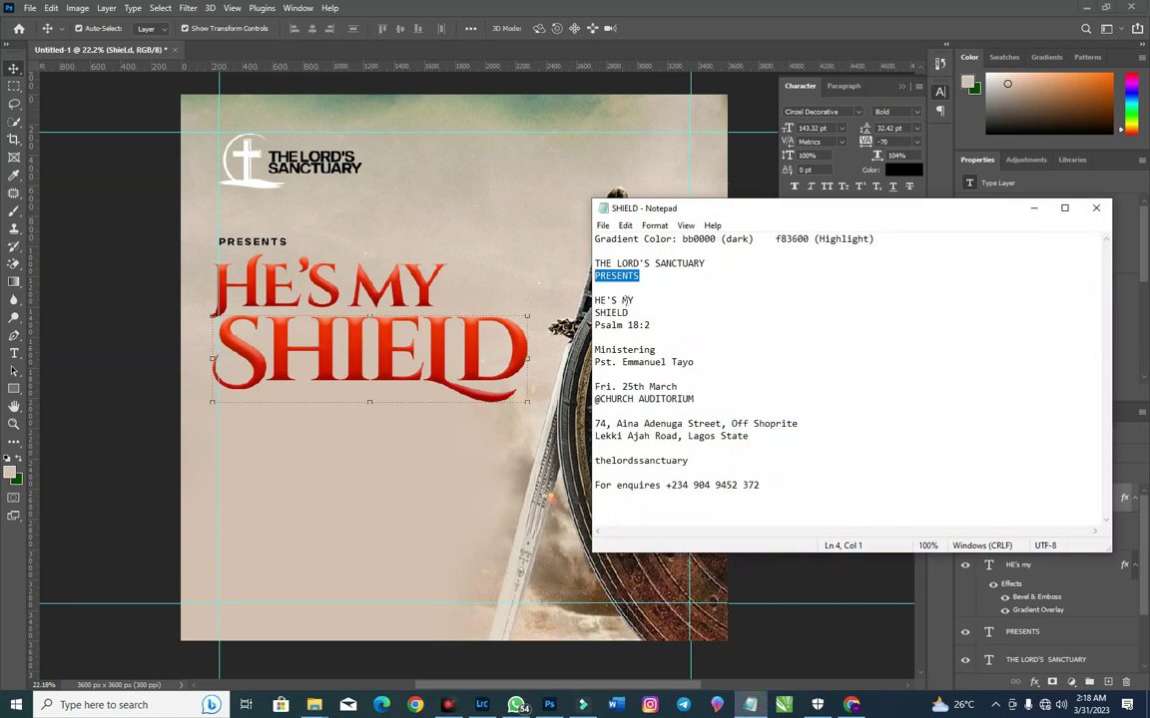
left_click_drag(650, 325, 596, 326)
left_click(547, 496)
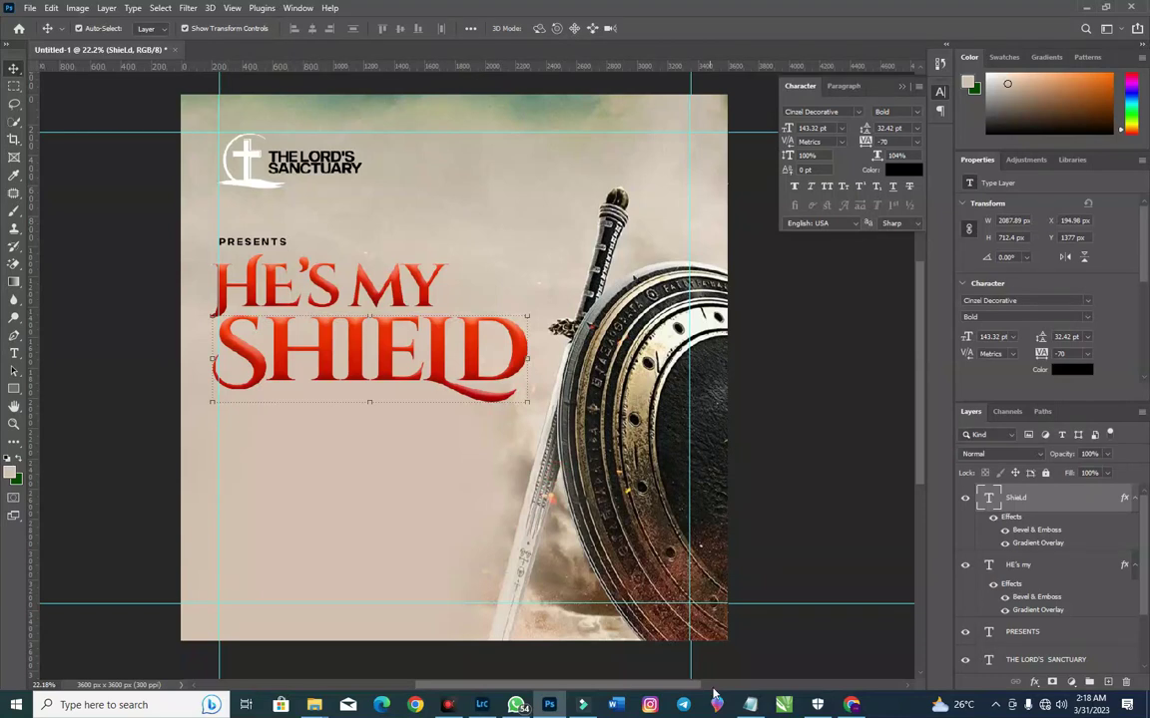
left_click(750, 706)
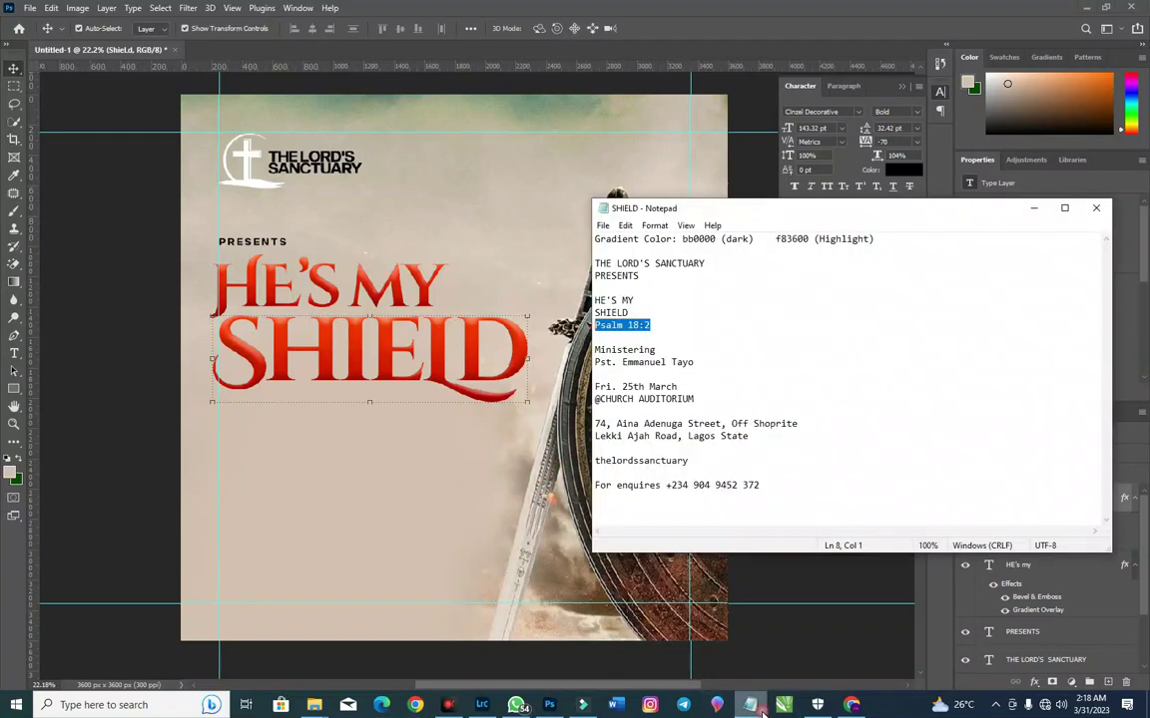
right_click(636, 326)
left_click(663, 370)
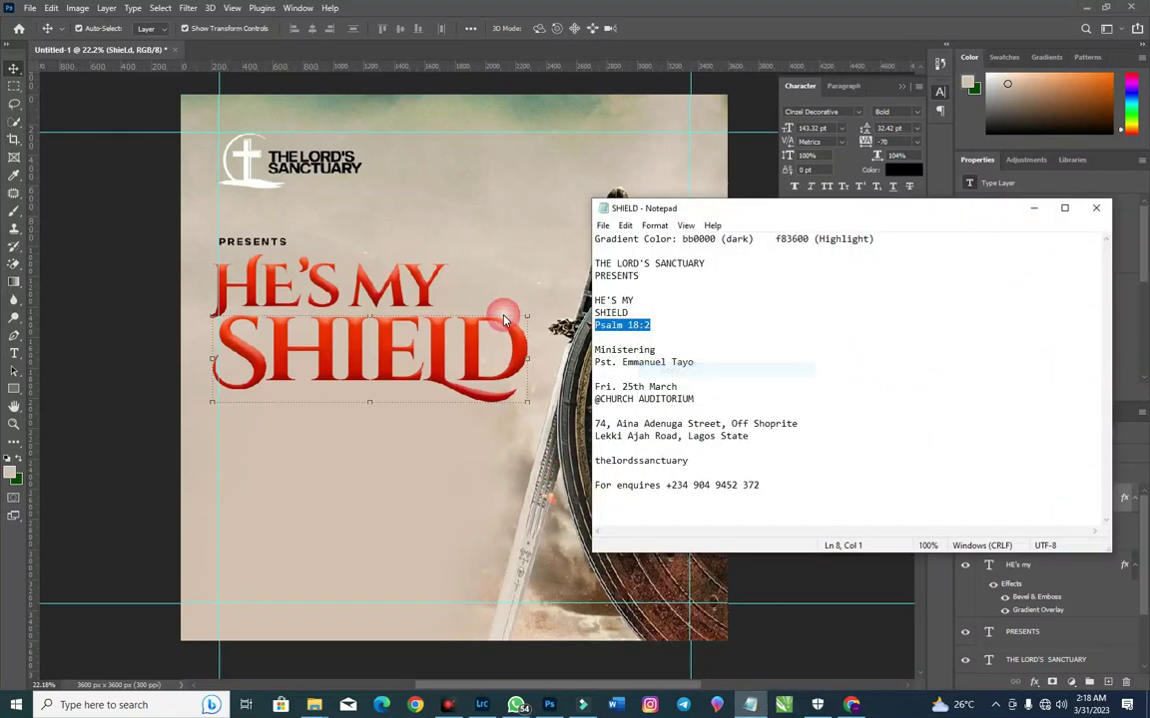
left_click(463, 302)
Step: Paste PSALM 18:2 as a new 17 pt text line right of HE'S MY
key("t")
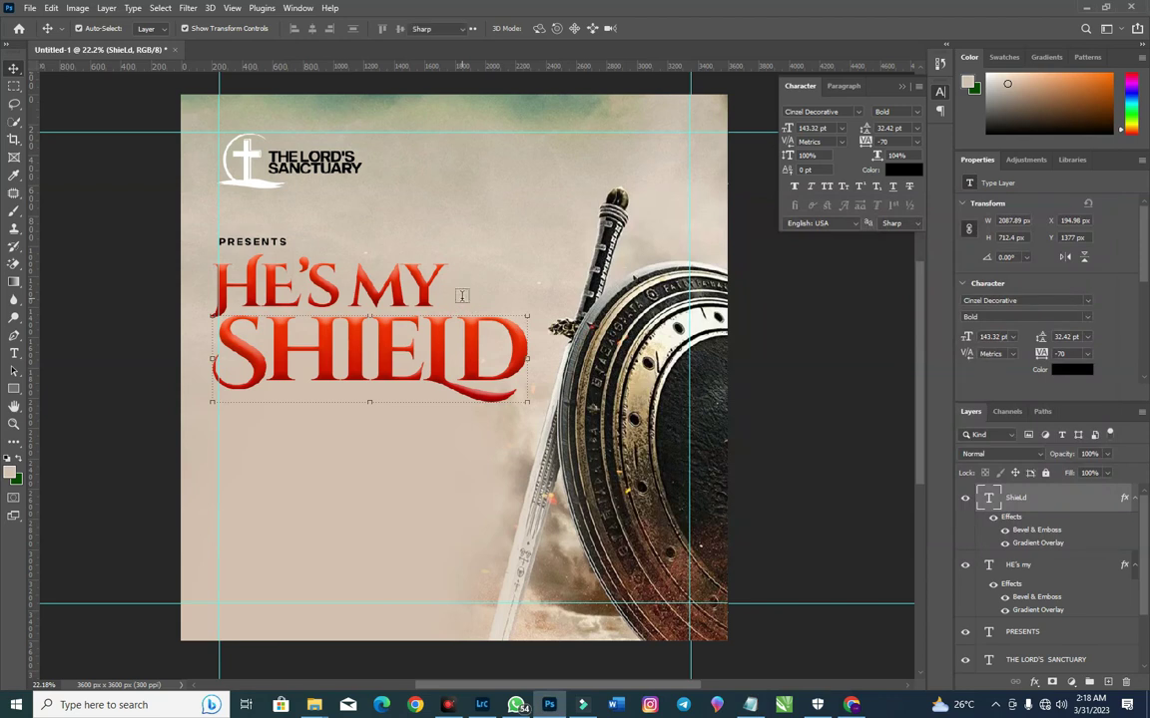
left_click(463, 297)
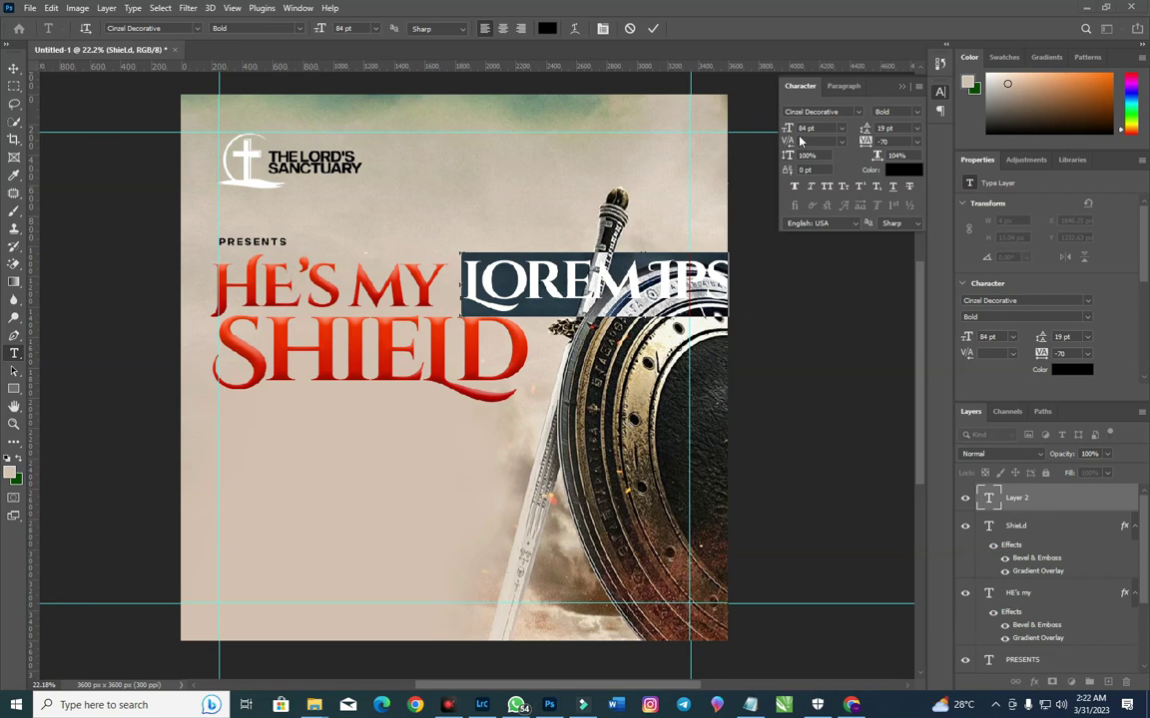
left_click_drag(787, 129, 740, 156)
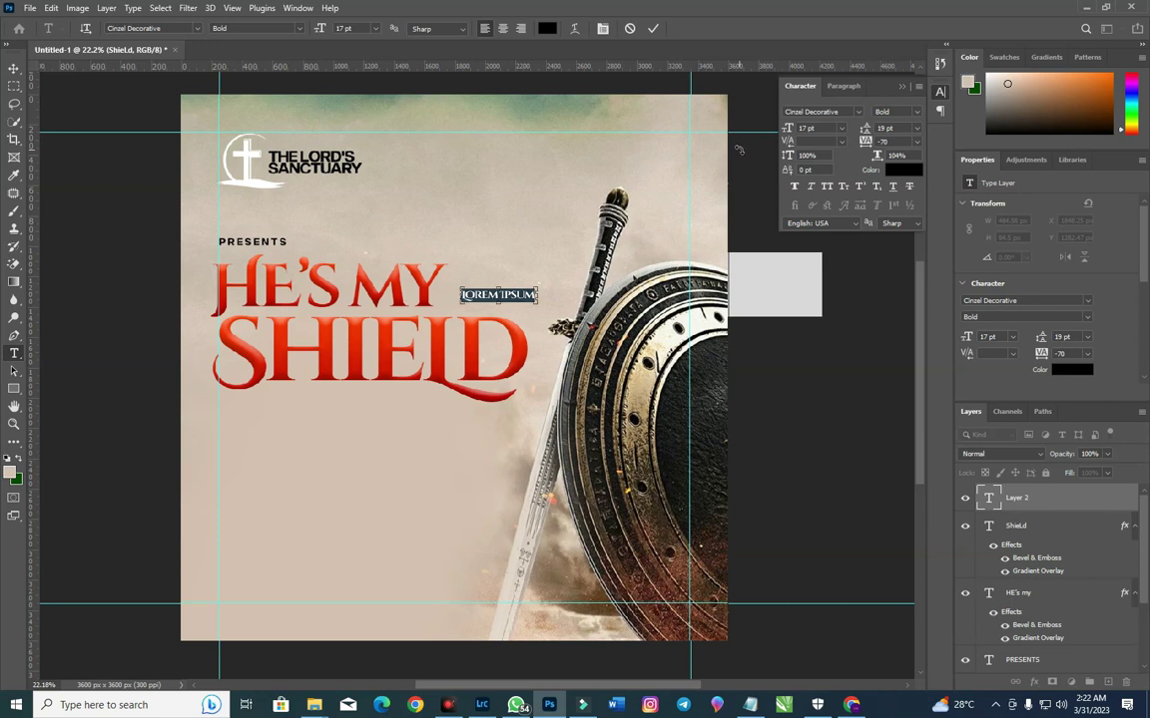
type("PSALM 18:2")
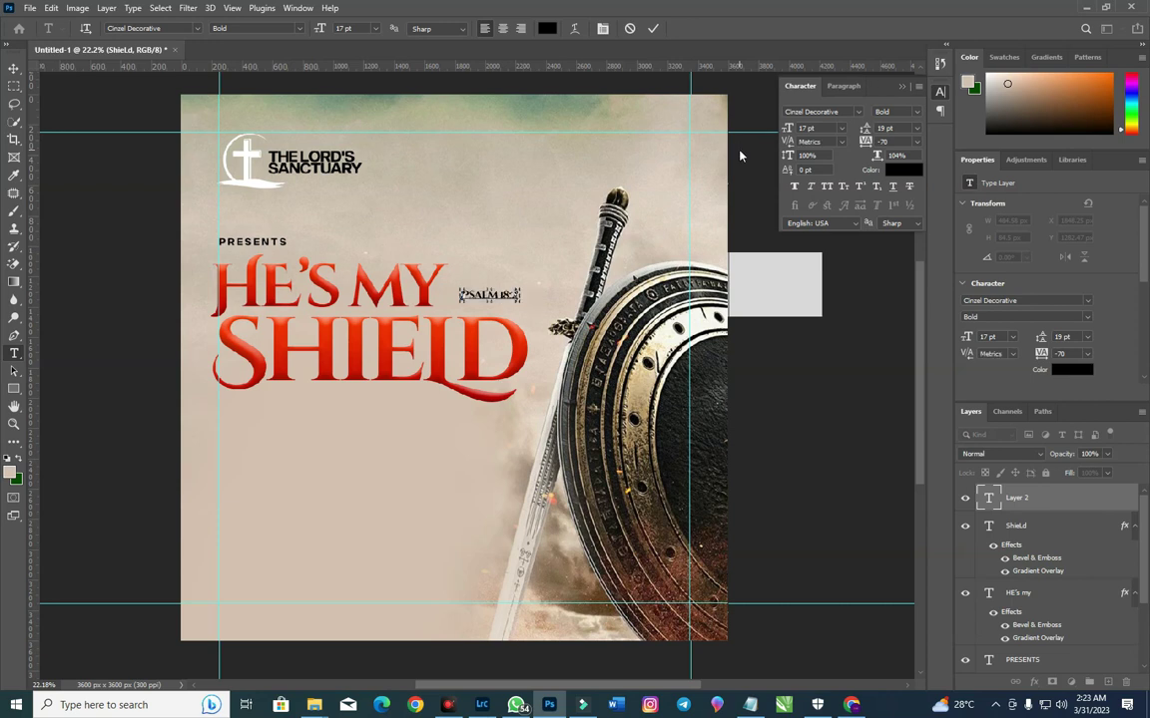
scroll(740, 156, "up", 1)
left_click(652, 29)
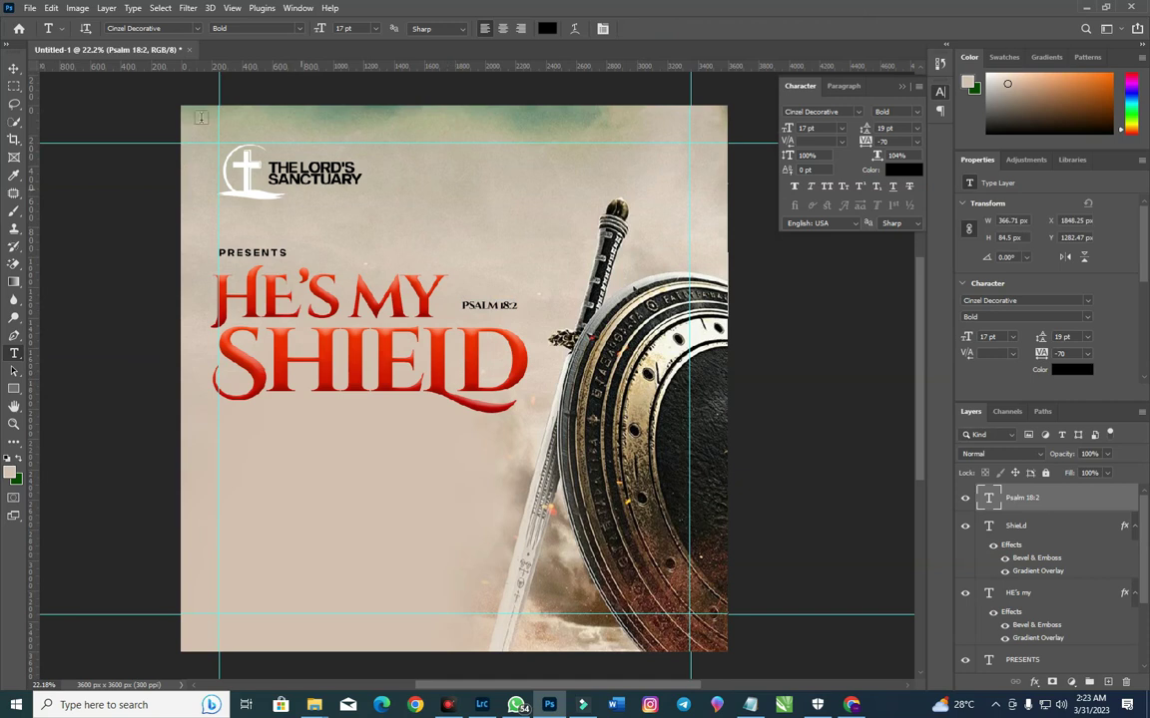
Step: Move and enlarge PSALM 18:2 so it sits beside the end of HE'S MY
left_click(14, 68)
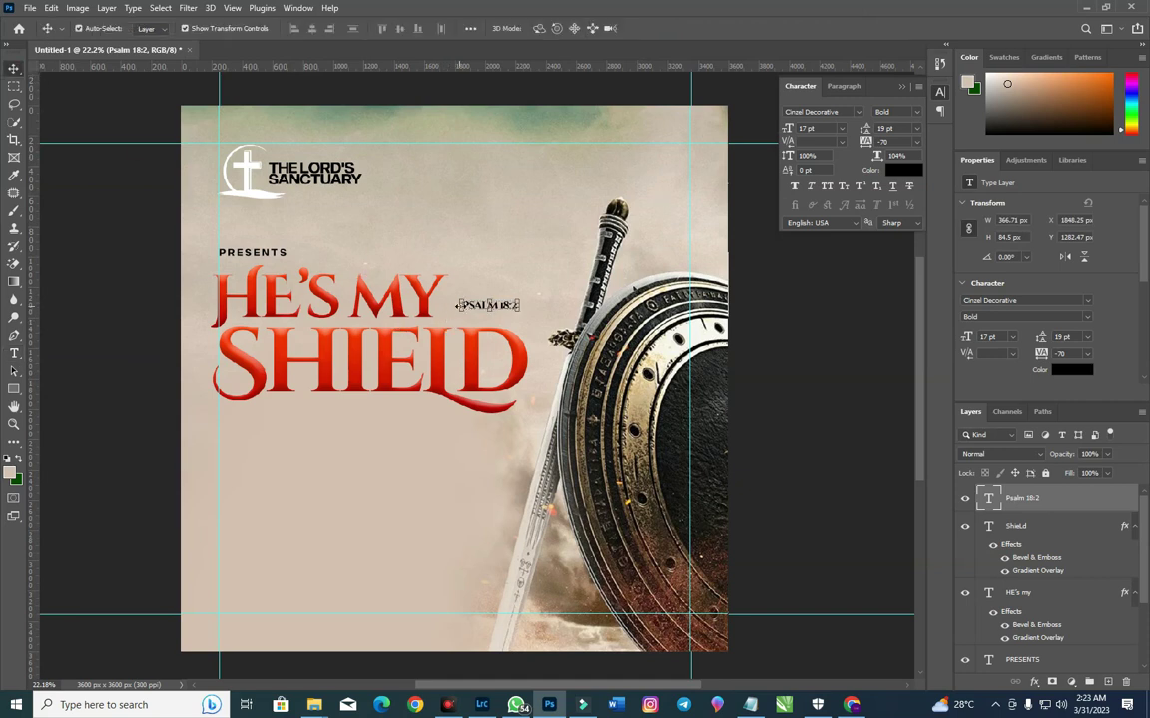
left_click_drag(477, 311, 515, 298)
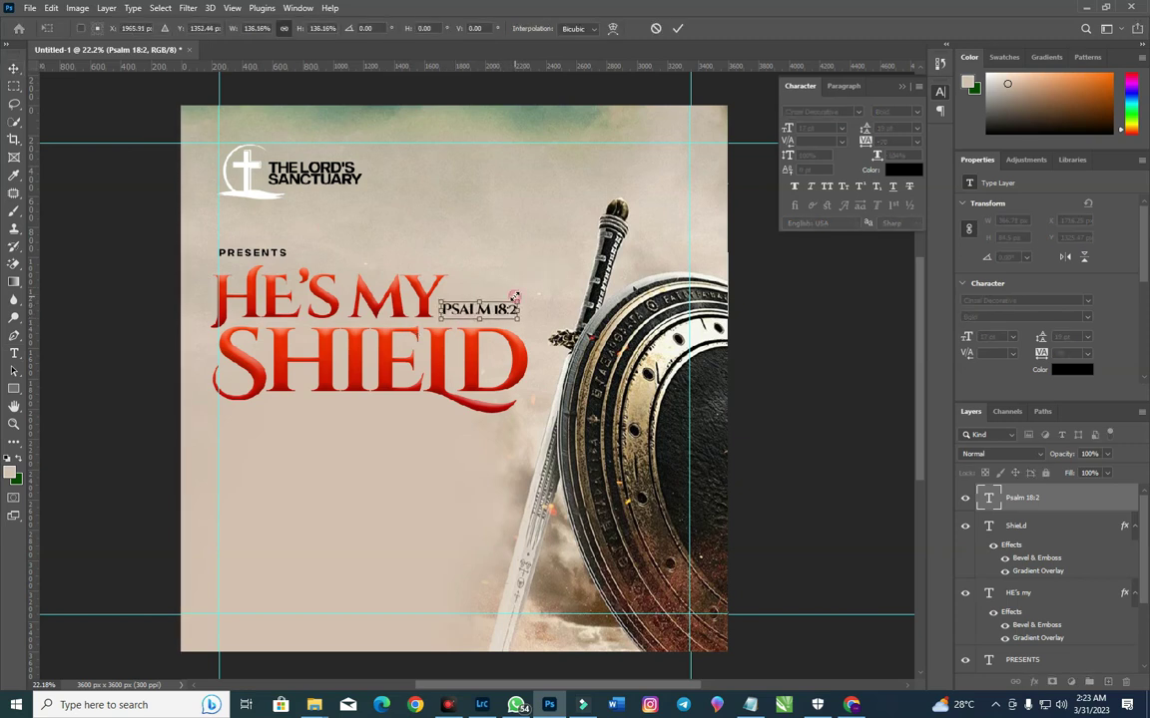
key("Return")
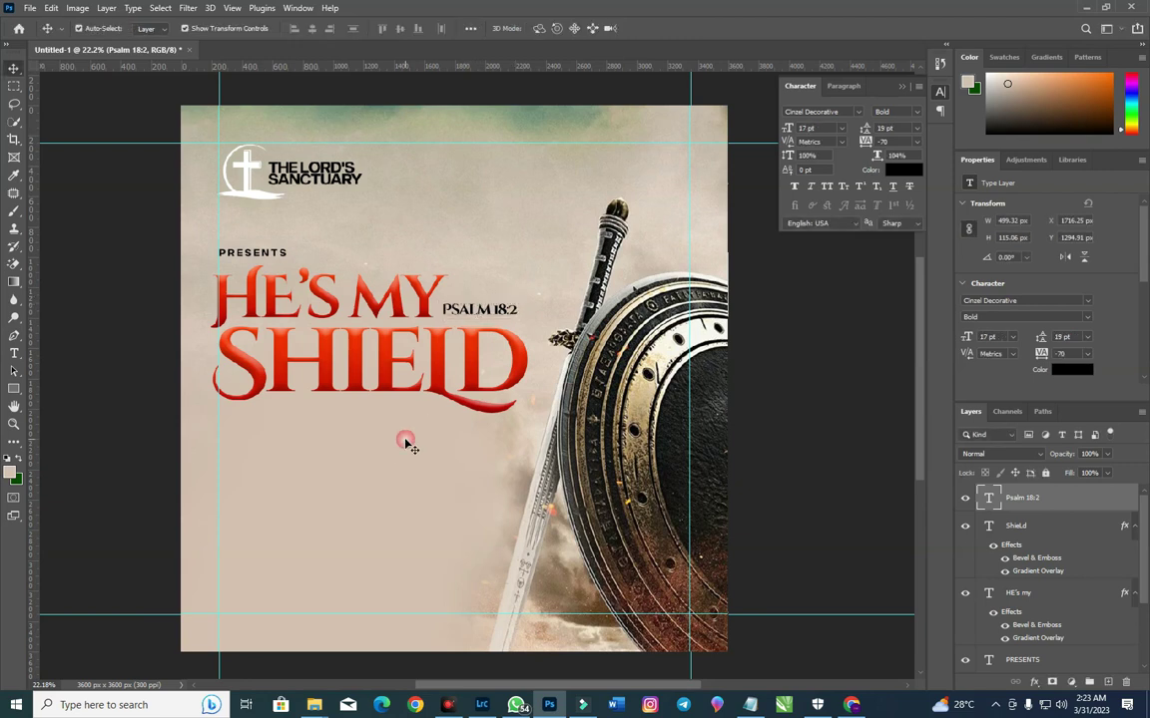
left_click(405, 439)
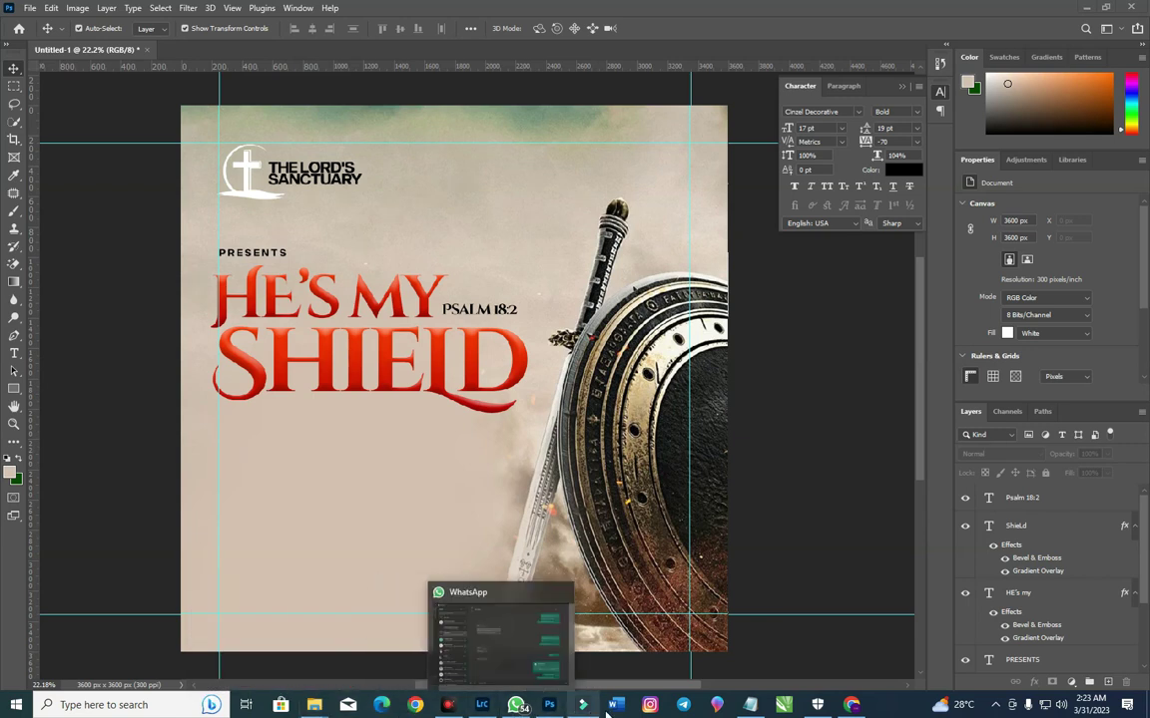
Step: Add a MINISTERING text line below SHIELD, following the wording in the notes
left_click(751, 704)
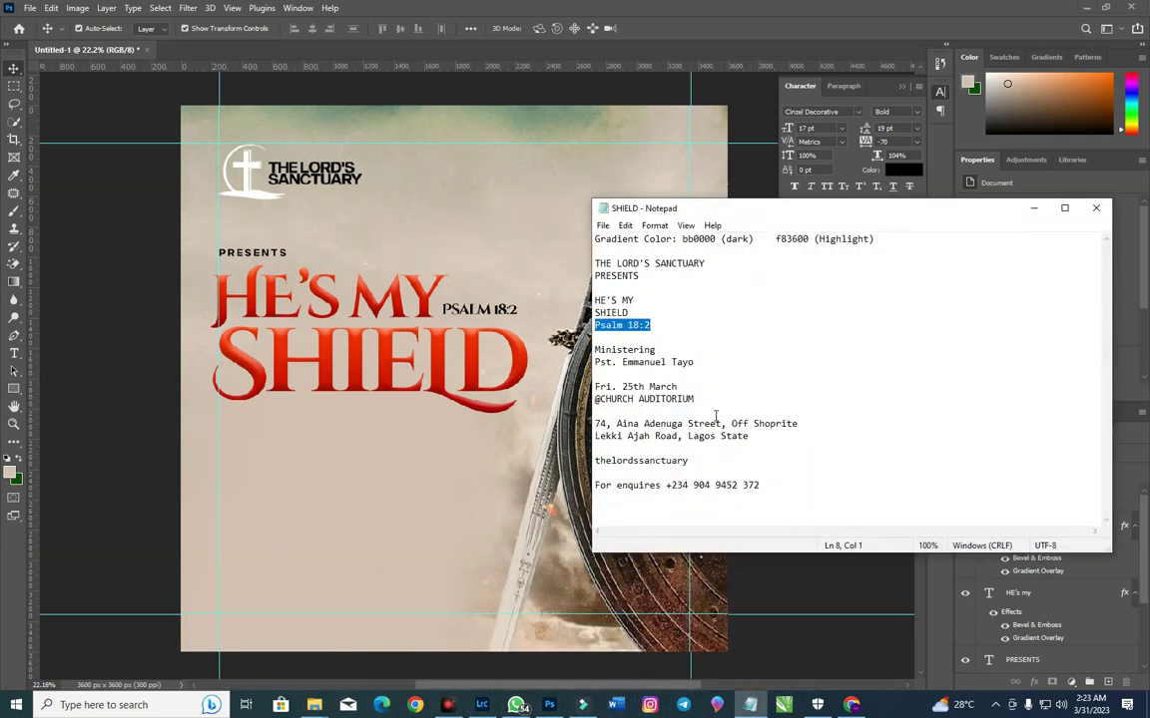
left_click(708, 366)
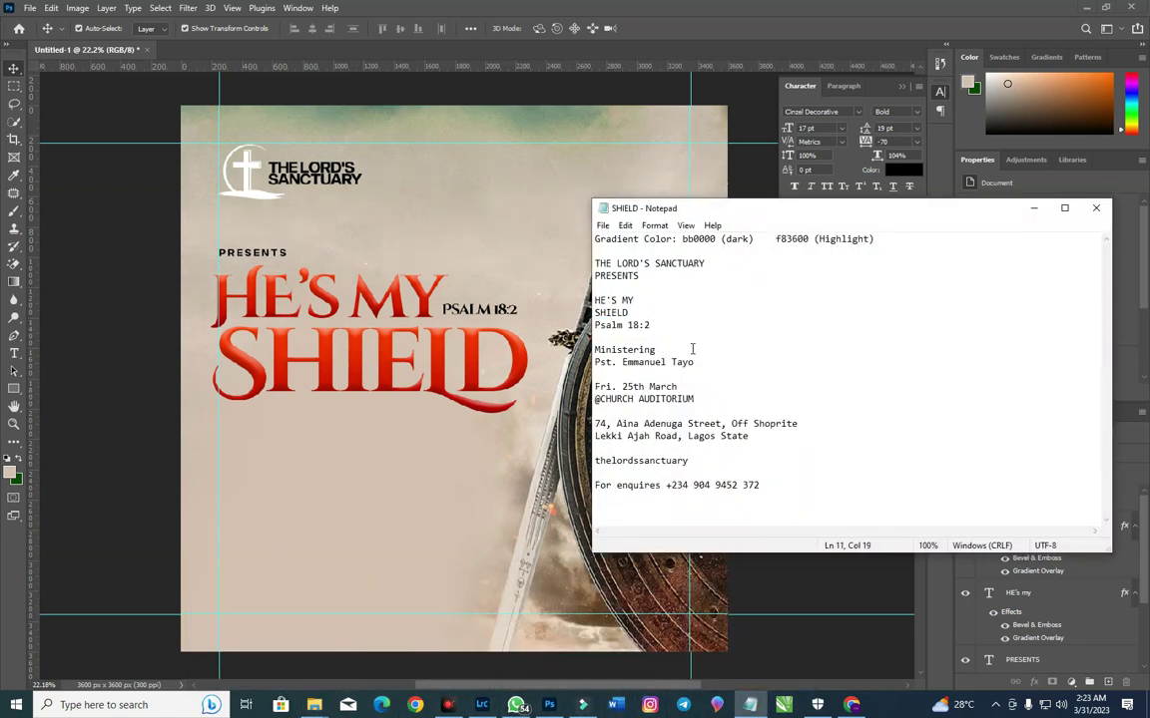
left_click_drag(695, 349, 591, 350)
left_click(249, 373)
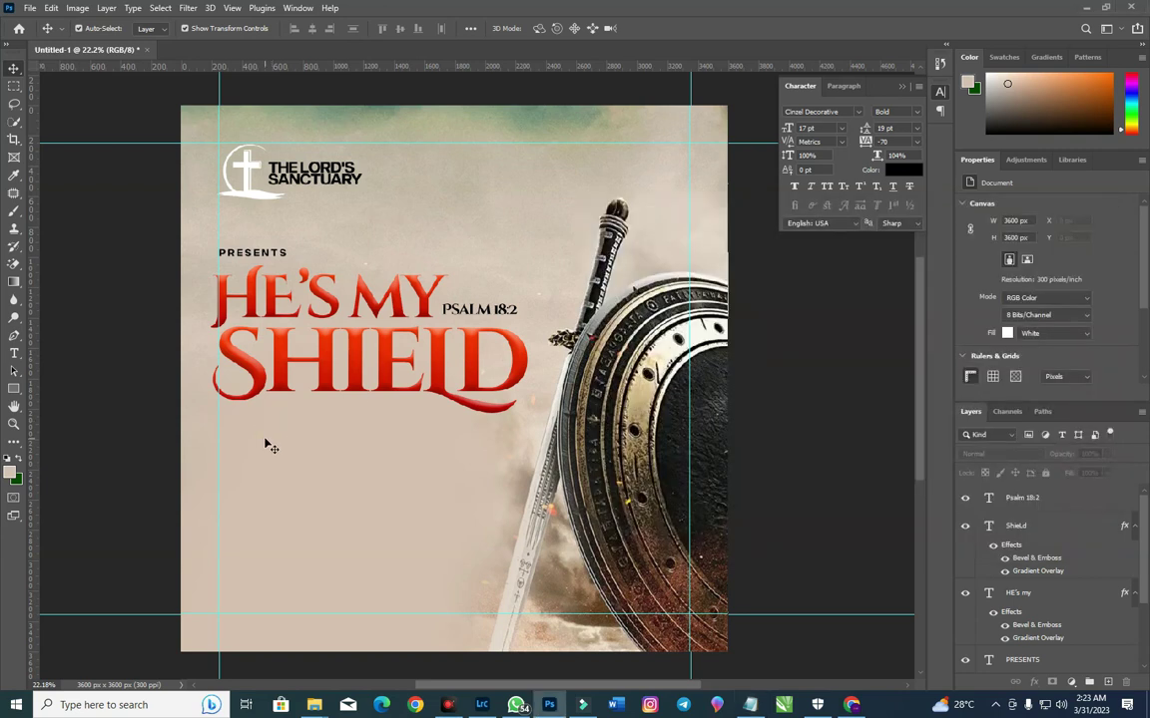
key("t")
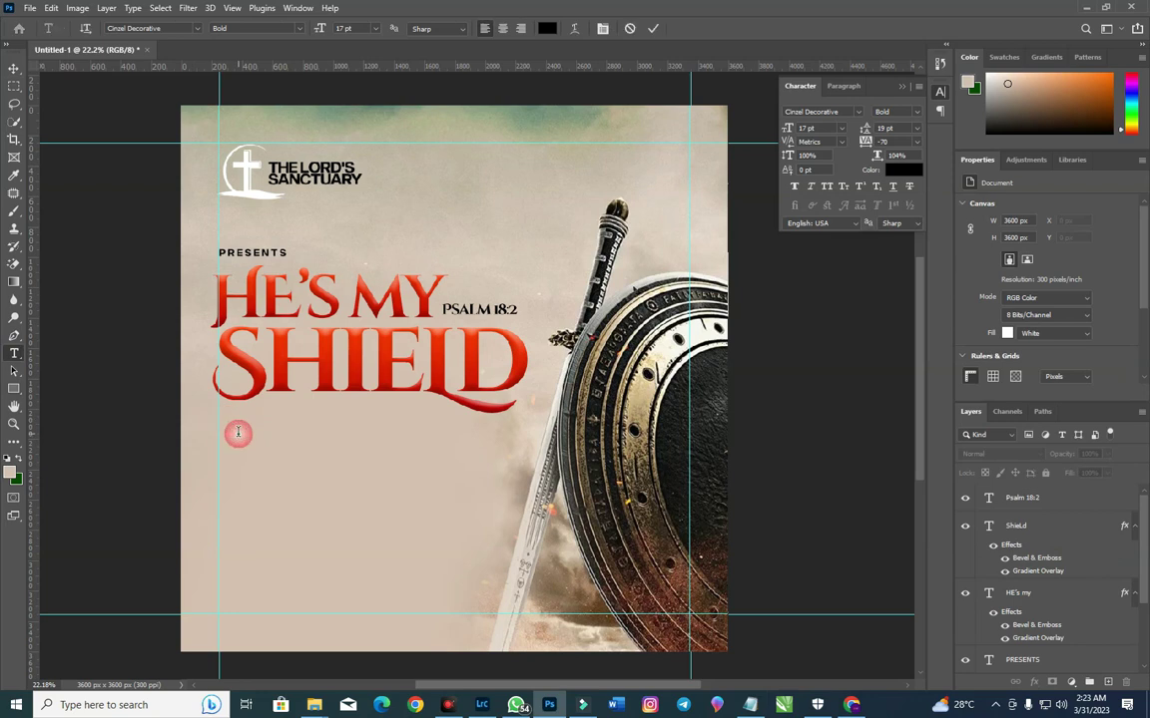
left_click(237, 433)
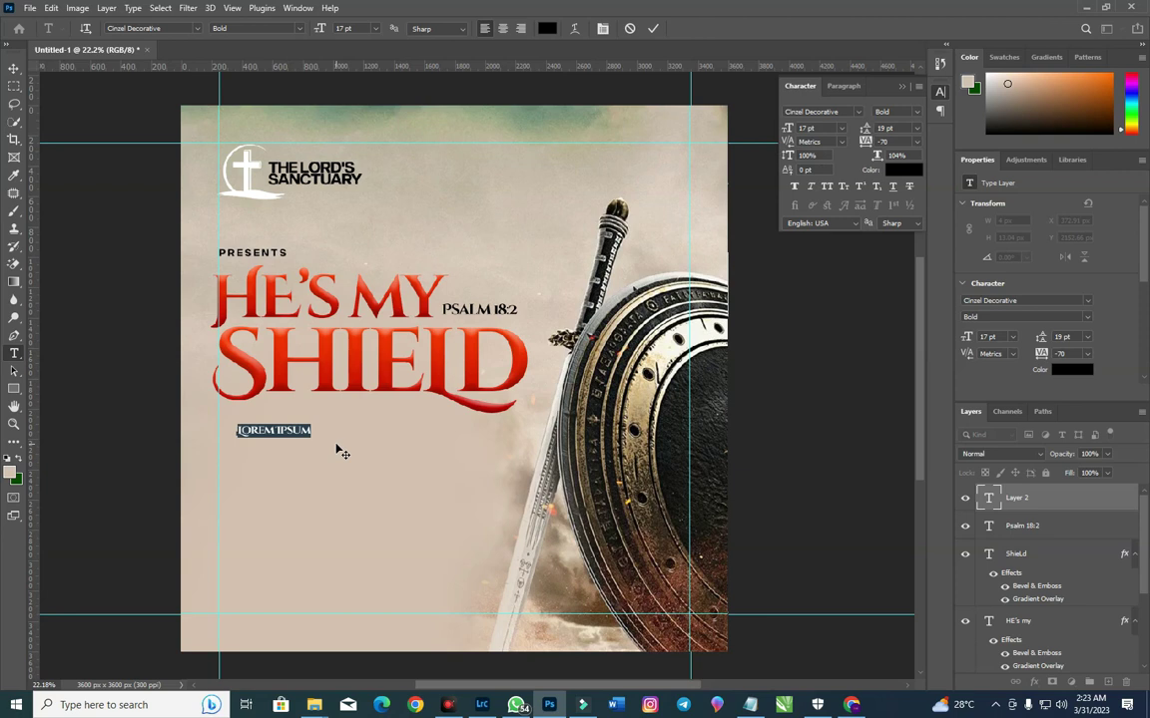
type("MI")
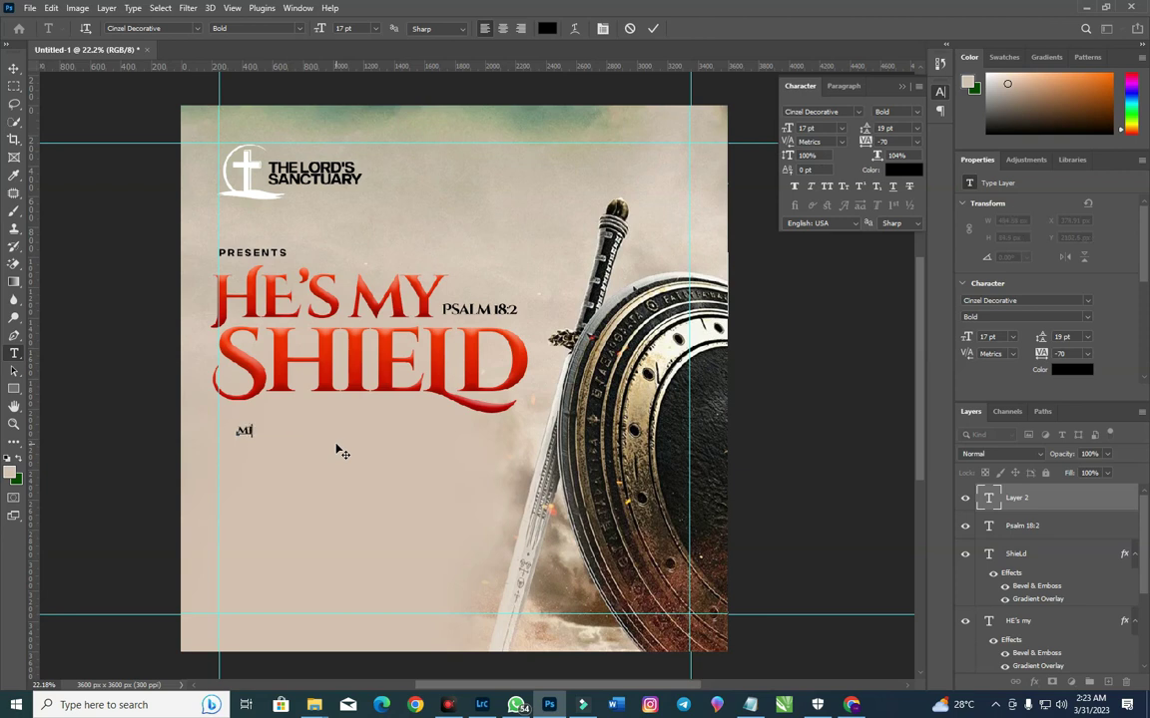
key("ctrl+a")
type("MINISTERING")
left_click(653, 28)
left_click(14, 68)
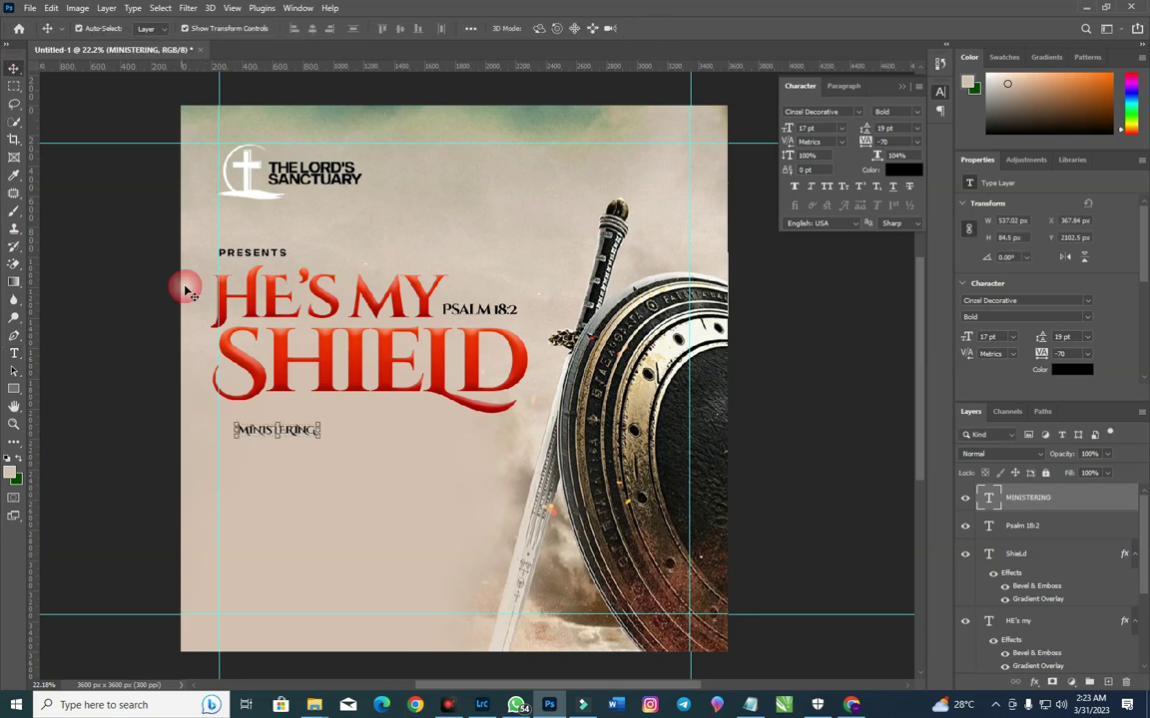
left_click(852, 113)
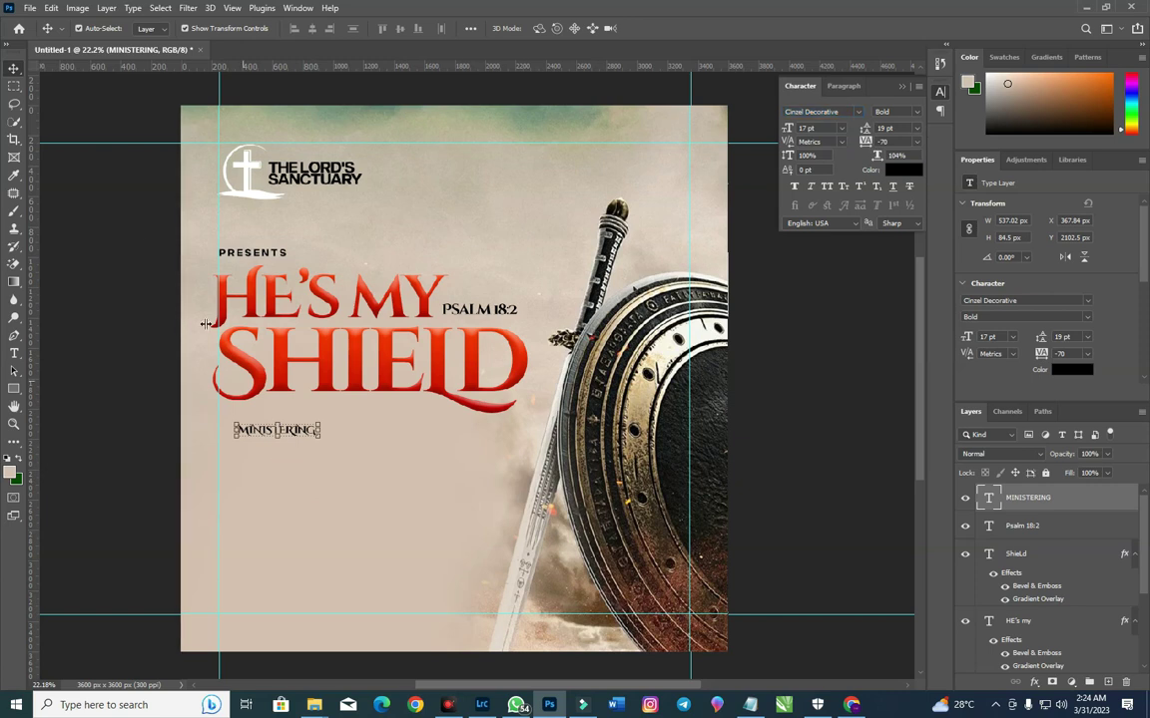
Step: Type the minister's name as a second text line beneath MINISTERING
left_click(14, 353)
left_click(245, 475)
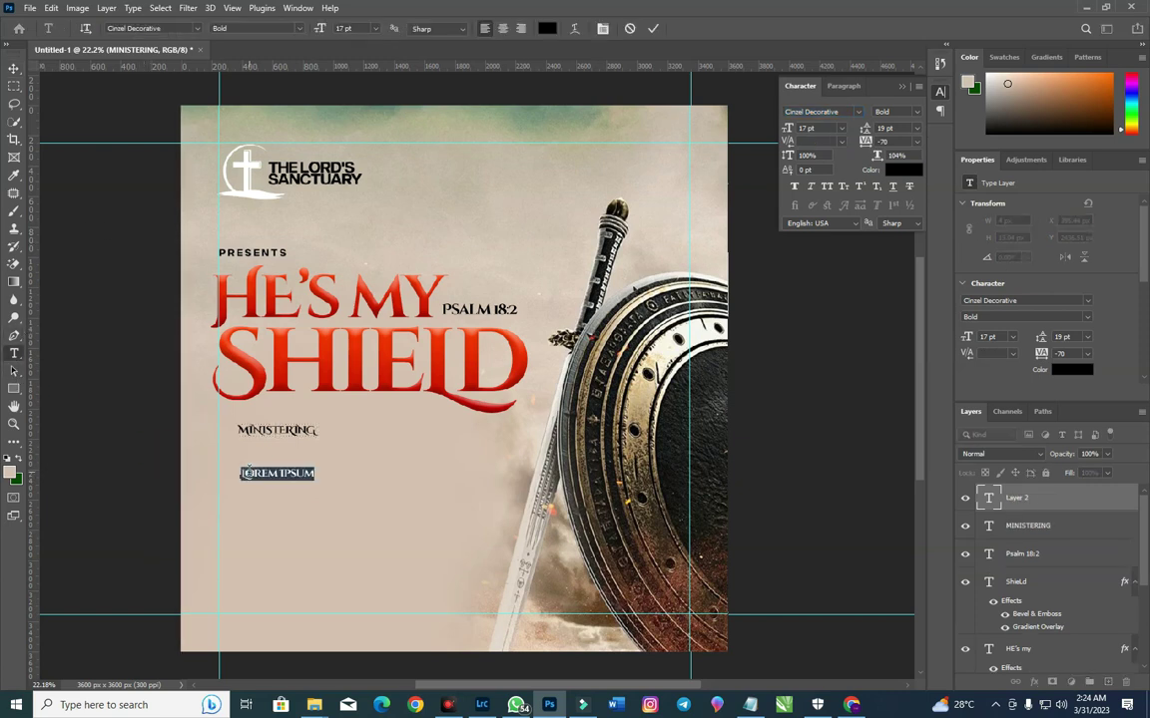
type("Psaemmanuel")
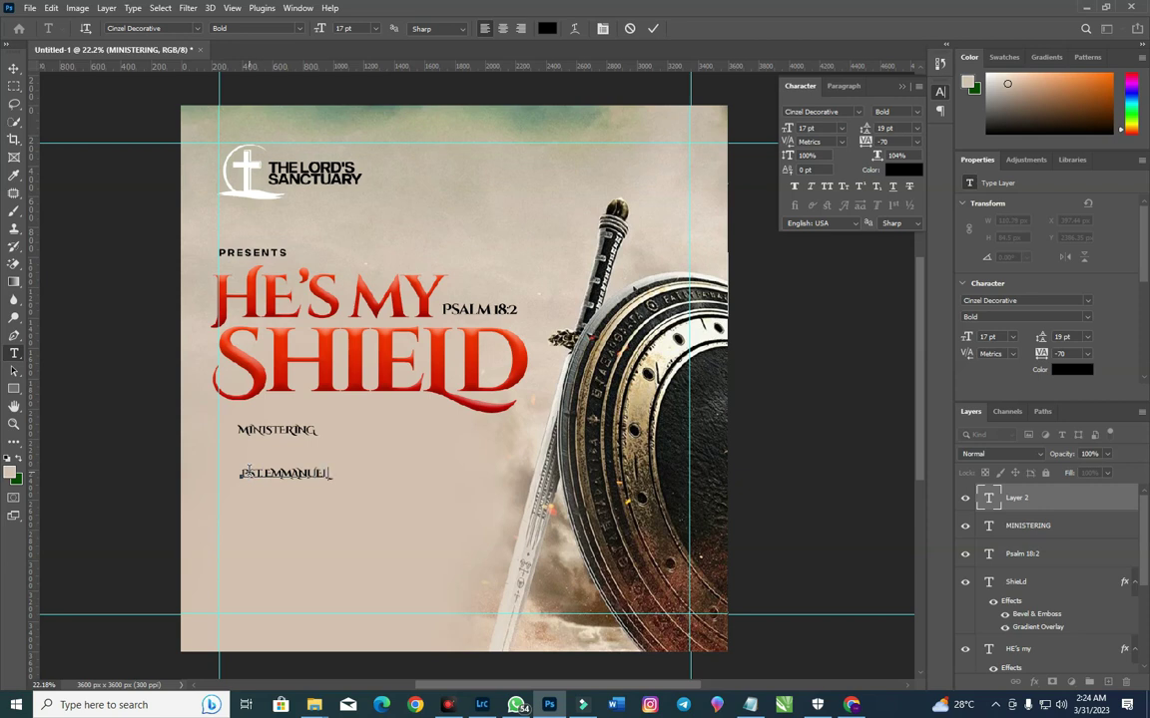
key("alt+Tab")
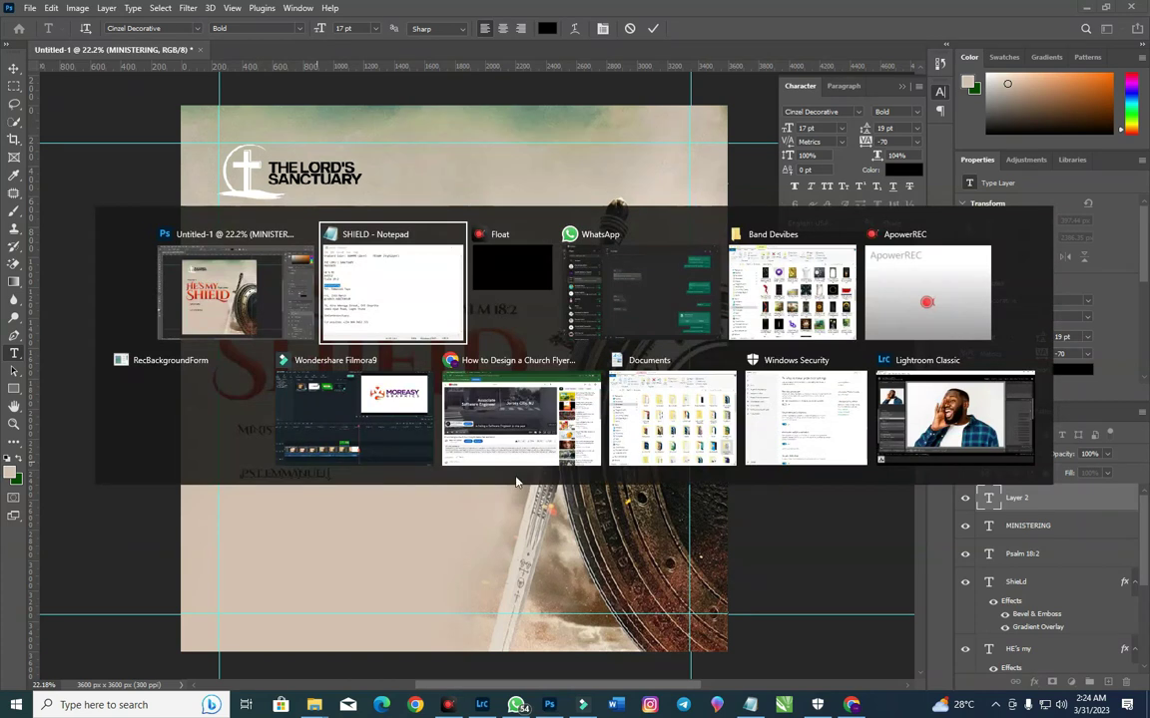
key("alt+Tab")
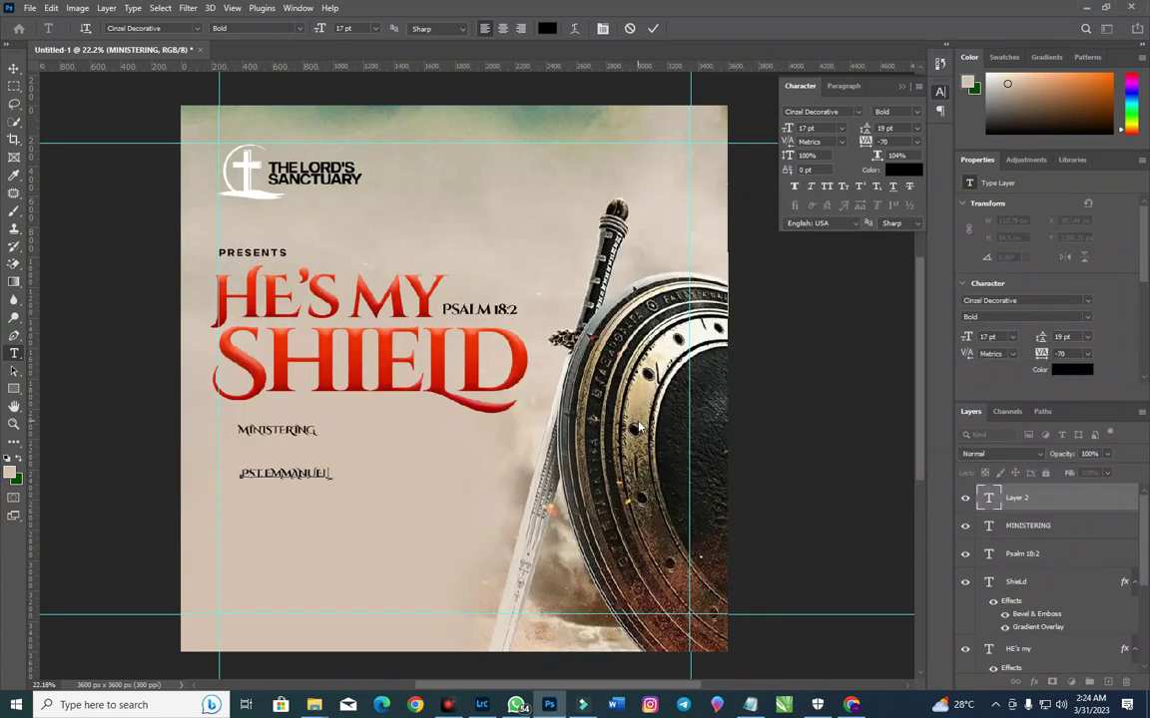
type("tayo")
left_click(14, 68)
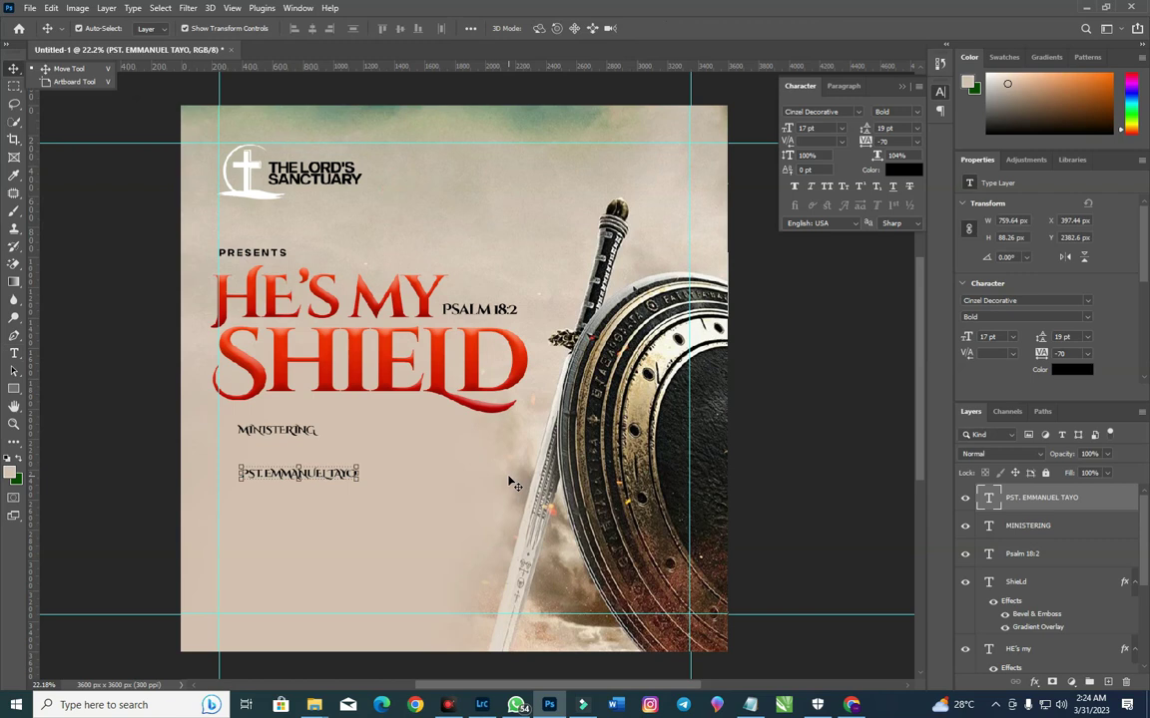
Step: Change both credit lines to Sequel Sans in the Semi Bold Disp weight
left_click_drag(326, 531, 301, 421)
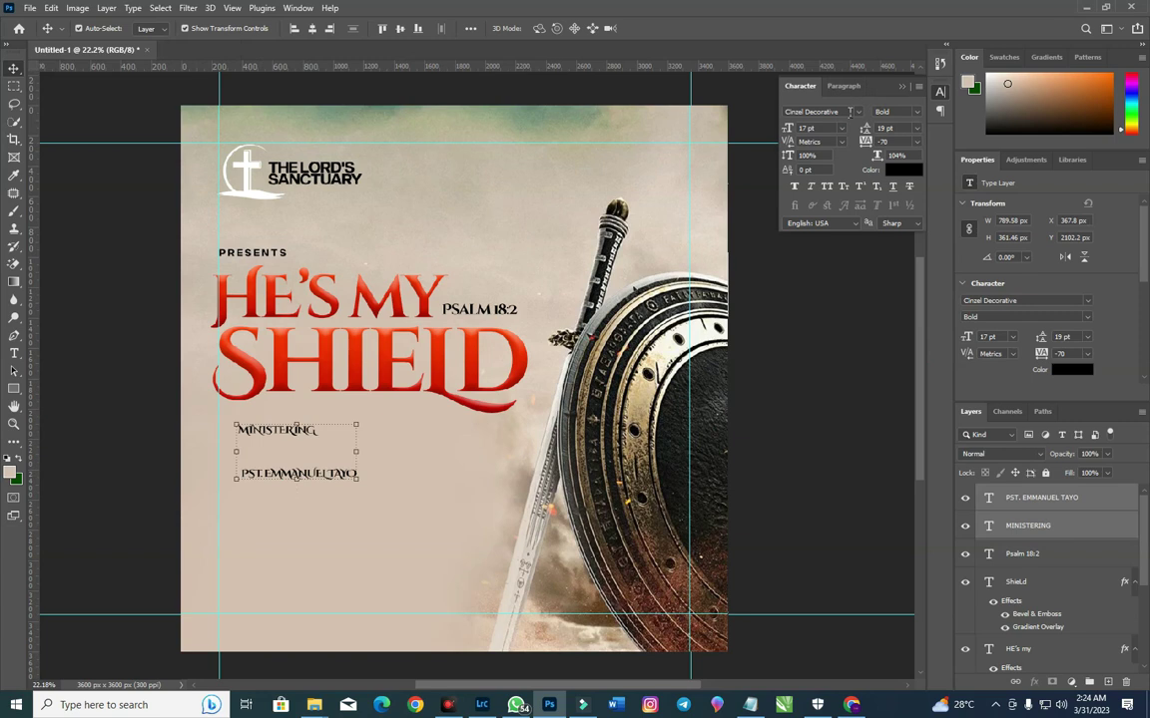
left_click(850, 112)
left_click(857, 112)
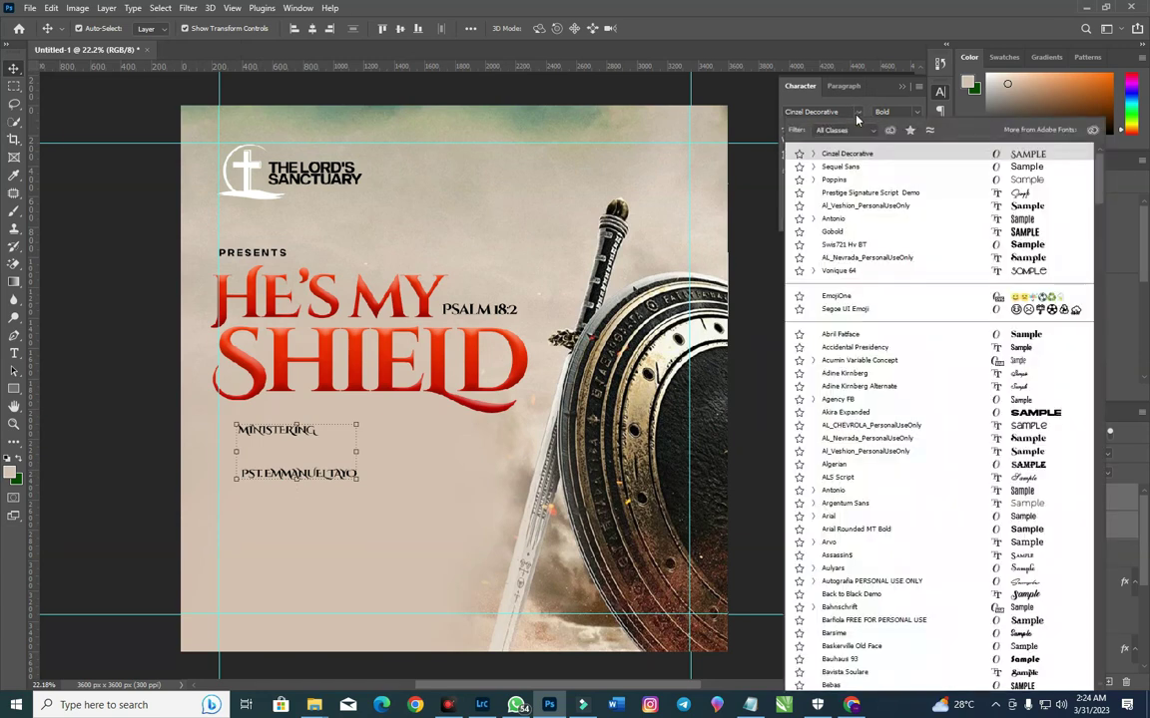
left_click(848, 168)
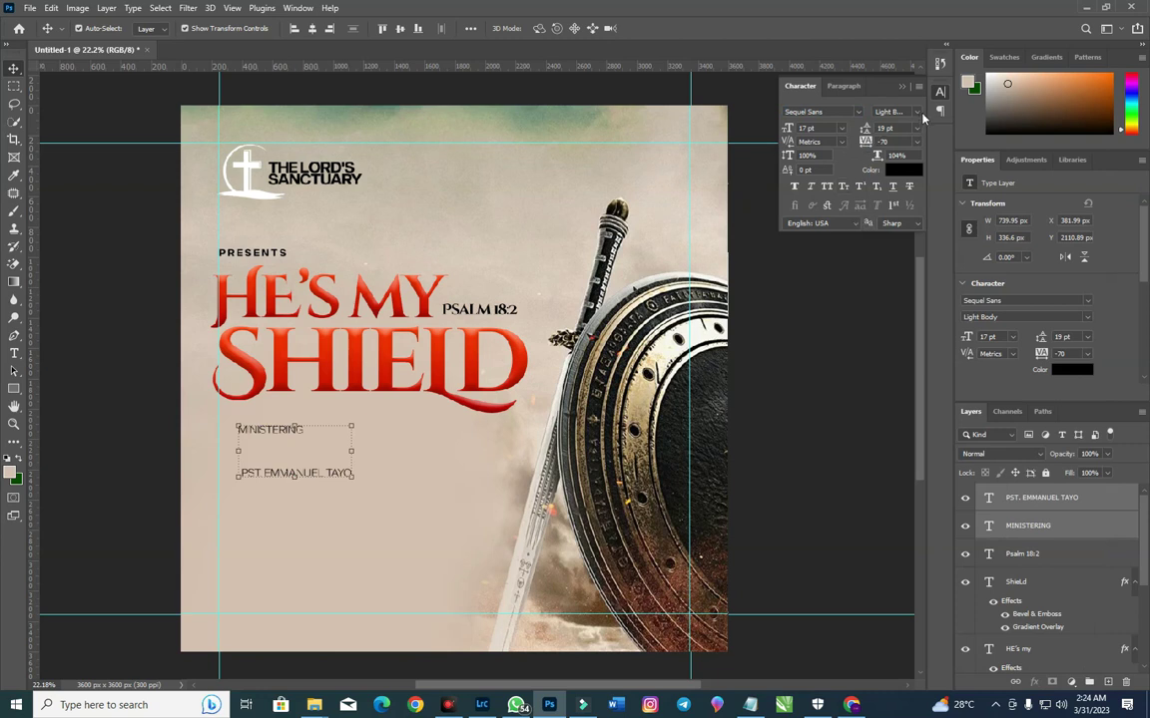
left_click(895, 111)
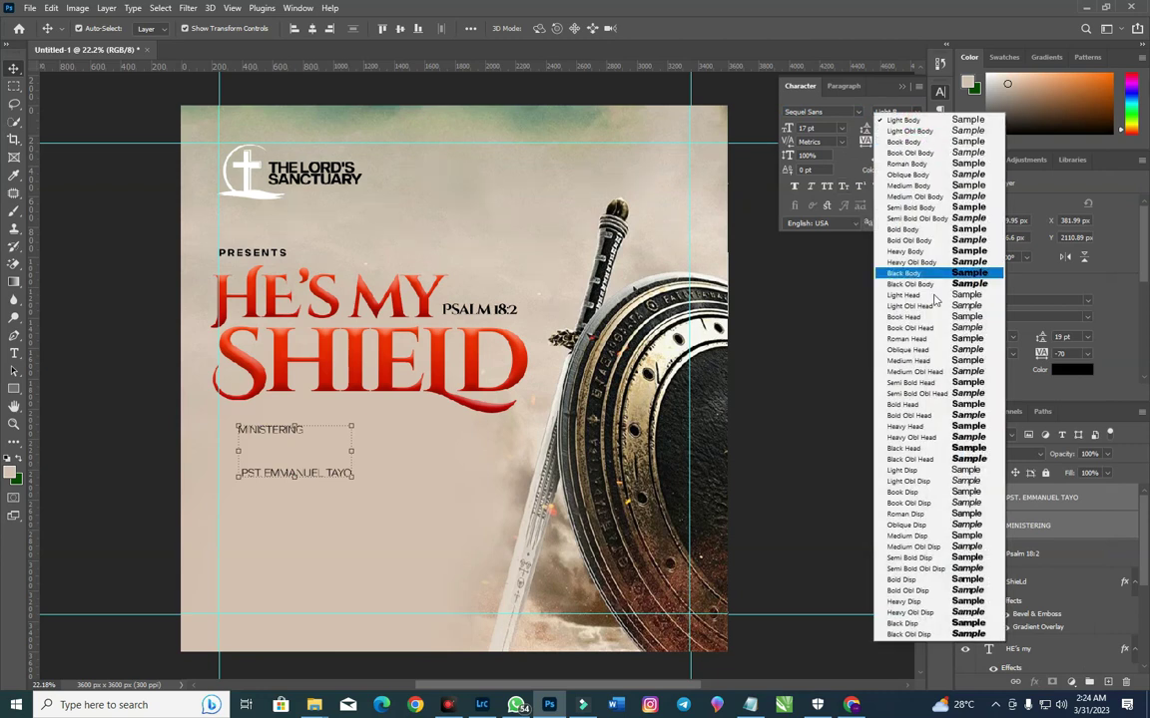
left_click(968, 558)
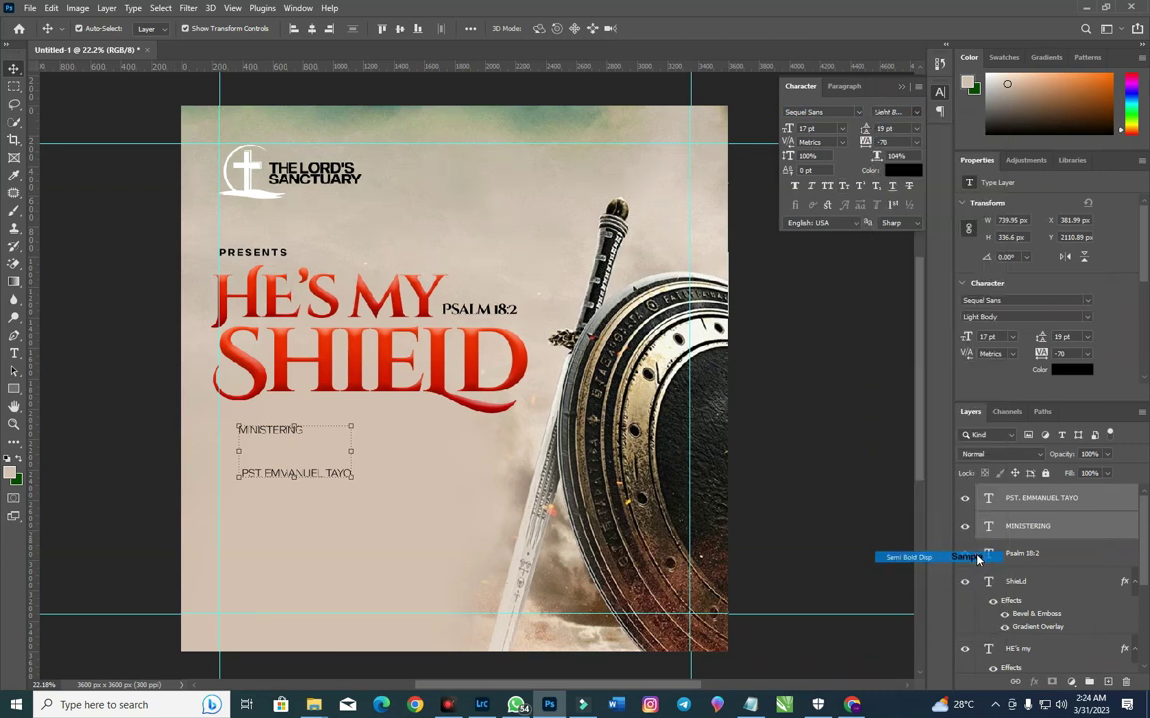
left_click(307, 491)
Step: Retype the minister's name line in title case, prefixed with 'Pst.'
double_click(304, 474)
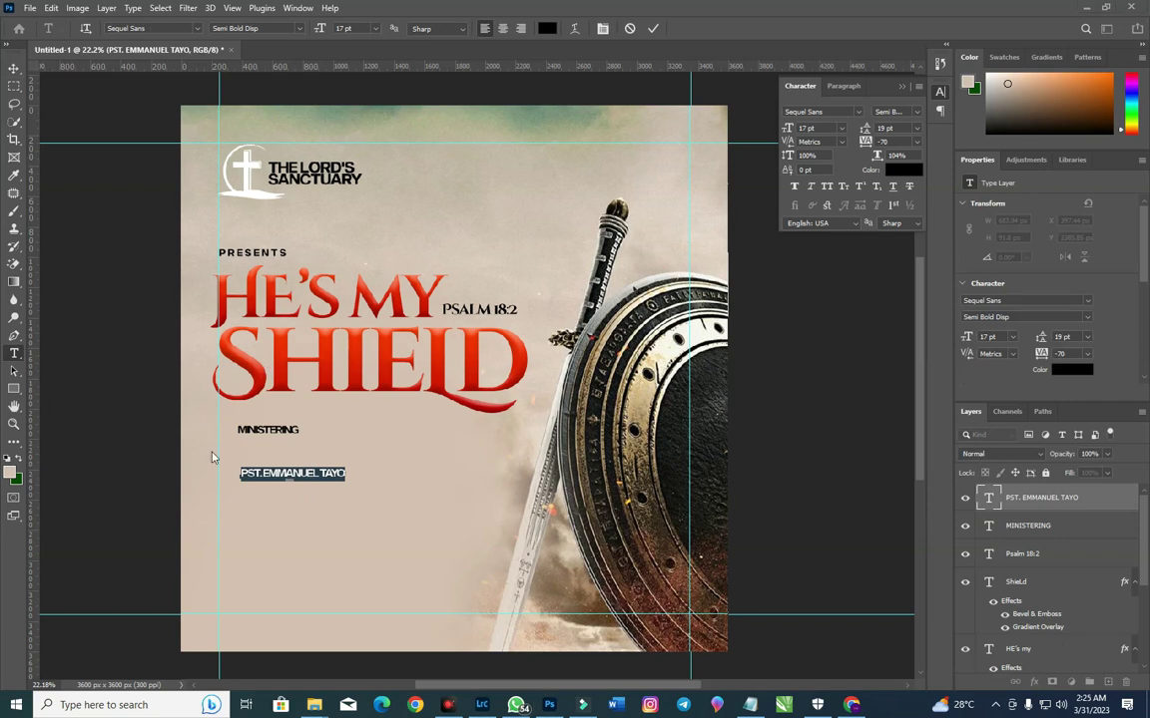
left_click(283, 475)
double_click(336, 474)
key("ctrl+a")
type("psT")
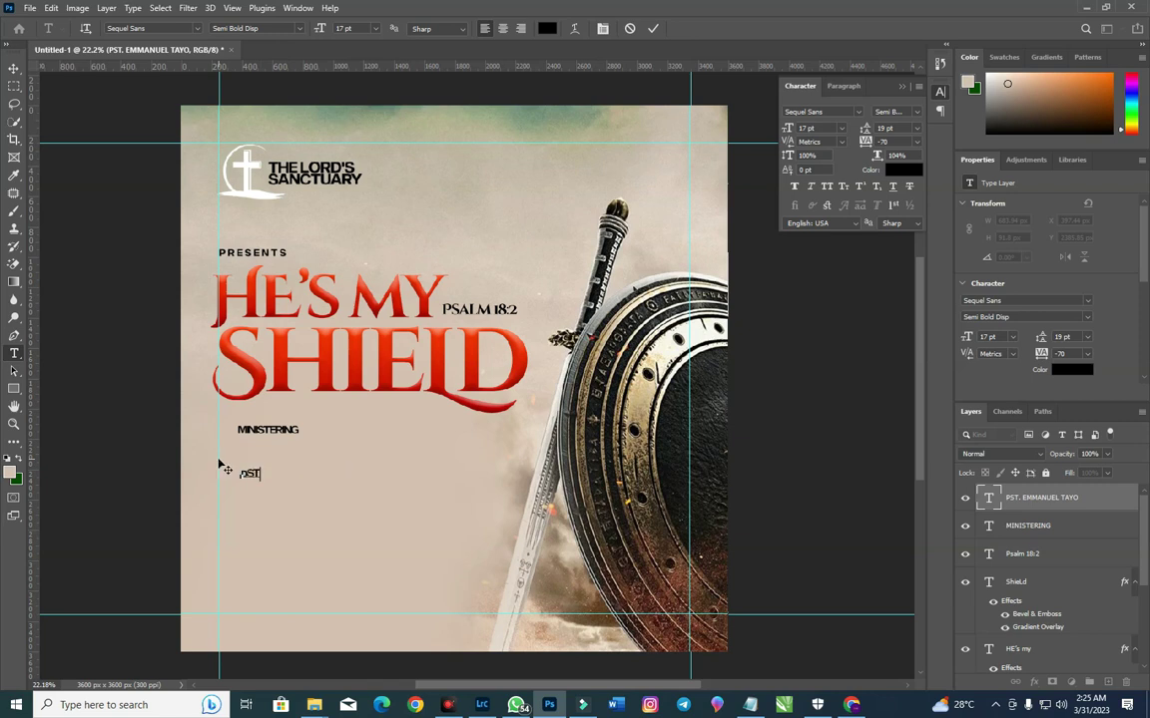
key("ctrl+a")
type("Pastor")
key("BackSpace")
key("BackSpace")
key("BackSpace")
key("BackSpace")
key("BackSpace")
type("st.Emmanue")
type("T")
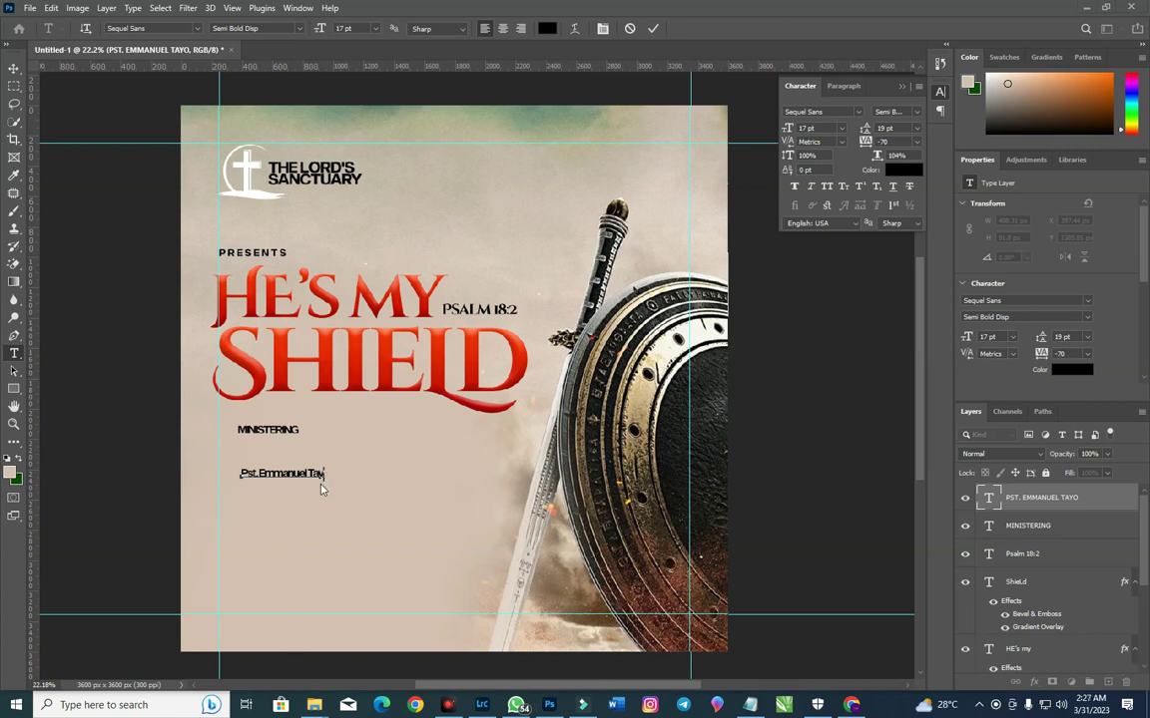
type("o")
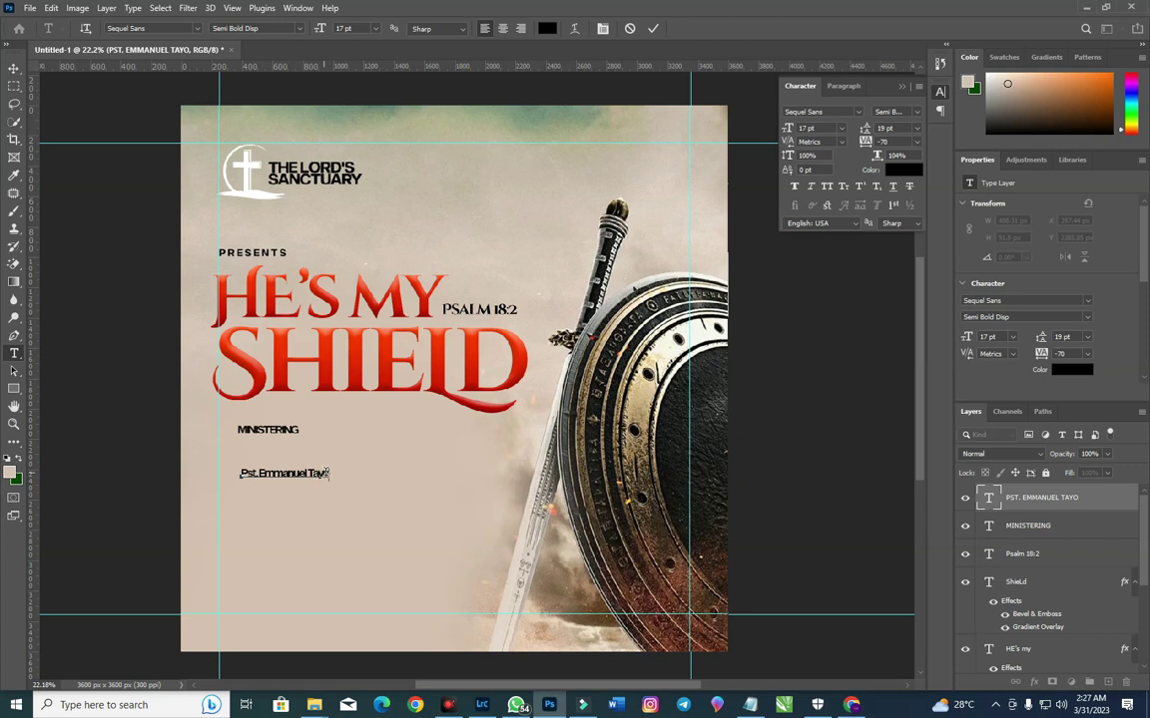
left_click(14, 68)
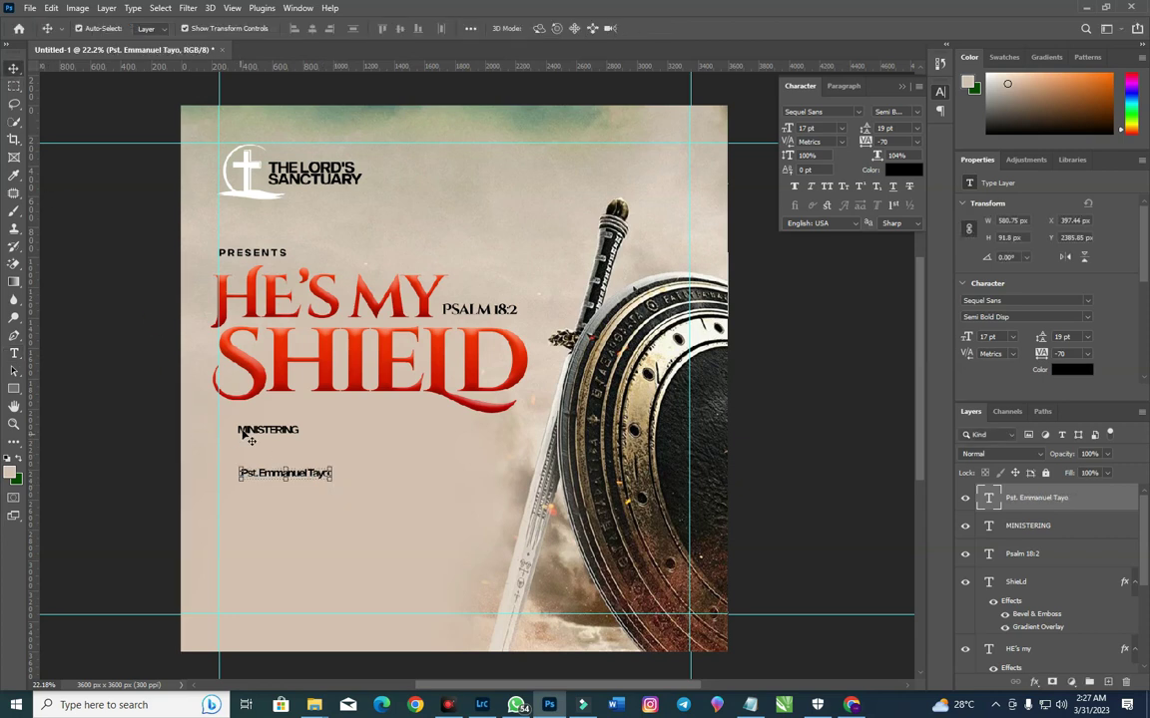
Step: Retype the MINISTERING label in title case as 'Ministering'
double_click(262, 429)
double_click(250, 430)
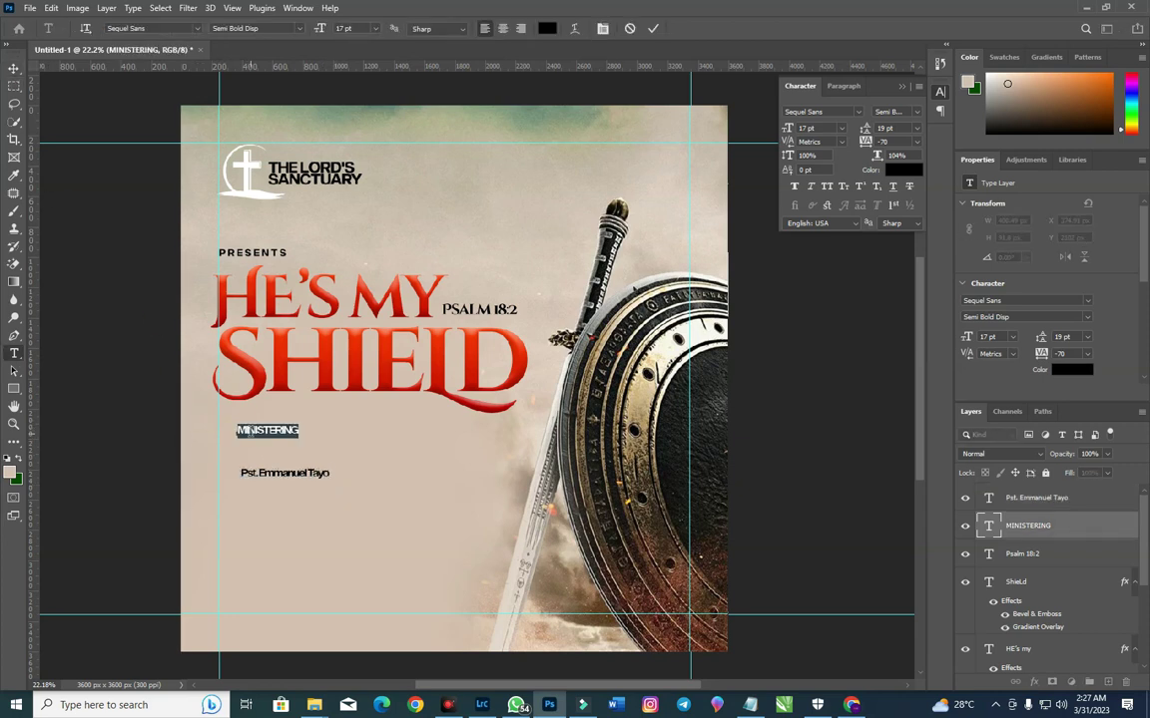
type("Minist")
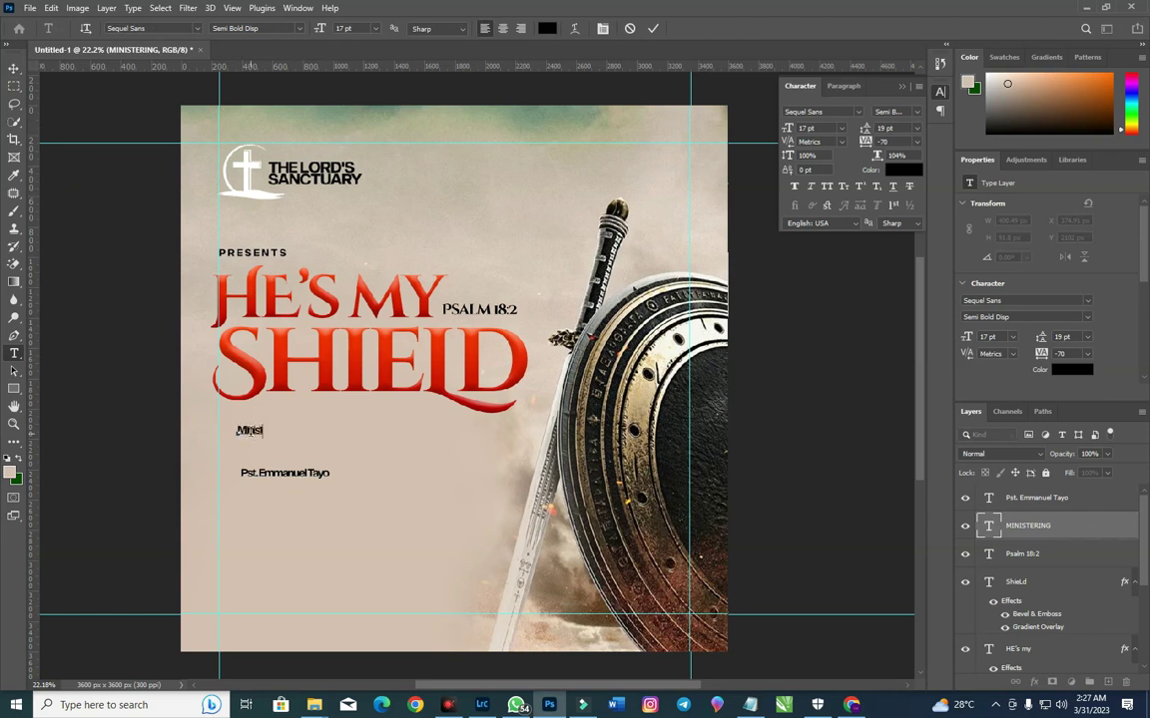
type("ering")
left_click(14, 66)
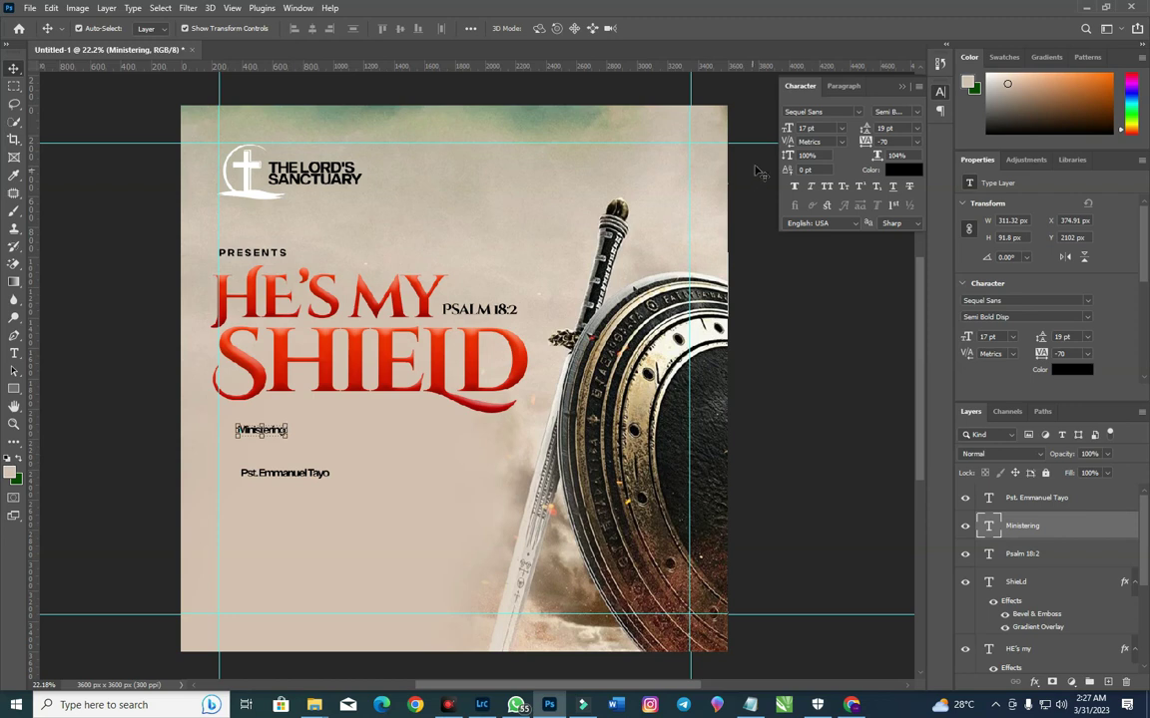
Step: Give Ministering 22 pt size, -30 tracking and the Medium Disp weight
left_click(809, 129)
type("22")
key("Return")
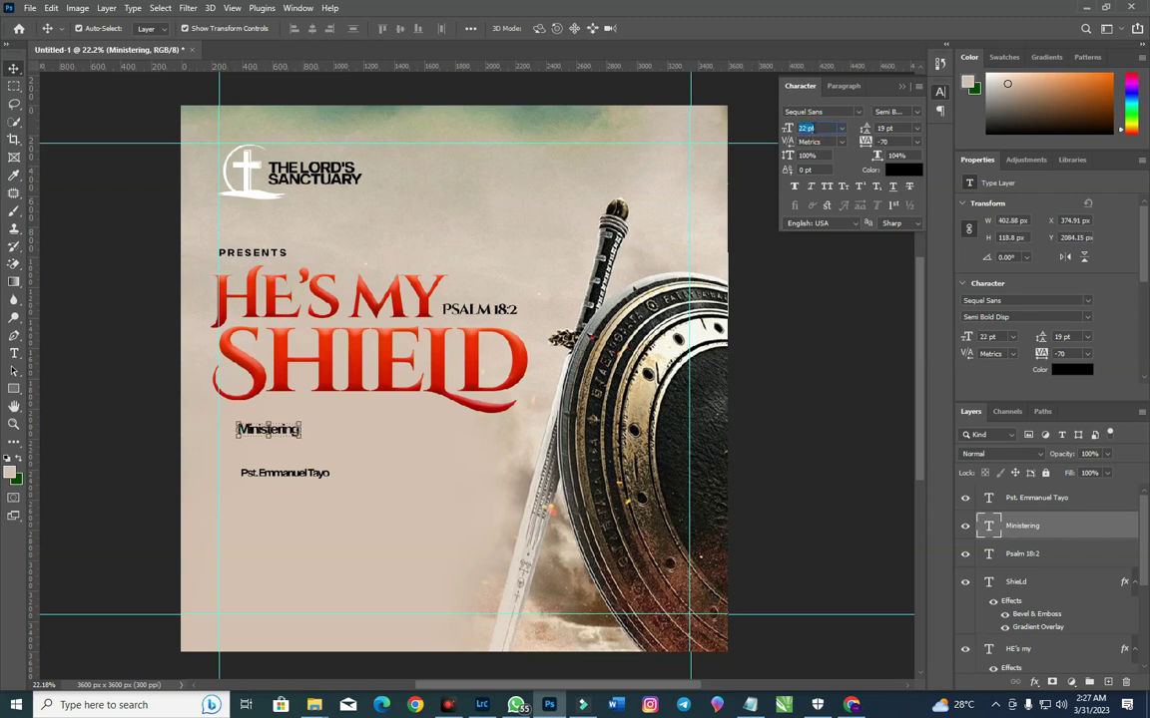
left_click(916, 131)
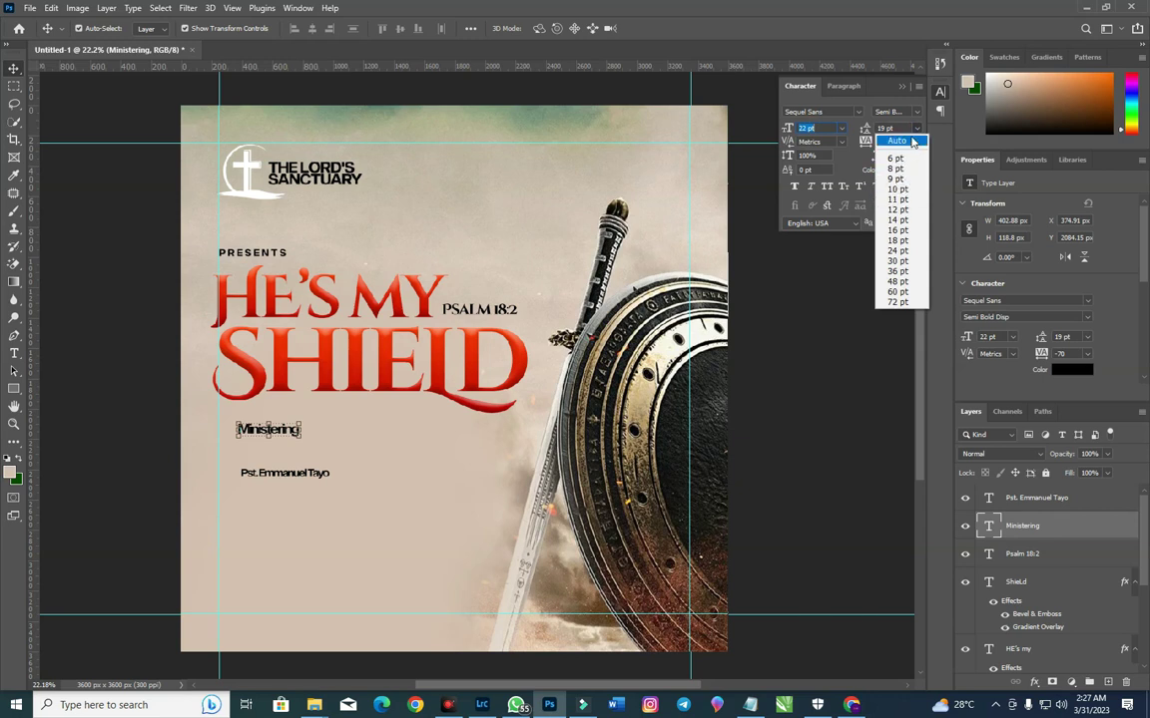
key("Escape")
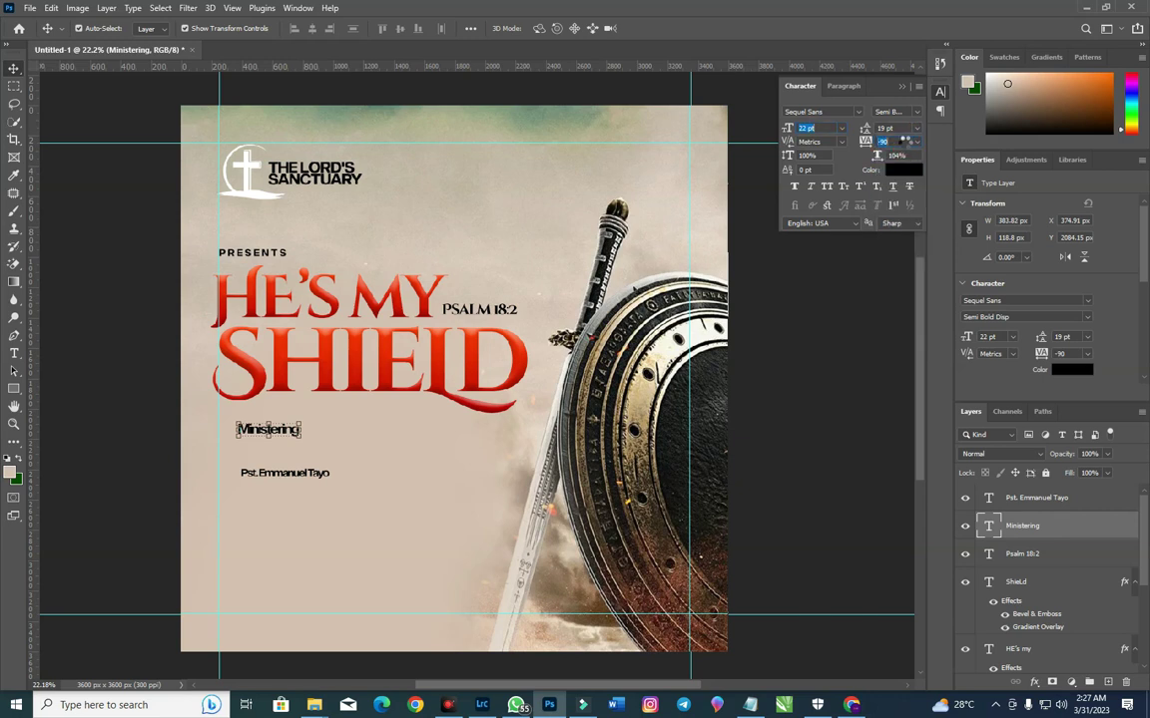
left_click(904, 142)
type("-50")
key("Return")
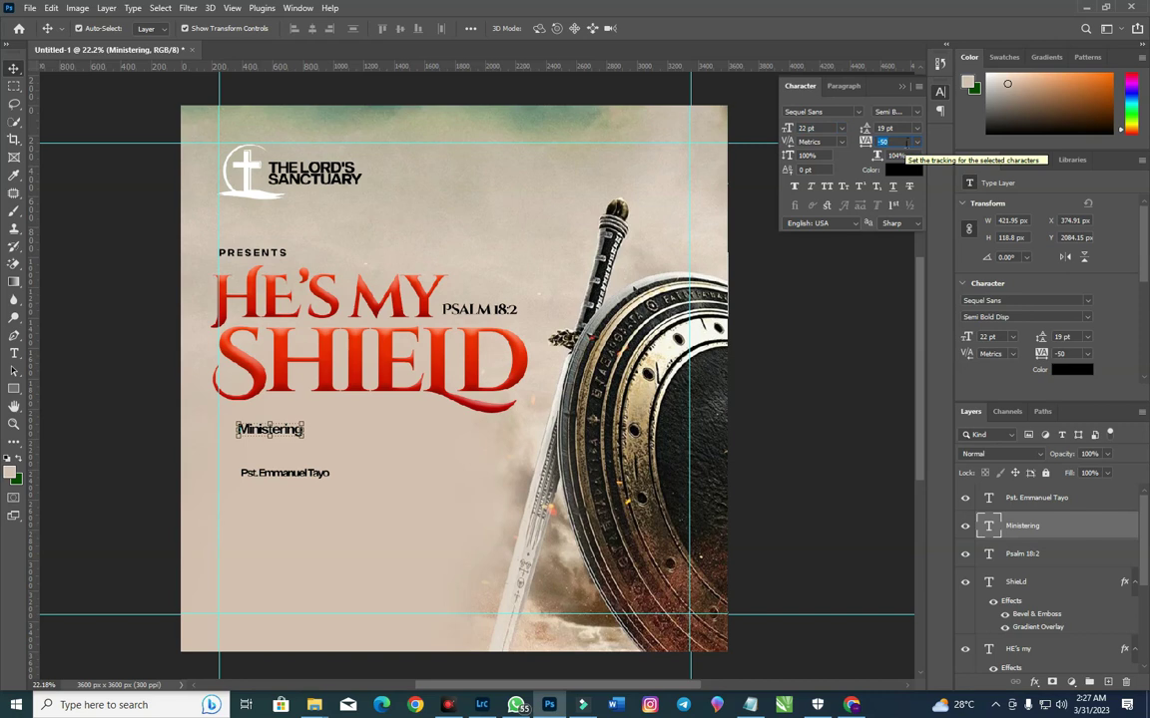
type("-30")
key("Return")
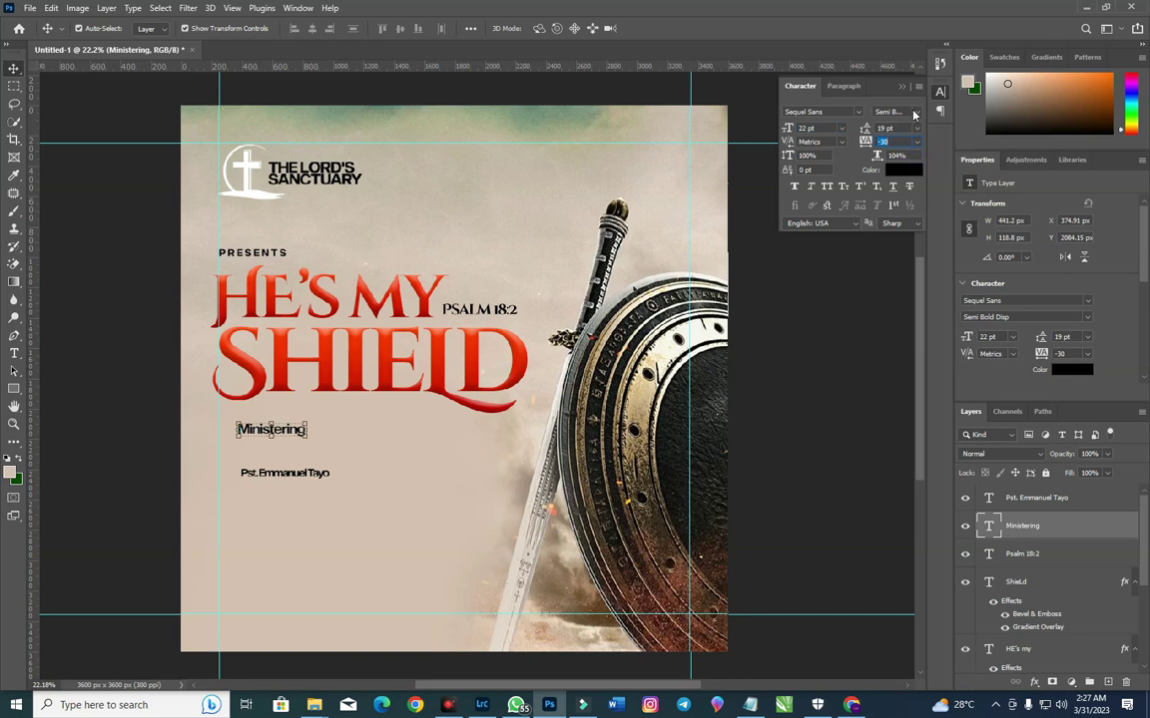
left_click(901, 111)
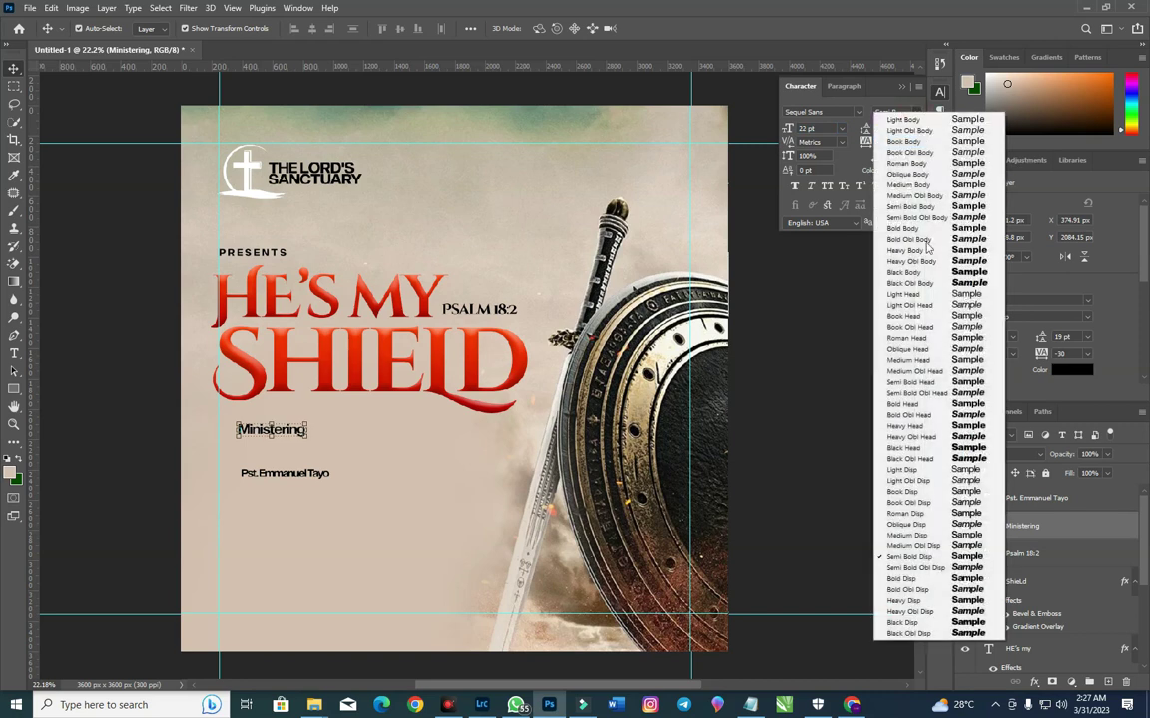
left_click(964, 538)
Step: Enlarge the minister's name line and set it to Bold Disp with -30 tracking
left_click_drag(316, 475, 327, 452)
key("ctrl+z")
key("ctrl+t")
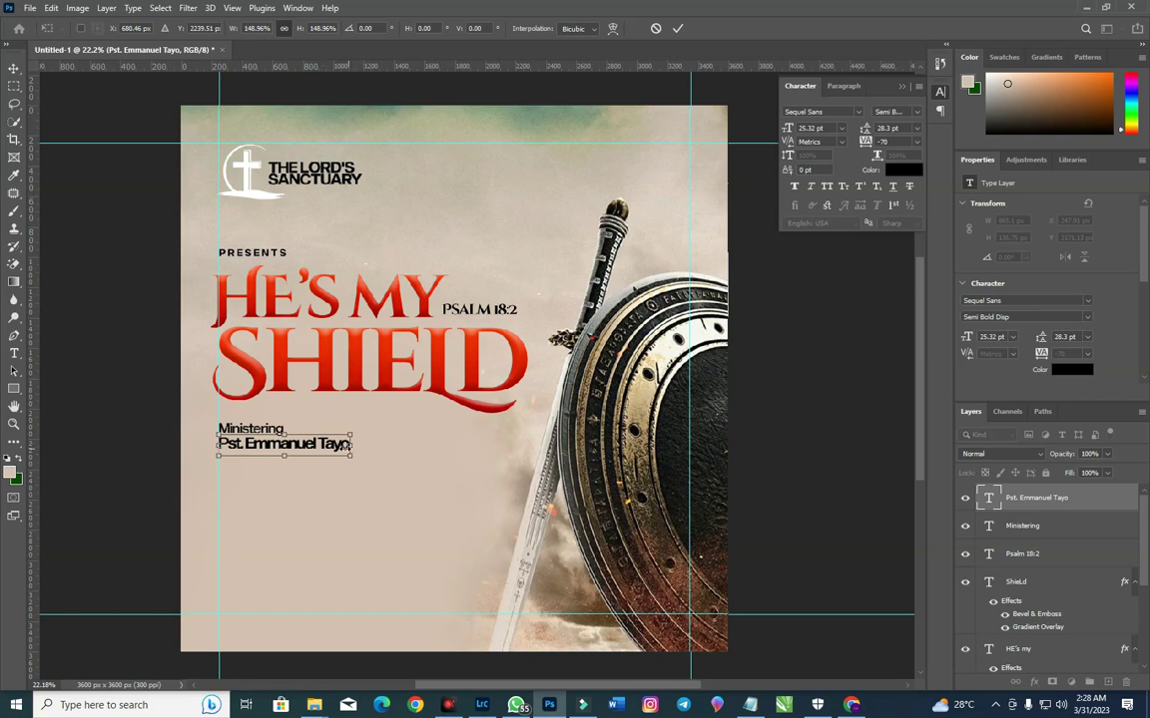
key("Return")
left_click(893, 111)
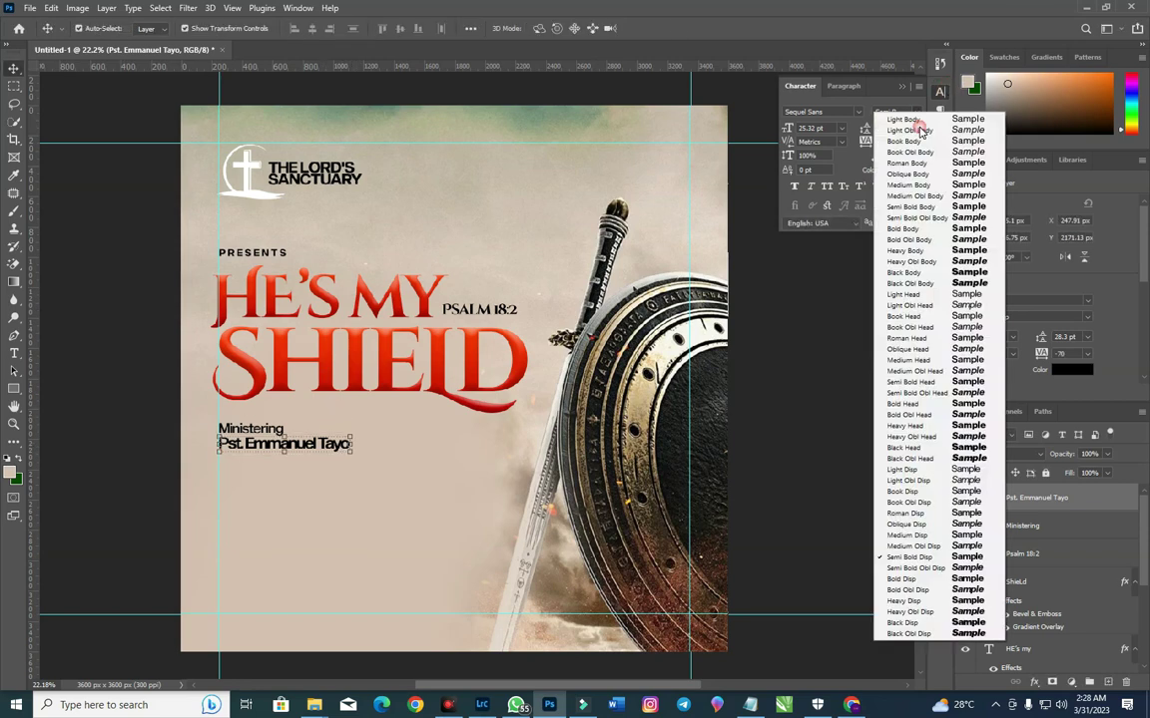
left_click(973, 579)
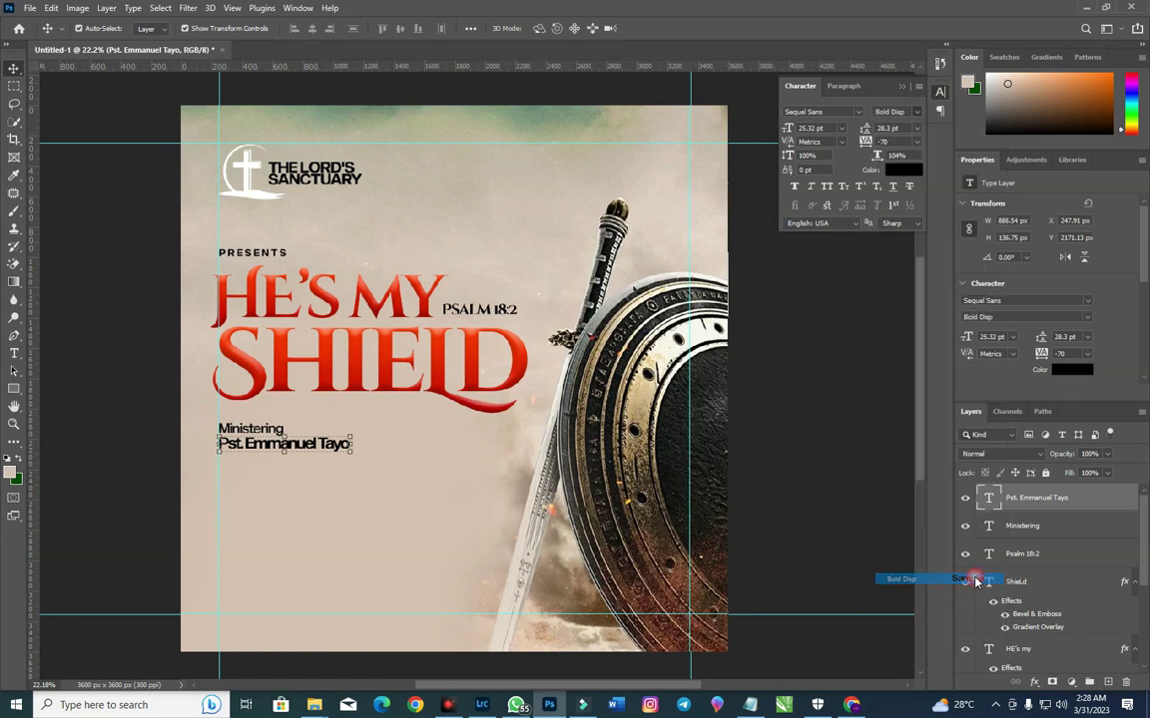
double_click(901, 142)
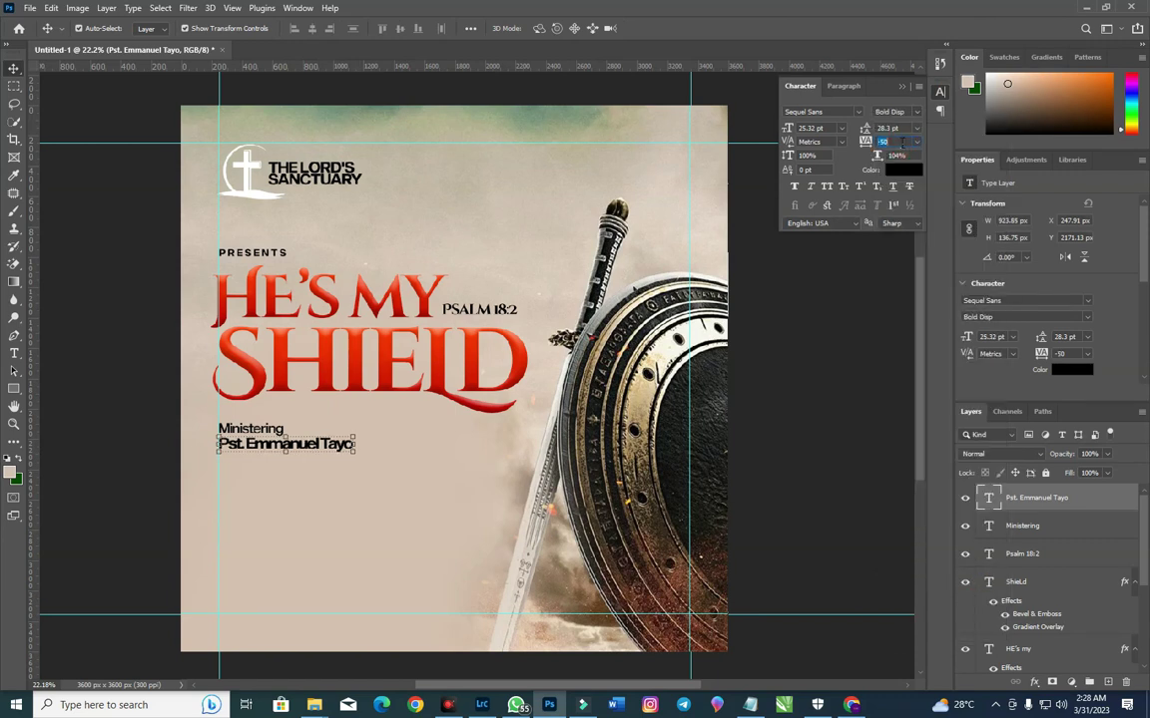
type("-30")
key("Return")
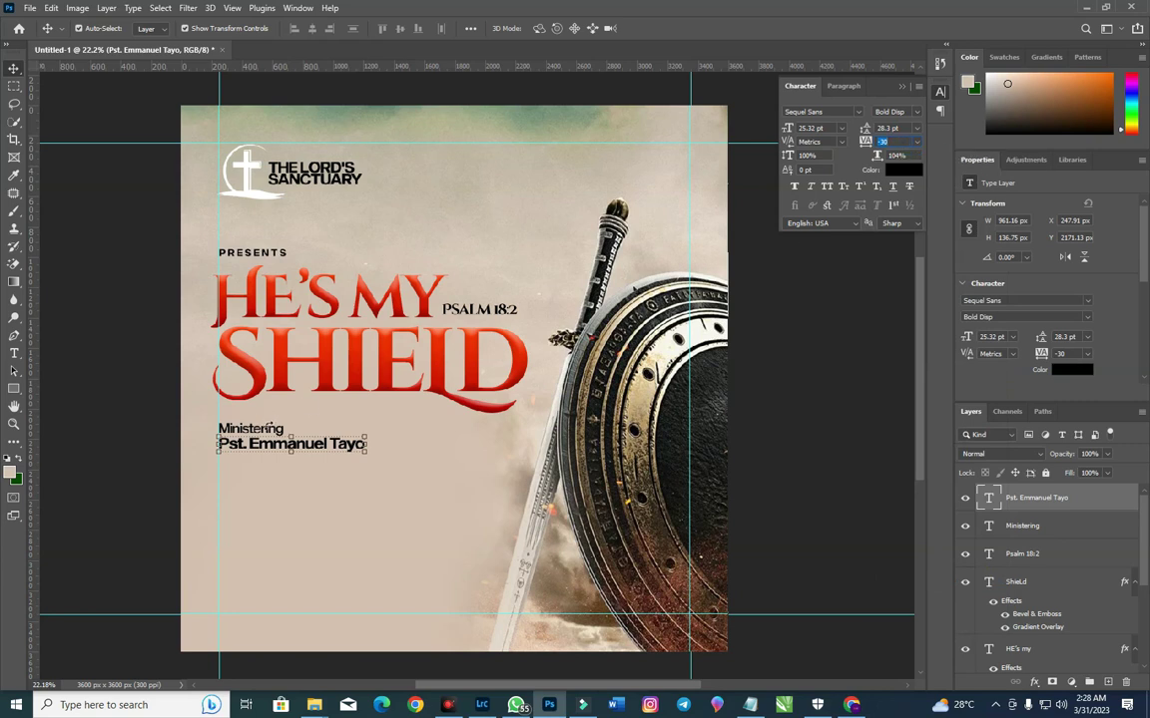
left_click(275, 427)
Step: Color the Ministering label red (e52600), sampled from the headline text
left_click(909, 171)
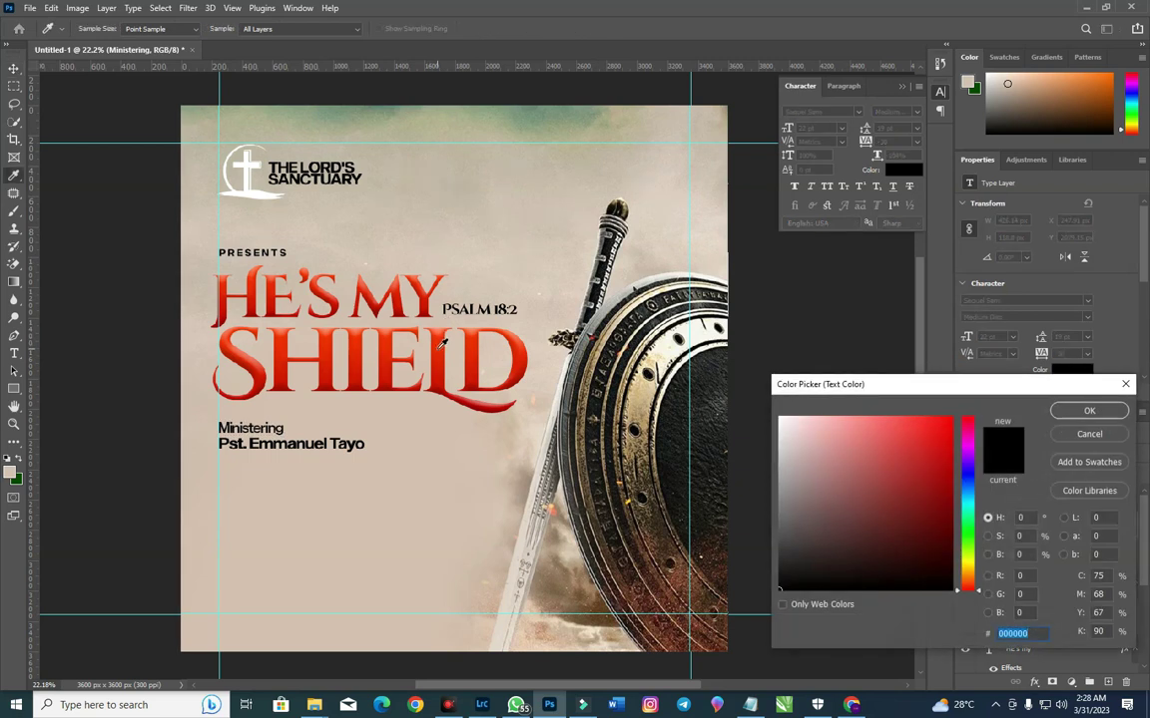
left_click(399, 311)
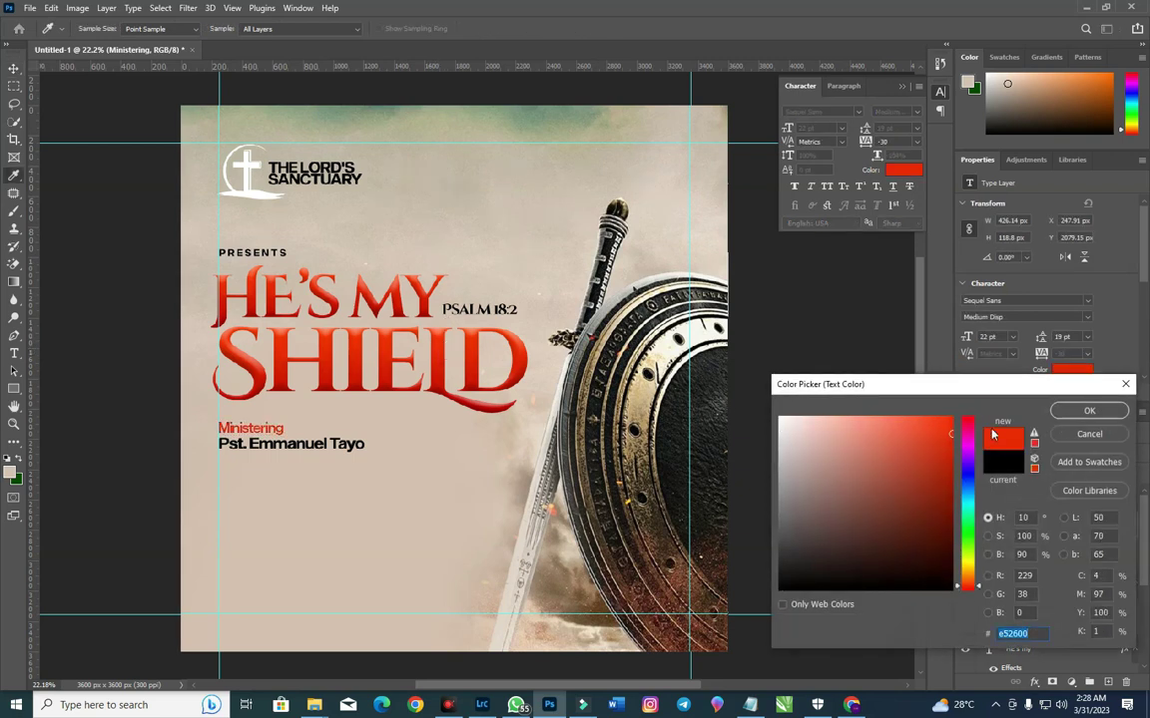
key("Return")
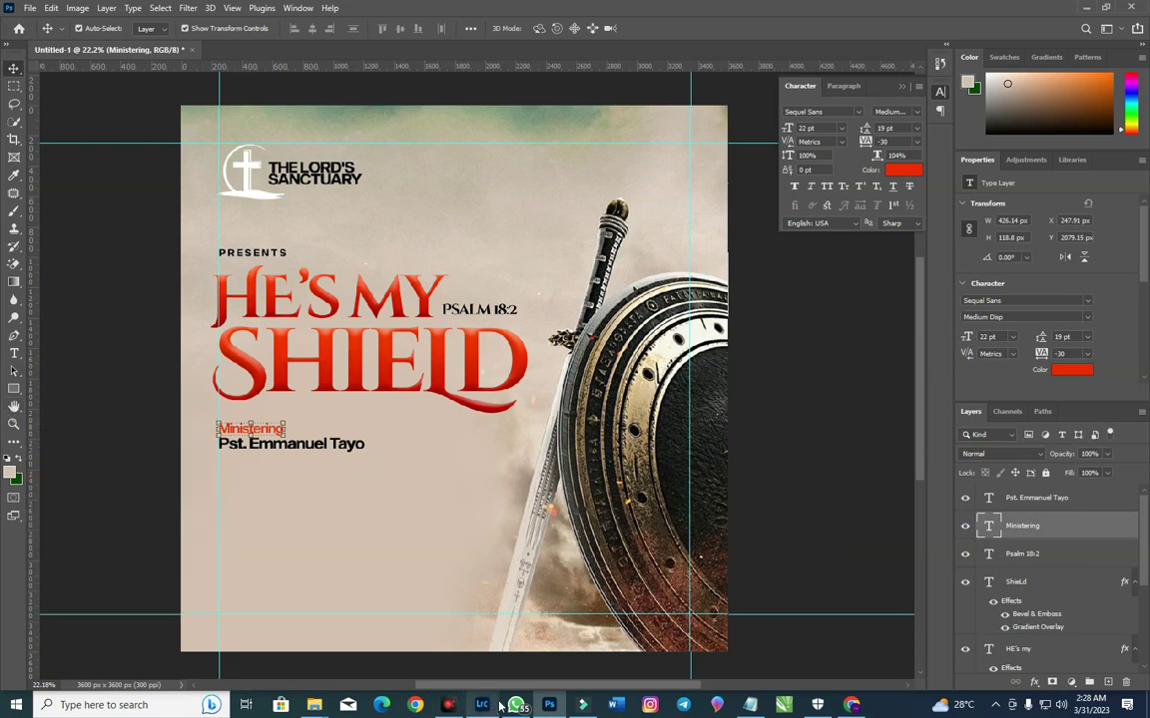
Step: Copy the date, venue, address and contact lines from the SHIELD notes, then return to Photoshop
left_click(749, 704)
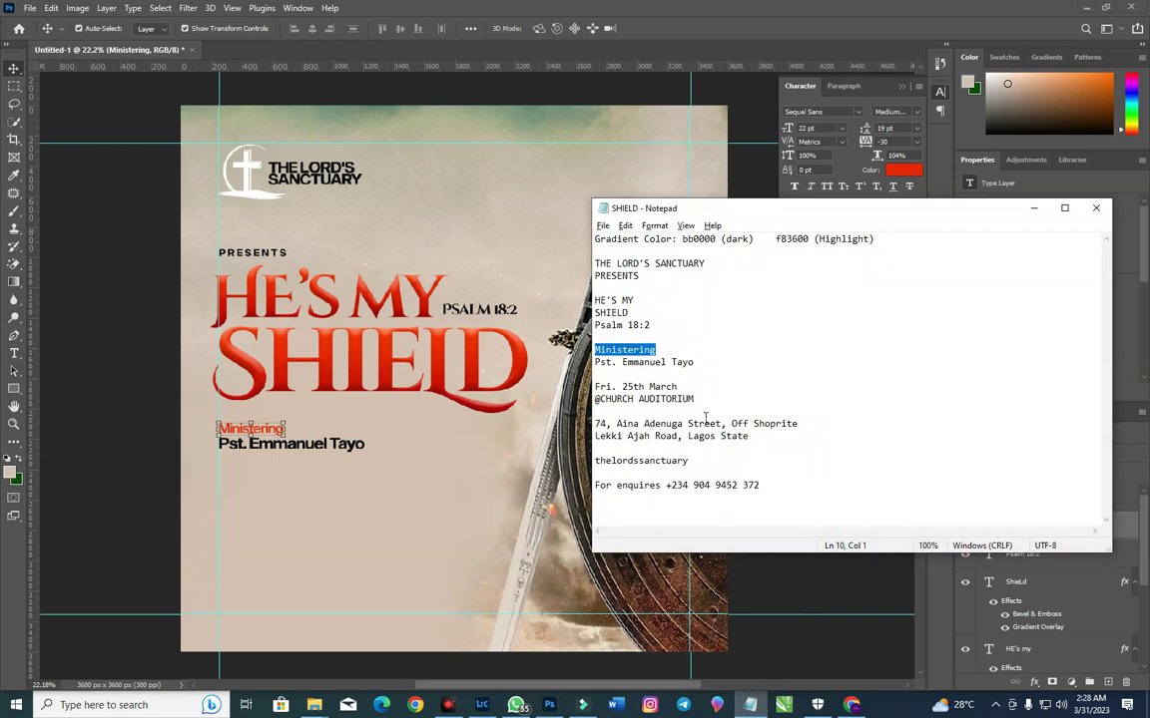
left_click_drag(766, 485, 596, 382)
right_click(599, 391)
left_click(633, 436)
left_click(241, 506)
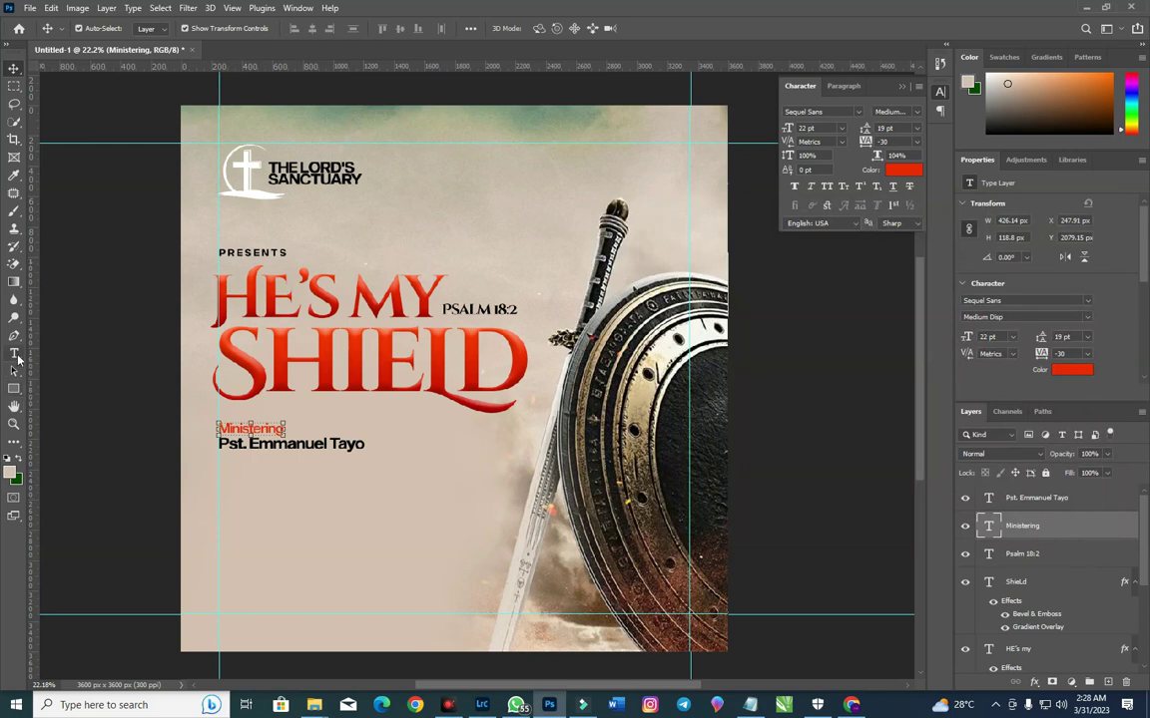
Step: Paste the event details as a text block below the minister's name, adding '| 5pm'
left_click(14, 353)
left_click(234, 487)
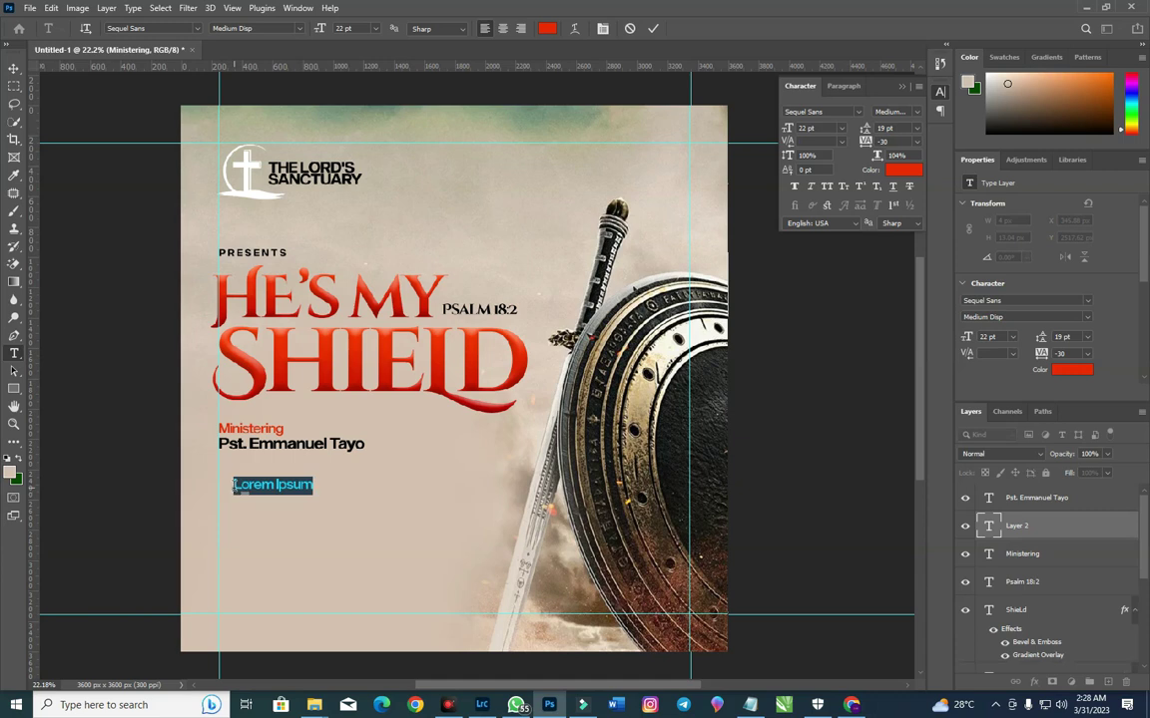
key("ctrl+v")
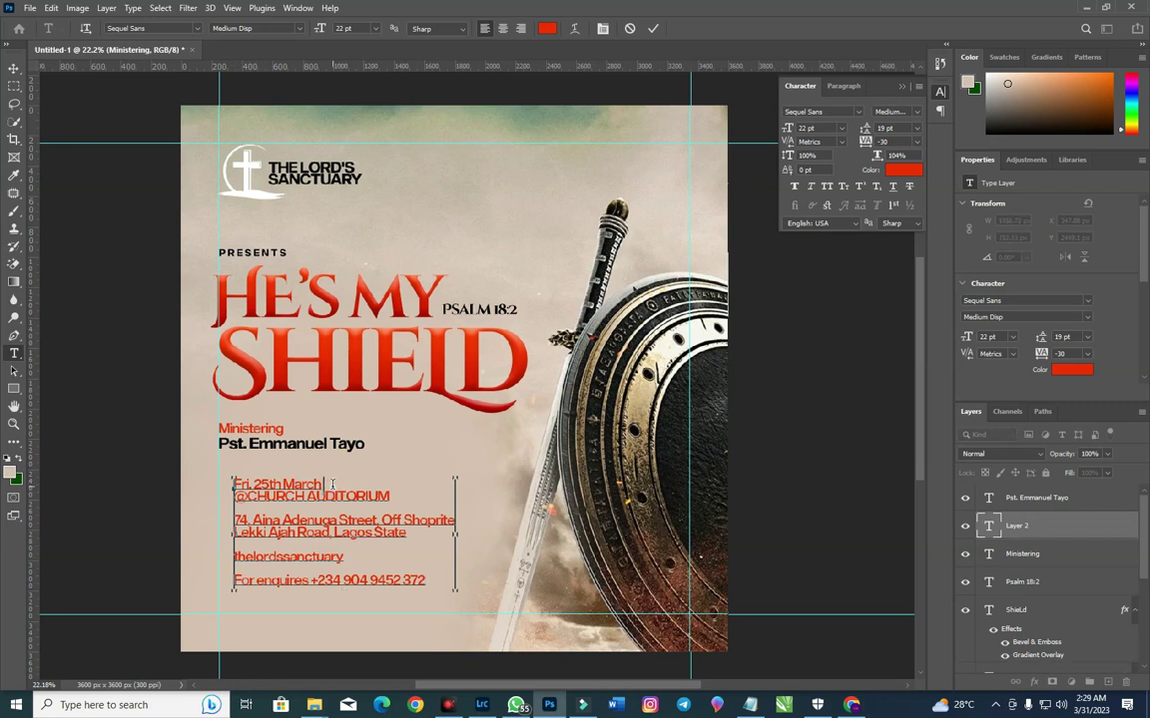
type("| 5pm")
Step: Cut the Fri. 25th March || 5pm line from the block and move the block lower
triple_click(335, 493)
triple_click(334, 487)
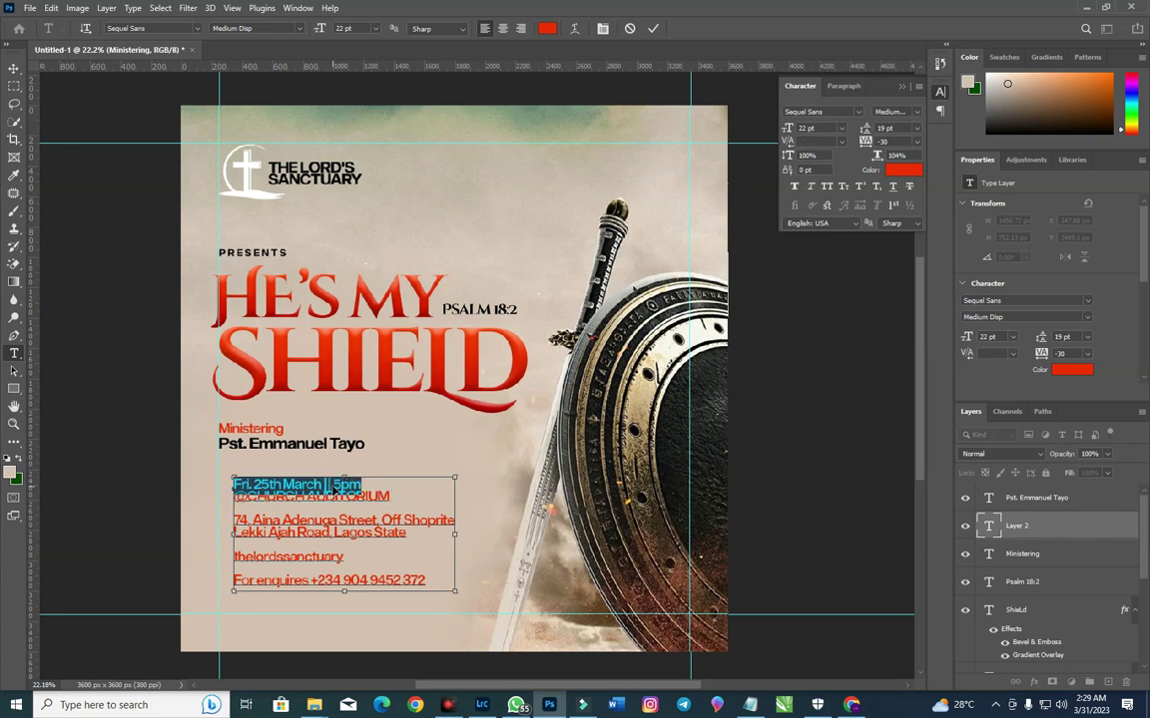
key("BackSpace")
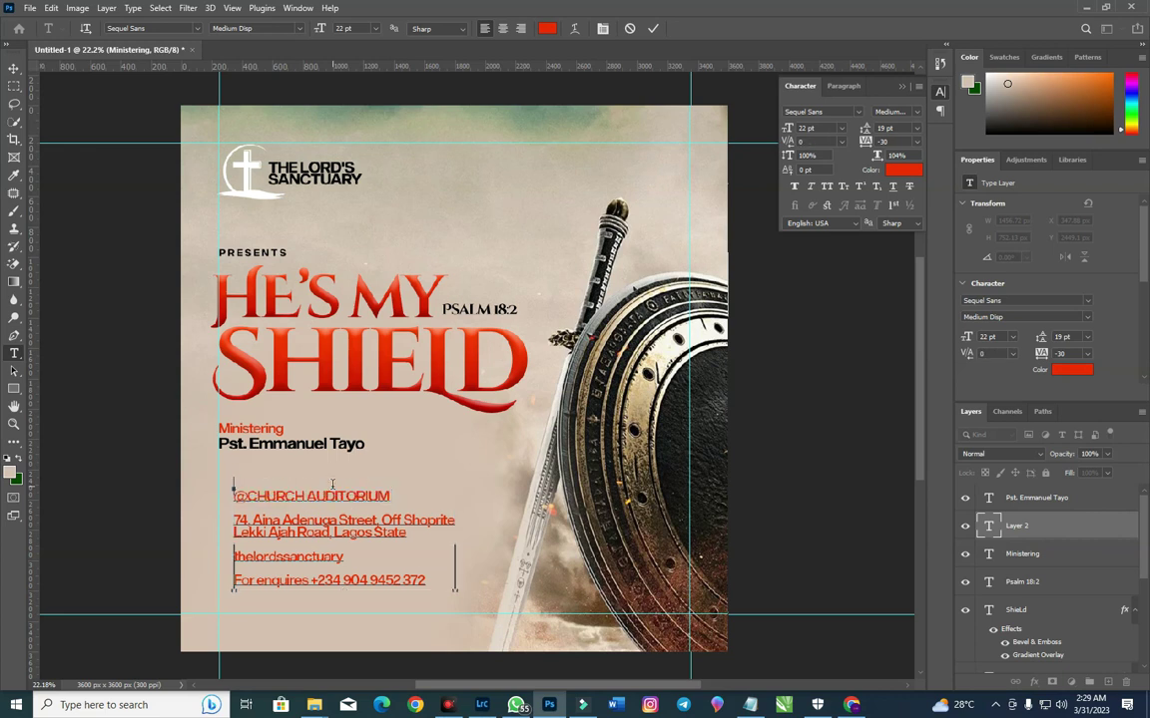
key("Delete")
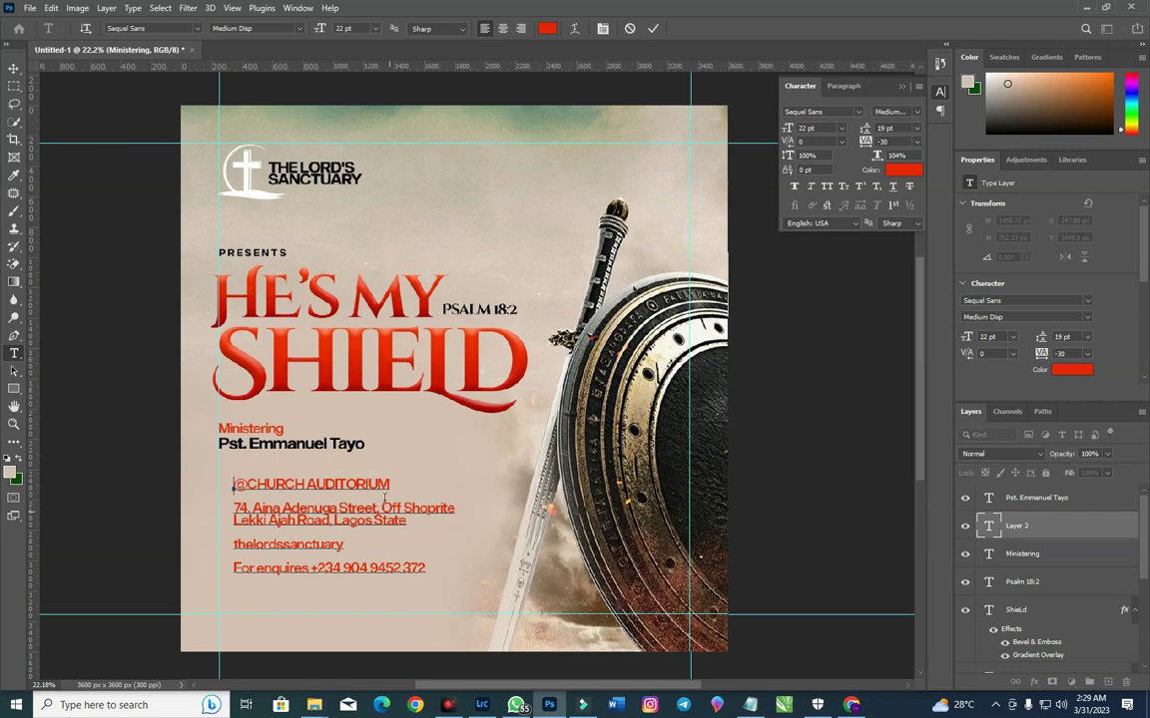
left_click_drag(378, 492, 360, 538)
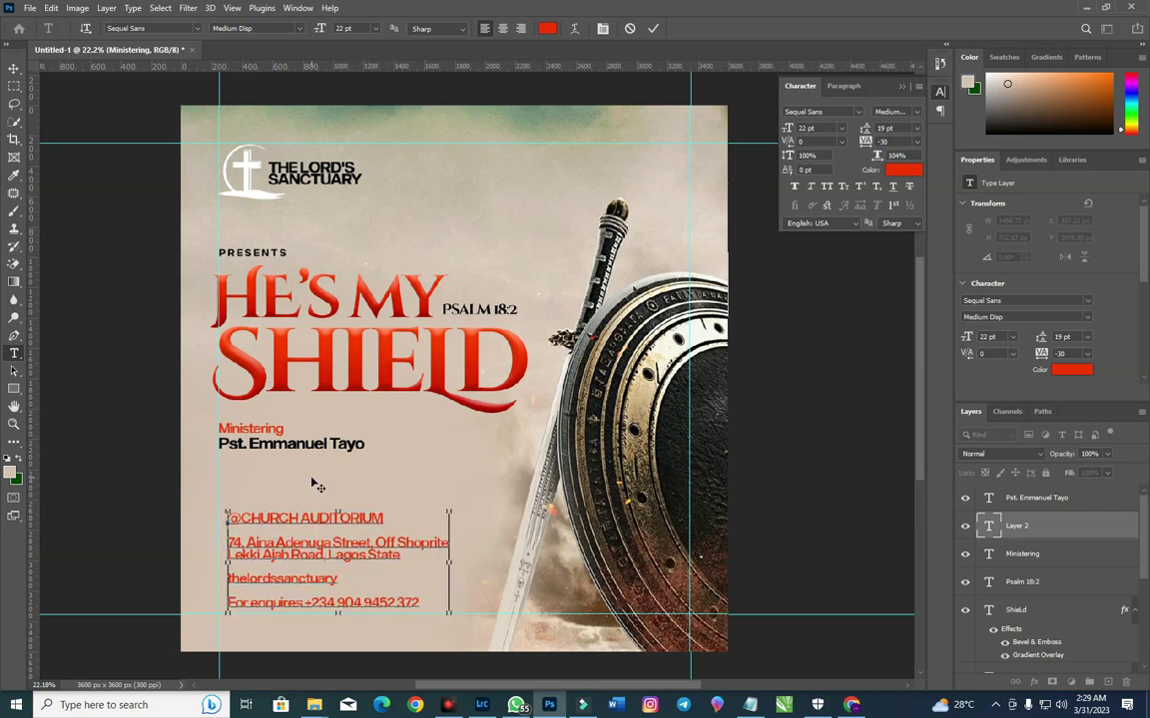
left_click(653, 28)
Step: Paste the date line into its own separate text layer
left_click(246, 477)
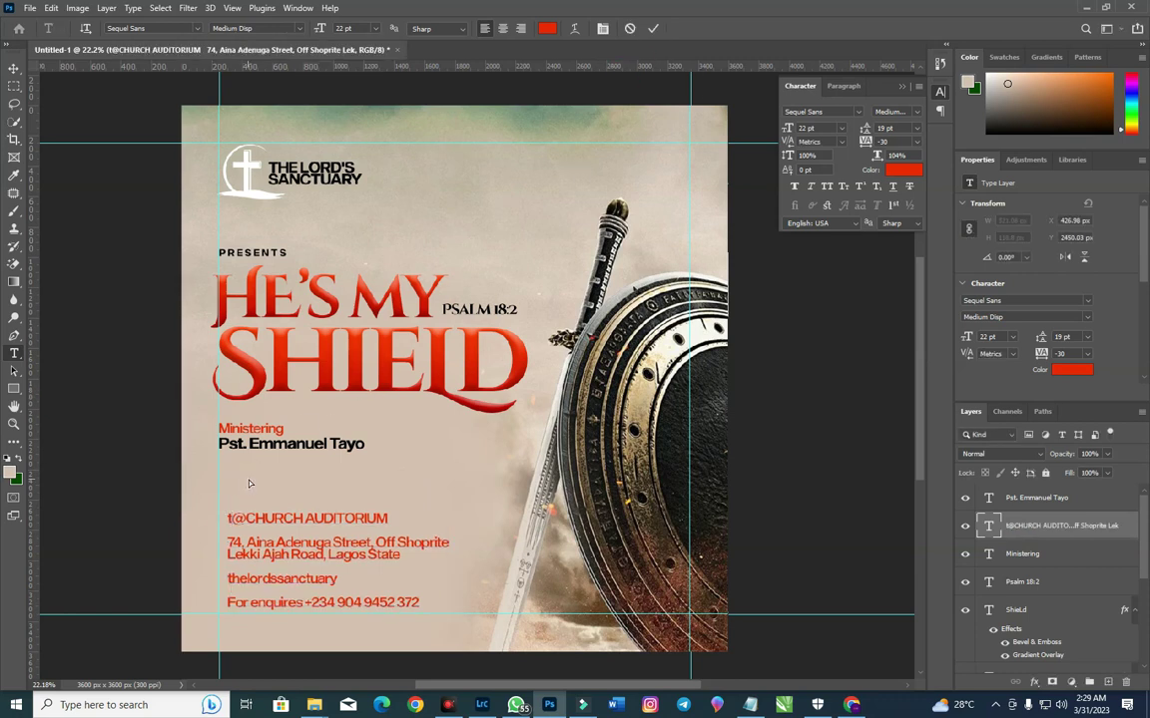
key("ctrl+v")
left_click(14, 68)
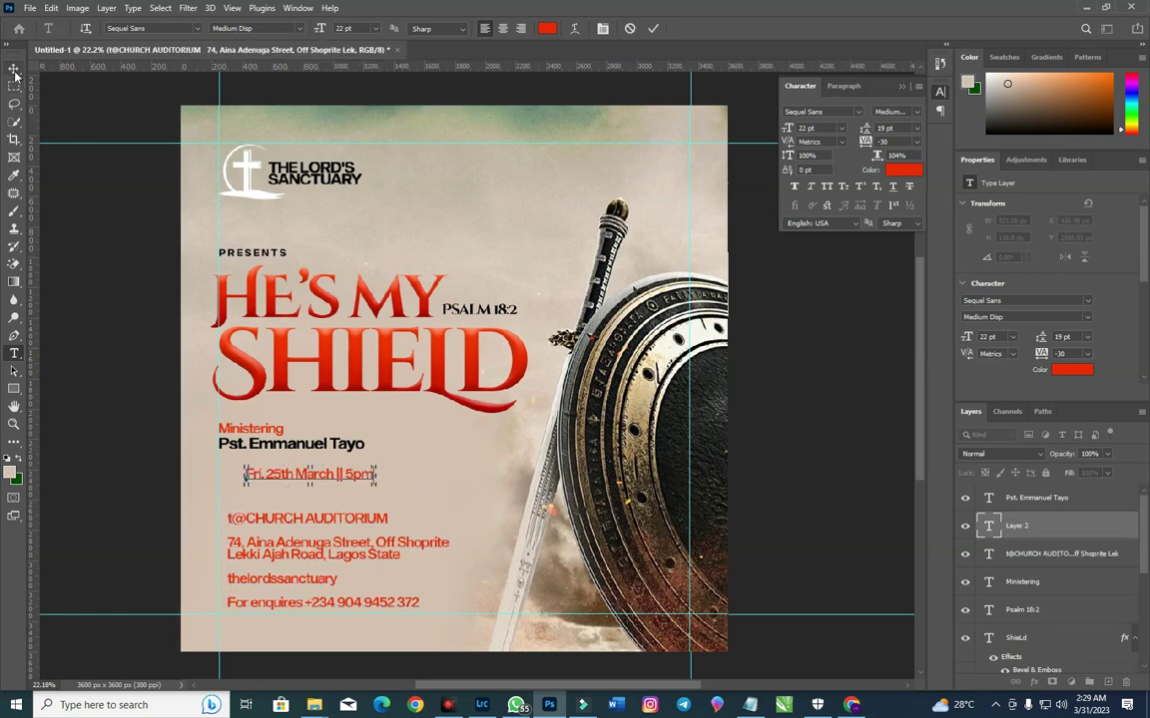
Step: Scale the date line to about 155% and nudge it left to align with the credits
left_click_drag(372, 483, 396, 481)
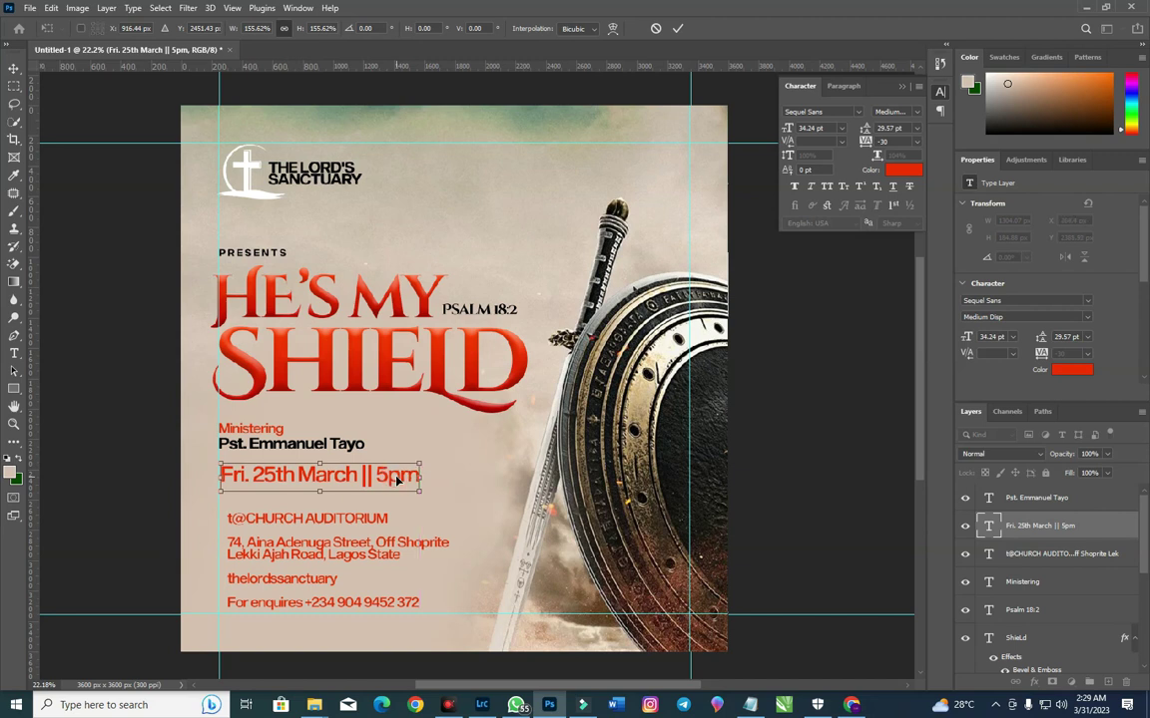
key("Left")
key("Left")
key("Left")
key("Left")
key("Left")
key("Left")
key("Left")
key("Left")
key("Left")
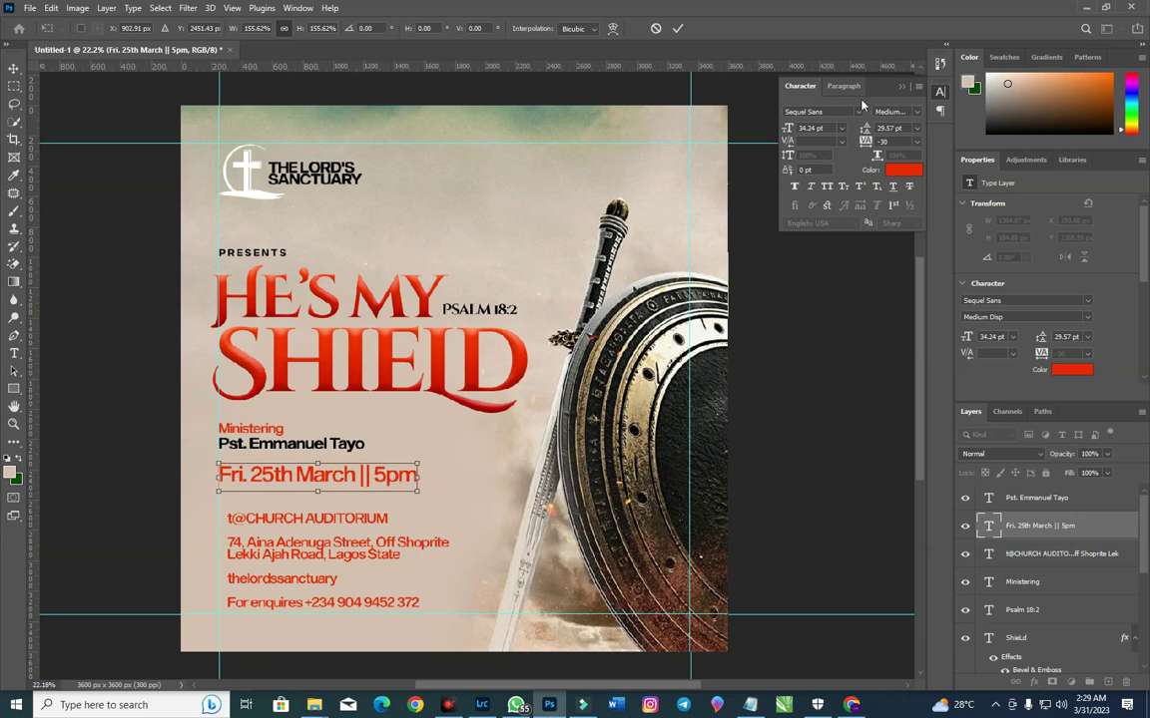
left_click(917, 118)
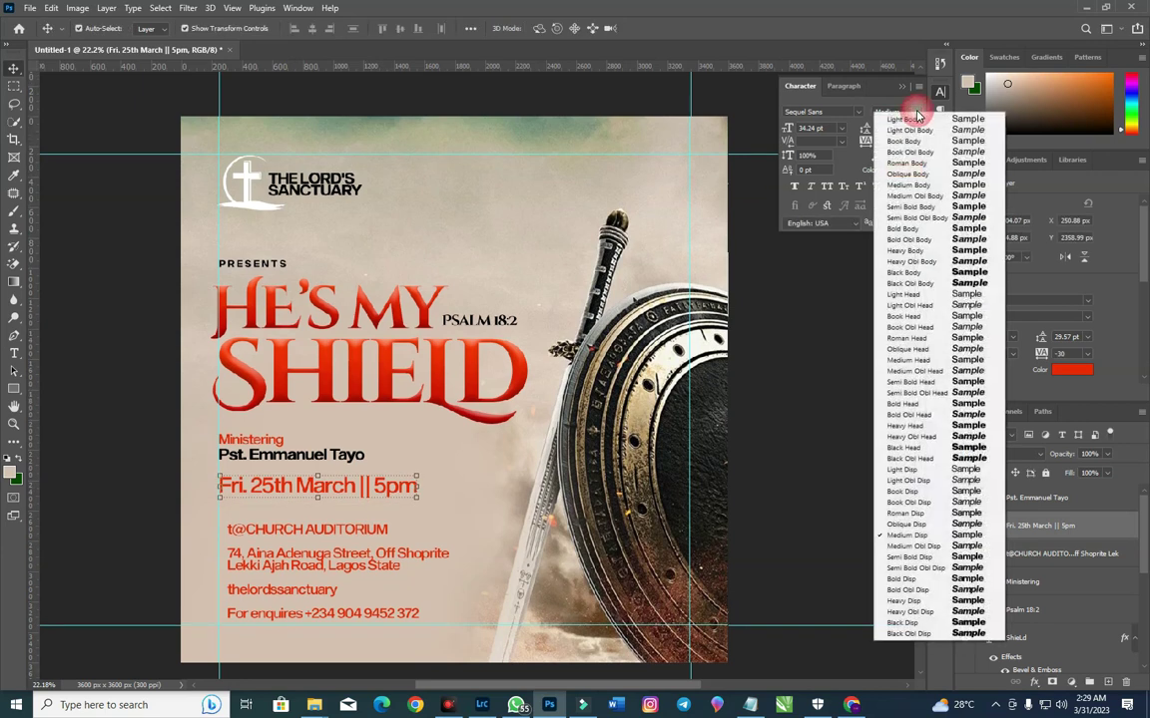
Step: Set the date line to Roman Disp and make 5pm Sequel Sans Heavy Disp
left_click(966, 513)
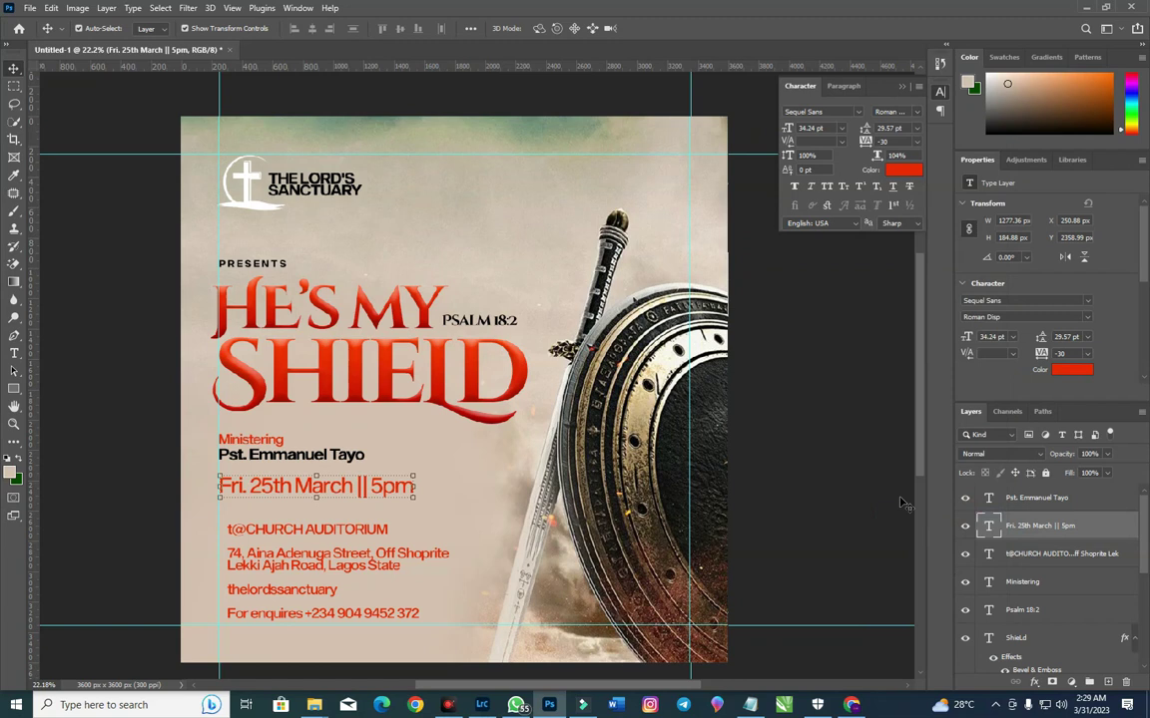
double_click(374, 494)
left_click(373, 487)
key("BackSpace")
left_click_drag(374, 487, 417, 489)
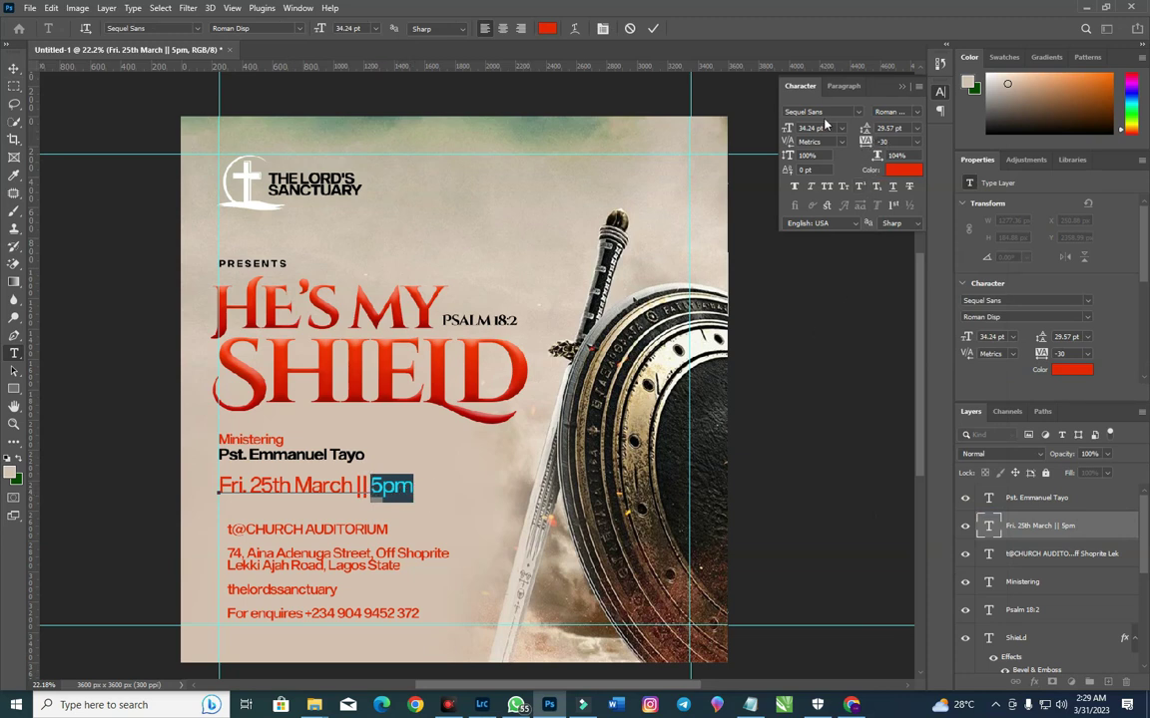
left_click(857, 112)
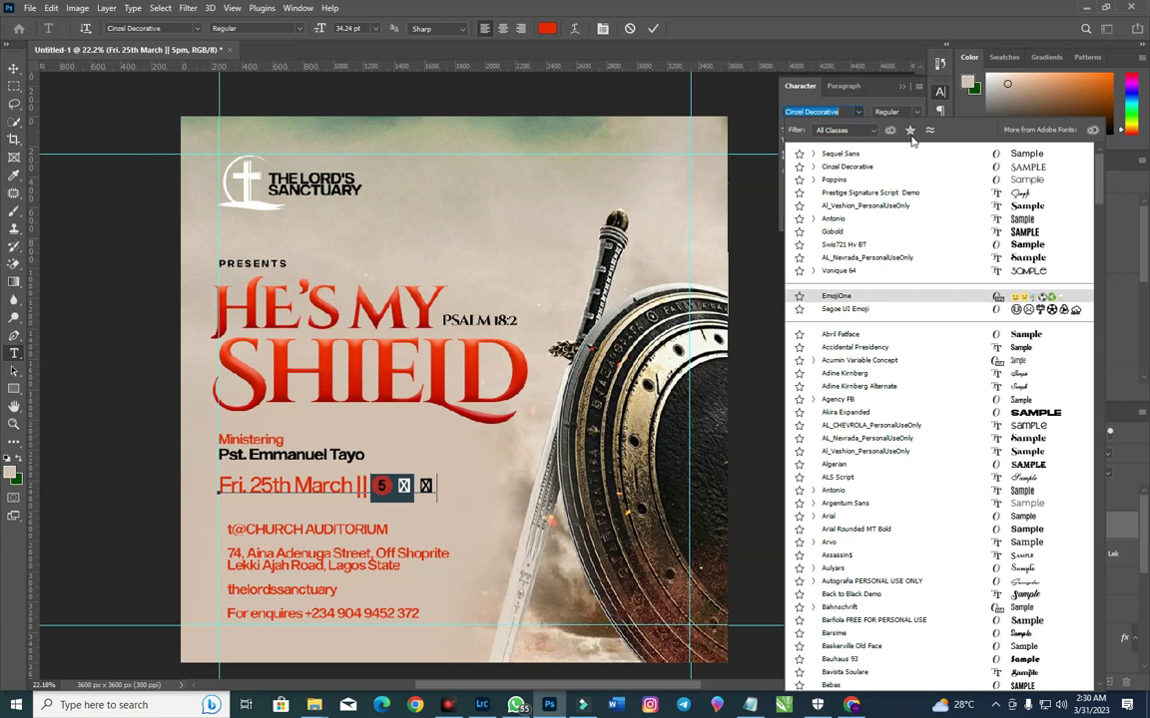
left_click(825, 101)
left_click(898, 112)
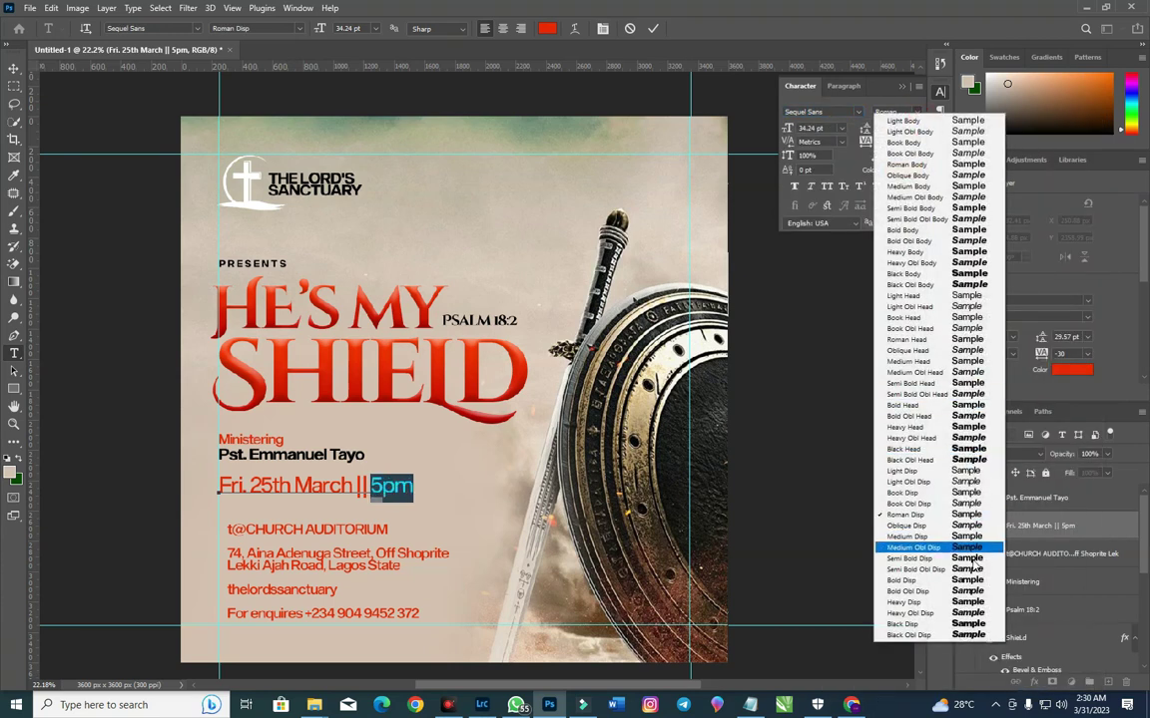
left_click(948, 602)
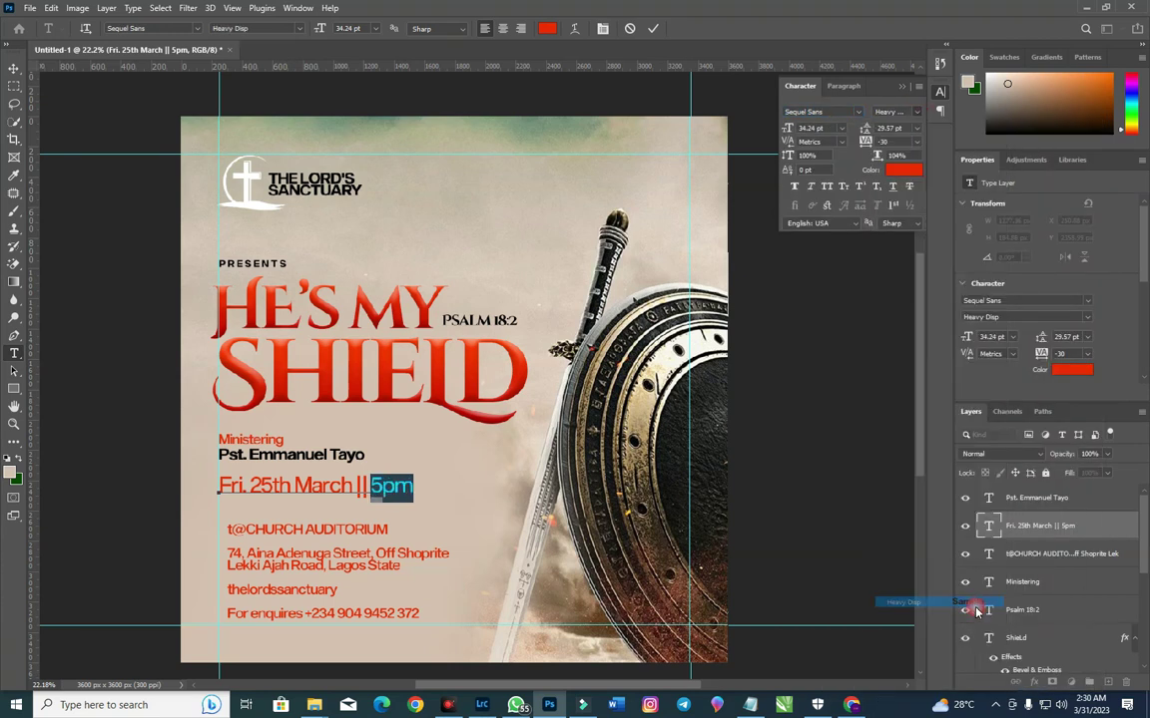
Step: Make 'Fri. 25th March ||' black (000000) and enlarge the date line to 35.93 pt
left_click_drag(369, 486, 225, 486)
left_click(903, 170)
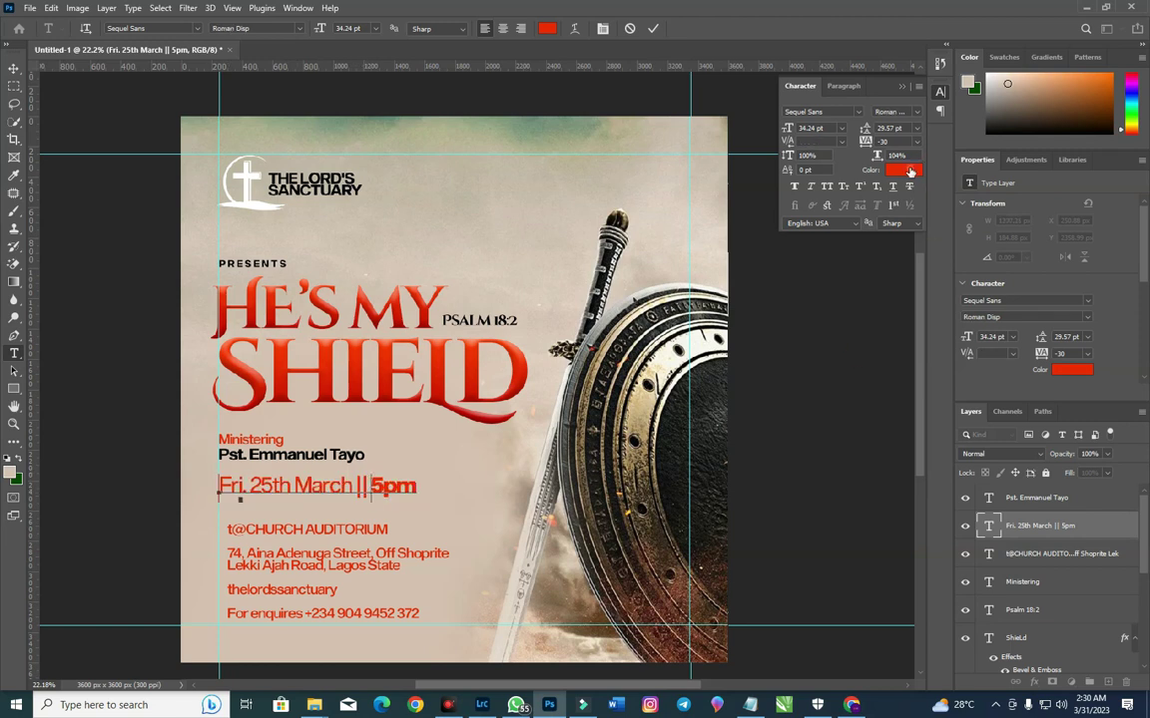
left_click_drag(790, 526, 772, 648)
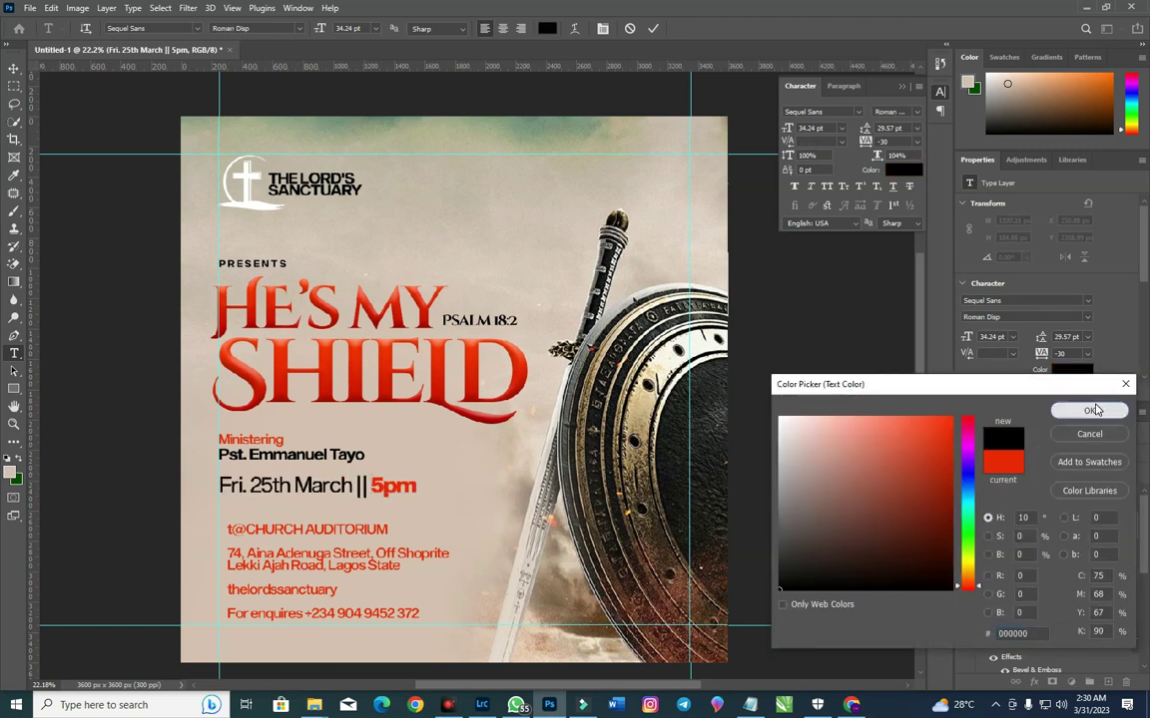
left_click(1089, 411)
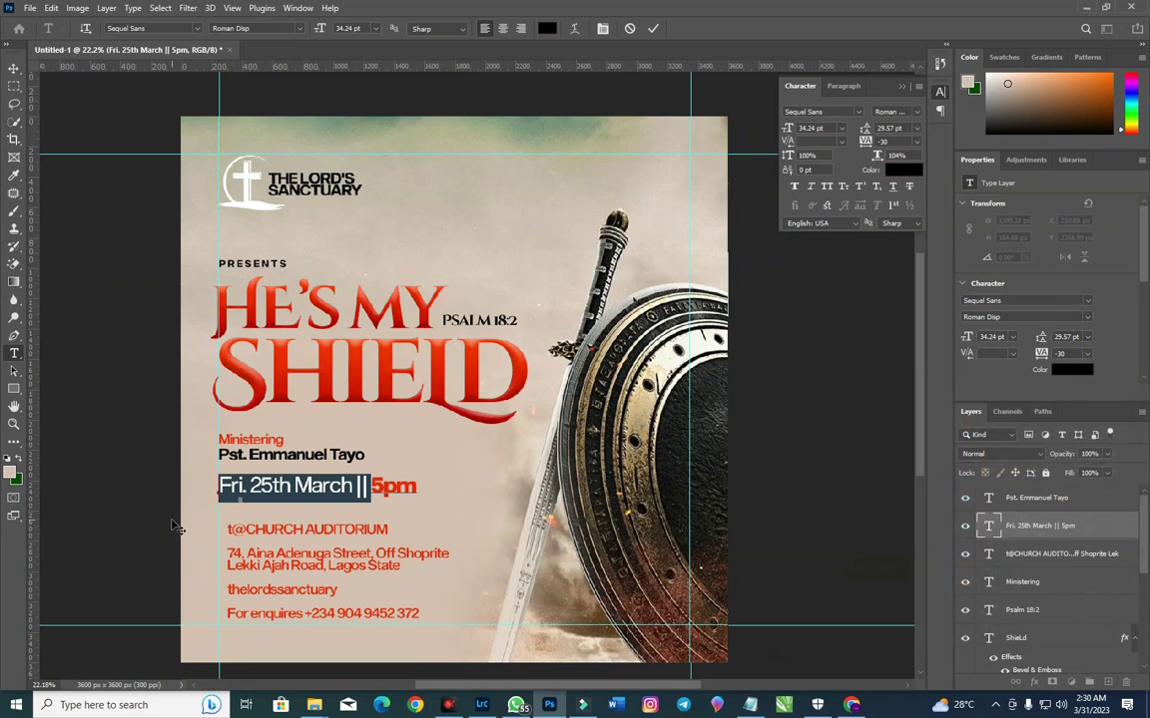
key("ctrl+Return")
key("ctrl+t")
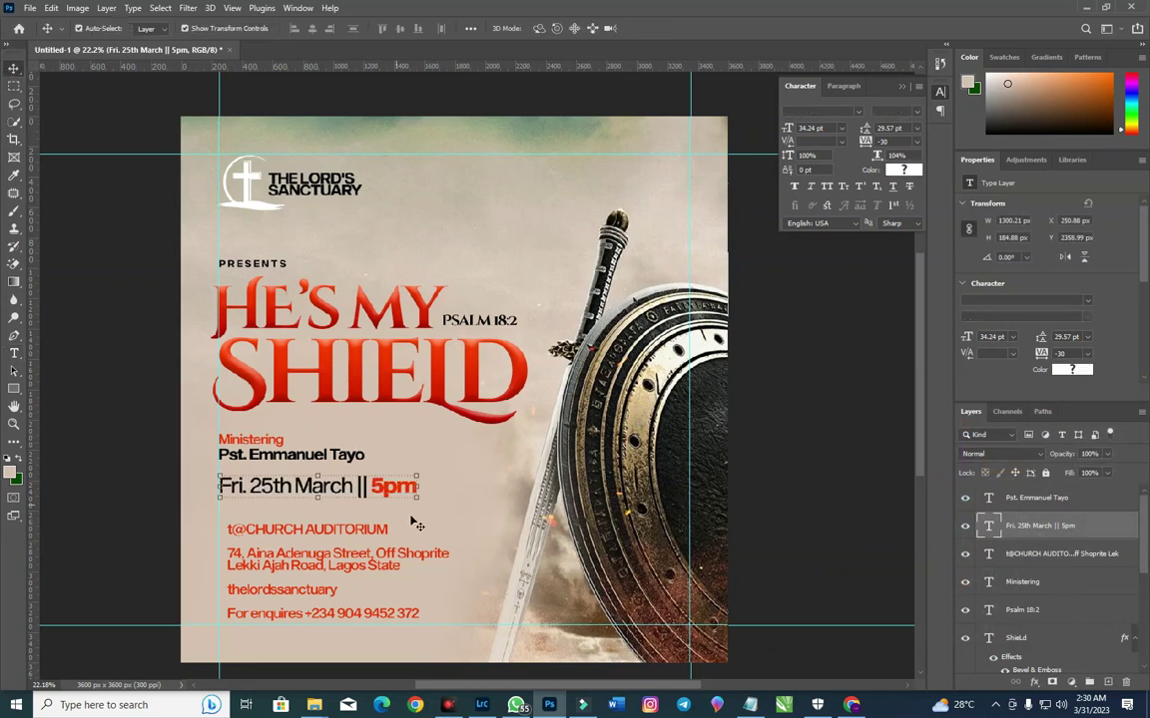
left_click_drag(417, 497, 428, 503)
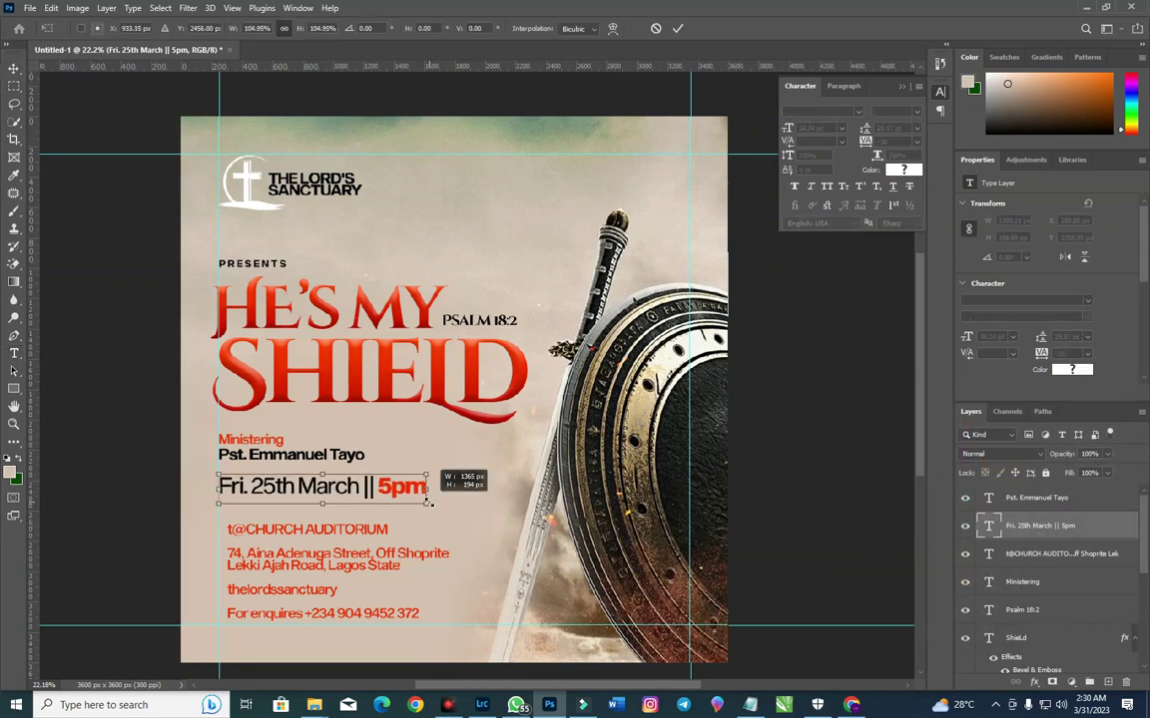
key("Return")
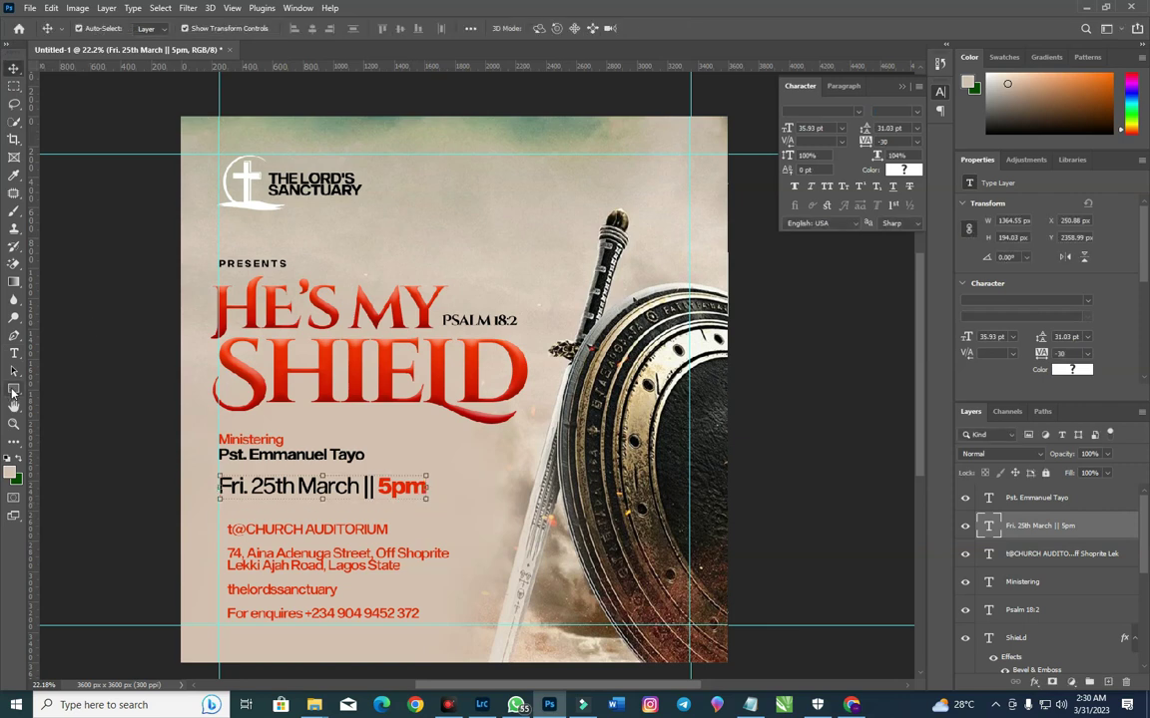
Step: Draw a horizontal line under the minister's name with the Line Tool
left_click(13, 388)
right_click(13, 388)
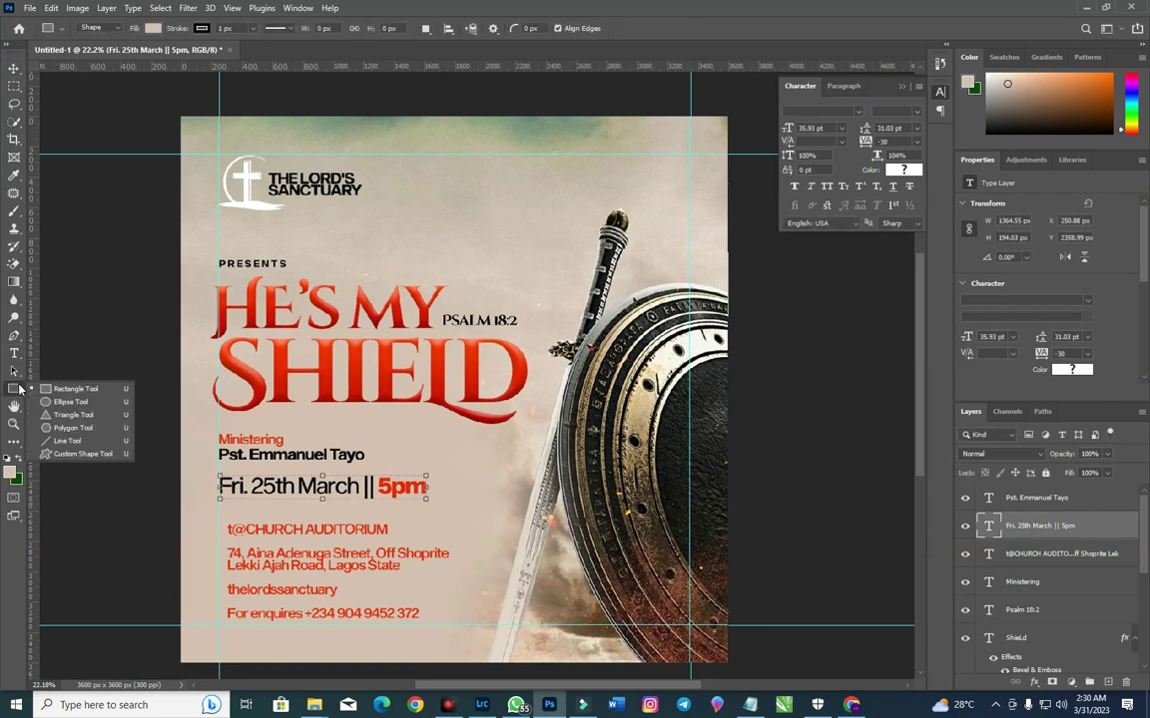
left_click(87, 445)
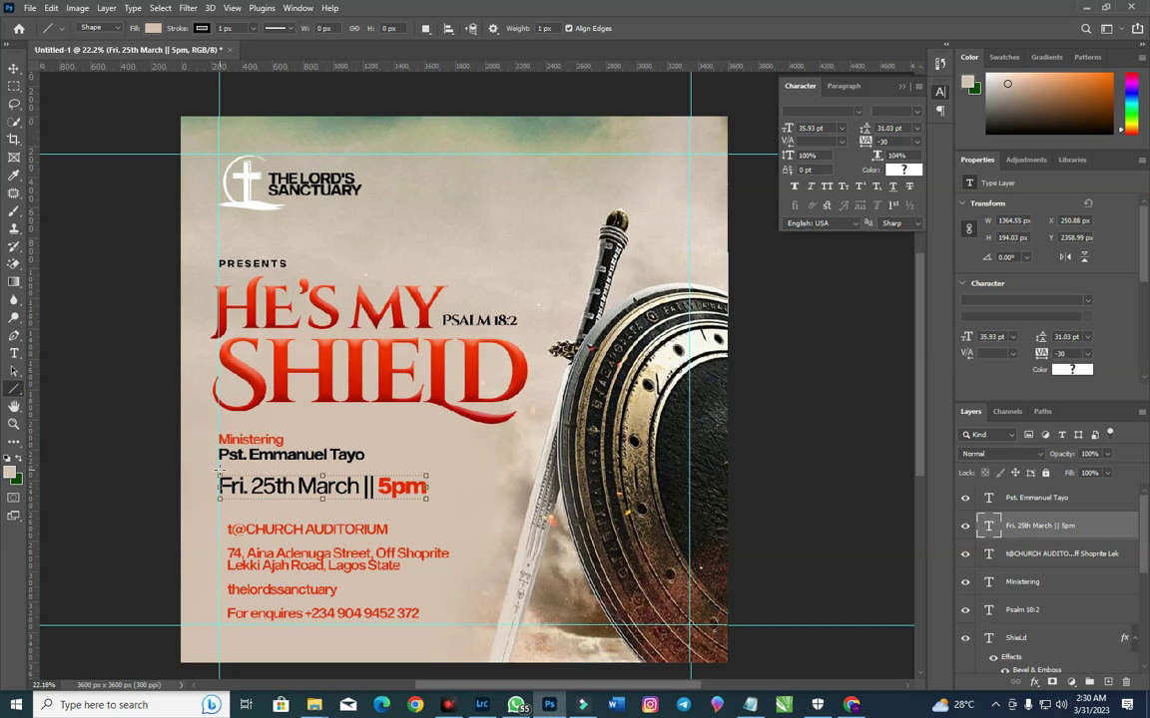
left_click_drag(220, 468, 390, 467)
left_click_drag(426, 488, 430, 488)
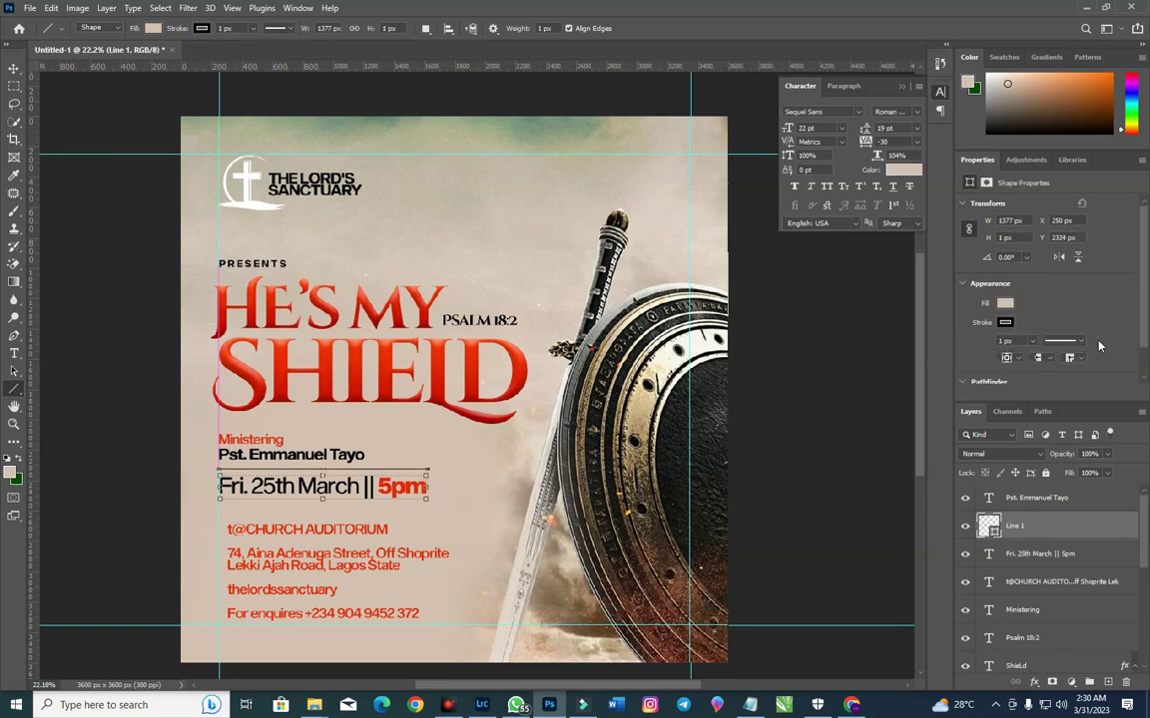
Step: Set the line's stroke colour to red
left_click(1004, 323)
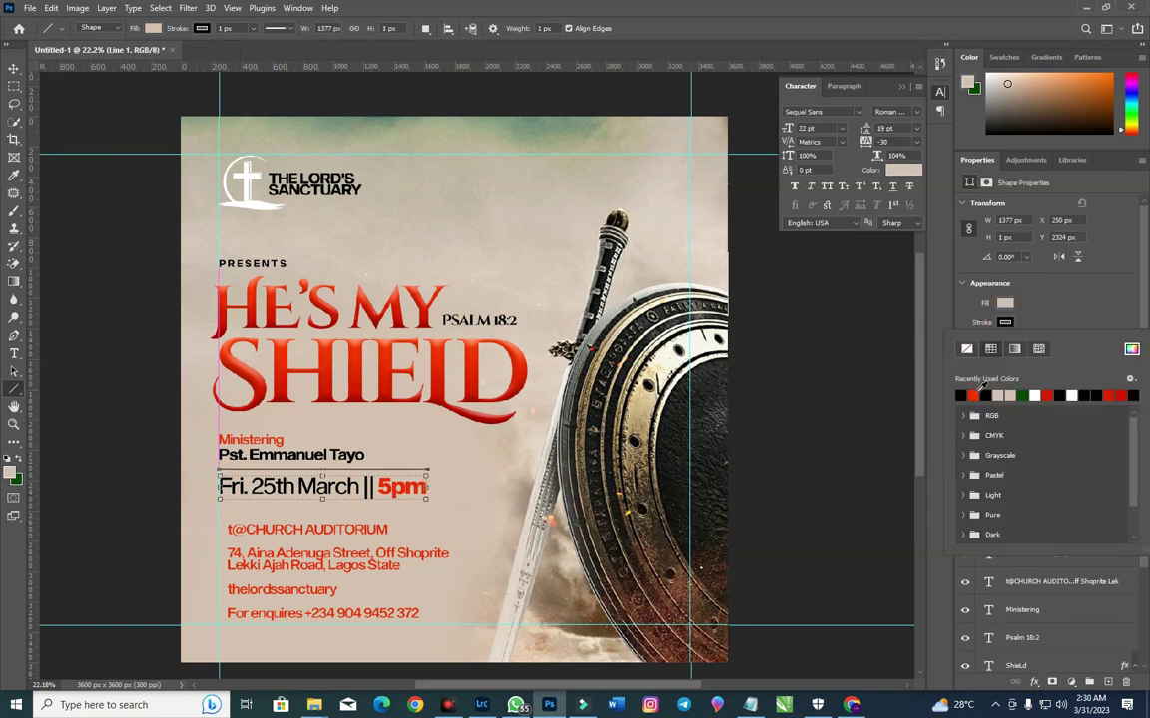
left_click(973, 395)
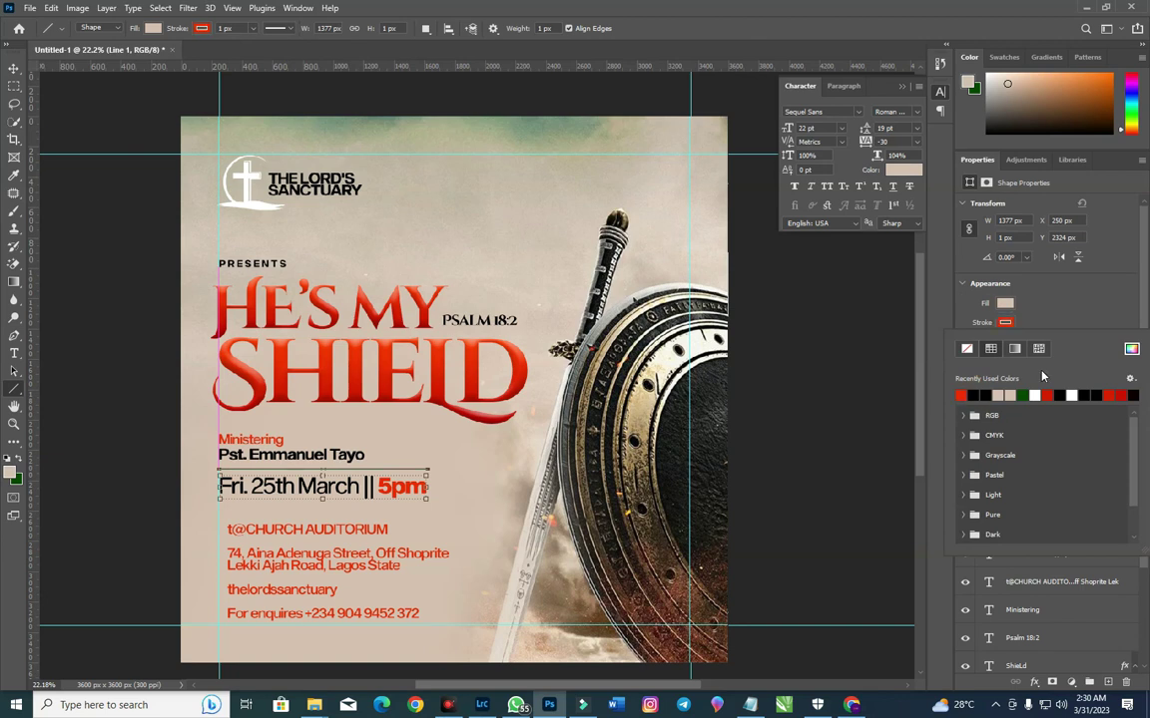
scroll(844, 342, "down", 1)
left_click(1011, 348)
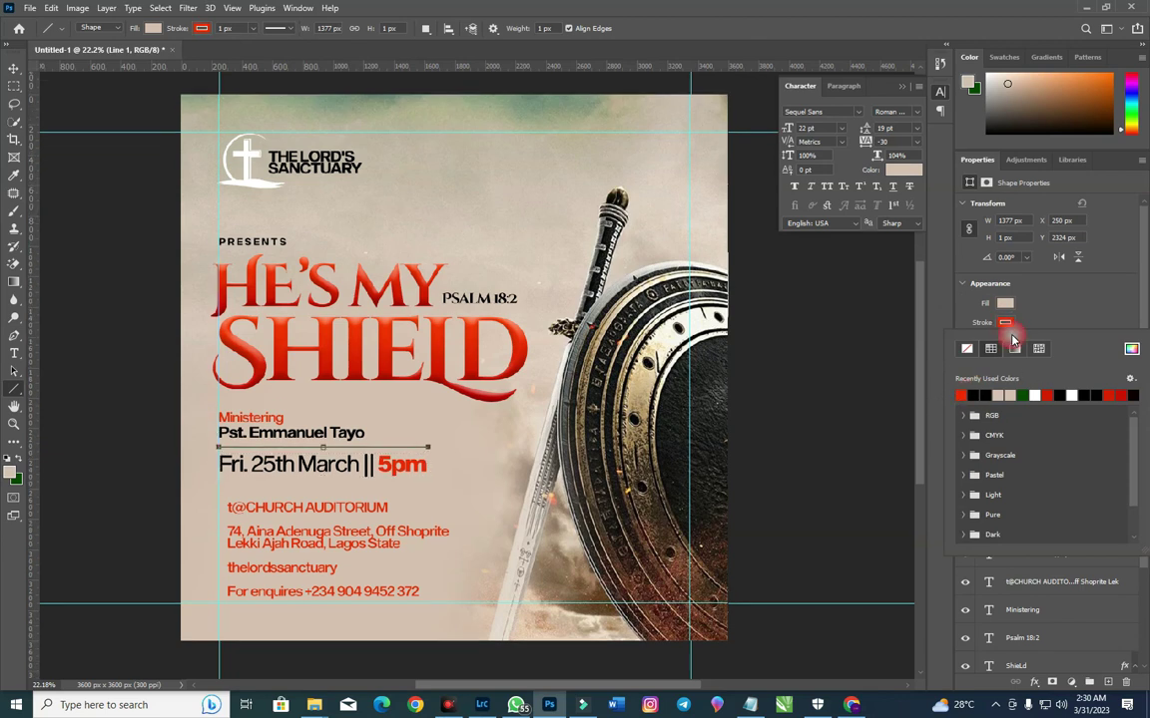
scroll(900, 323, "down", 1)
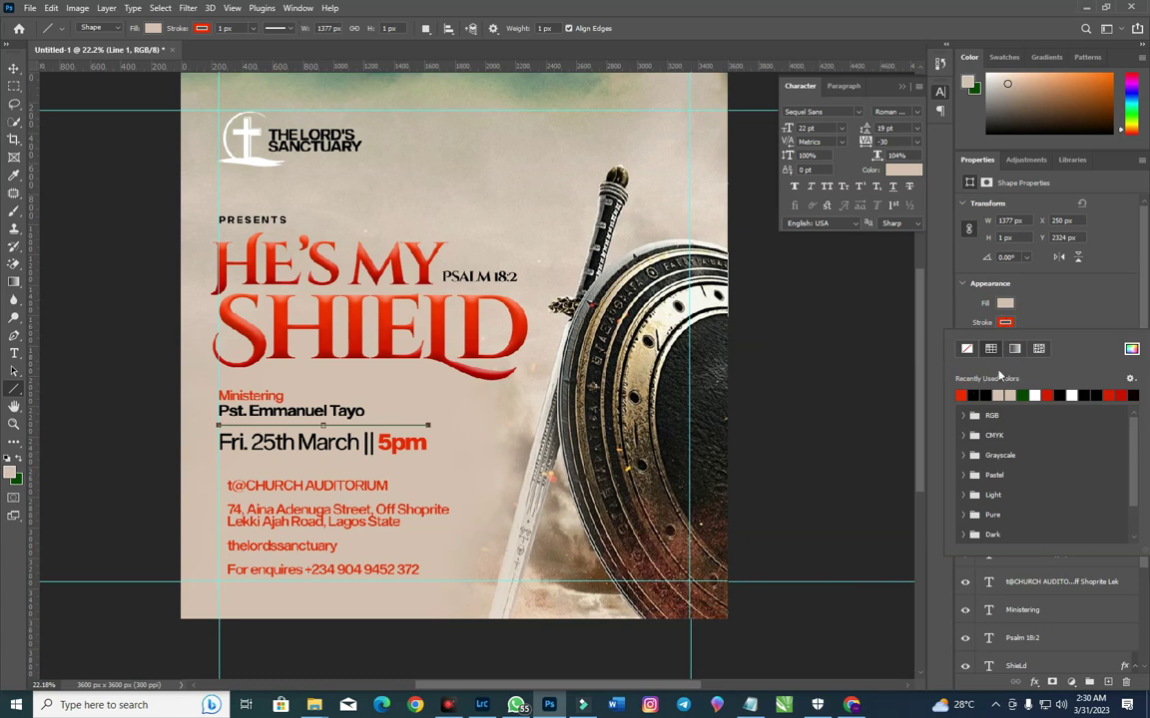
scroll(886, 347, "down", 1)
left_click(938, 304)
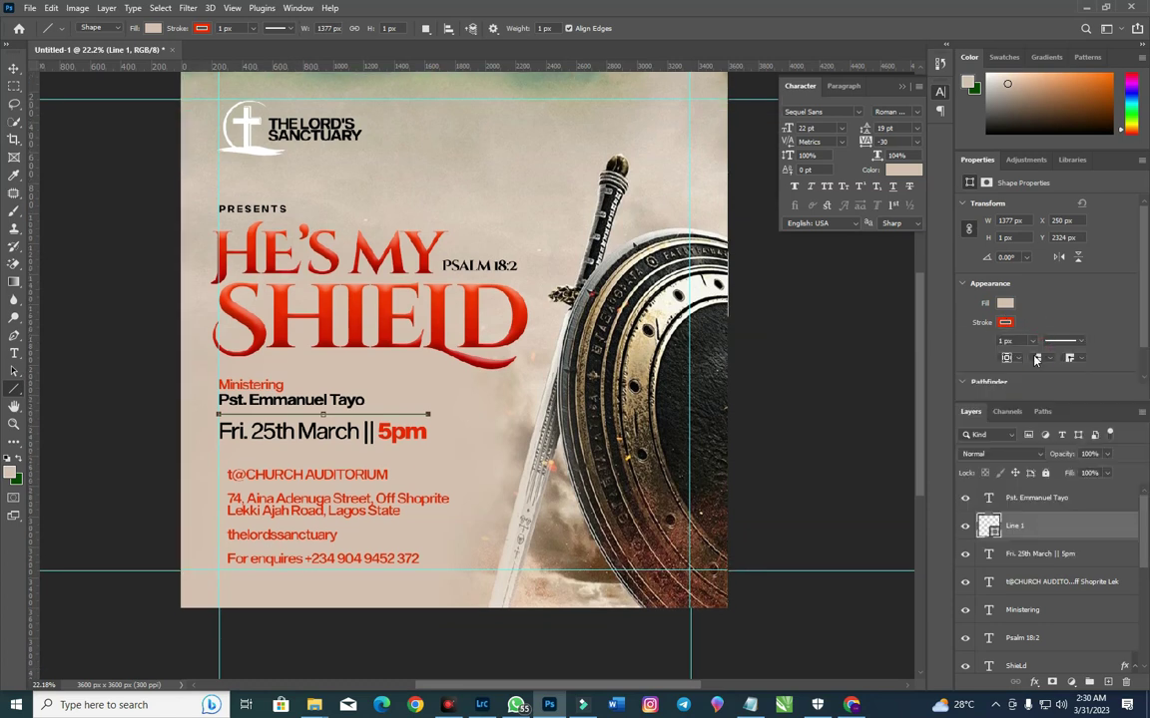
Step: Set the line's stroke width to 10.52 px
left_click(1033, 346)
left_click_drag(1041, 361, 1048, 362)
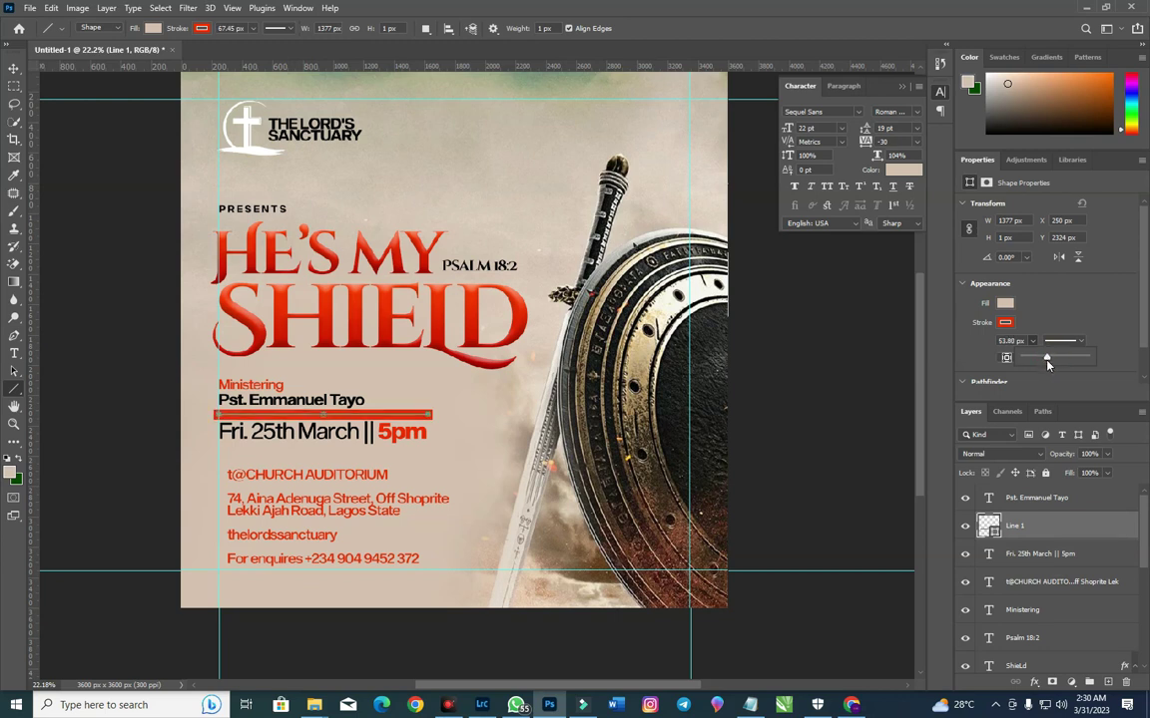
left_click_drag(1041, 367, 1037, 368)
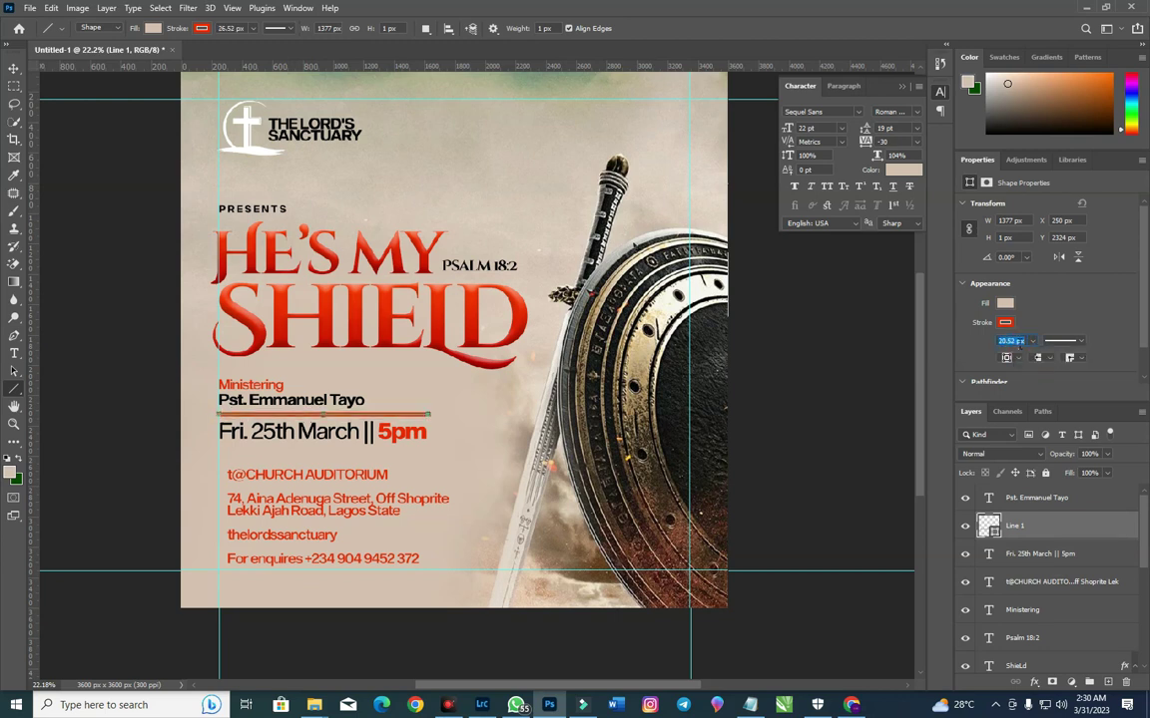
scroll(1018, 346, "down", 6)
key("Return")
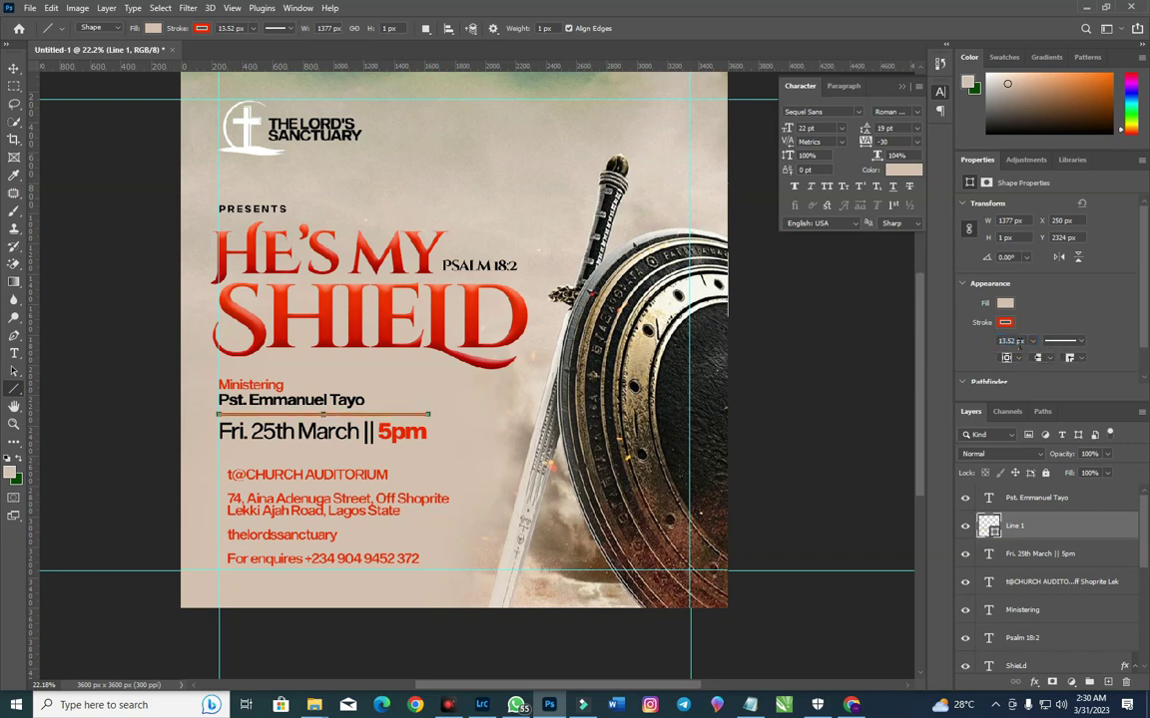
scroll(1018, 340, "down", 3)
key("Return")
Step: Place a copy of the red line below the date line with the Move tool
left_click(14, 68)
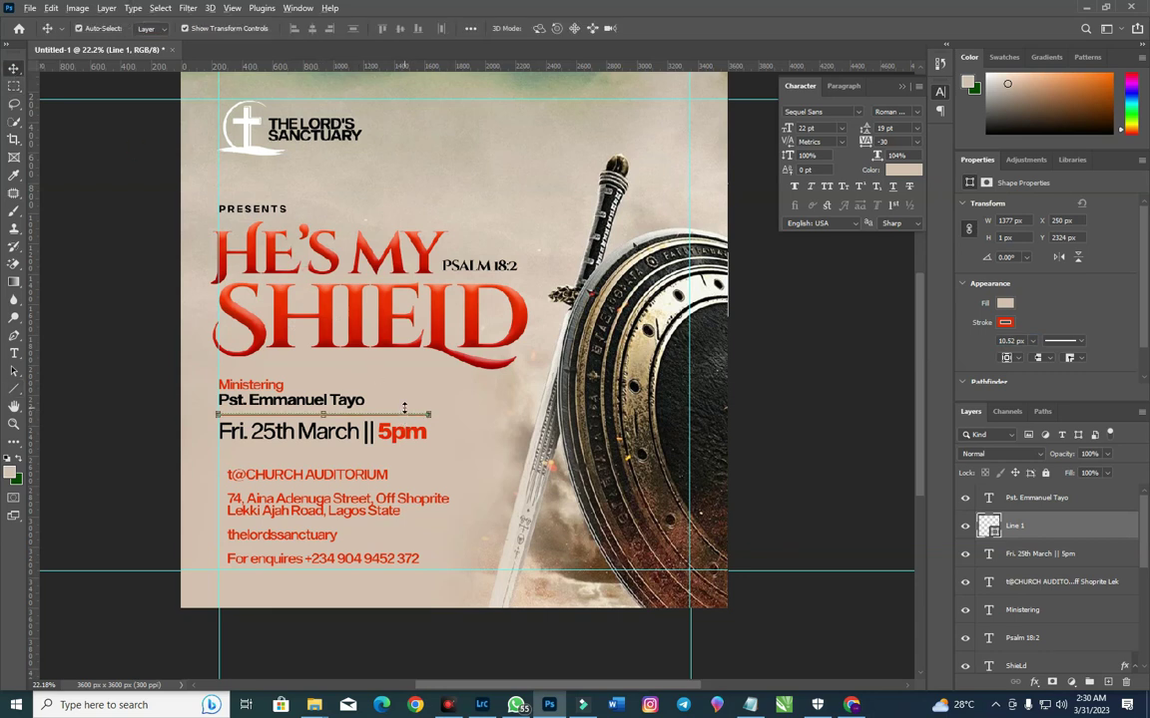
left_click_drag(407, 419, 410, 450)
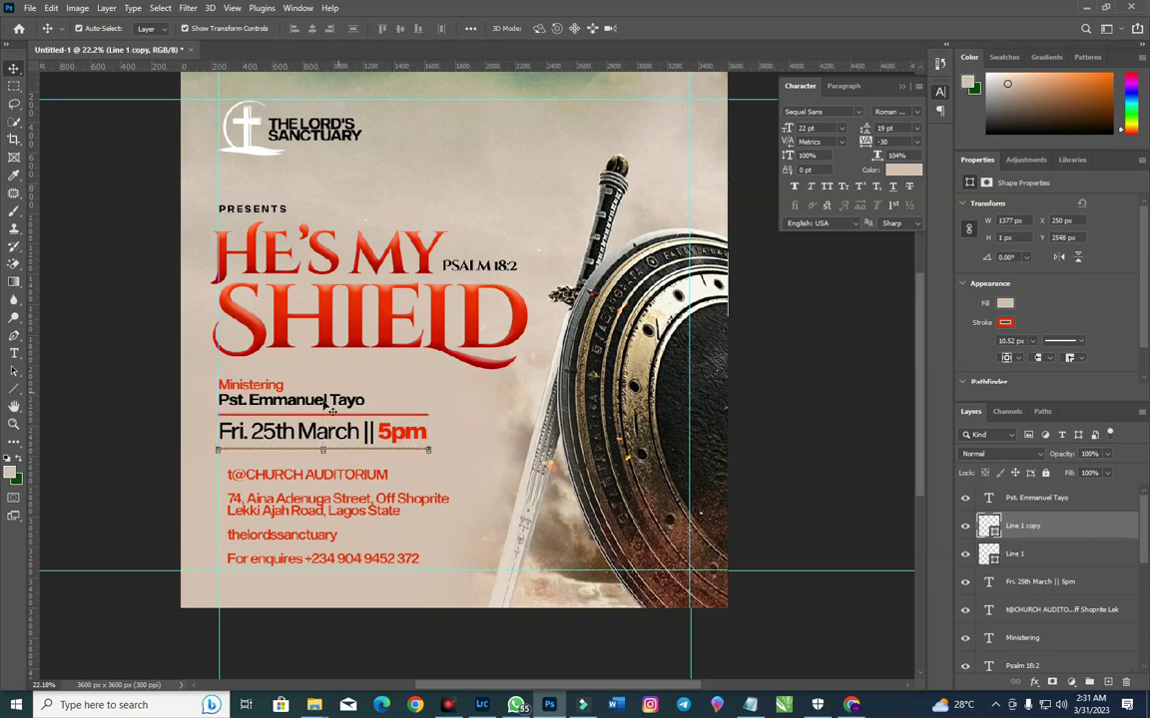
left_click(237, 486)
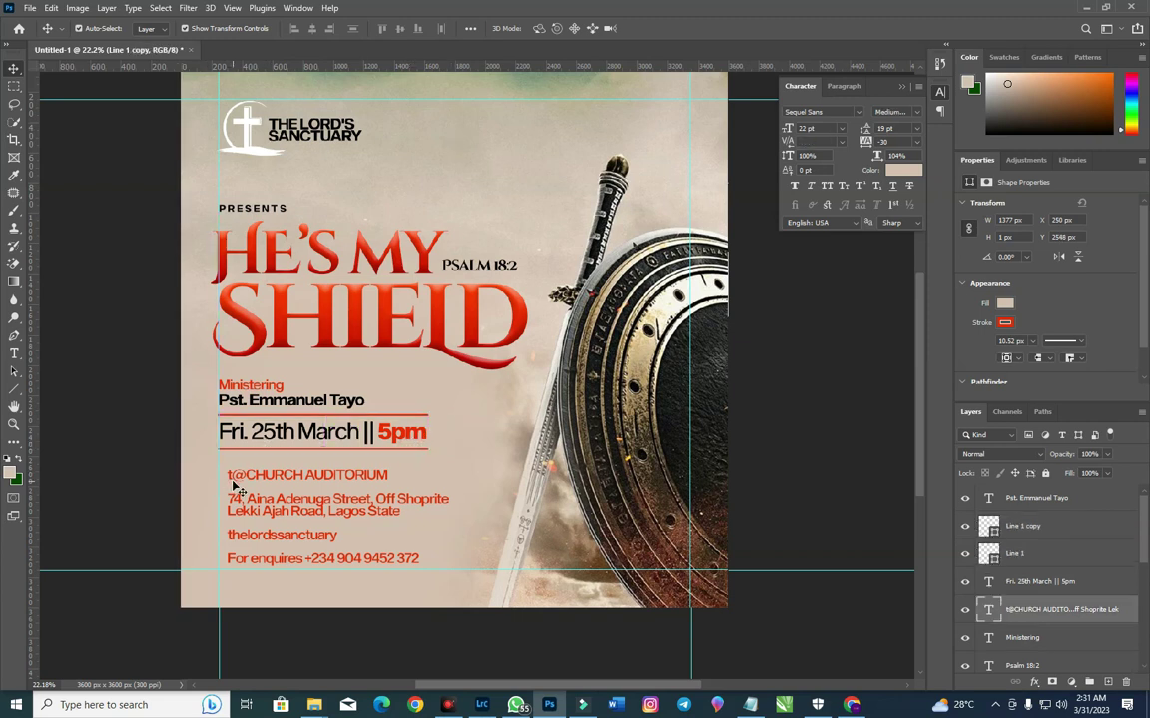
double_click(230, 477)
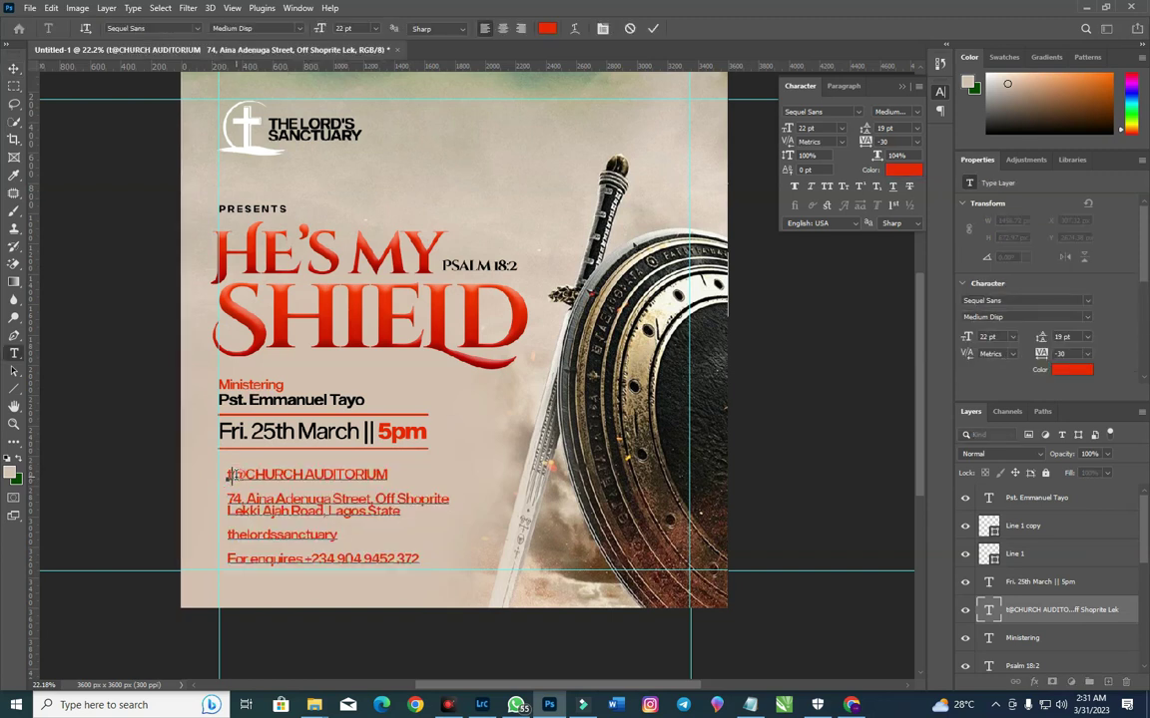
key("Return")
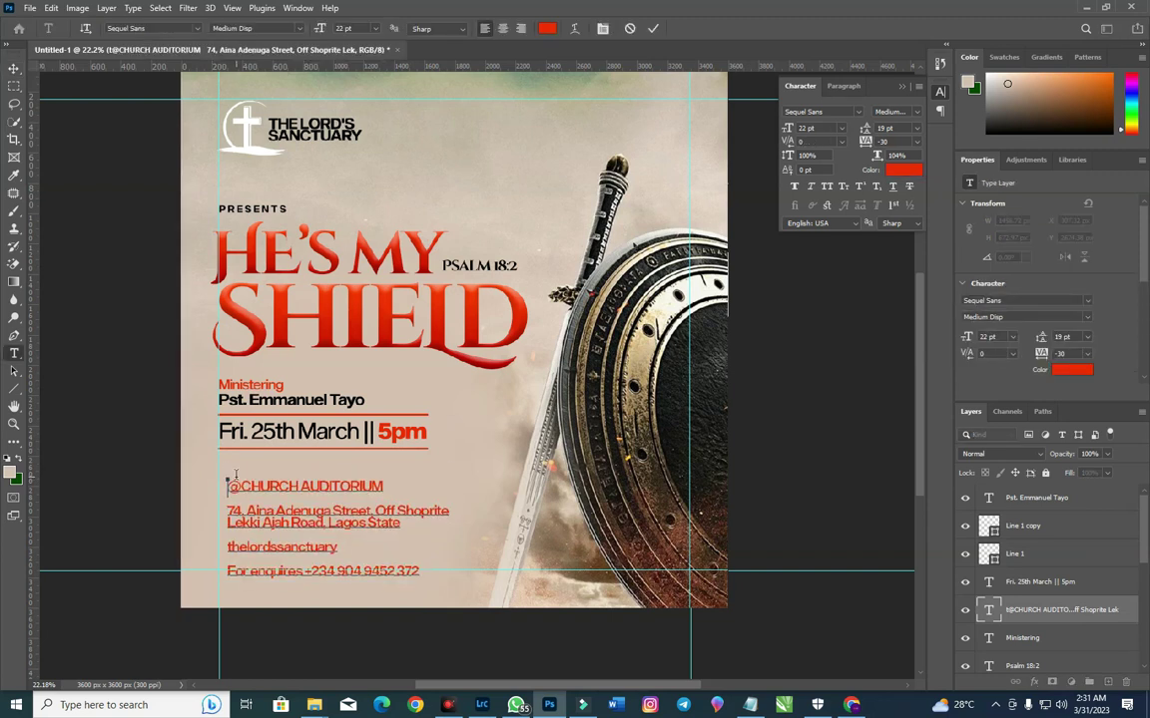
triple_click(237, 481)
key("ctrl+c")
key("BackSpace")
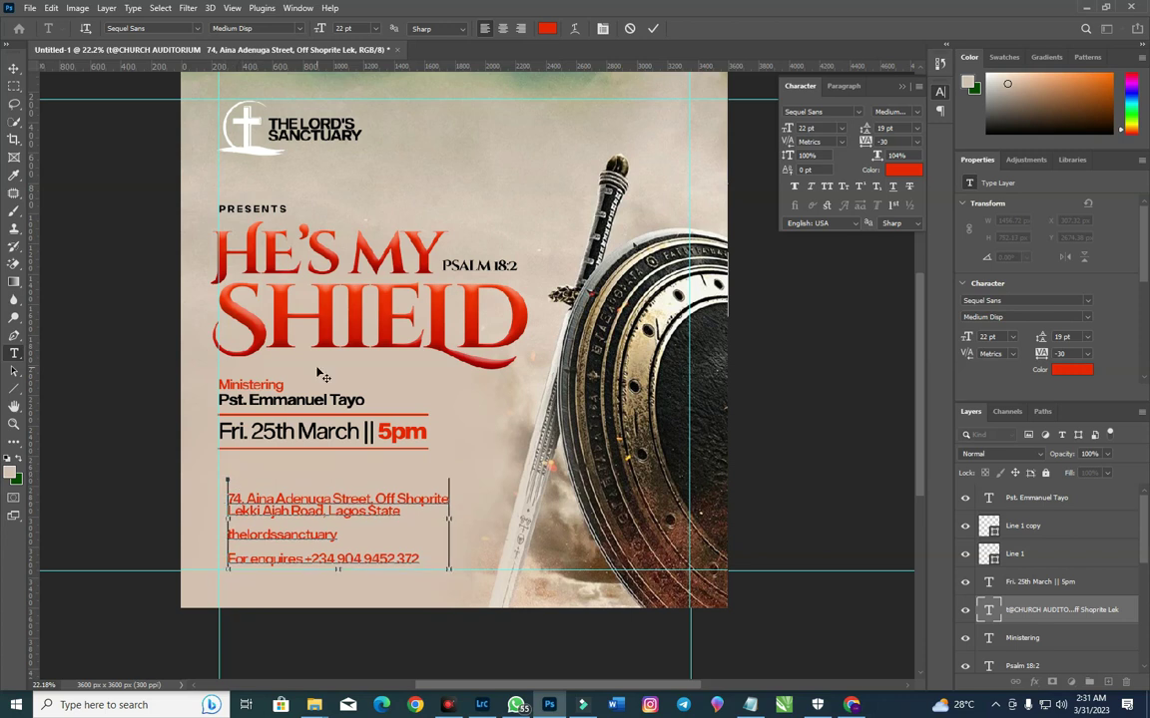
key("BackSpace")
left_click(345, 405)
key("v")
key("t")
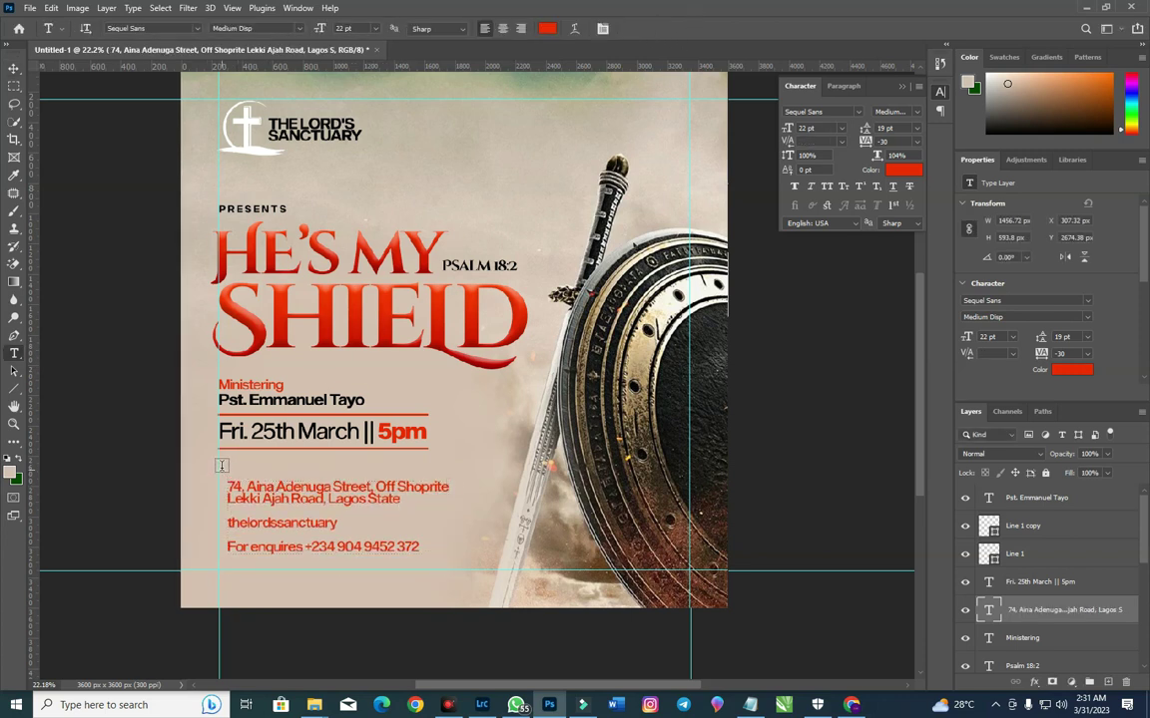
left_click(222, 465)
key("ctrl+v")
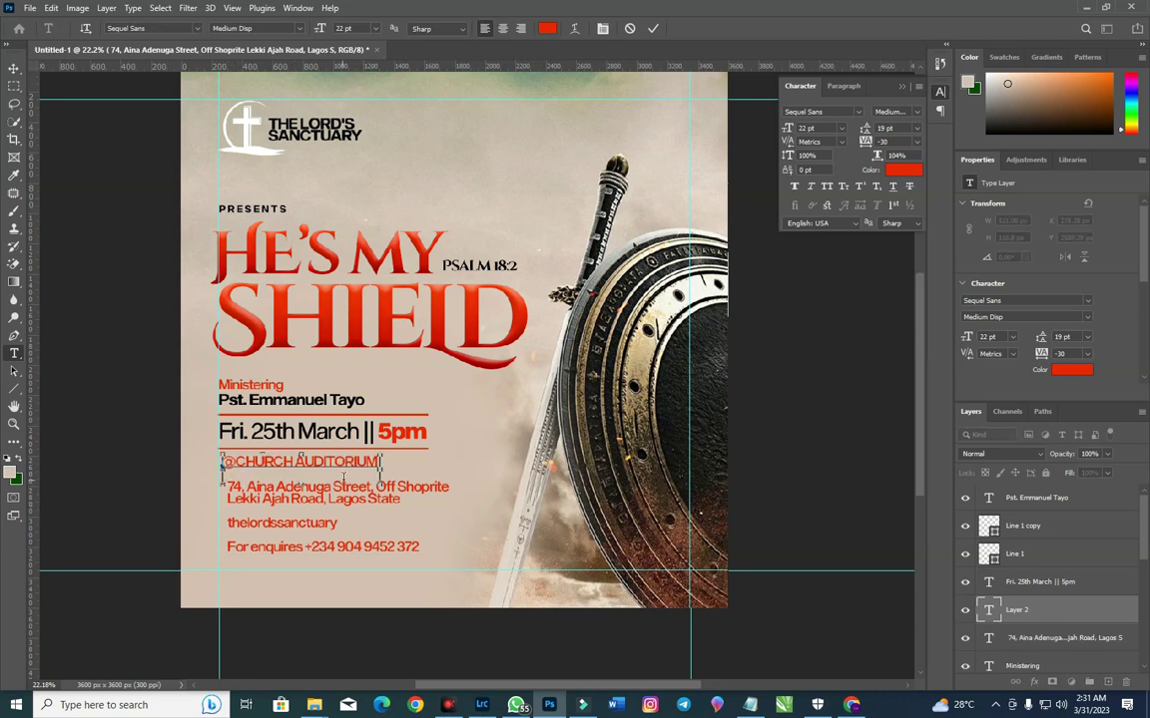
left_click(14, 67)
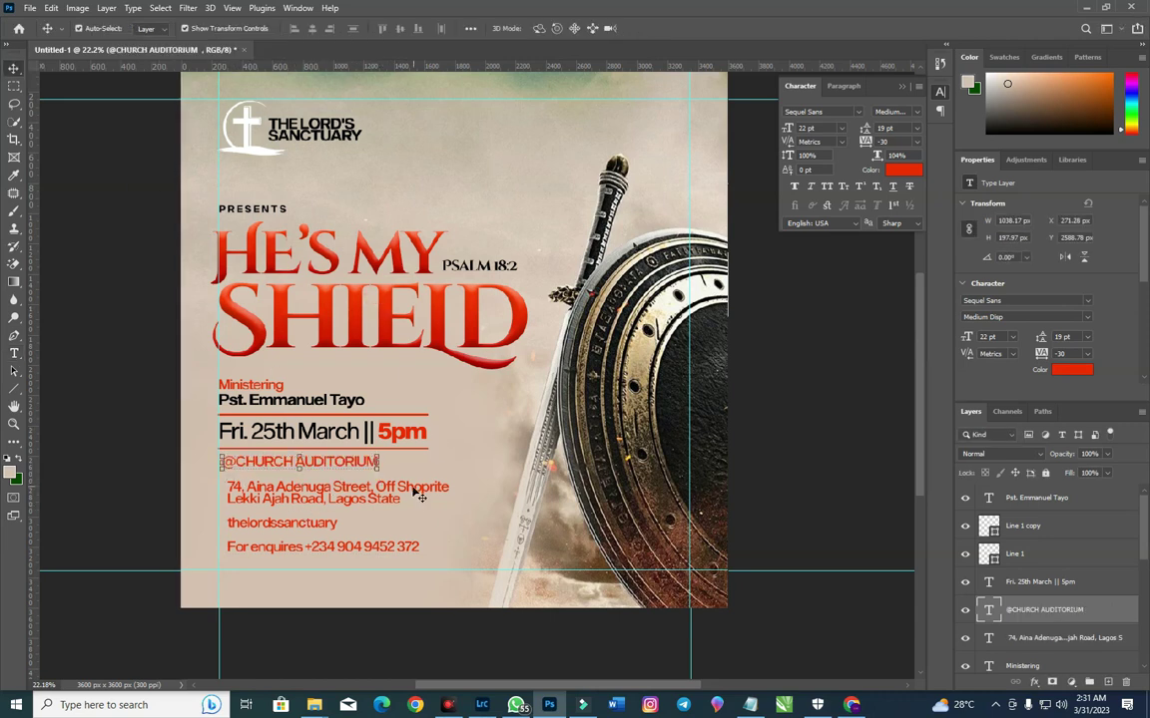
left_click_drag(419, 499, 420, 515)
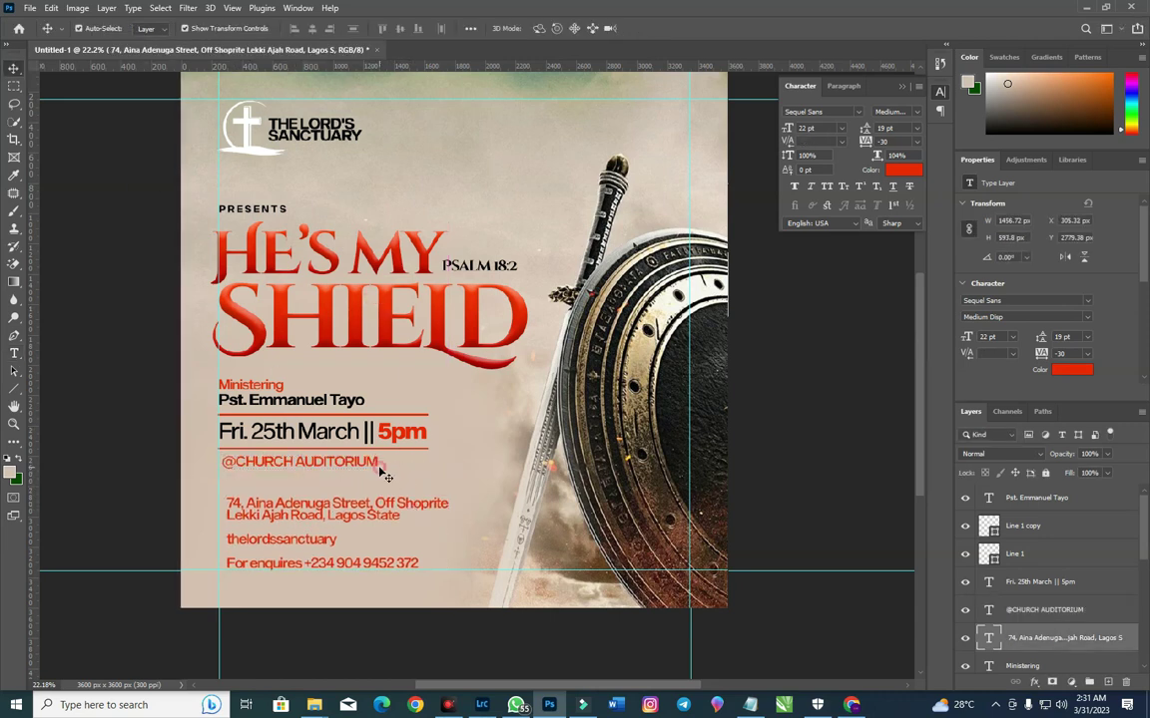
left_click(384, 476)
left_click(350, 462, "ctrl")
key("ctrl+t")
left_click_drag(380, 470, 396, 477)
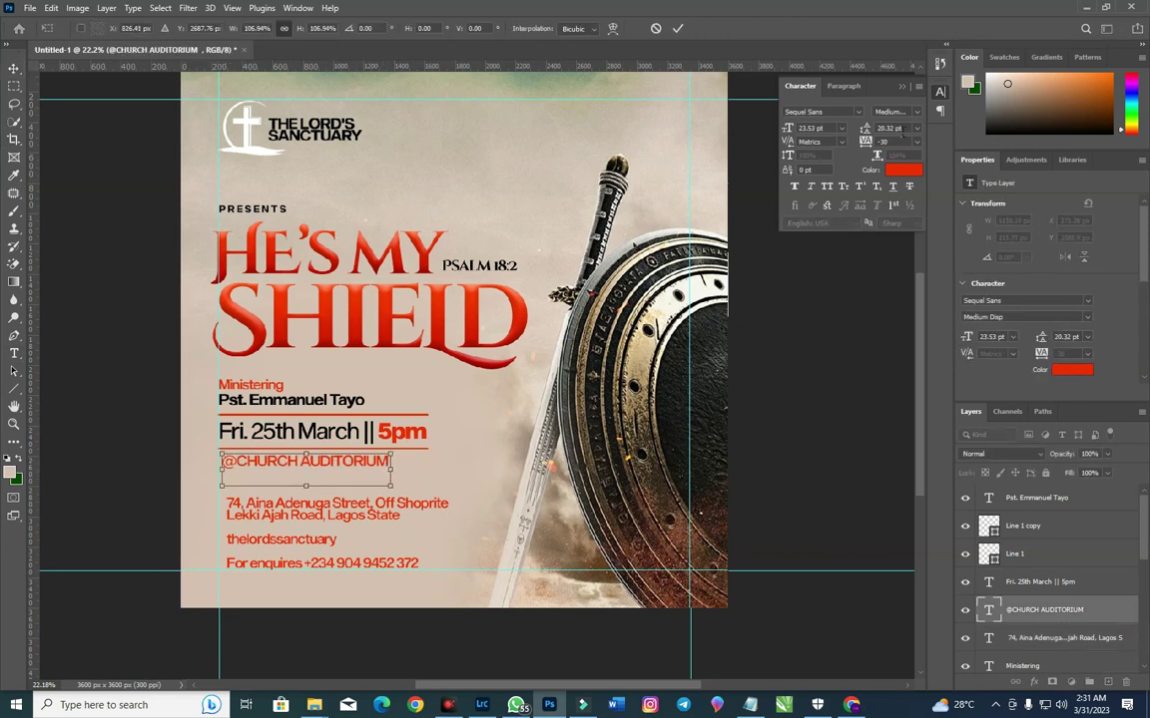
key("Return")
left_click(908, 113)
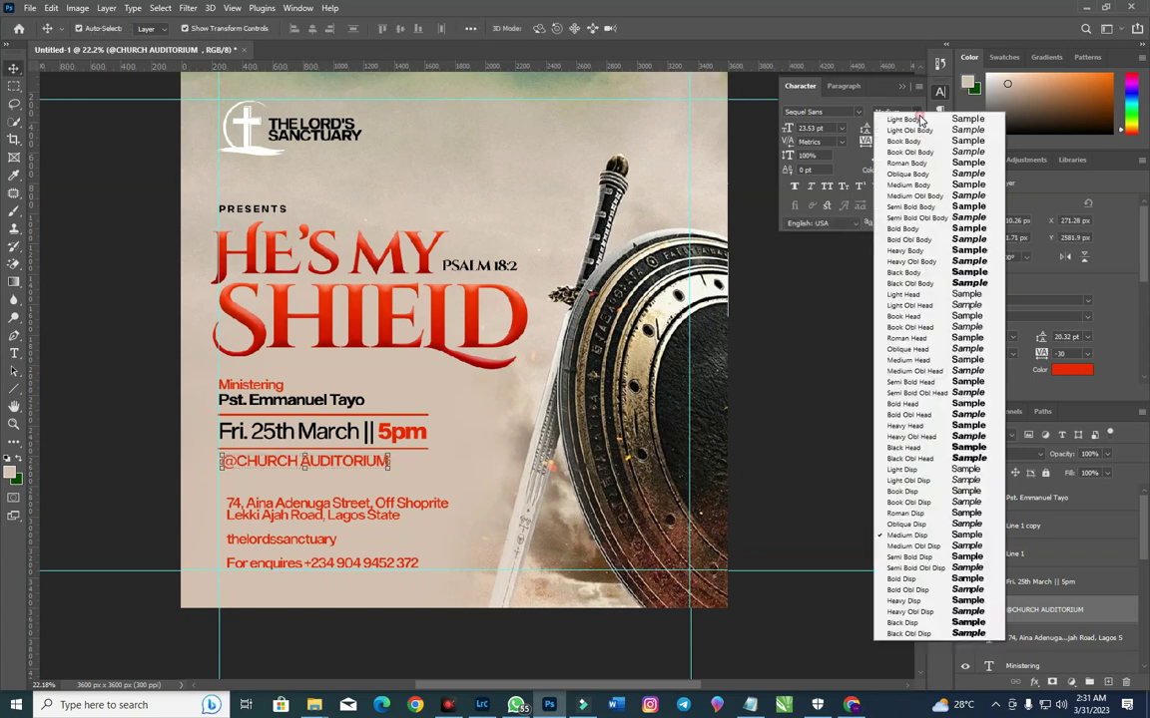
left_click(928, 603)
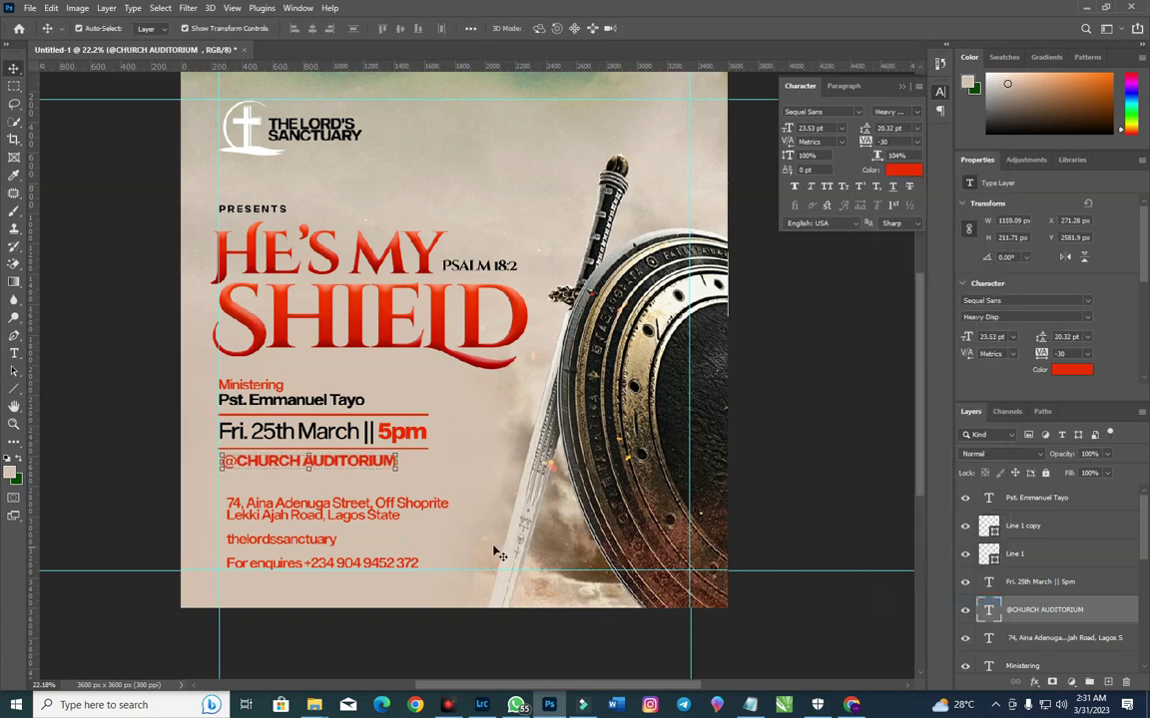
left_click_drag(395, 470, 404, 476)
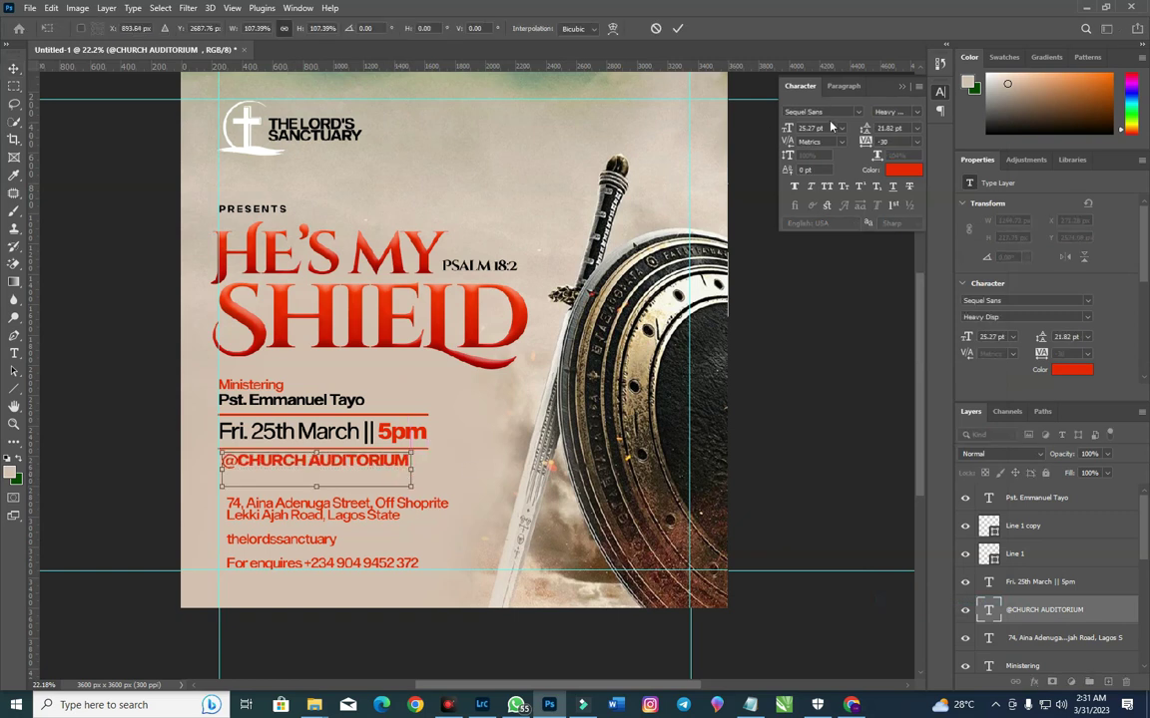
Step: Set the venue text to 25 pt, colour black, with -10 tracking
left_click(788, 129)
type("25")
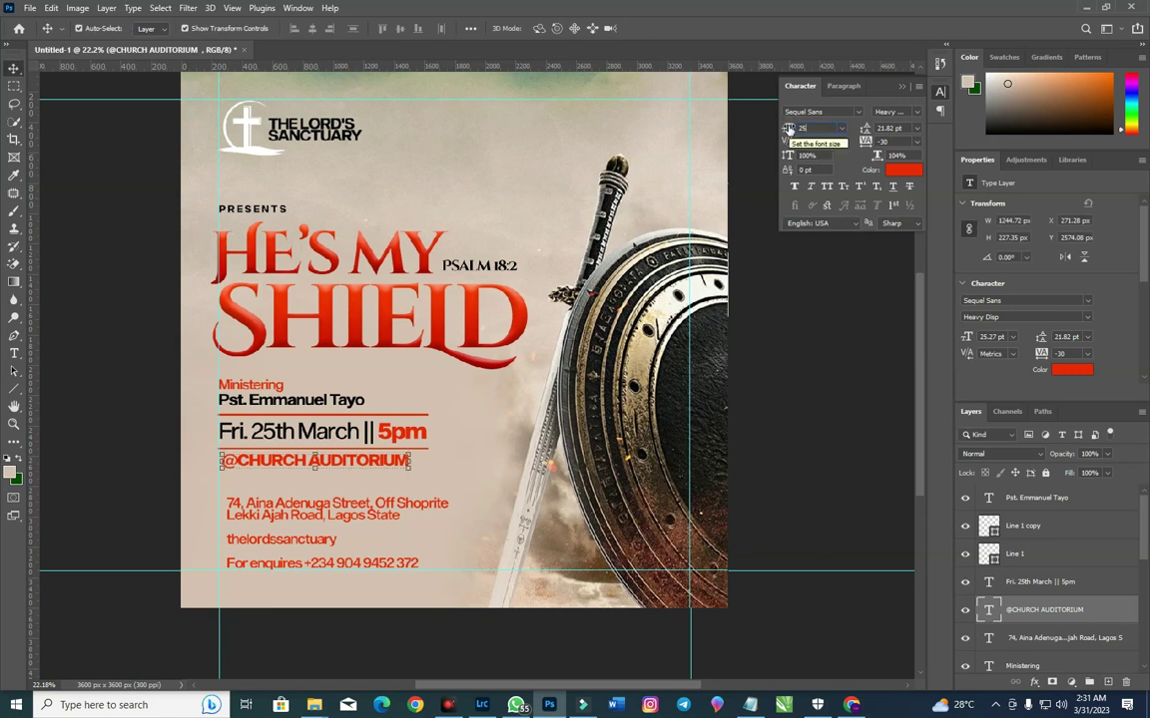
key("Return")
left_click(893, 172)
left_click_drag(810, 441, 644, 620)
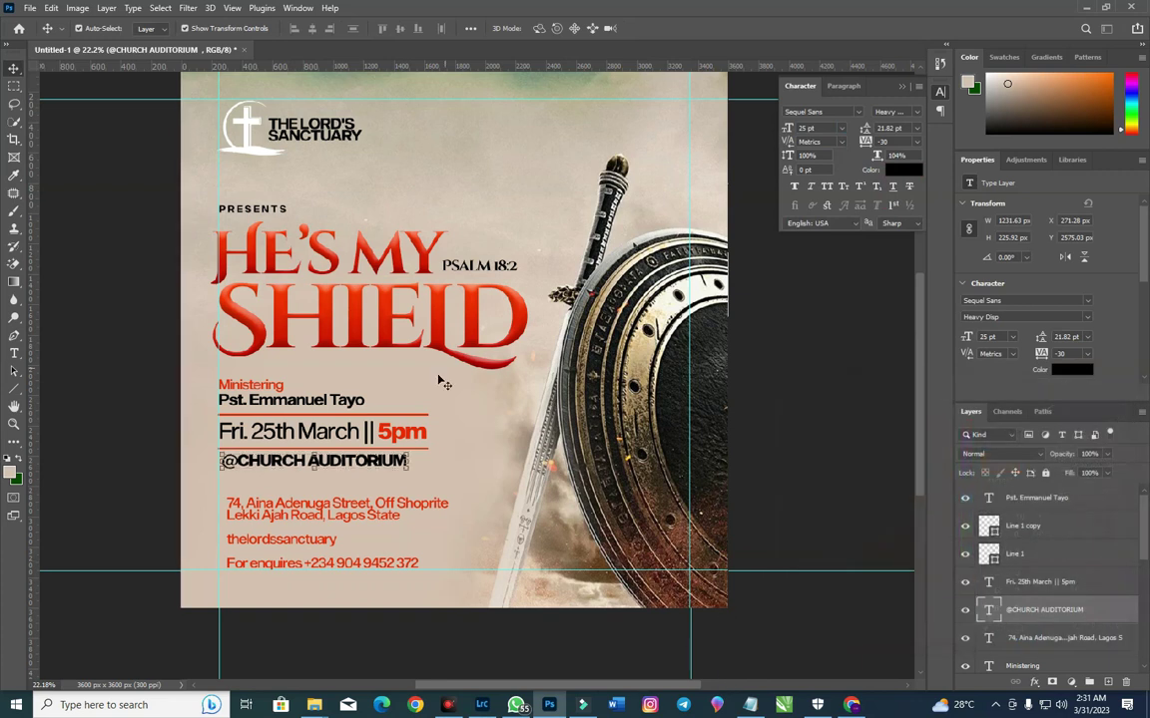
type("-10")
key("Return")
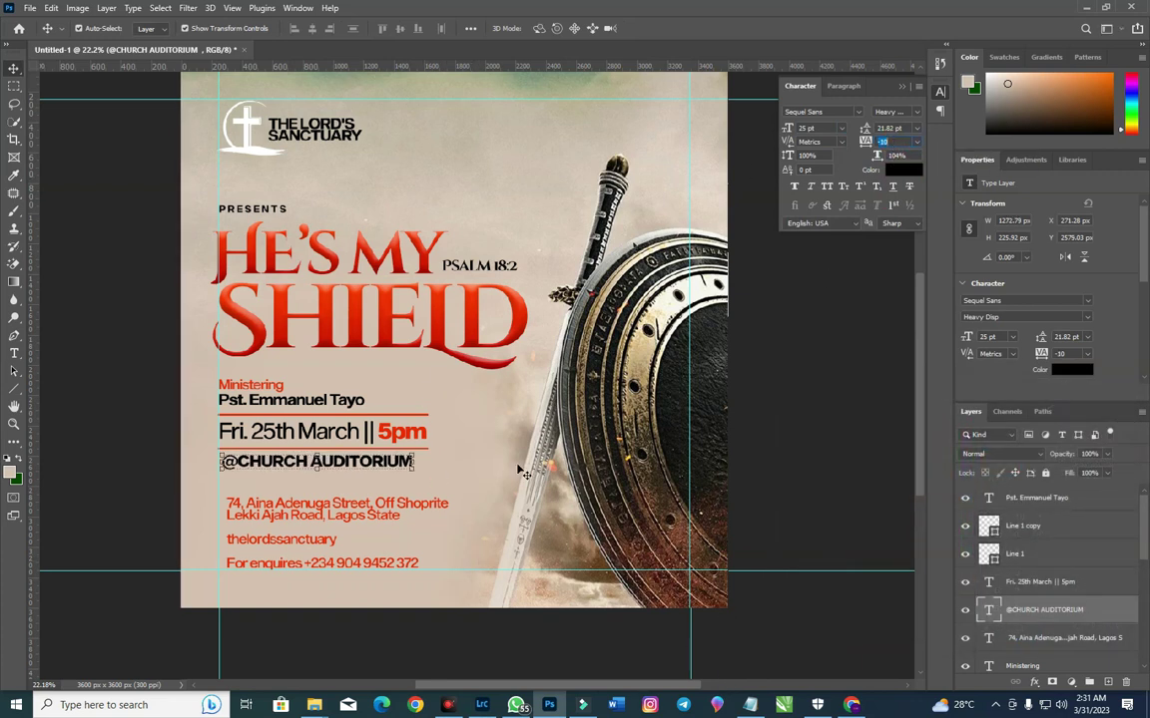
left_click(380, 461)
Step: Make the address text black at 24 pt
left_click(421, 512)
left_click(899, 172)
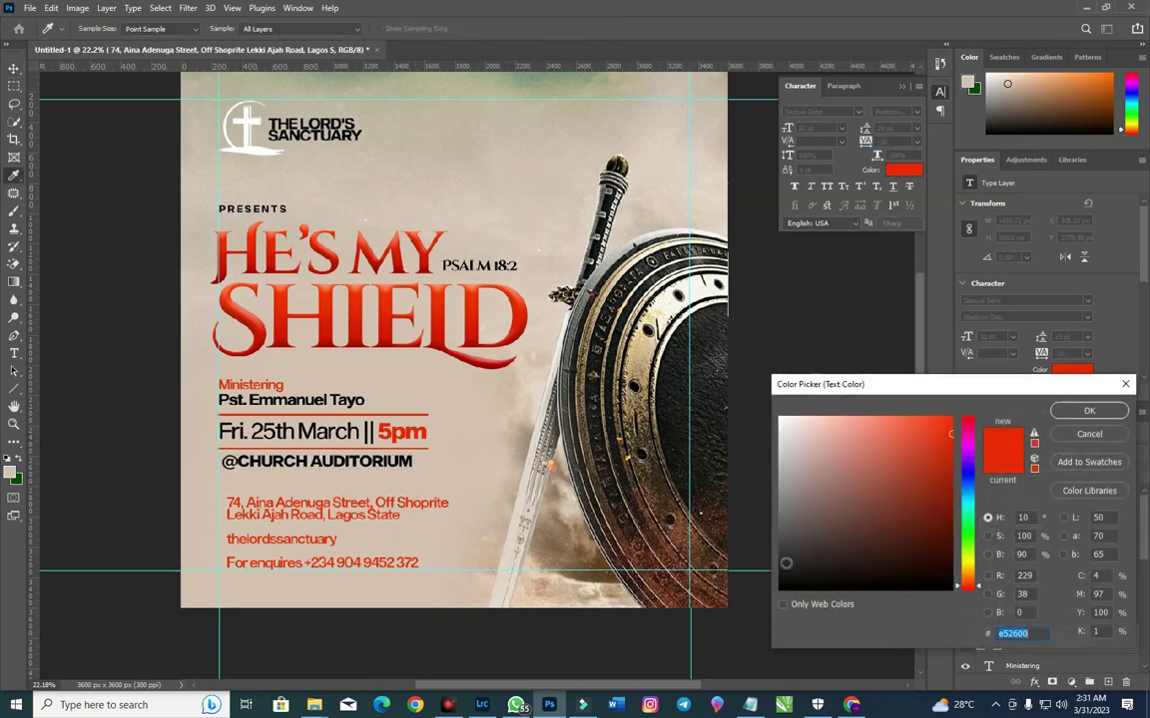
left_click(780, 589)
key("Return")
key("v")
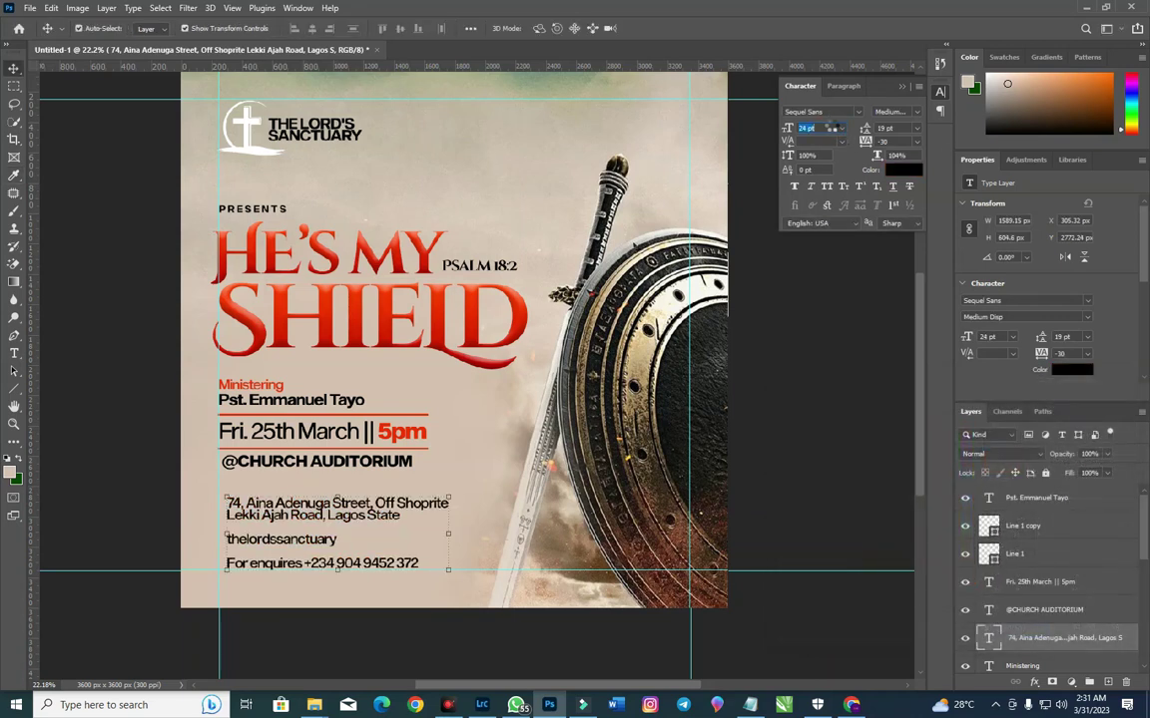
key("Up")
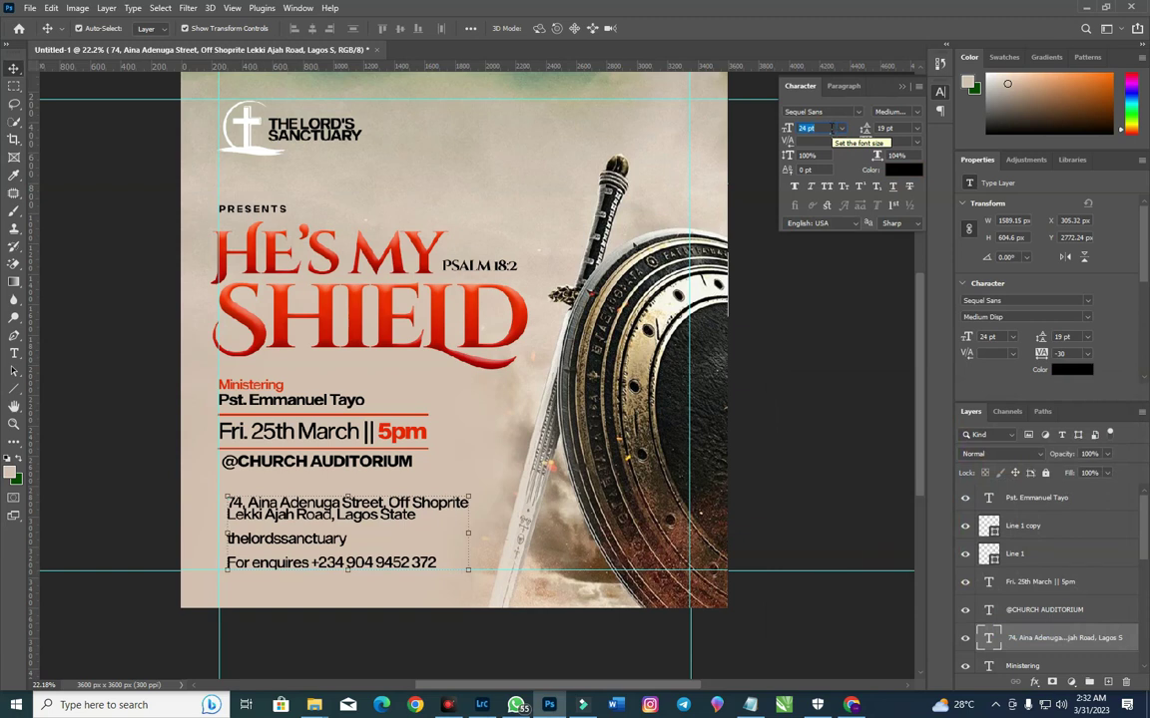
key("Down")
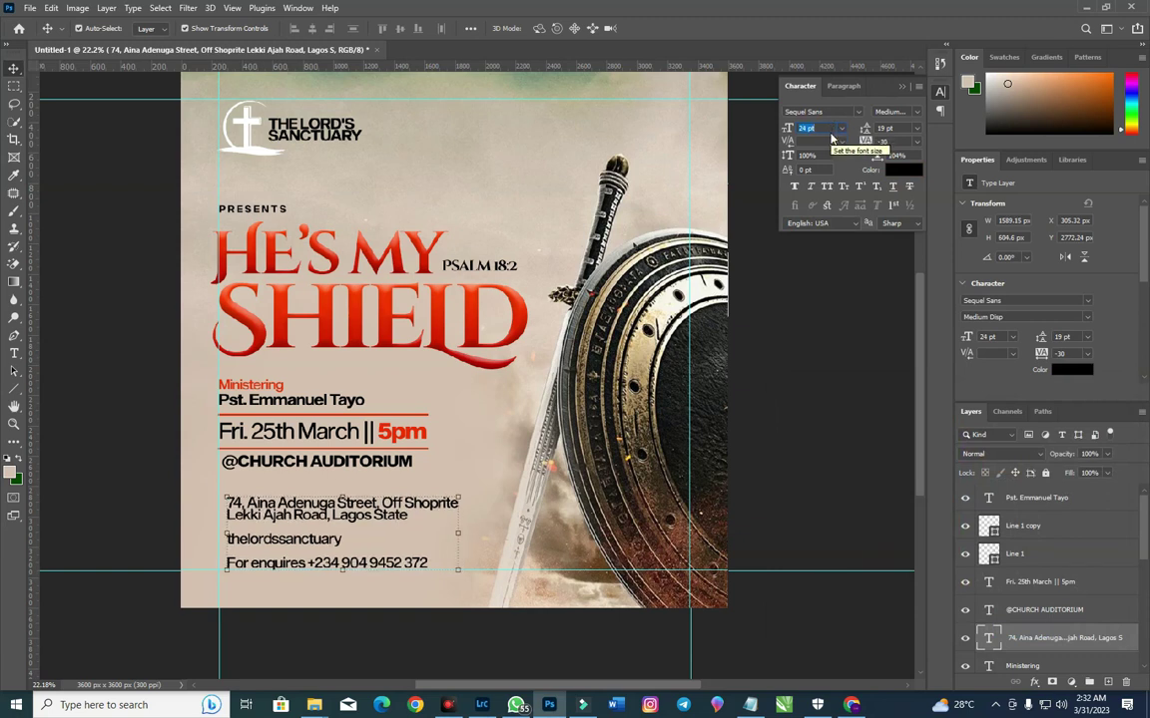
key("Up")
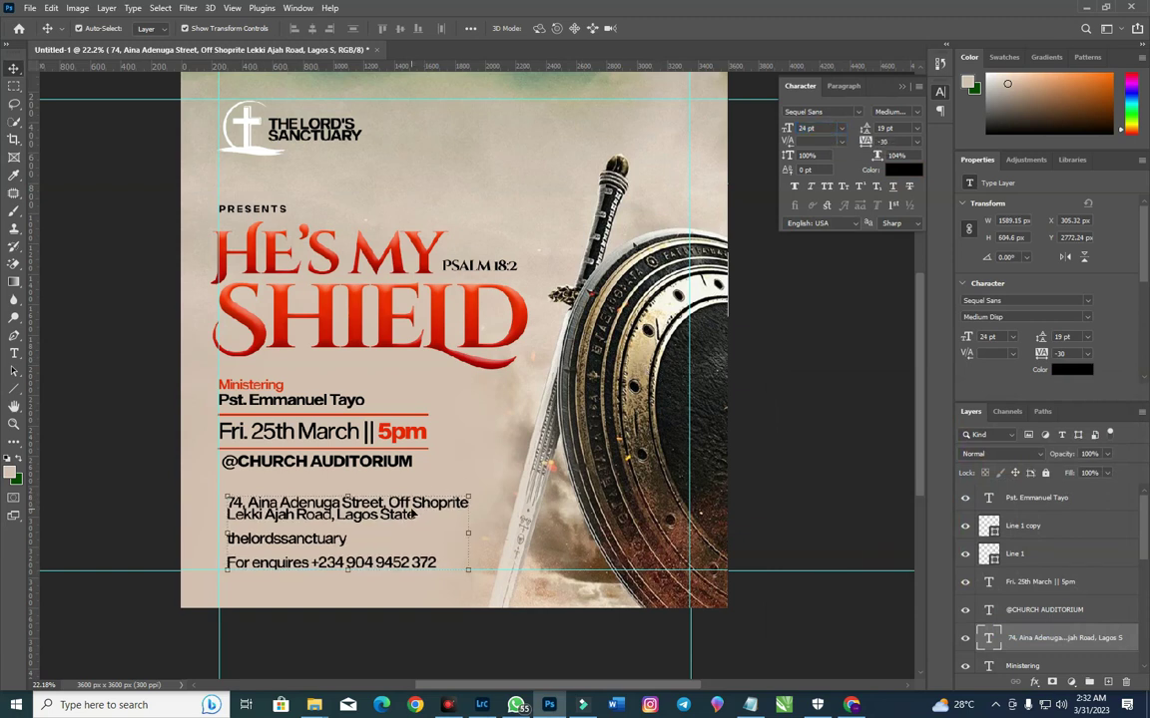
Step: Remove the two address lines from the contact block and move the website and enquiries lines lower
double_click(408, 506)
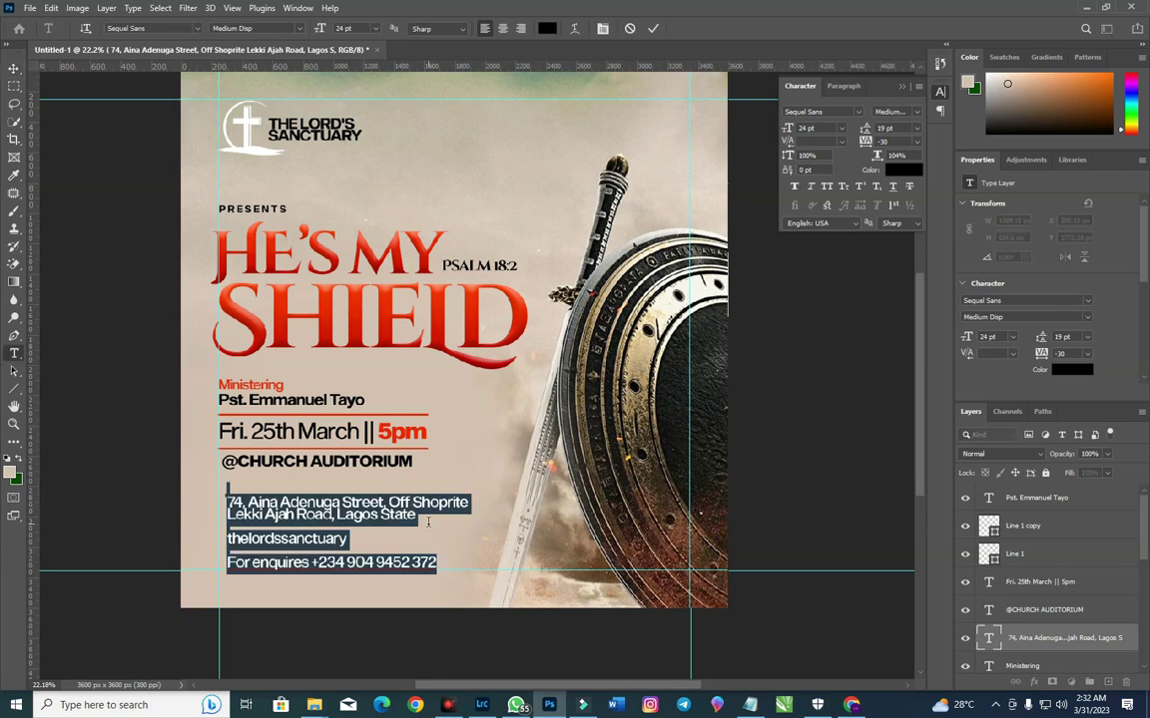
left_click(428, 522)
left_click_drag(418, 515, 229, 499)
left_click(418, 515)
left_click(228, 499, "shift")
key("ctrl+c")
key("BackSpace")
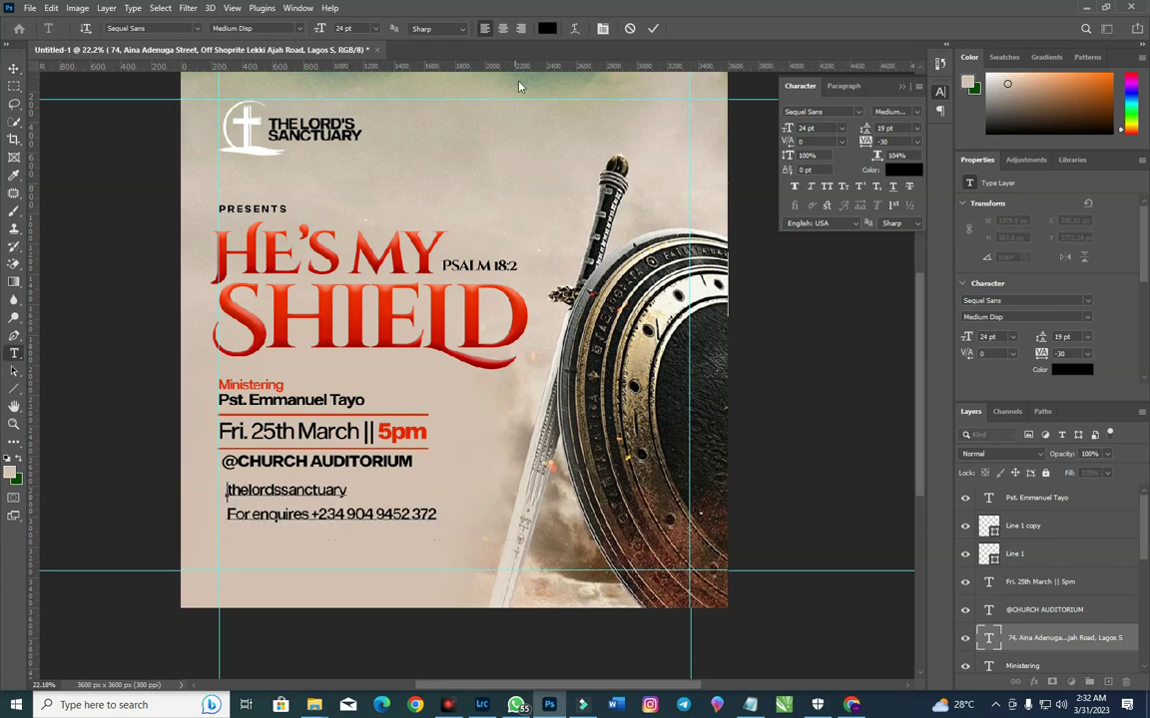
left_click(525, 130)
key("v")
left_click_drag(323, 495, 330, 548)
key("t")
left_click(237, 502)
key("ctrl+v")
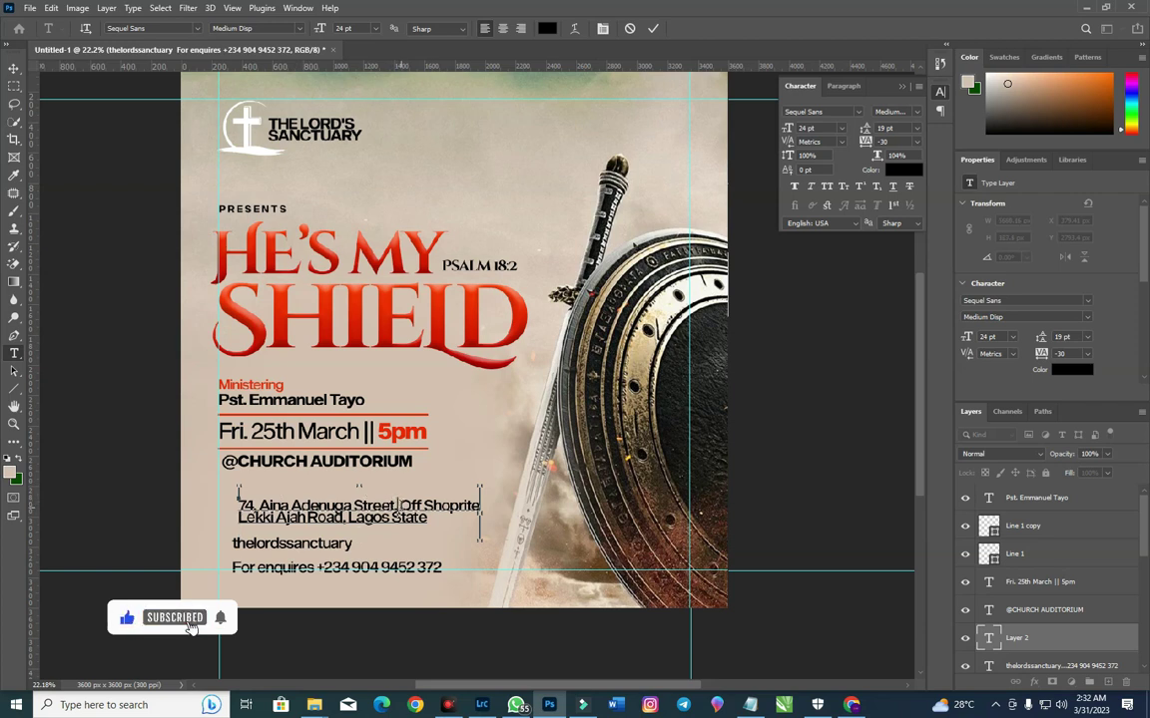
type(",")
key("Return")
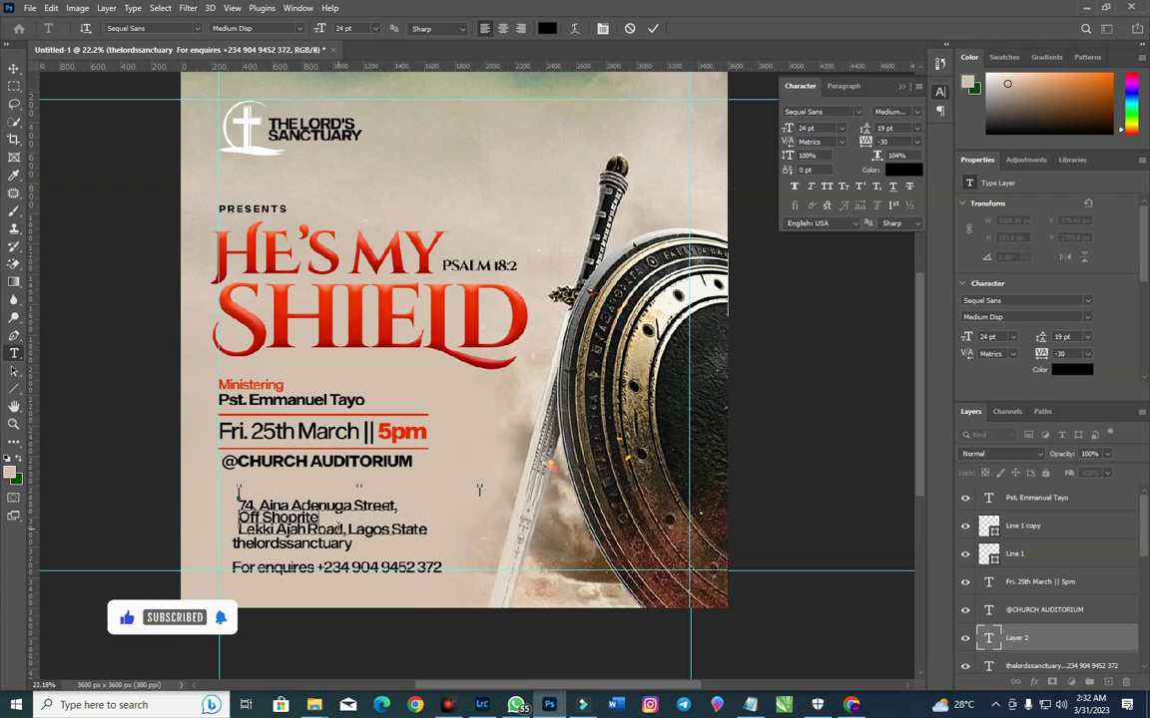
key("End")
key("Delete")
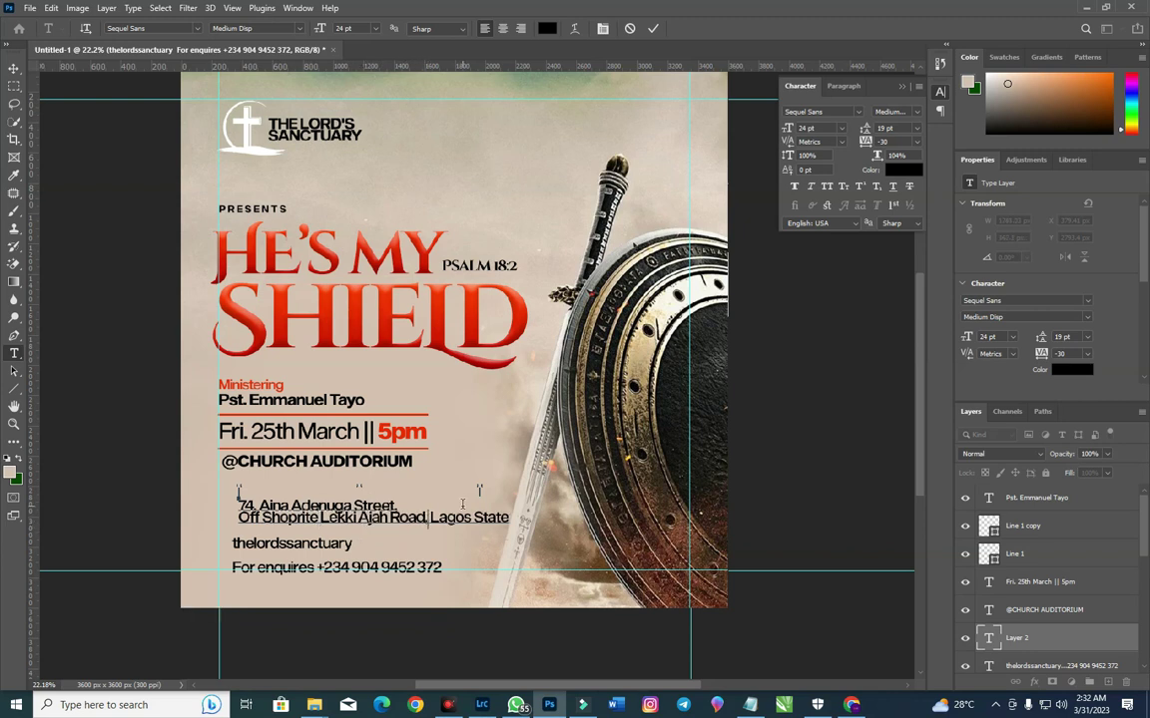
key("Return")
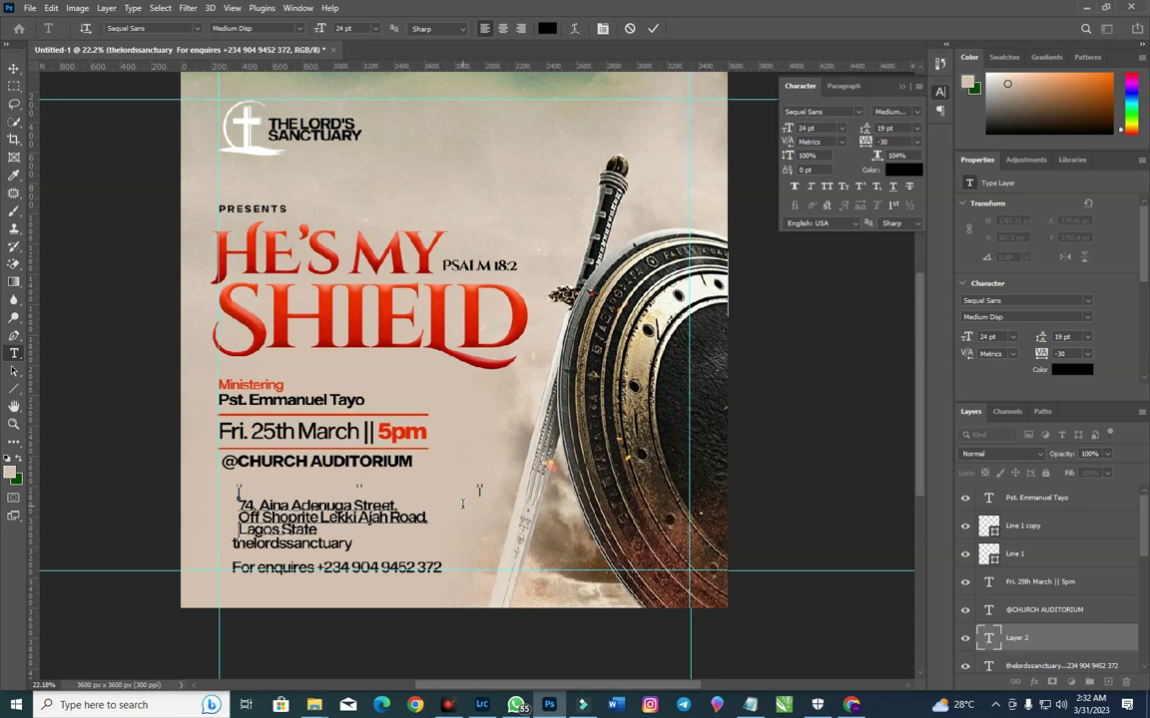
left_click(14, 68)
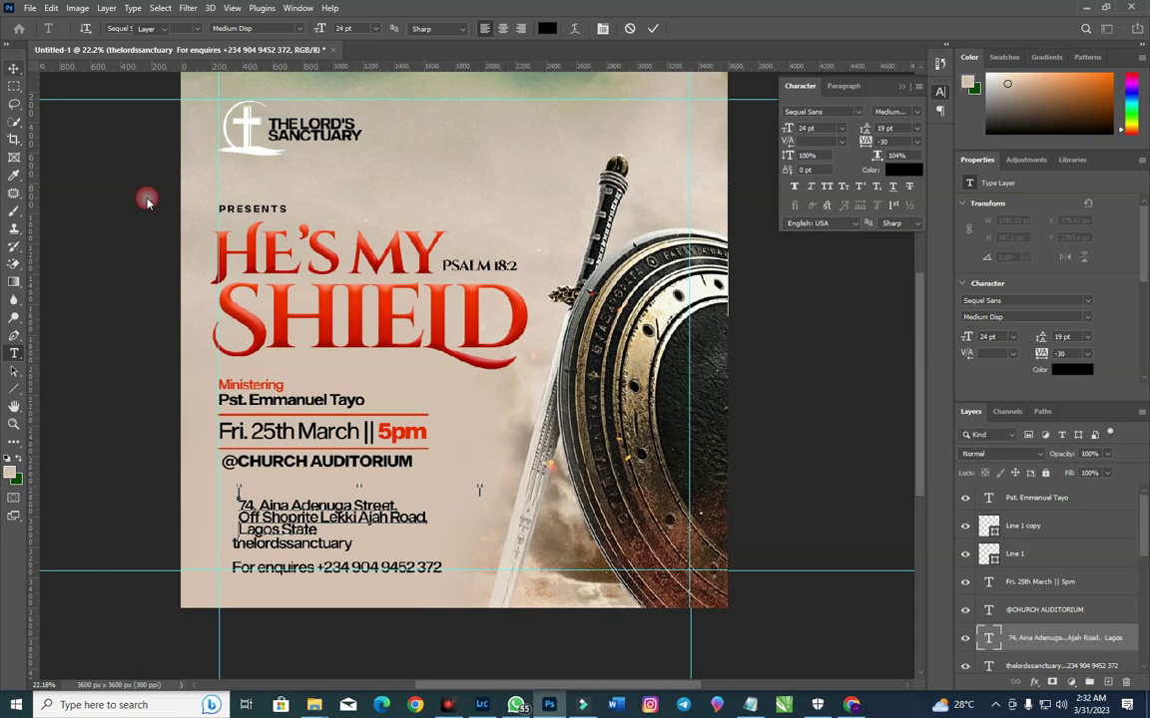
left_click_drag(355, 520, 336, 495)
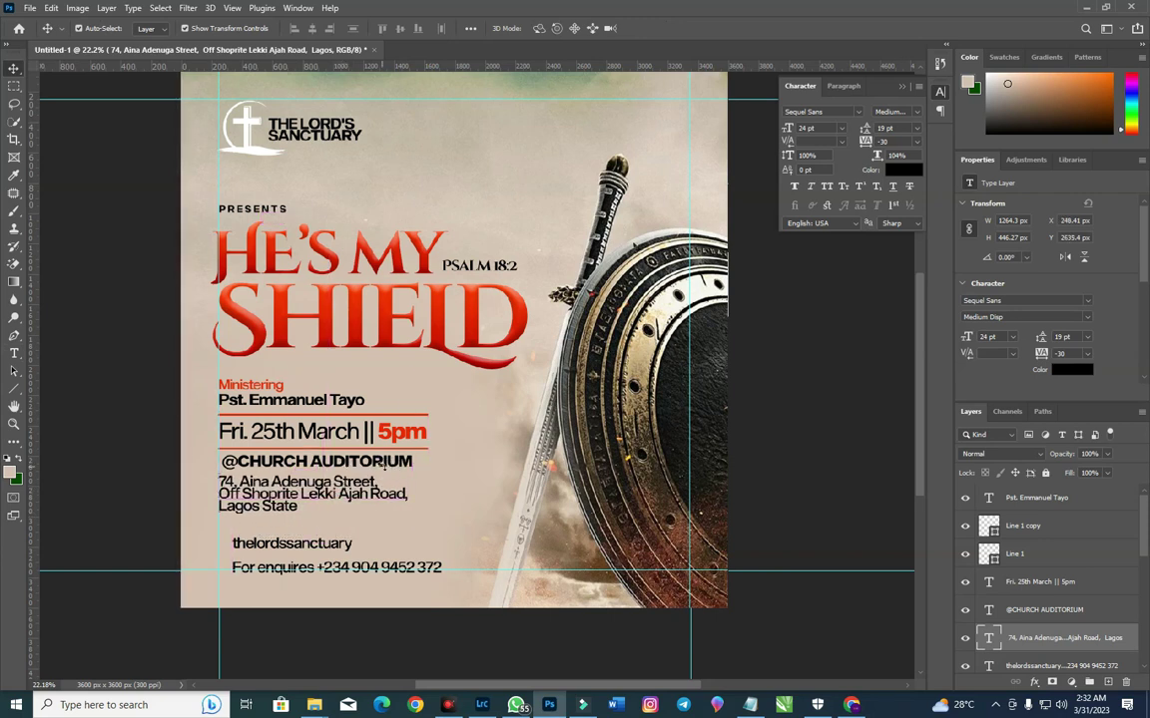
key("ctrl+t")
left_click_drag(382, 465, 412, 455)
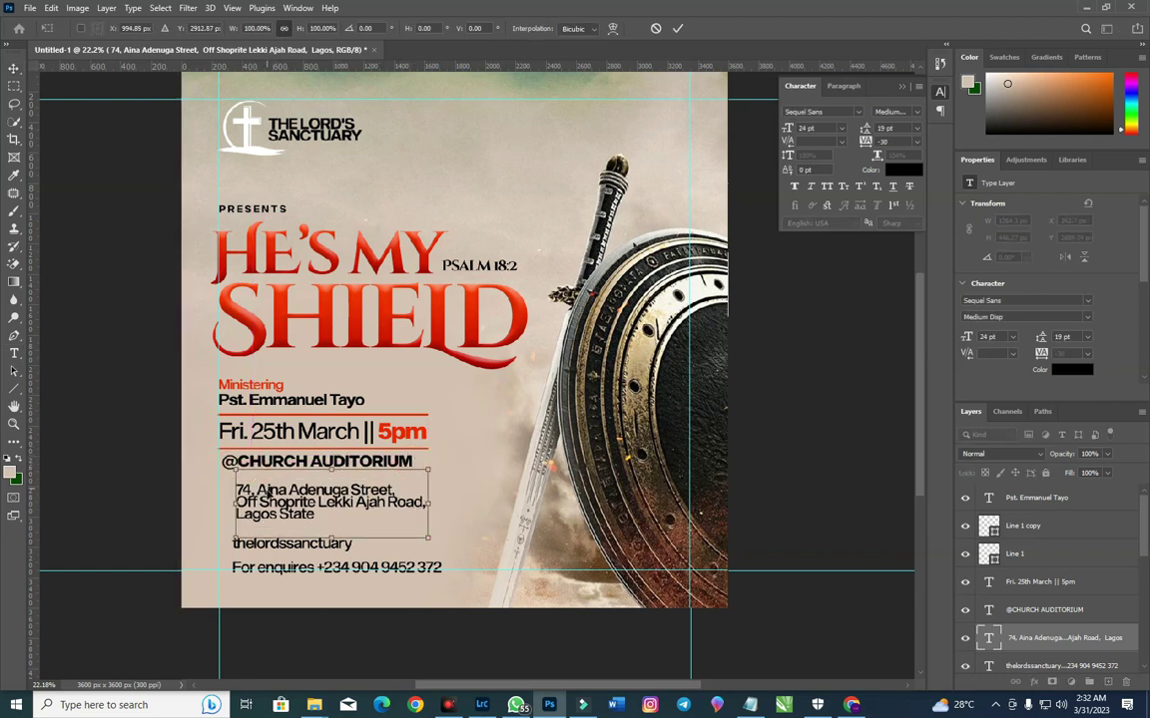
mouse_move(245, 477)
left_mouse_down()
mouse_move(226, 489)
mouse_move(244, 498)
mouse_move(244, 487)
left_mouse_up()
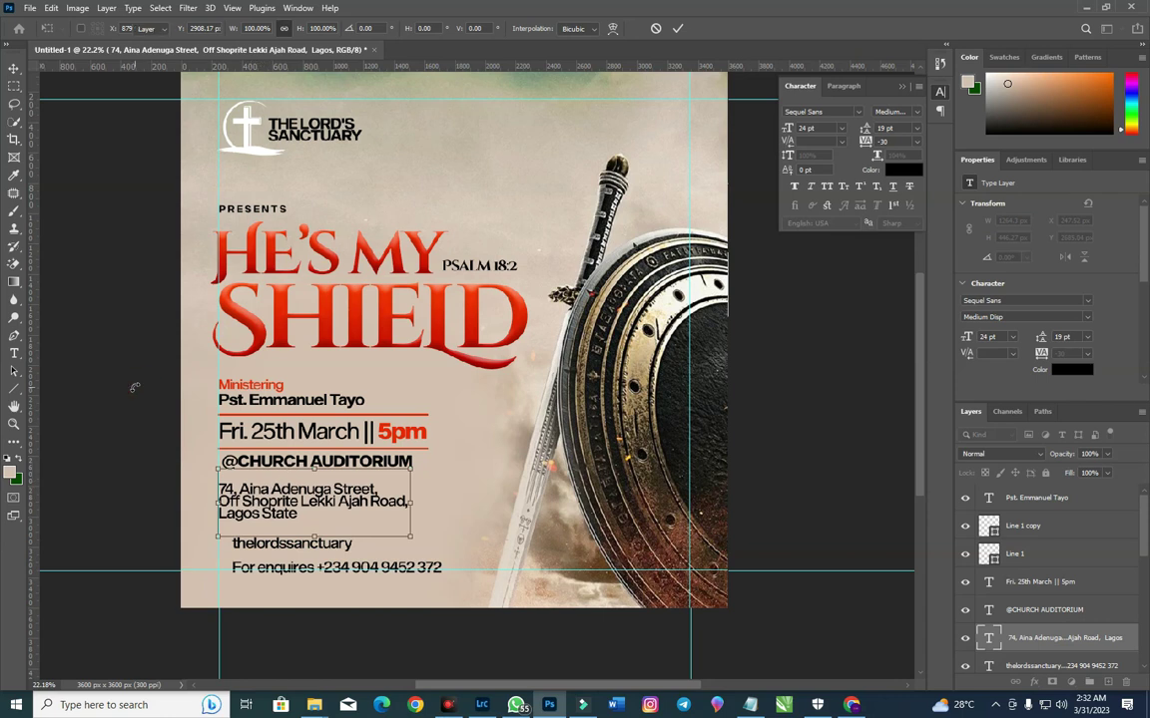
key("Return")
left_click(389, 471)
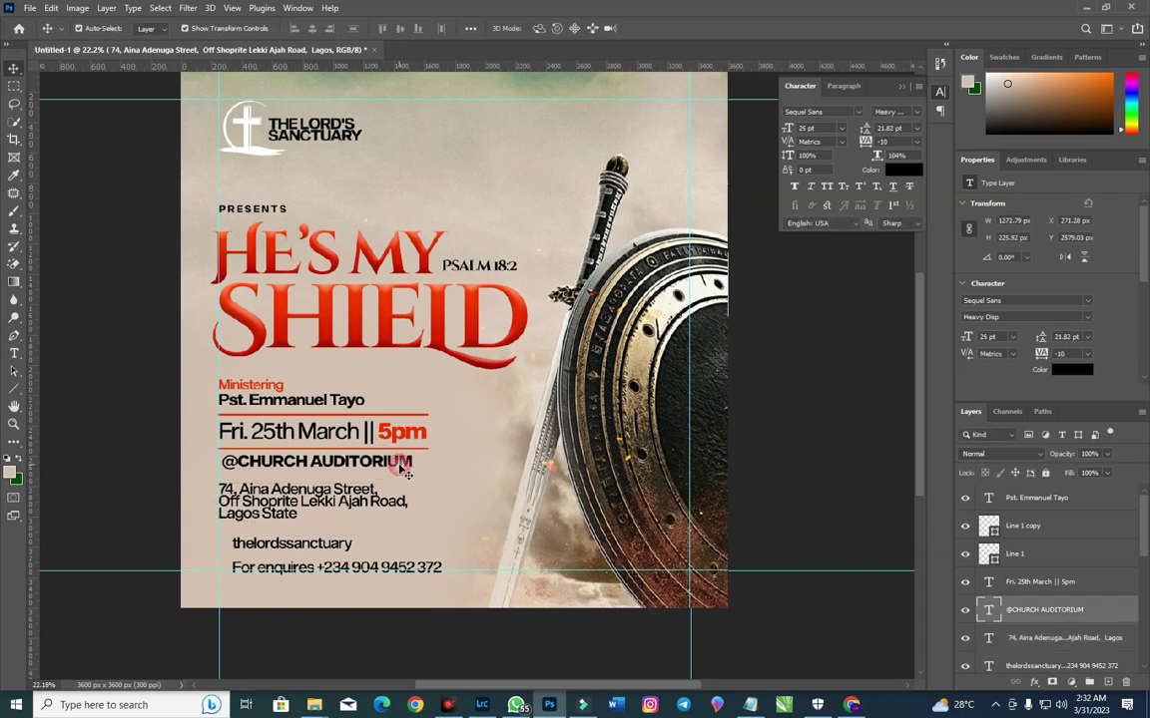
key("shift+Left")
key("shift+Left")
left_click_drag(329, 489, 362, 495)
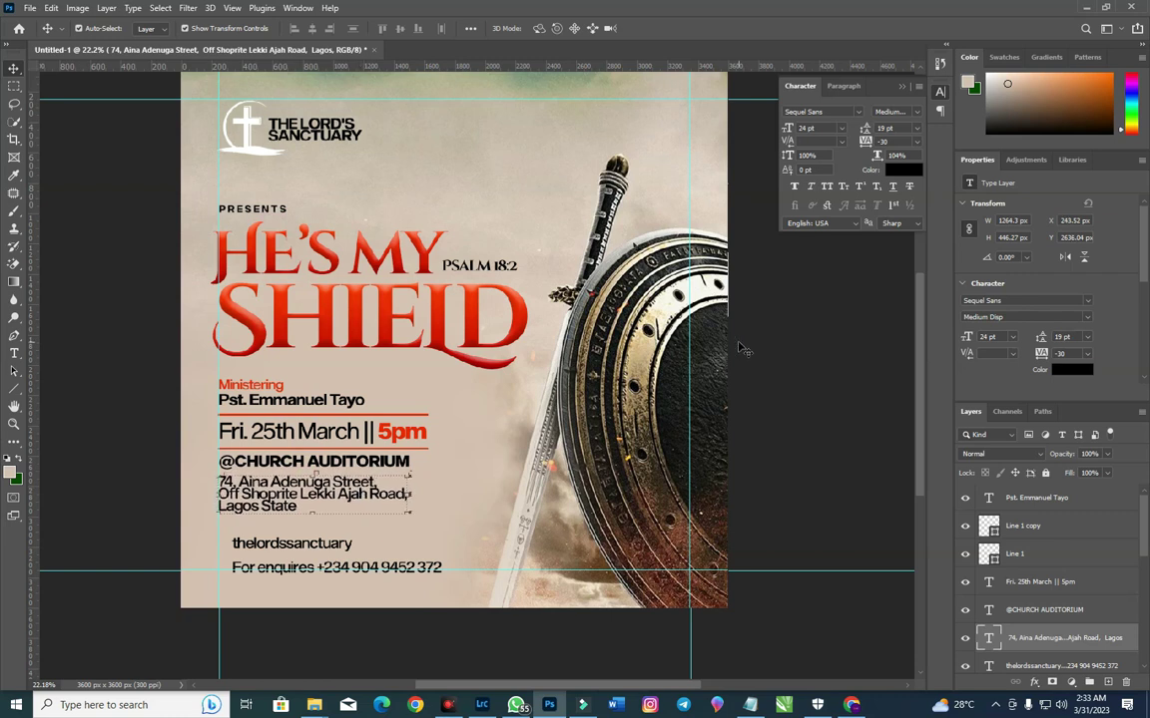
Step: Set the address leading to 27 pt and nudge the block upward
left_click(888, 128)
type("21")
key("Return")
type("23")
key("Return")
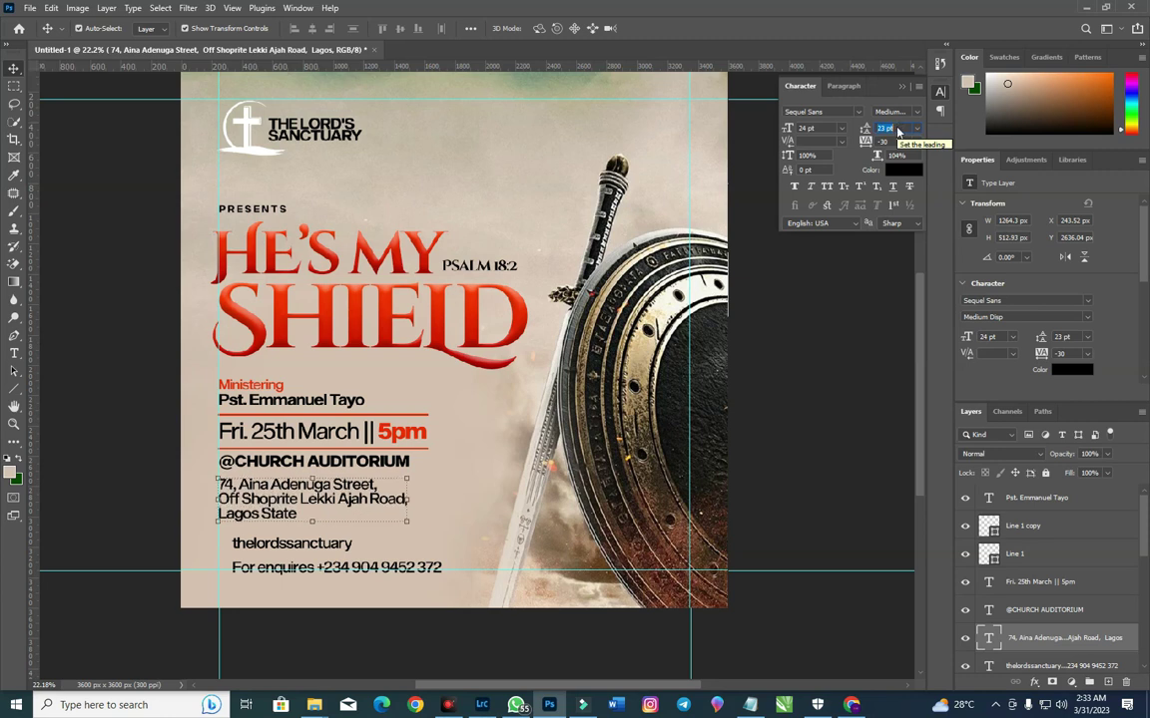
type("26")
key("Return")
type("27")
key("Return")
left_click(897, 127)
key("Up")
key("Up")
key("Up")
key("Up")
key("Up")
key("Up")
key("Up")
key("Up")
key("Up")
key("Up")
key("Up")
key("Up")
key("Up")
key("Up")
key("Up")
key("Up")
key("Up")
key("Up")
key("Up")
key("Up")
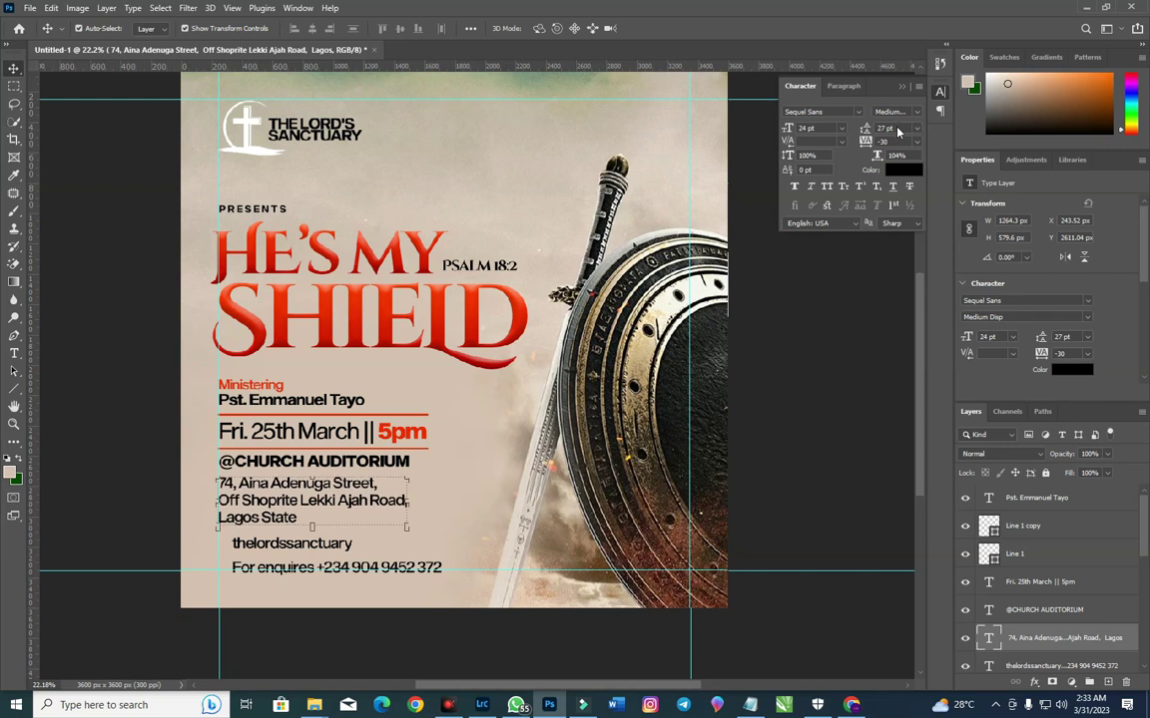
left_click(1059, 608)
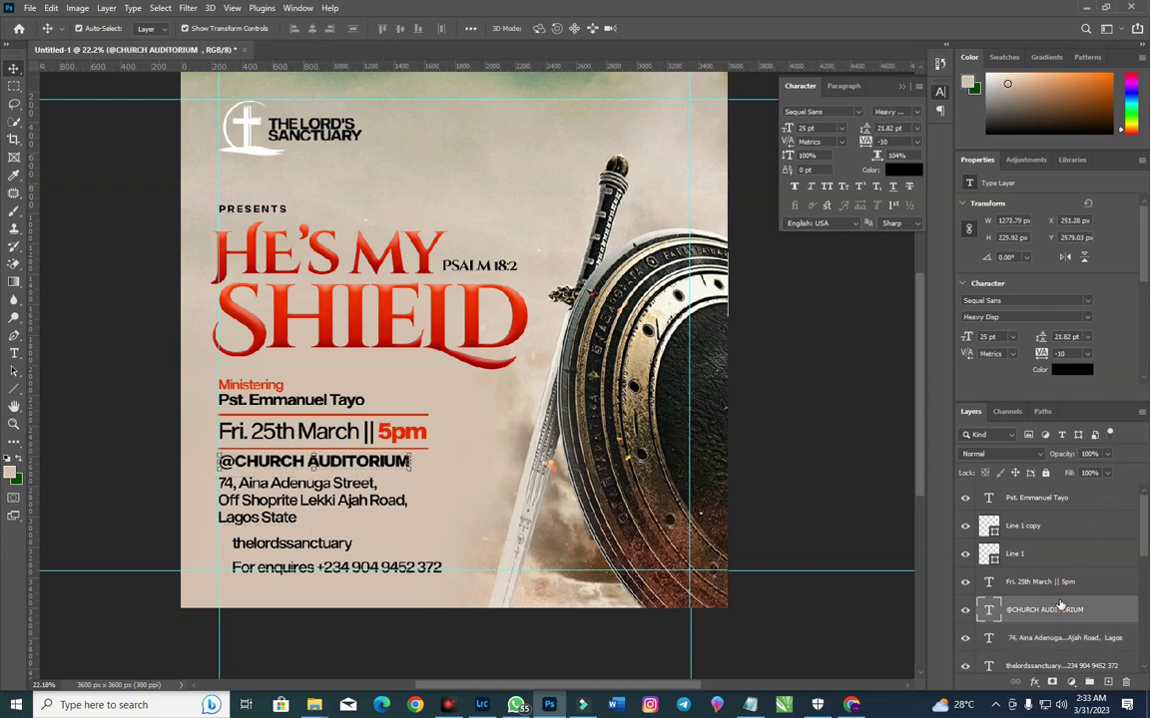
key("Down")
key("Down")
key("Down")
key("Down")
key("Down")
key("Down")
key("Down")
key("Down")
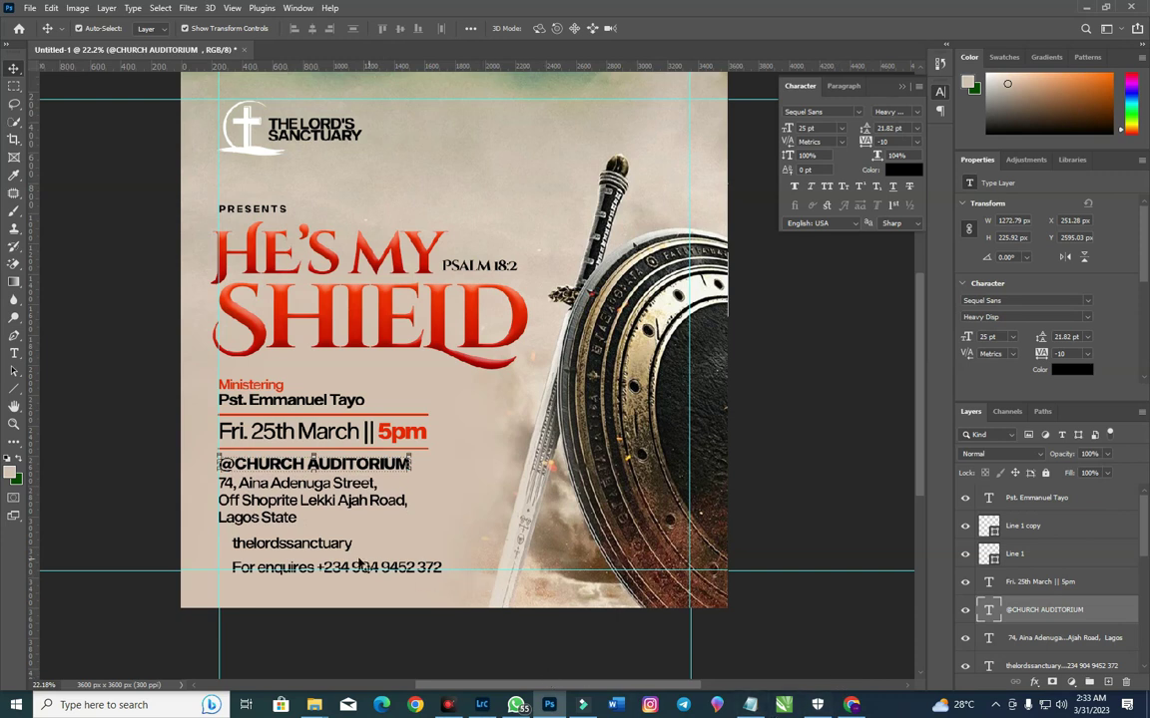
left_click_drag(336, 534, 552, 120)
key("t")
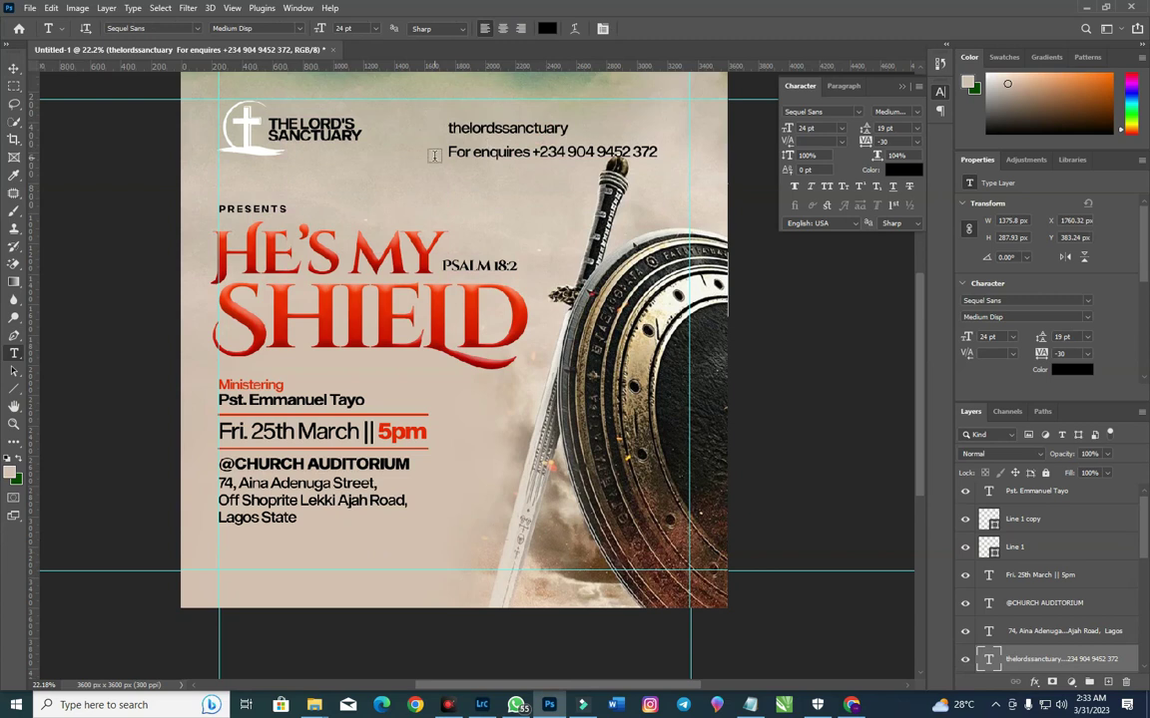
left_click_drag(448, 157, 629, 171)
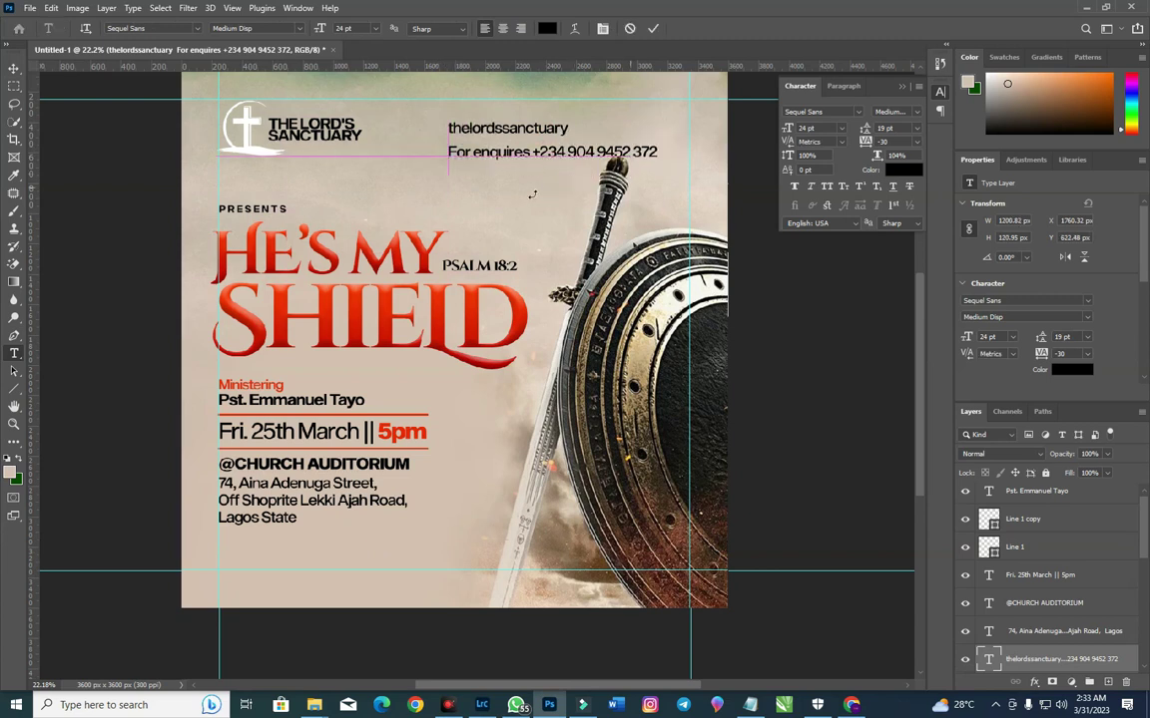
key("Escape")
left_click(593, 151)
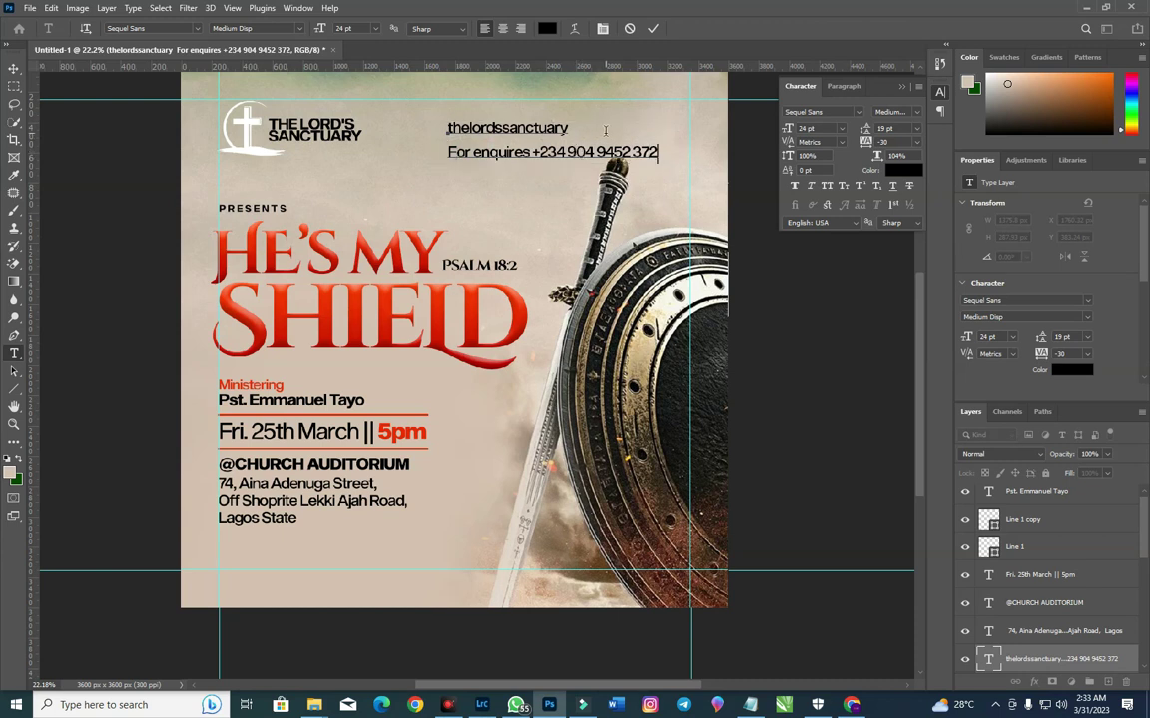
Step: Cut the enquiries line from the header and paste it as a new text line near the bottom
key("shift+Home")
key("ctrl+c")
key("BackSpace")
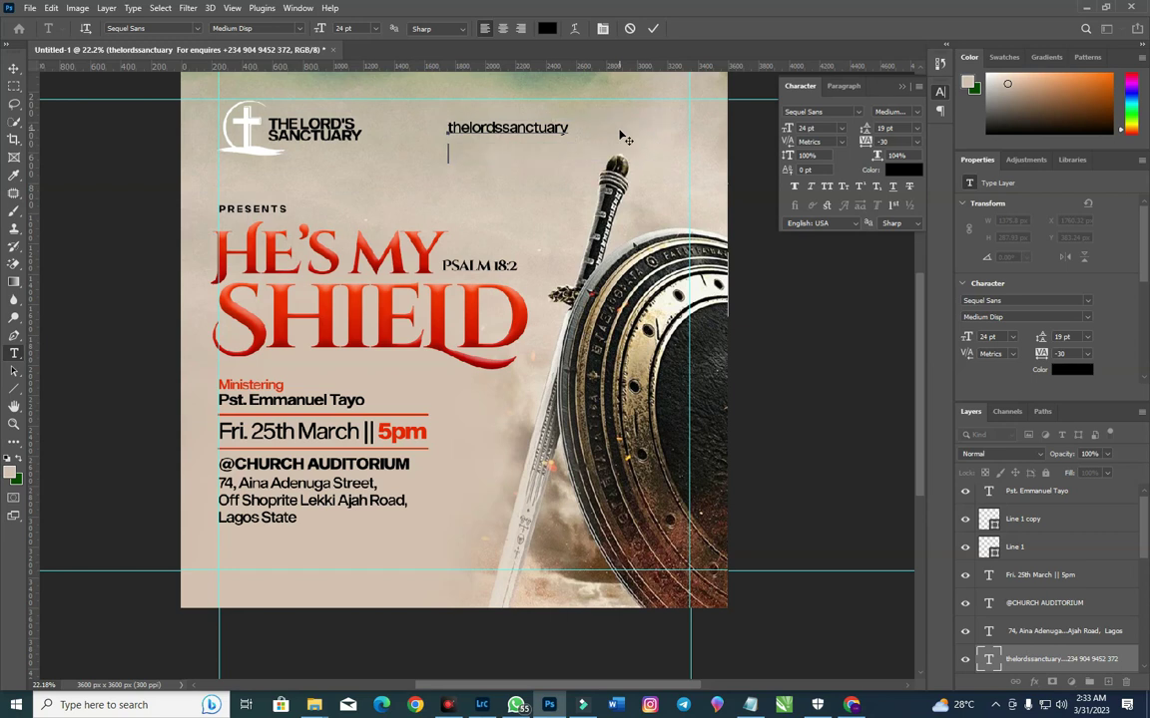
left_click(654, 28)
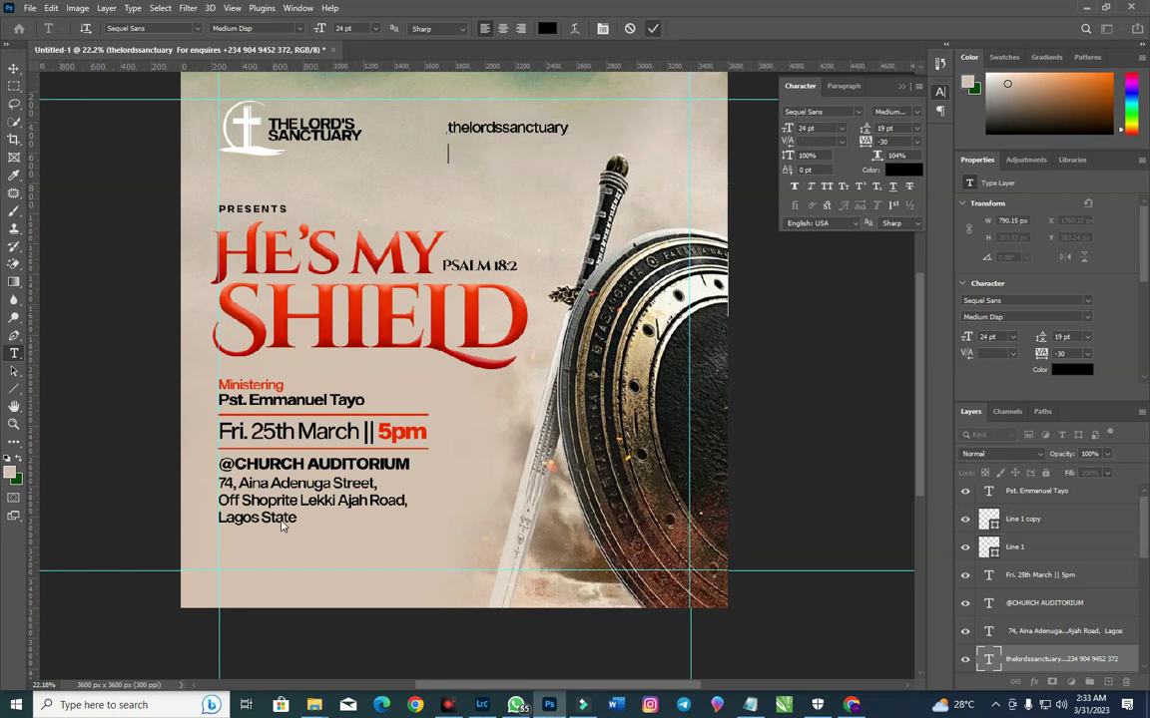
left_click(277, 557)
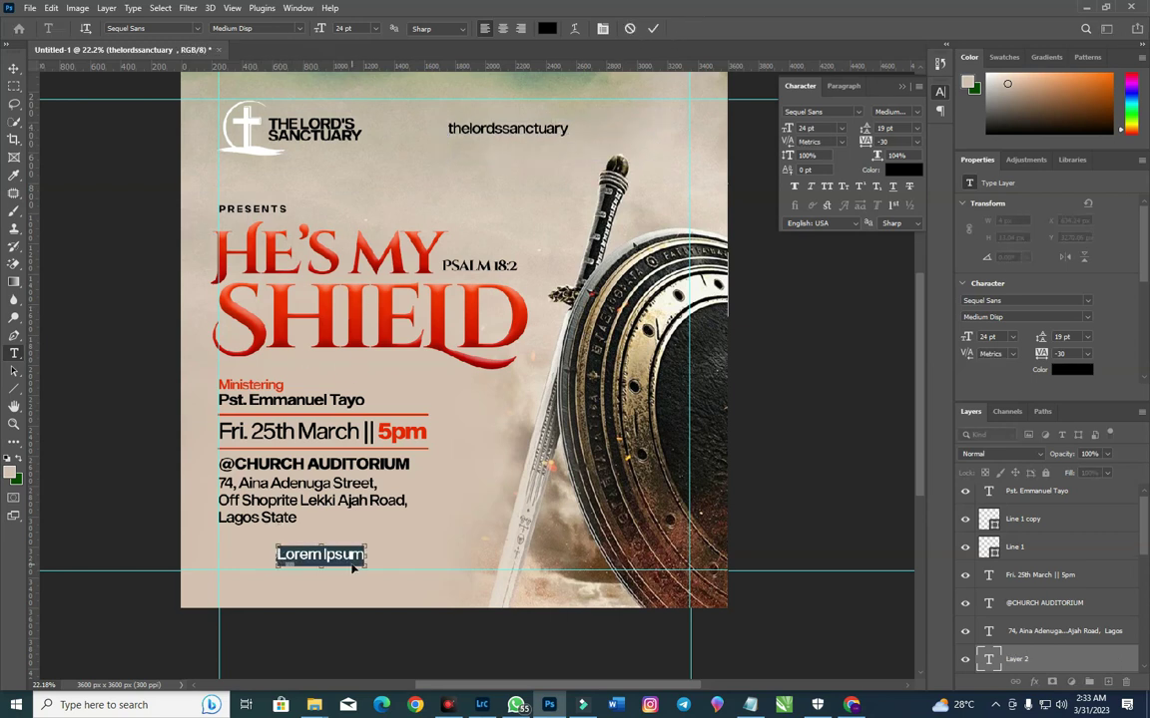
key("ctrl+v")
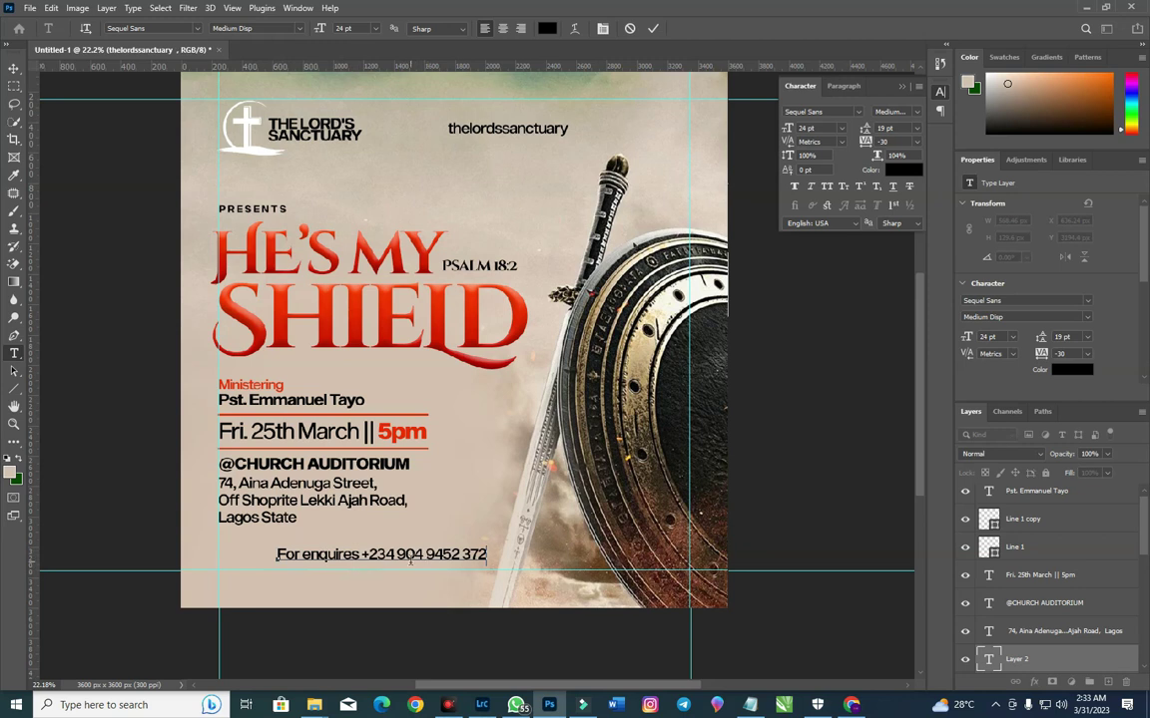
left_click(14, 68)
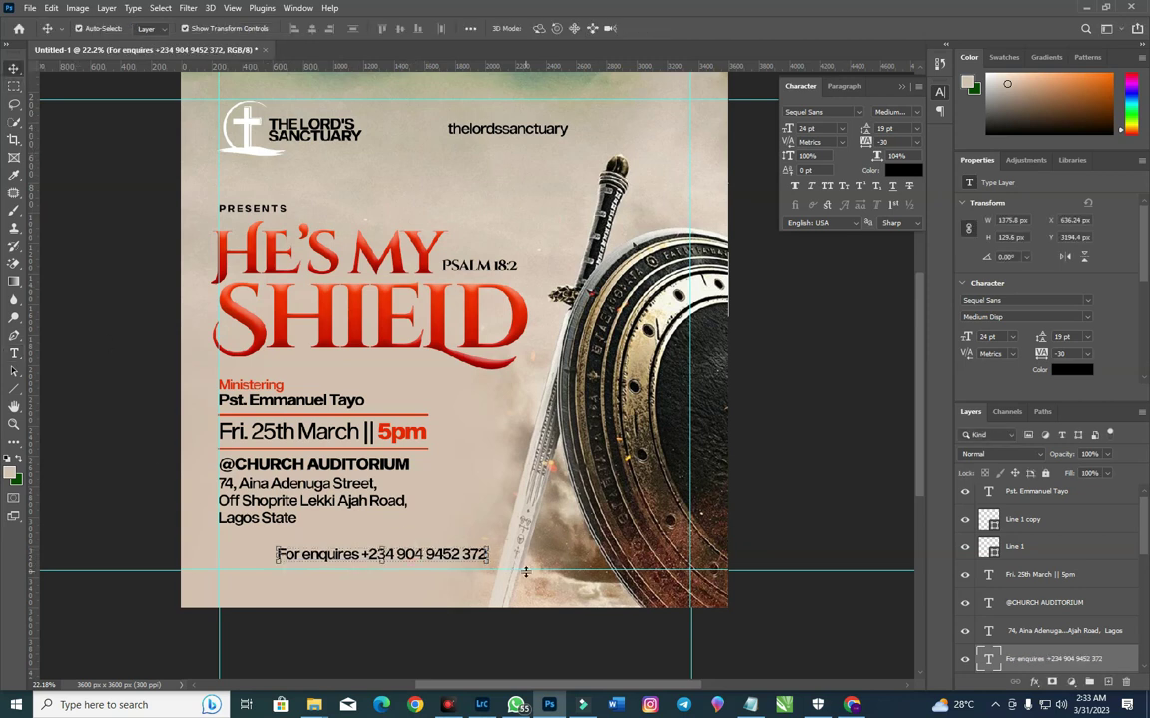
Step: Scale the enquiries text down to about 84% and shift it left
key("ctrl+t")
left_click_drag(489, 565, 457, 557)
left_click_drag(398, 565, 362, 565)
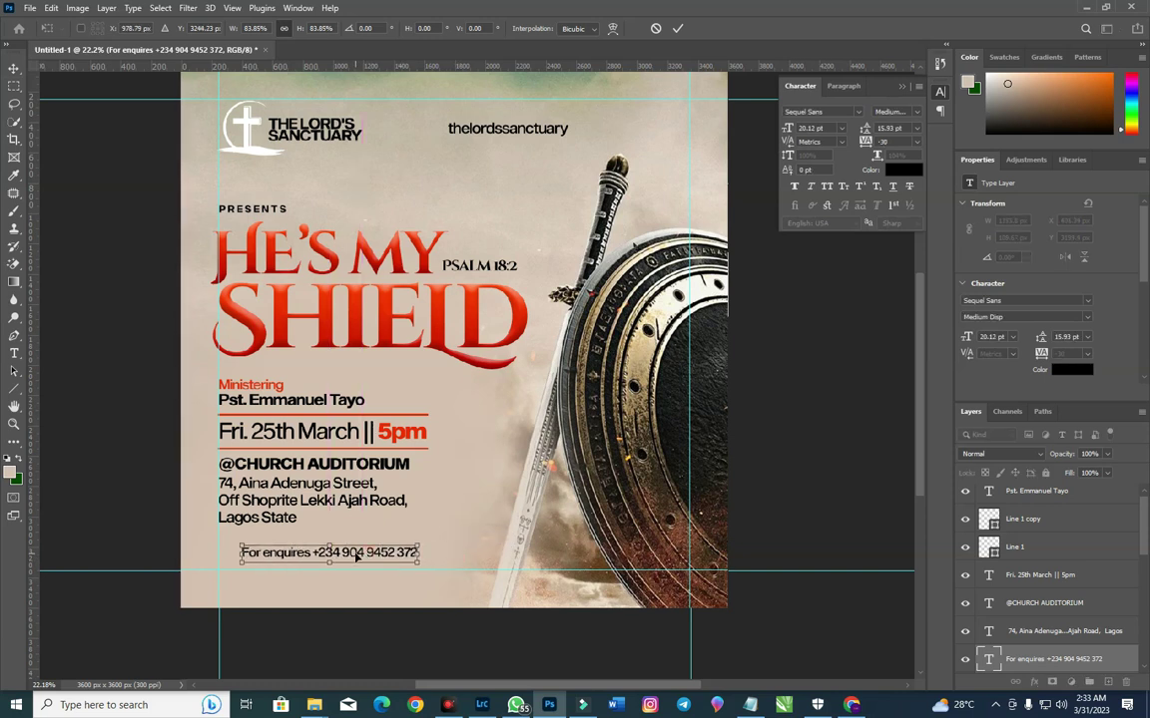
key("Return")
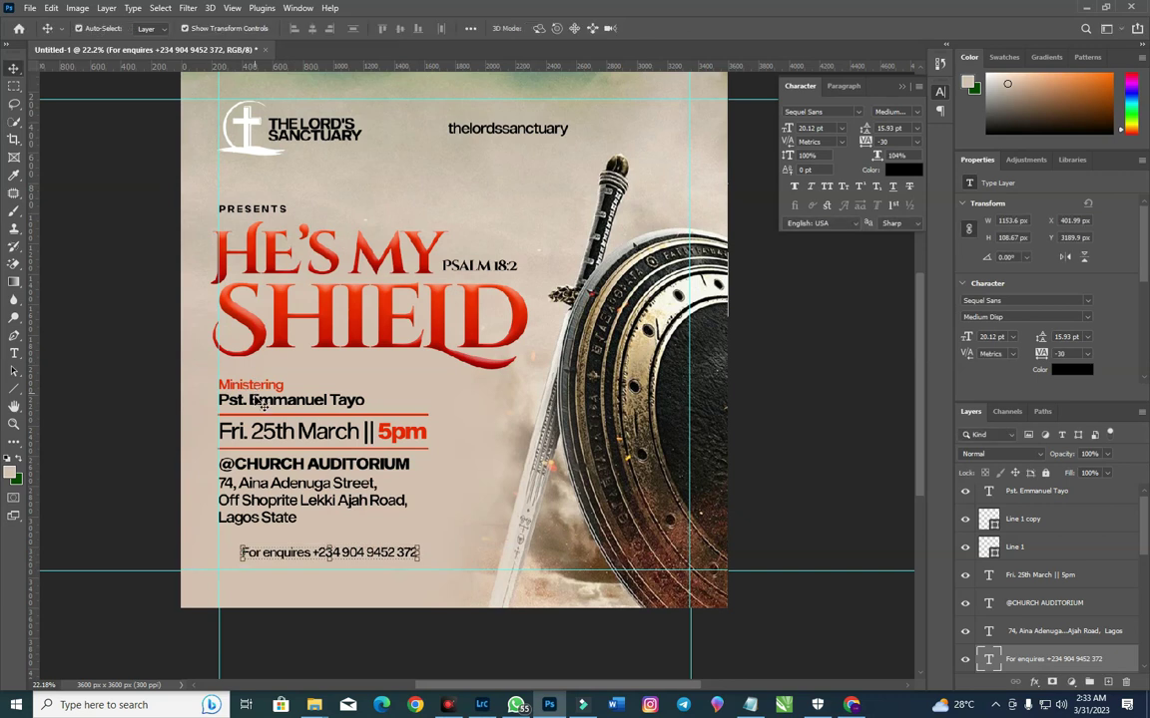
Step: Nudge the Ministering block up slightly, leaving the SHIELD title where it was
left_click_drag(257, 336, 258, 365)
key("ctrl+z")
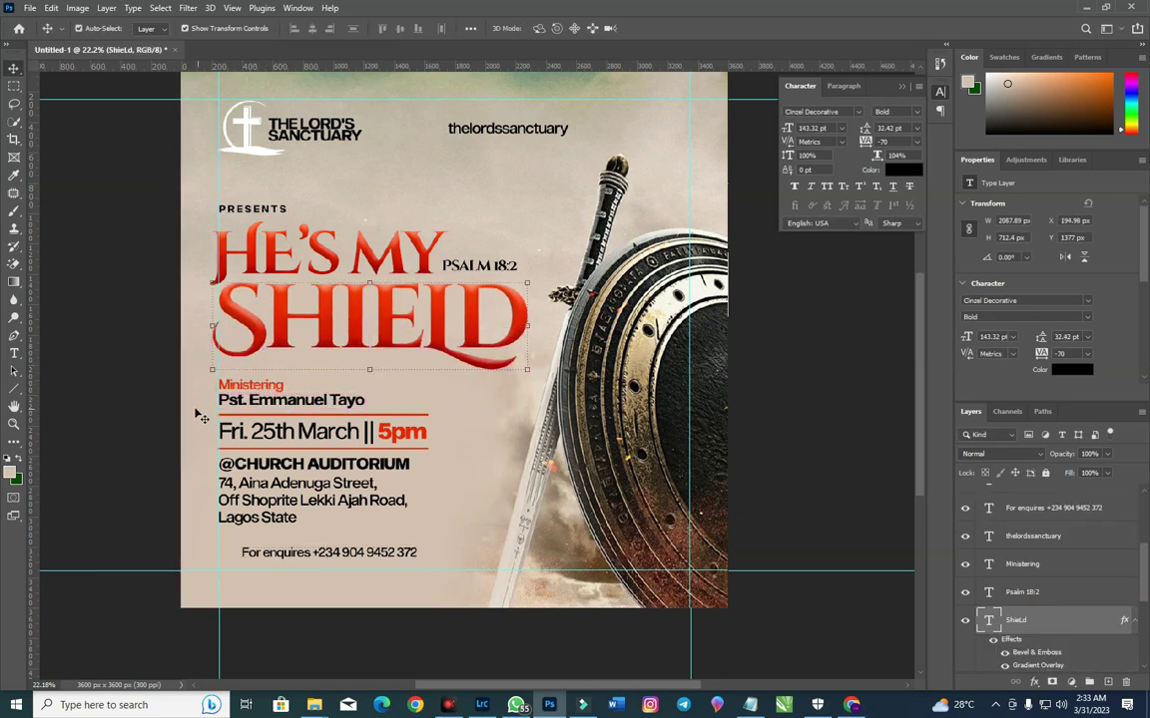
left_click(262, 399)
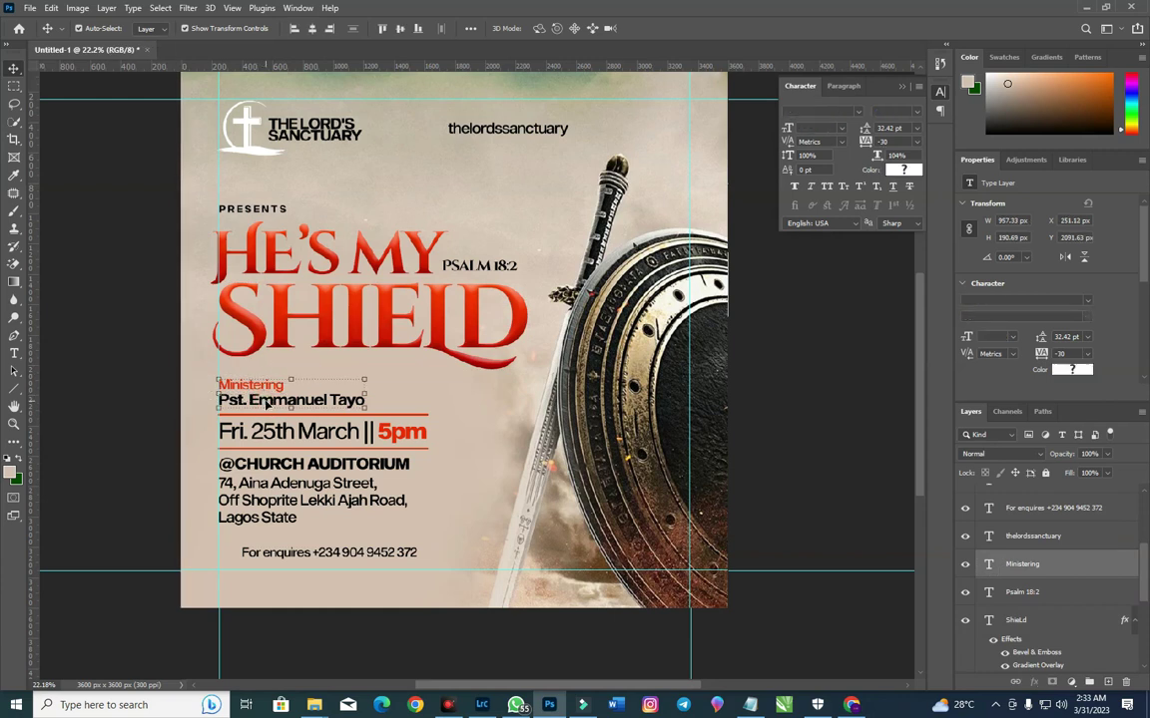
key("Up")
key("Up")
key("Up")
key("Up")
key("Up")
key("Up")
key("Up")
key("Up")
key("Up")
key("Up")
key("Up")
key("Up")
key("Up")
key("Up")
key("Up")
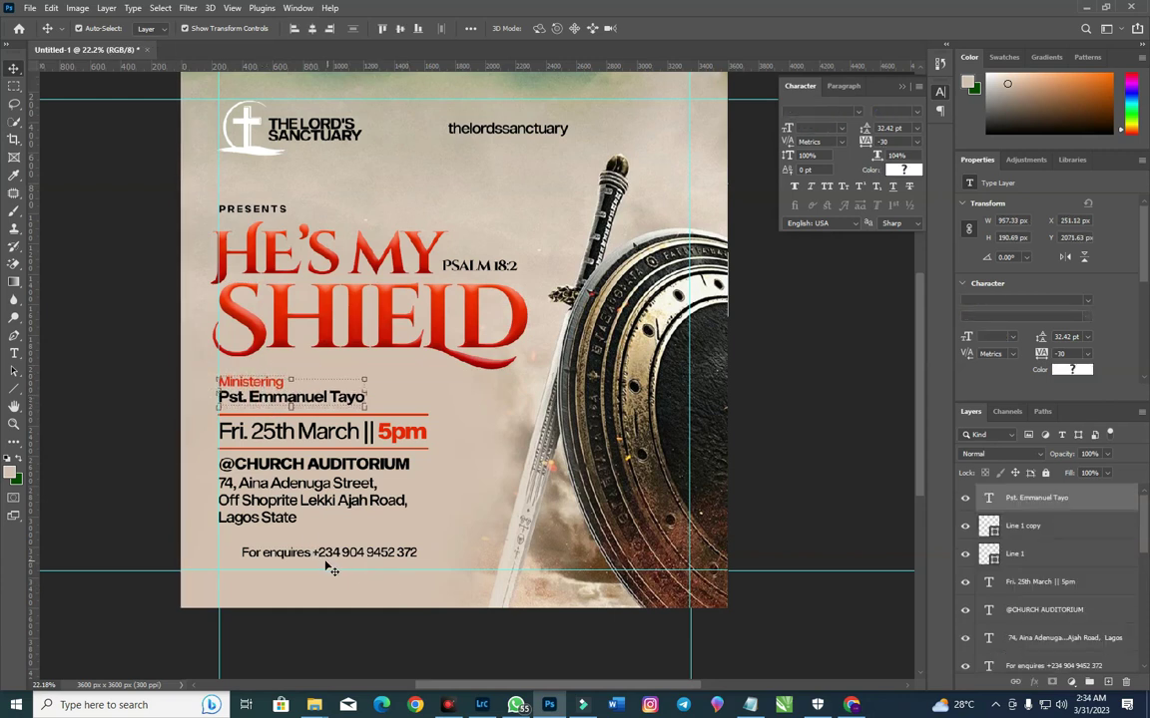
left_click(16, 286)
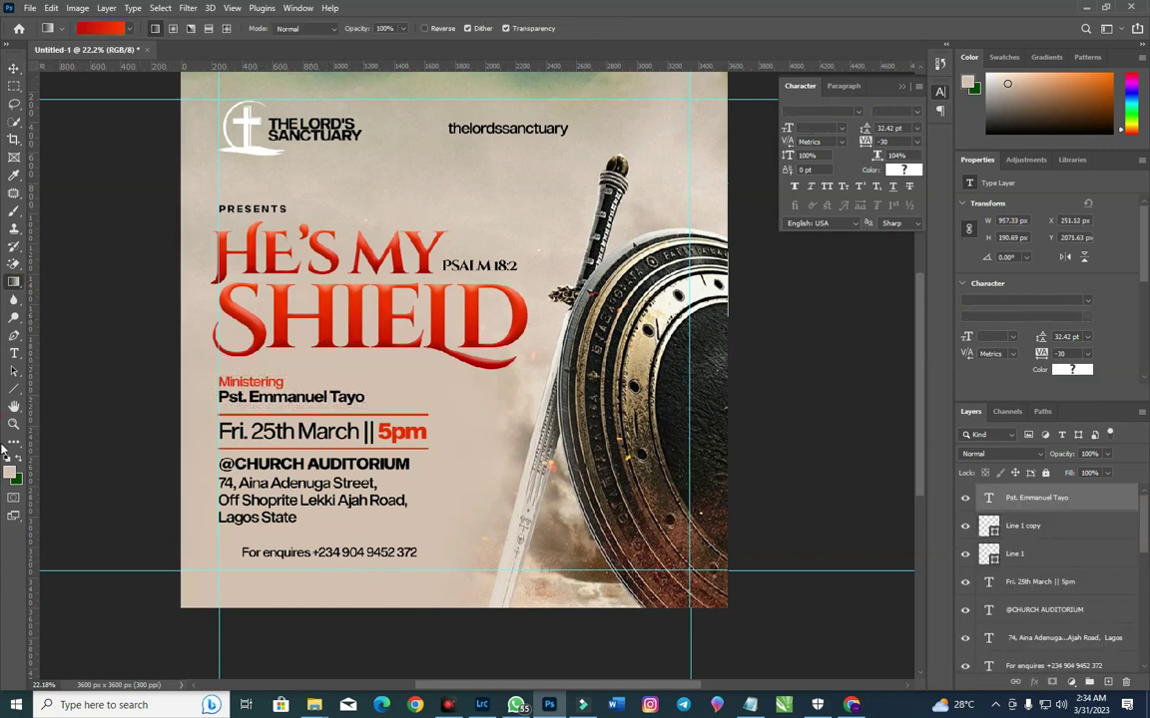
Step: Draw a black-filled rectangle bar around the enquiries line
left_click(14, 388)
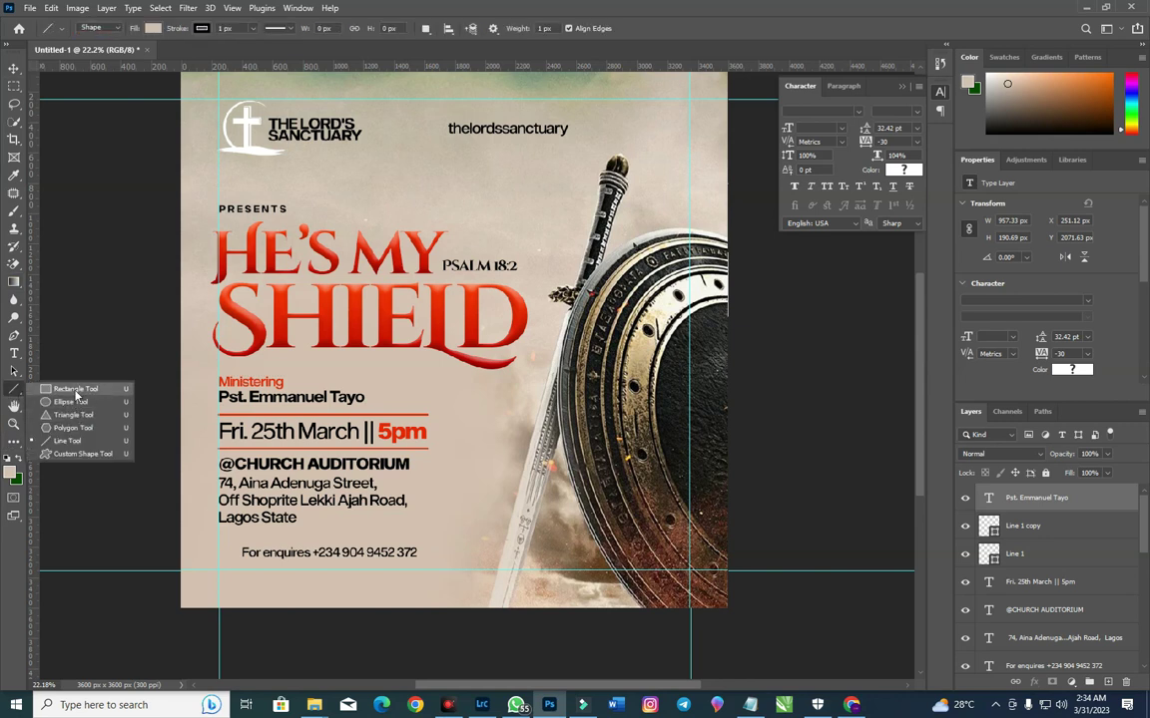
left_click(75, 389)
left_click_drag(221, 539, 429, 563)
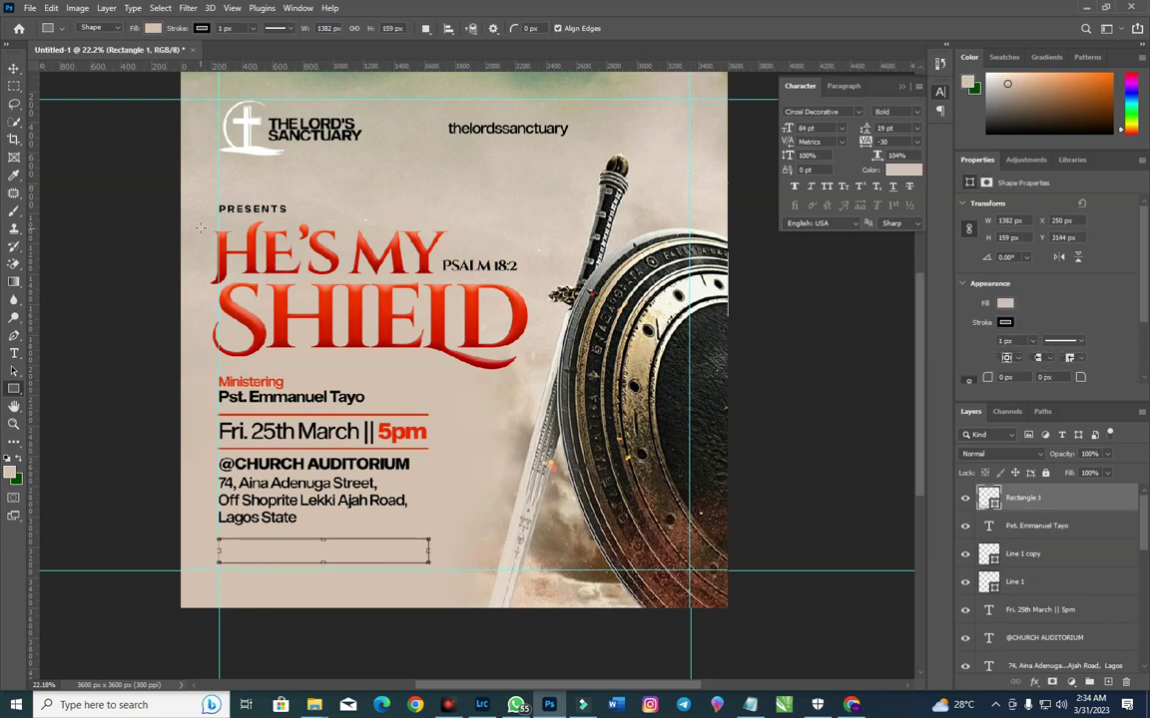
double_click(992, 499)
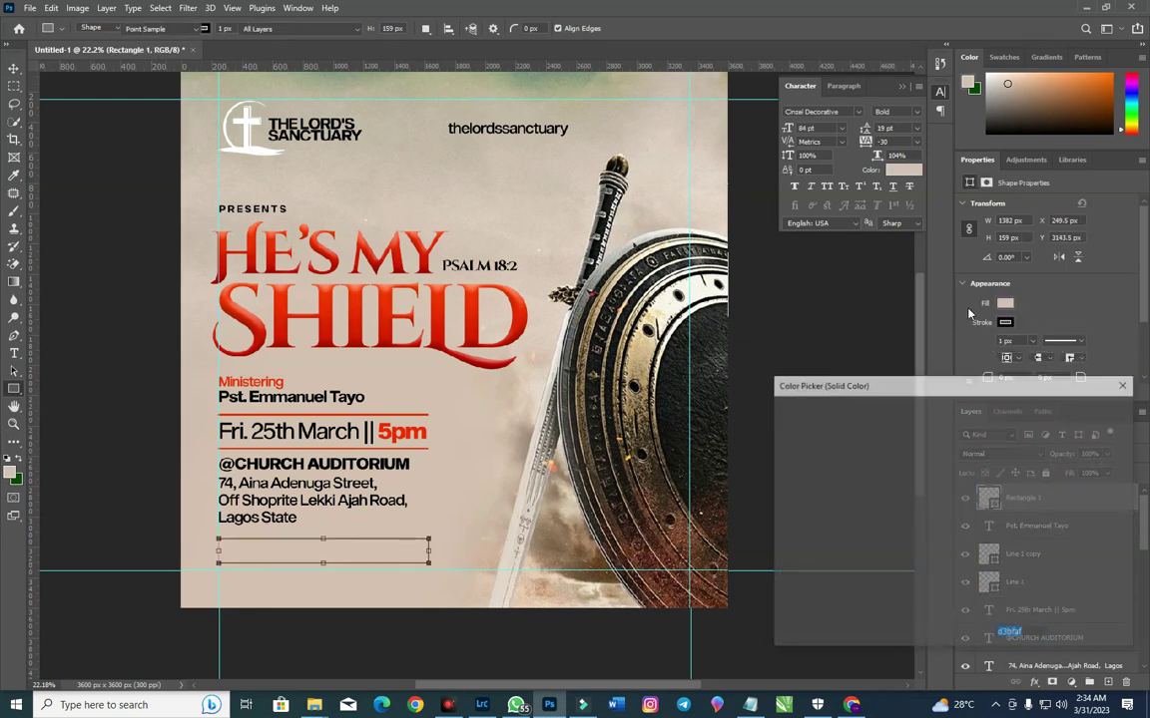
left_click(804, 610)
left_click(1098, 408)
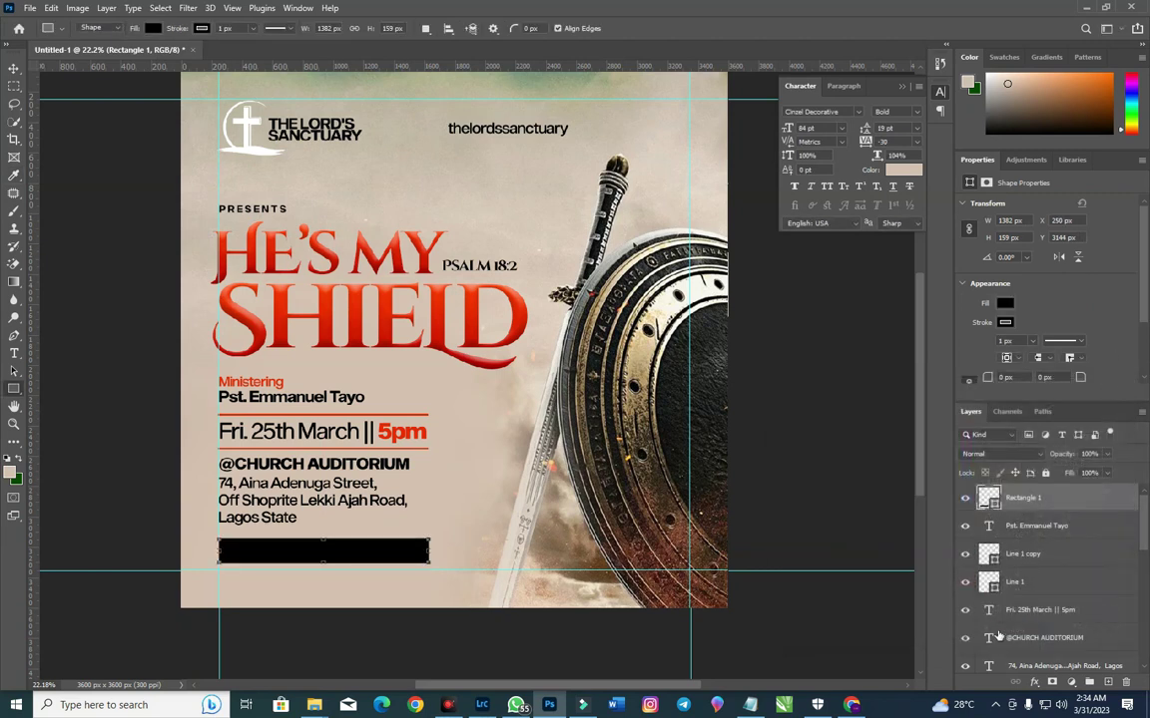
Step: Move the enquiries text layer above Rectangle 1 in the Layers panel
scroll(1042, 649, "down", 2)
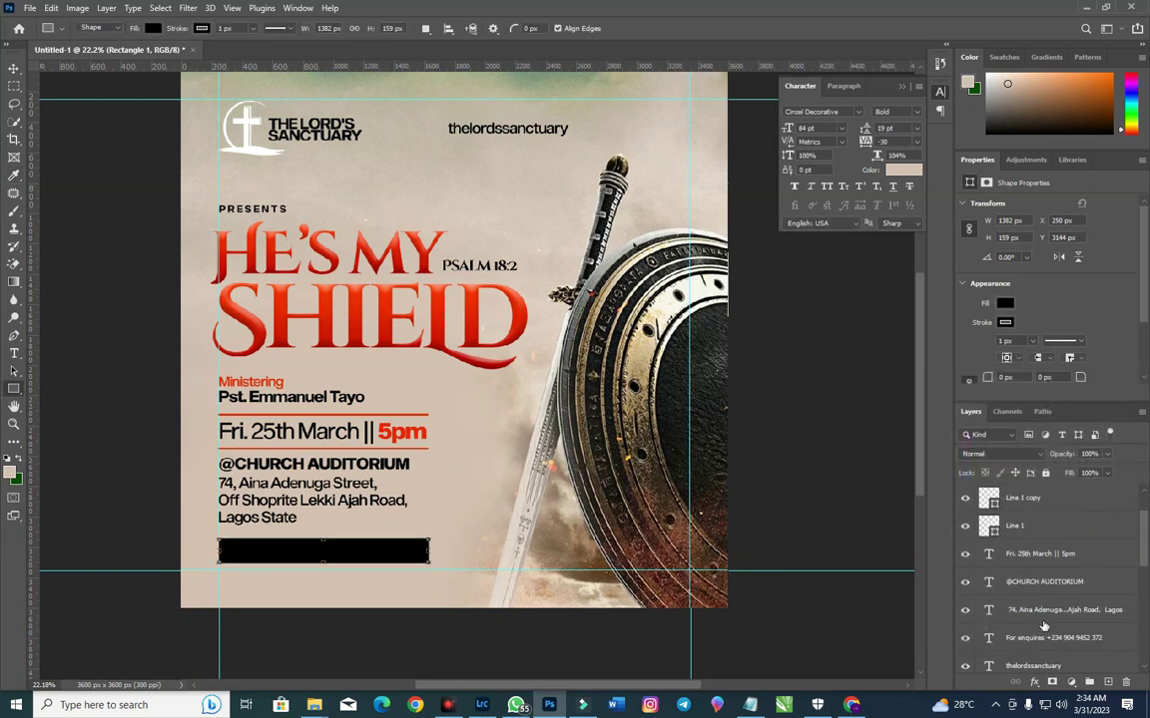
scroll(1045, 630, "down", 1)
left_click_drag(1045, 619, 1030, 491)
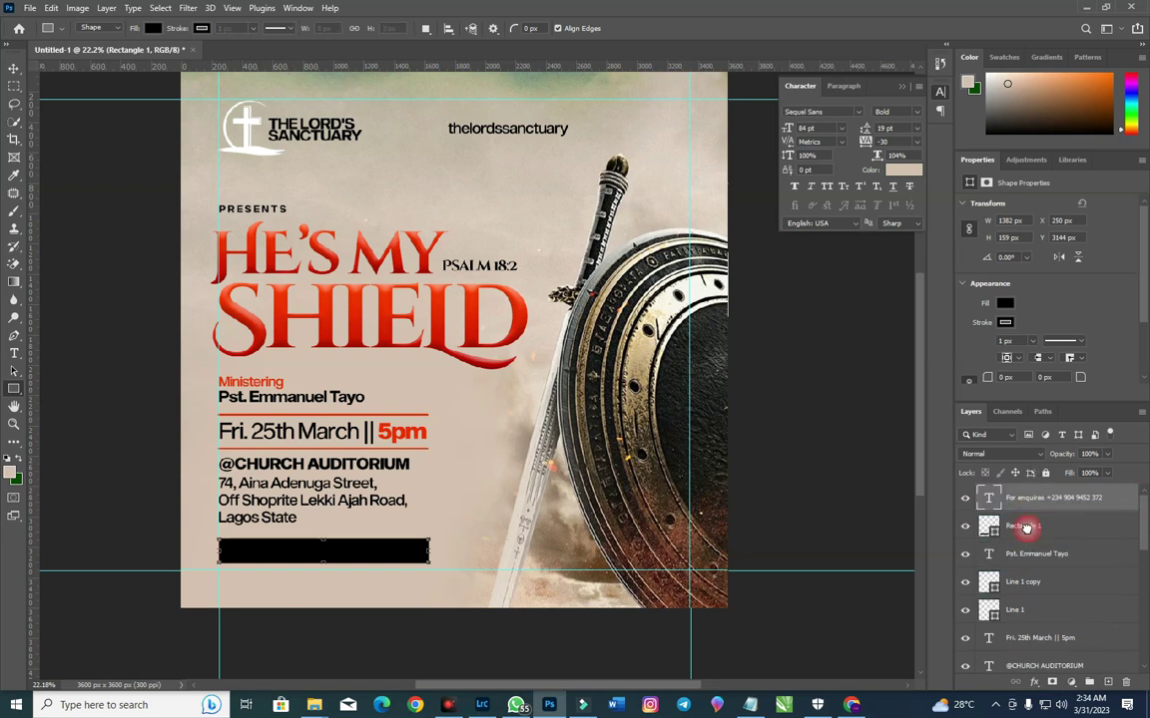
Step: Make the enquiries text white (#ffffff)
left_click(903, 170)
type("ffffff")
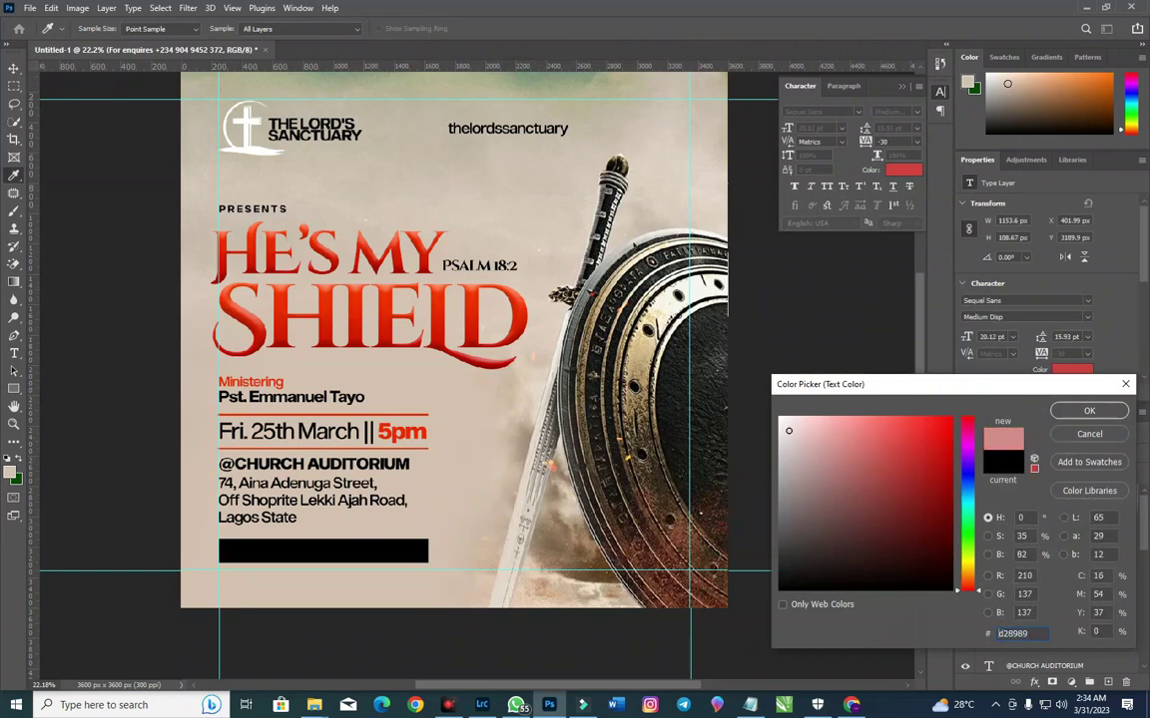
key("Return")
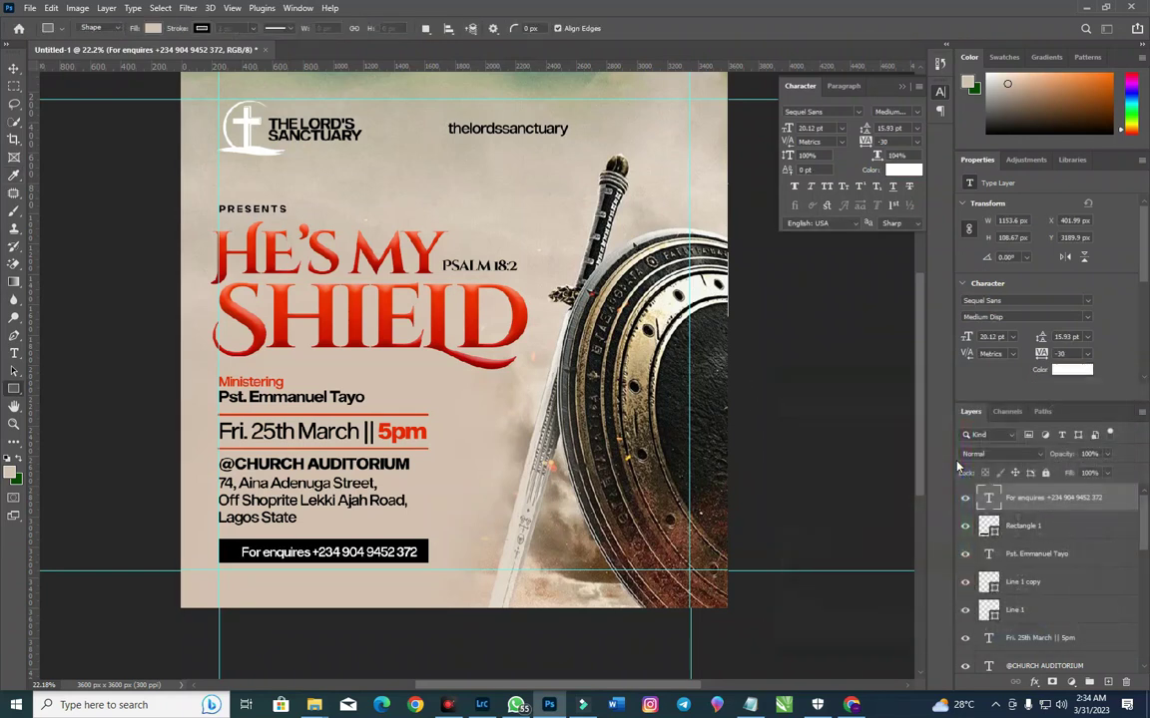
Step: Set the enquiries text to 18 pt and nudge it to sit inside the black bar
left_click(14, 68)
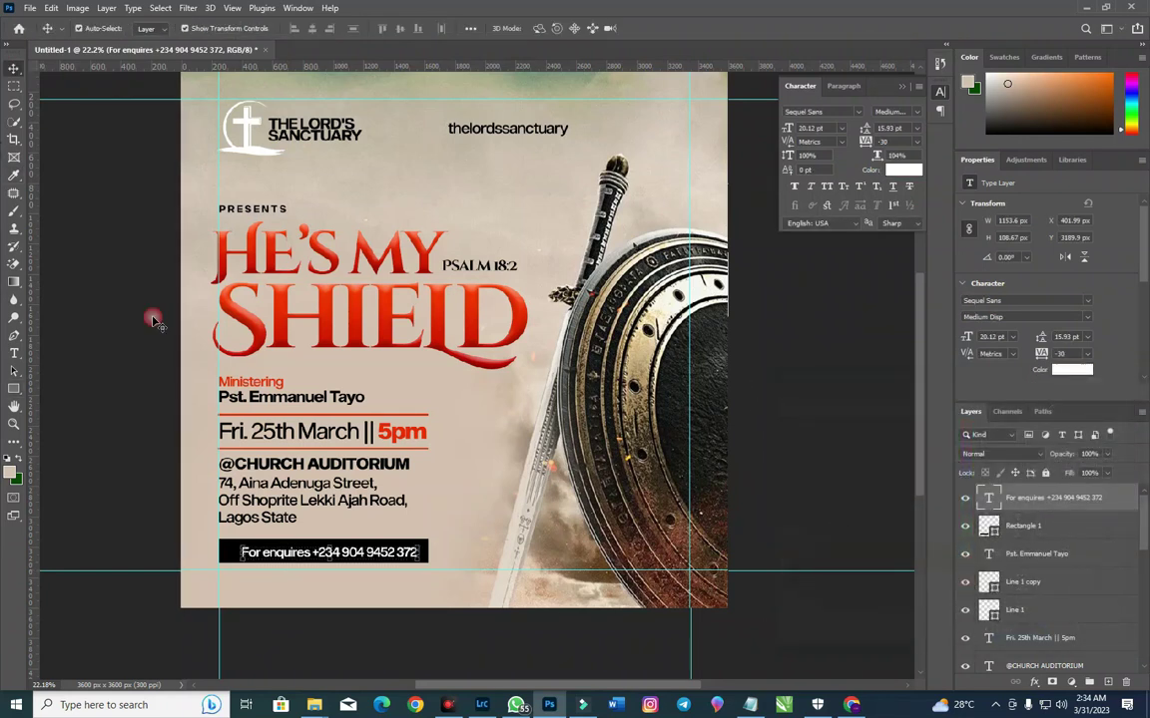
key("shift+Left")
key("shift+Left")
key("shift+Left")
key("shift+Up")
key("shift+Left")
key("Left")
key("Left")
key("Left")
key("Left")
key("Left")
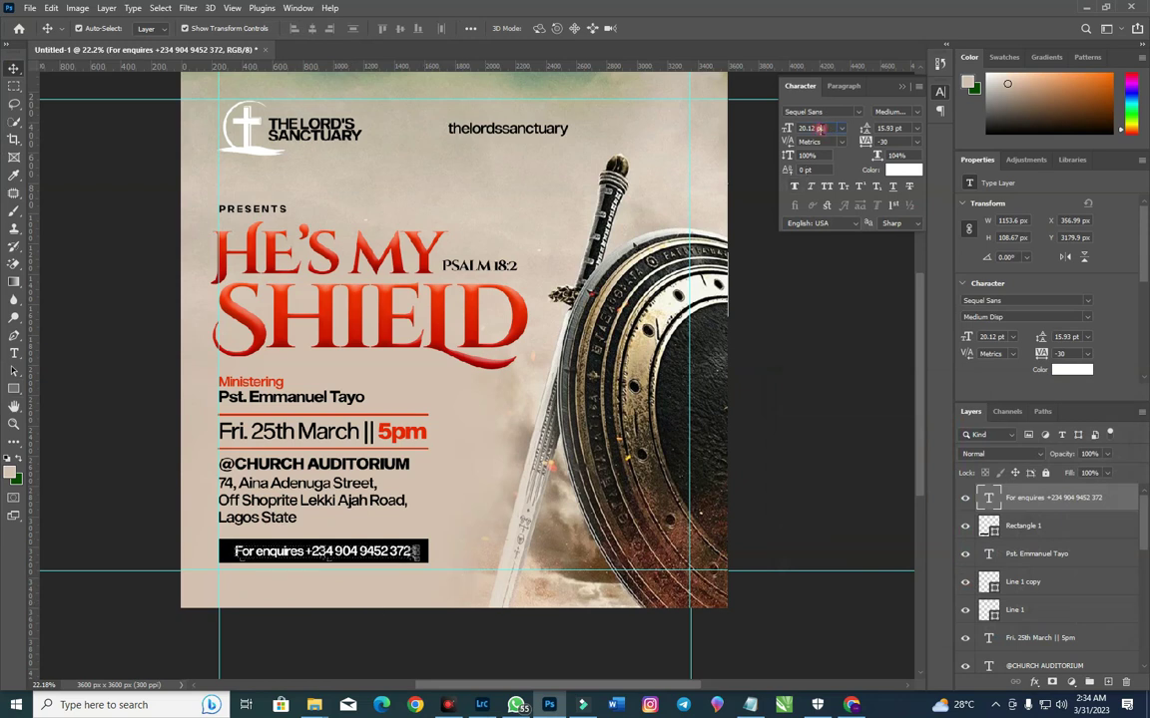
key("Down")
key("Down")
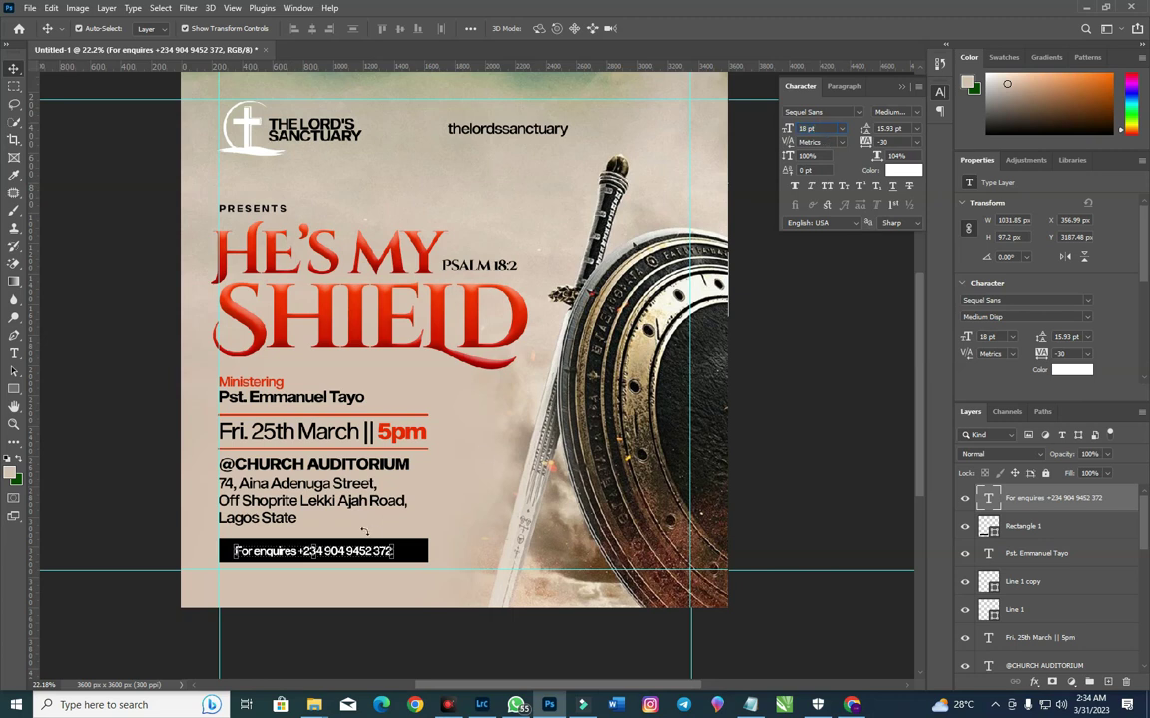
key("Right")
key("Right")
key("Right")
key("Right")
mouse_move(389, 551)
left_mouse_down()
mouse_move(571, 559)
mouse_move(408, 559)
left_mouse_up()
key("ctrl+z")
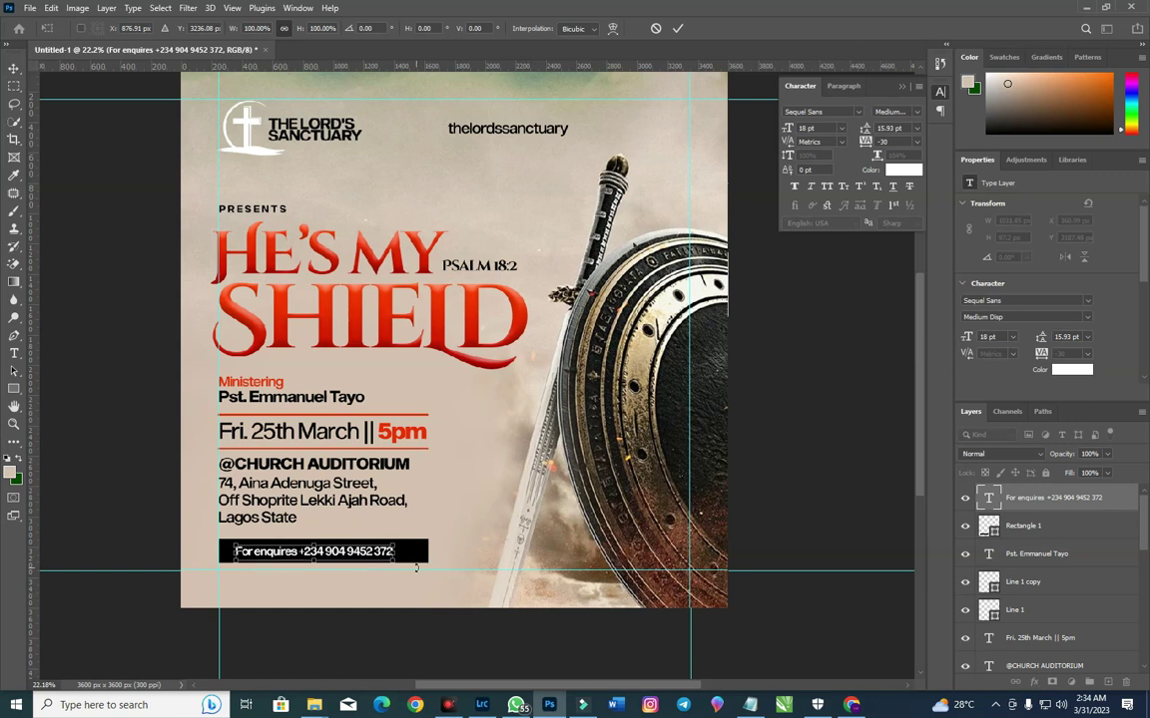
key("Return")
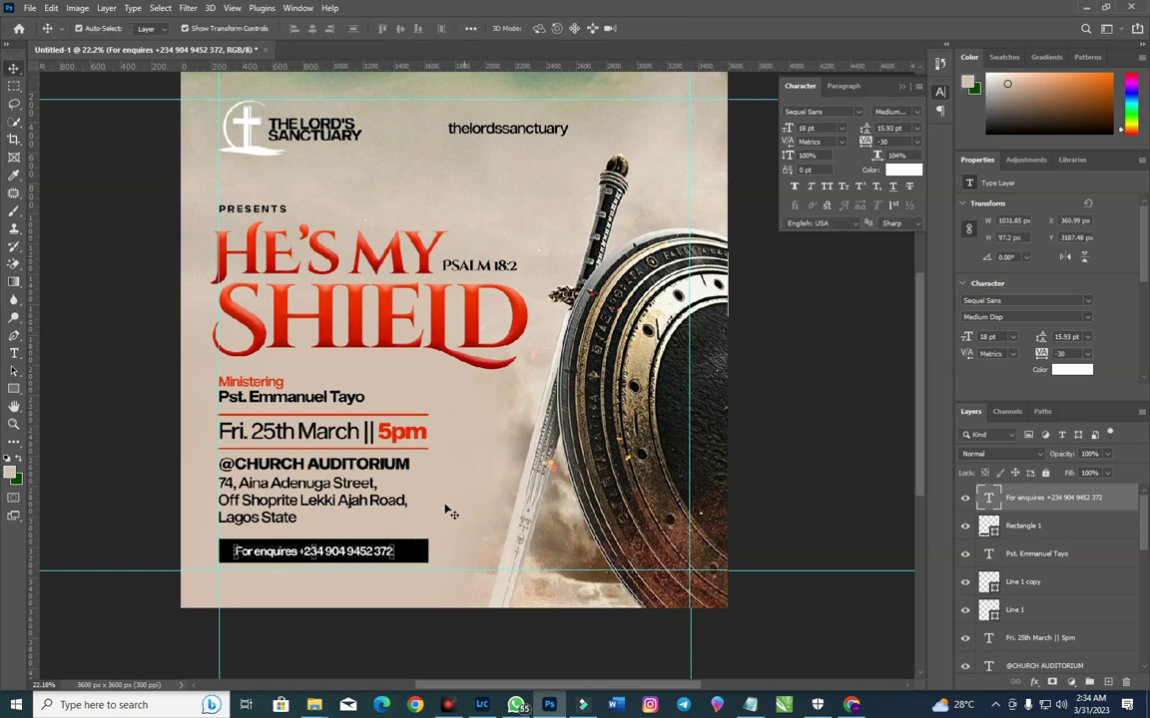
left_click(421, 567, "shift")
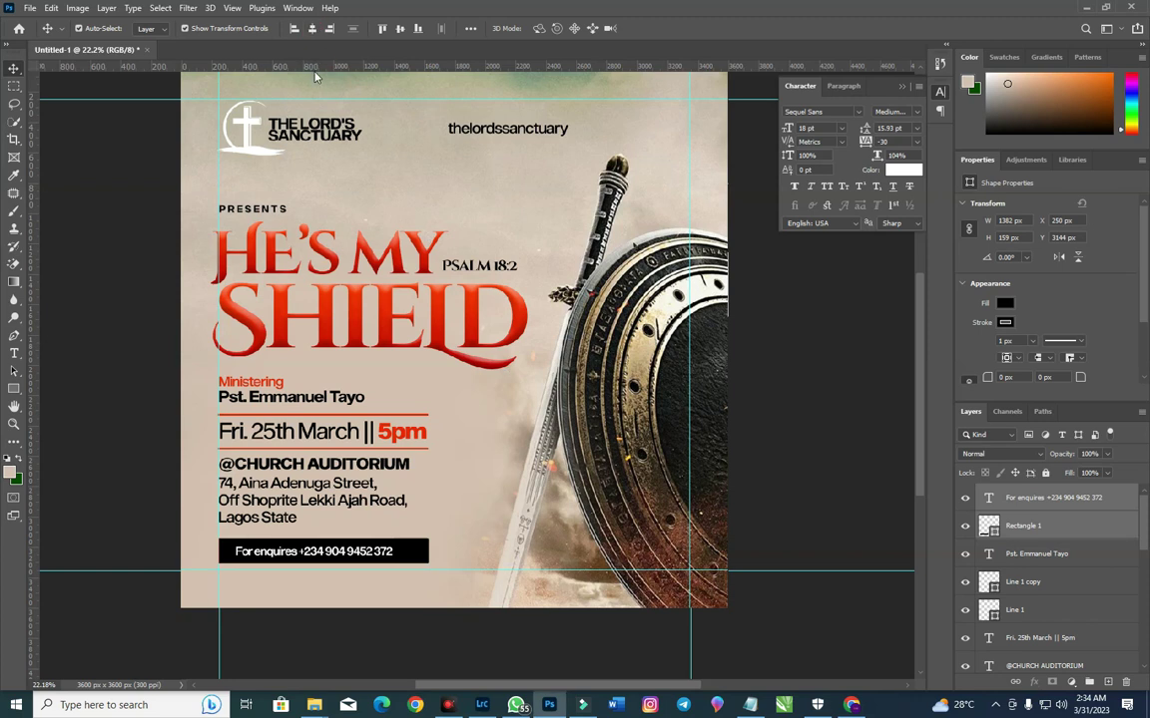
Step: Centre the enquiries text on the black bar and set the address text to 23 pt
left_click(313, 29)
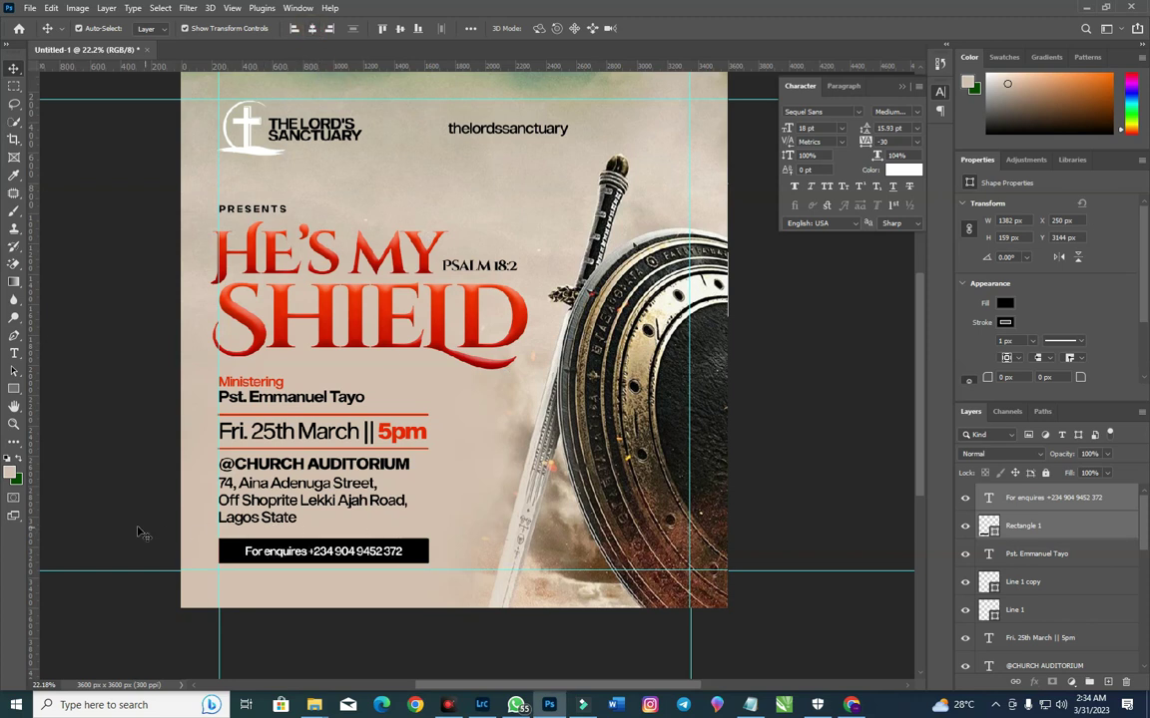
left_click(316, 568)
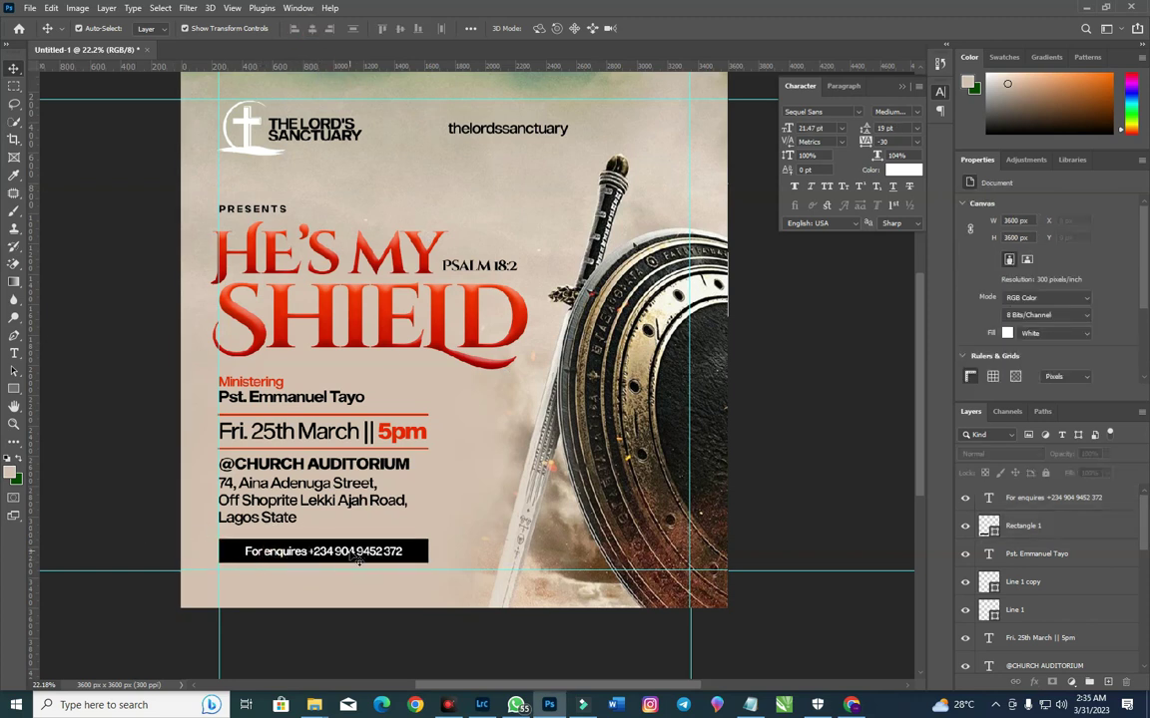
left_click(372, 505)
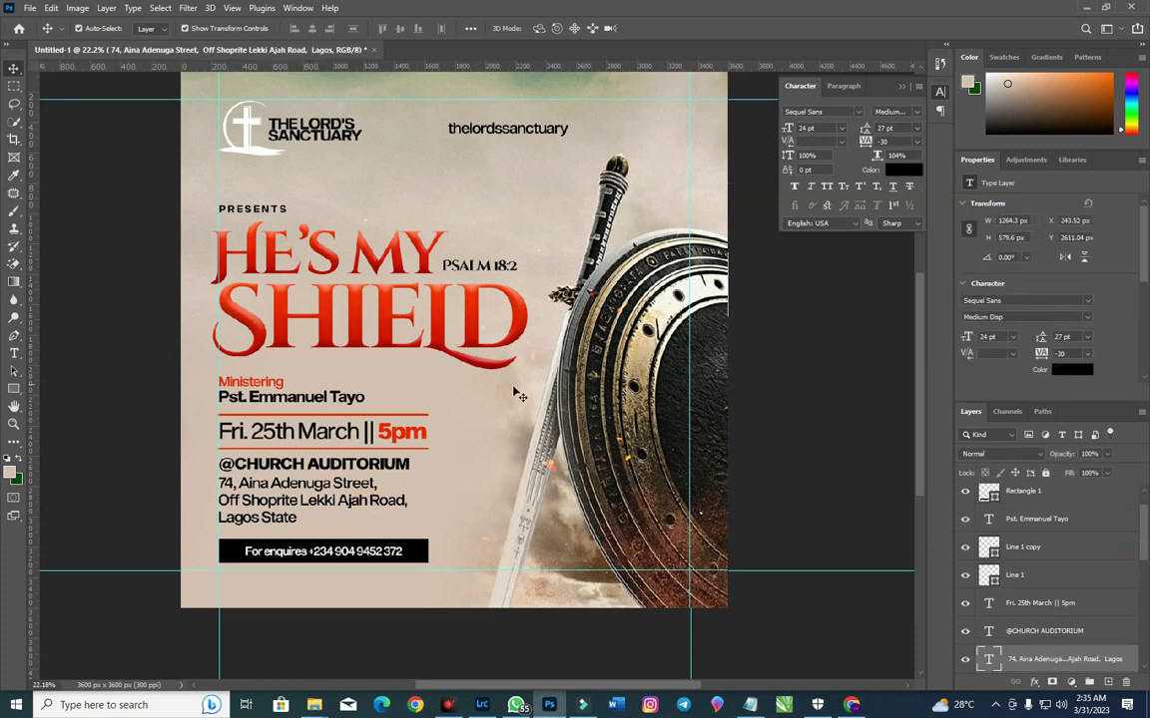
left_click(810, 129)
key("Down")
key("Return")
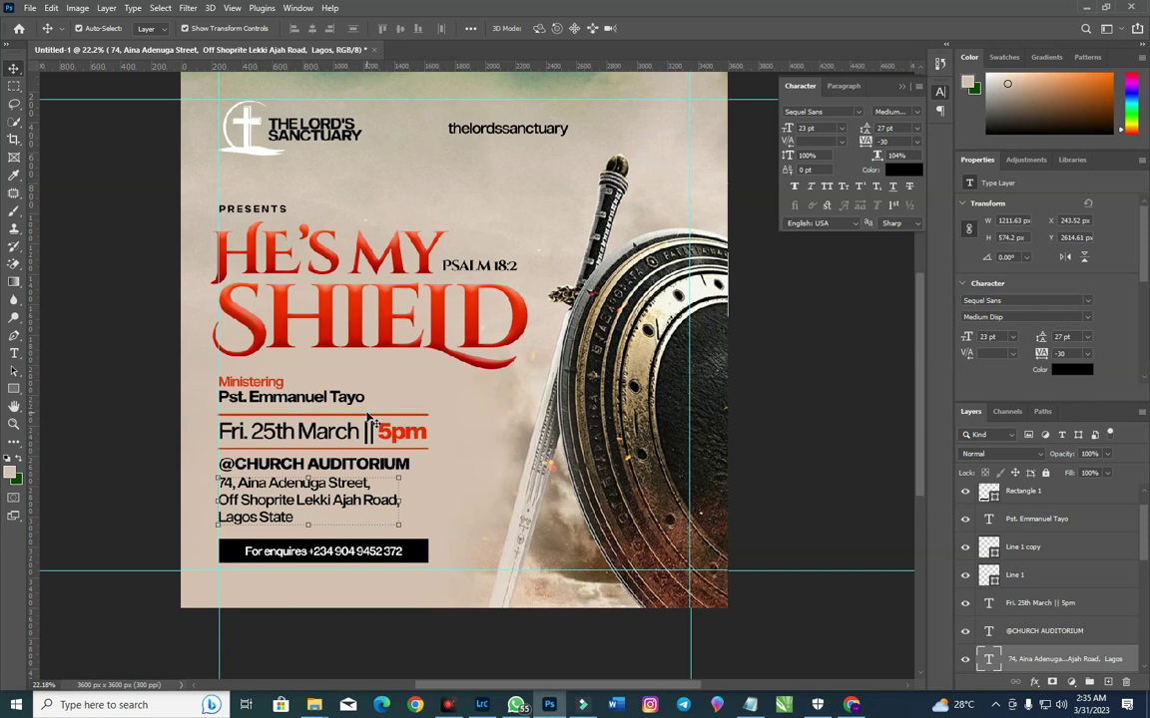
Step: Move the thelordssanctuary handle to the top-right corner and scale it to about 14.89 pt
left_click_drag(520, 138, 671, 107)
key("ctrl+t")
key("Return")
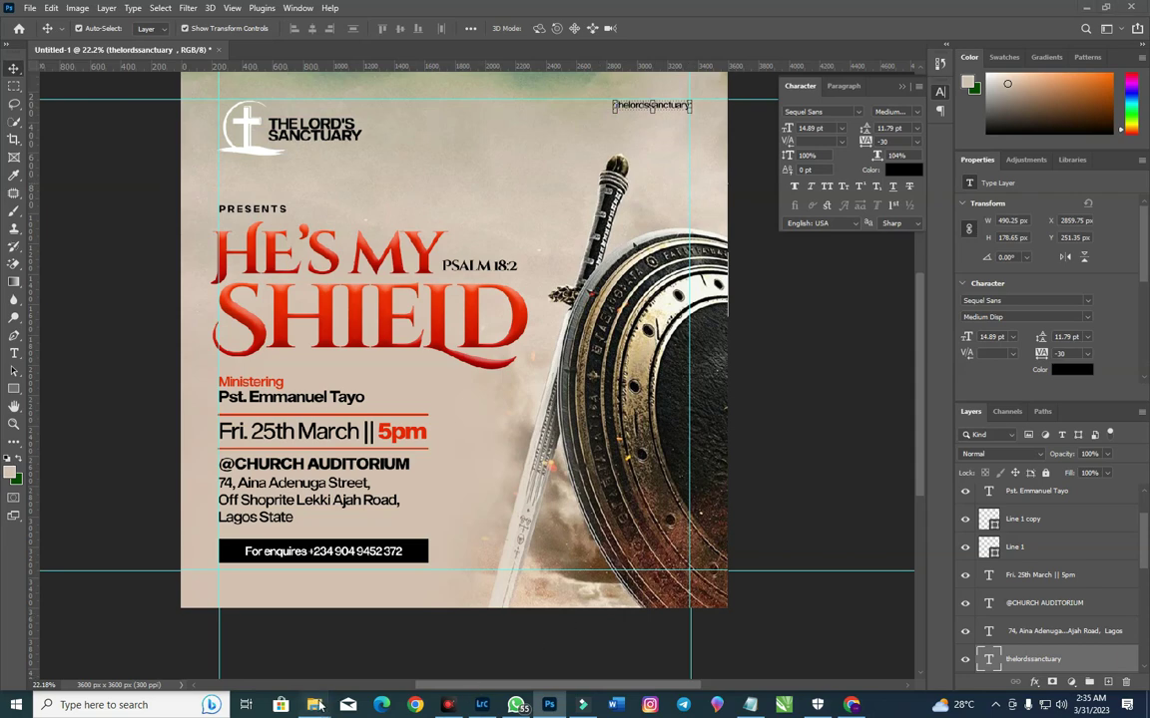
Step: Browse to Church Flyer Tutorial > He's my Shield and select both pngwing.com logo files
mouse_move(315, 704)
mouse_move(285, 648)
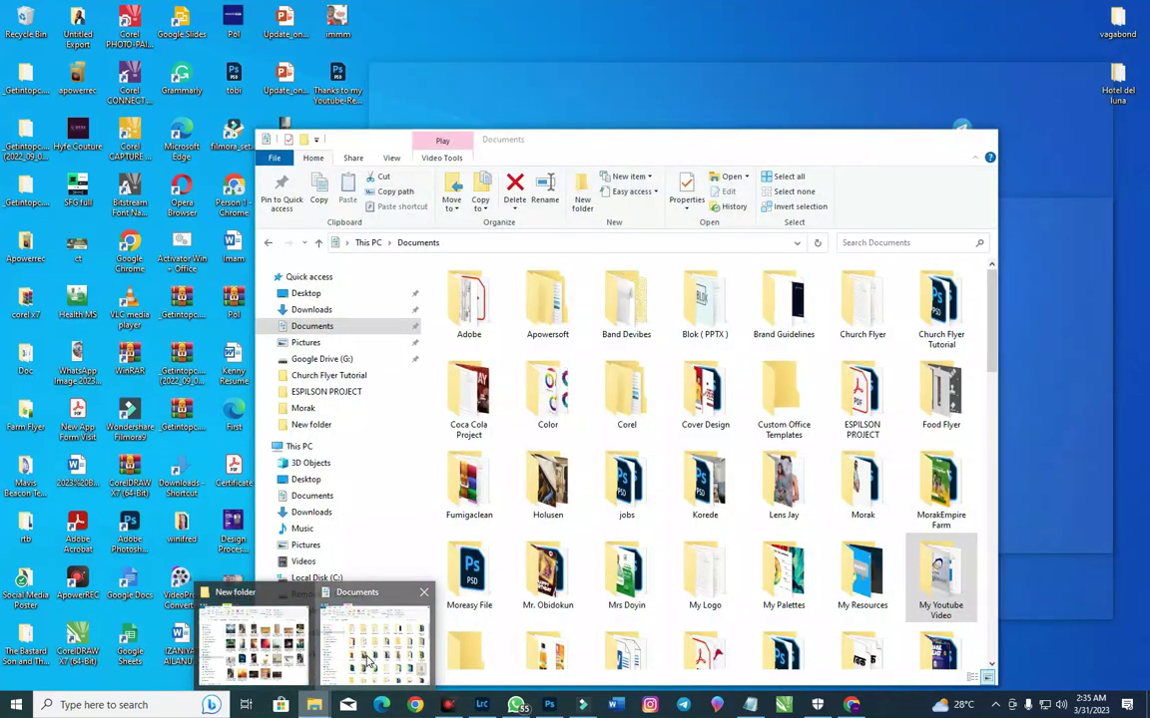
left_click(367, 661)
left_click(335, 309)
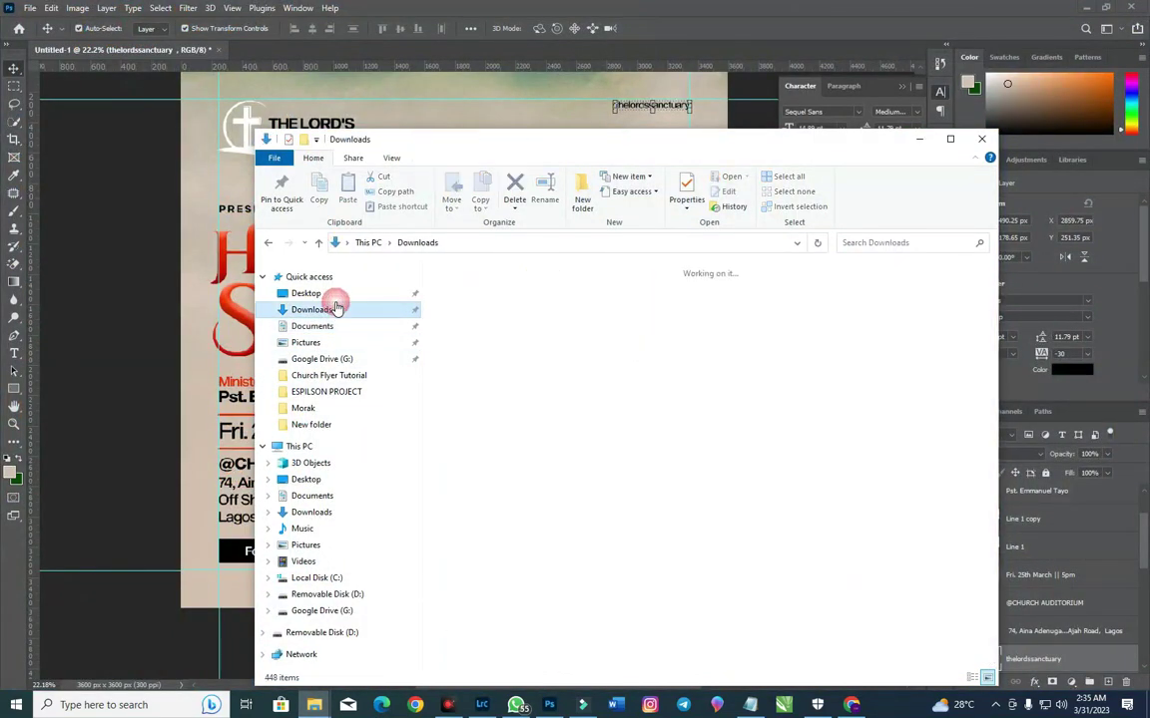
left_click(333, 359)
left_click(335, 377)
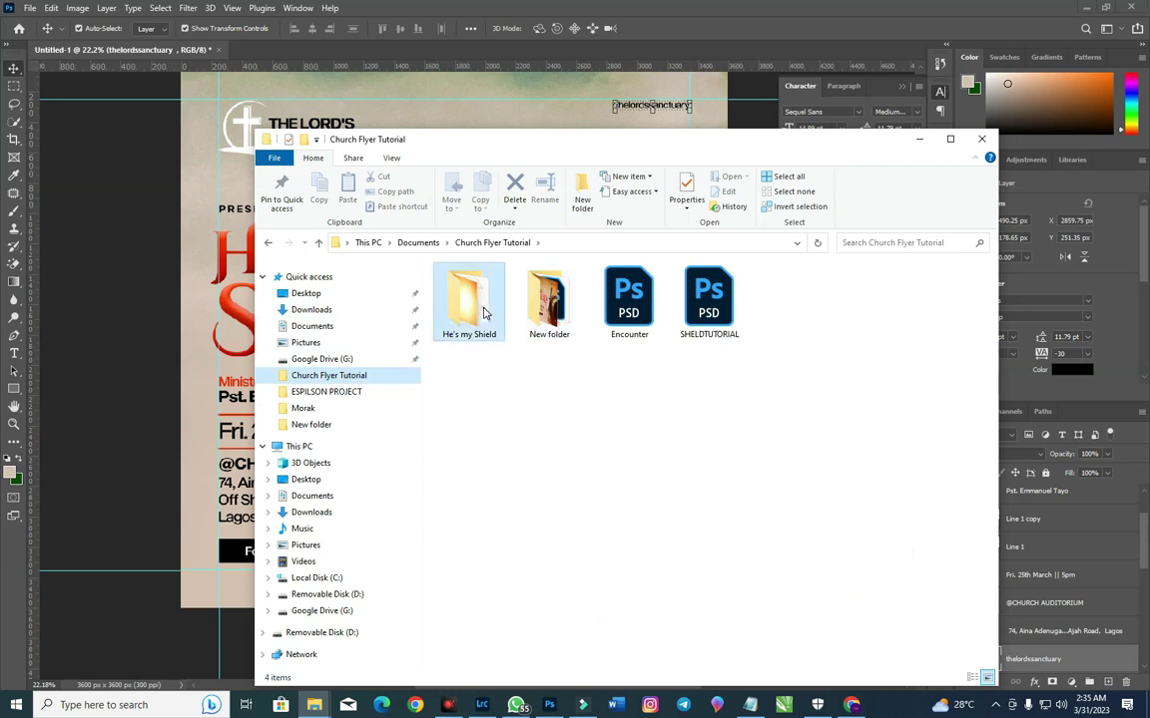
double_click(481, 305)
left_click_drag(864, 359, 172, 355)
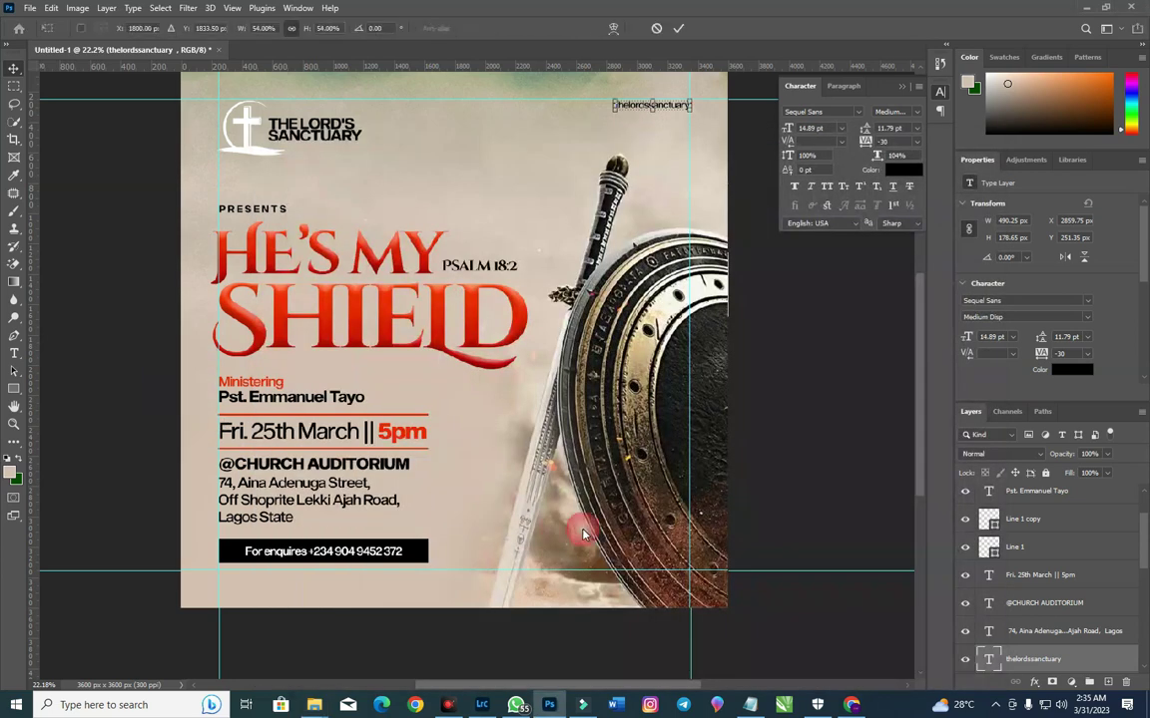
Step: Place the Instagram logo and shrink the Facebook logo into the top-right corner
key("Return")
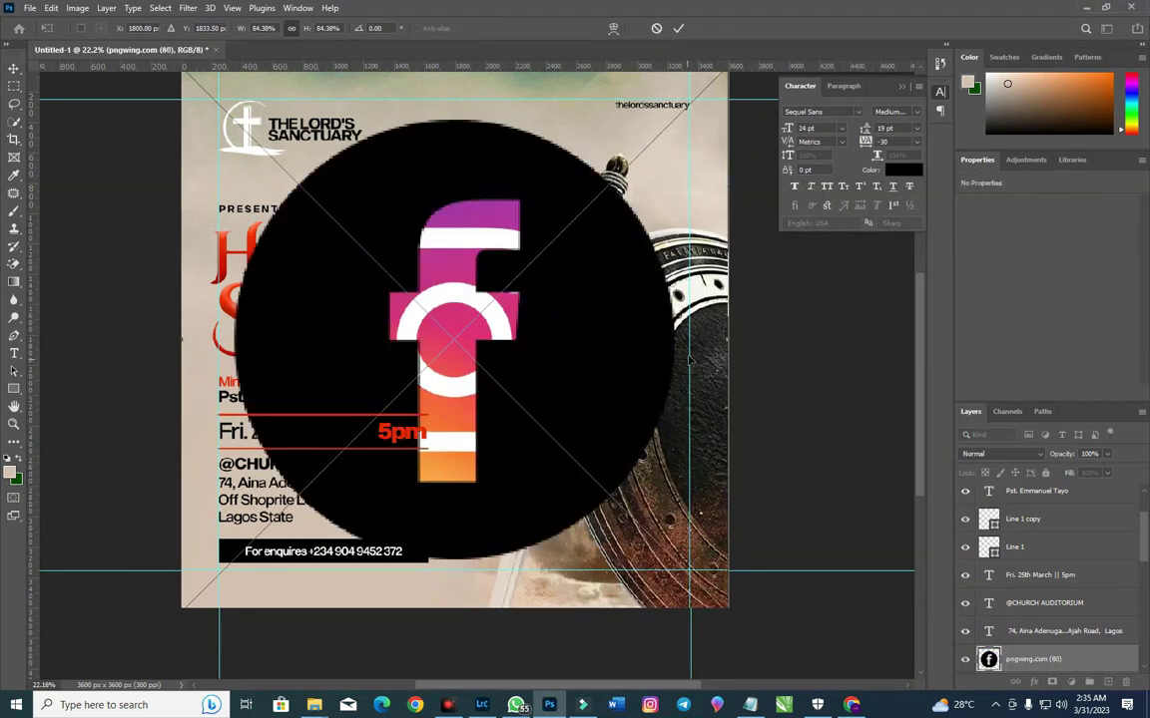
left_click_drag(183, 606, 654, 122)
key("Return")
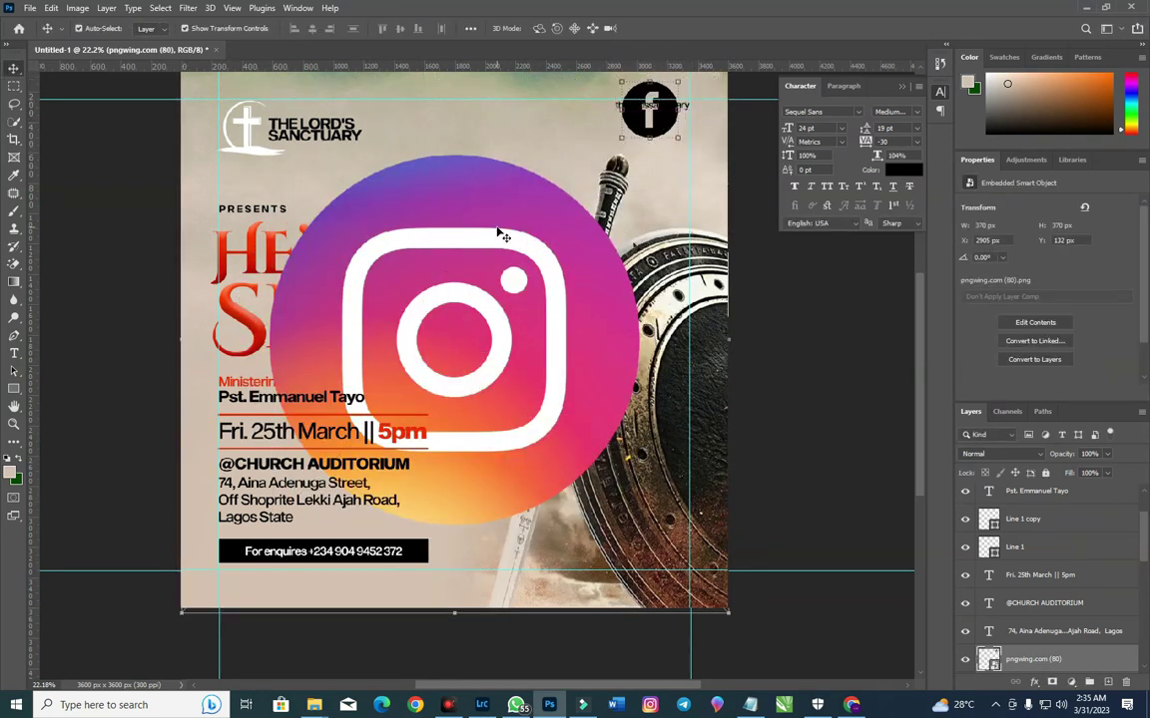
Step: Apply the Magic Eraser to the Instagram logo's white areas
left_click(476, 264)
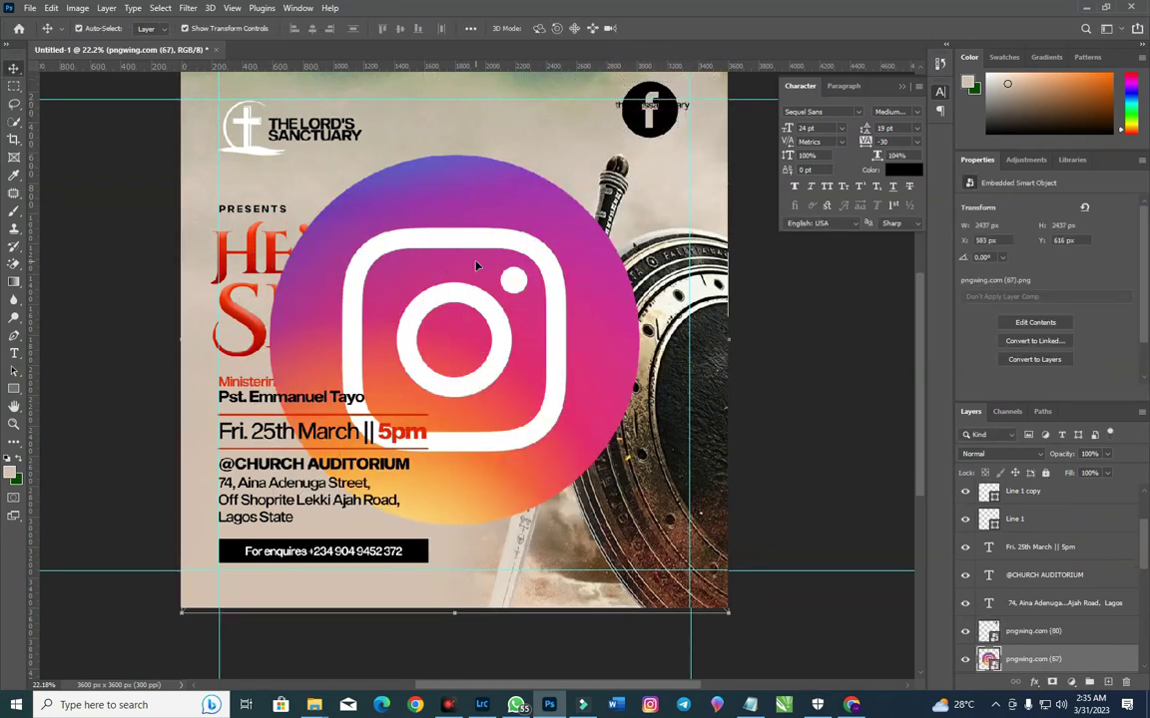
left_click(13, 265)
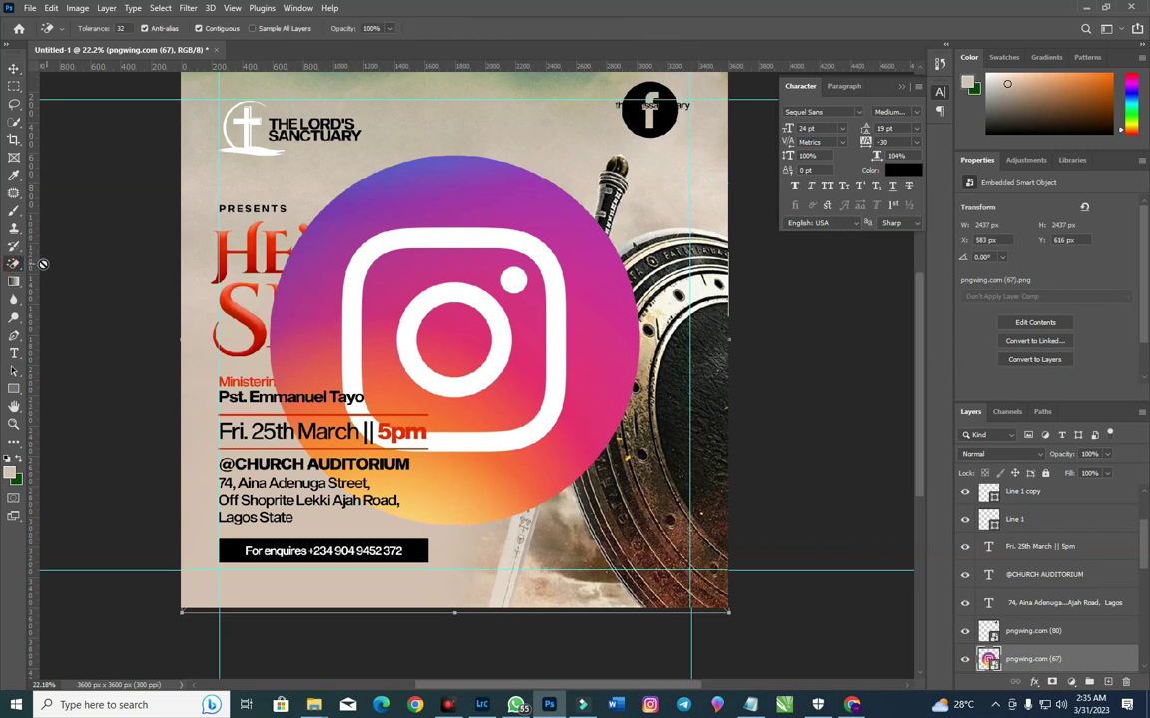
left_click(347, 311)
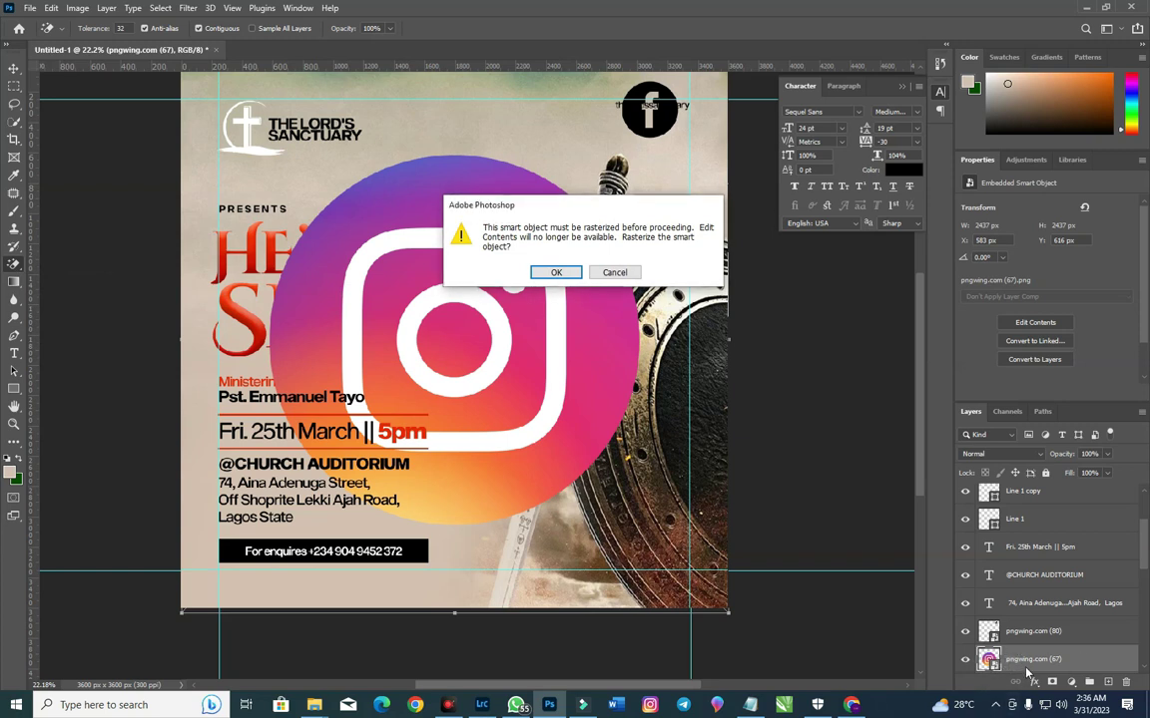
Step: Rasterize the Instagram logo and erase its white rounded-square outline and centre ring
left_click(556, 272)
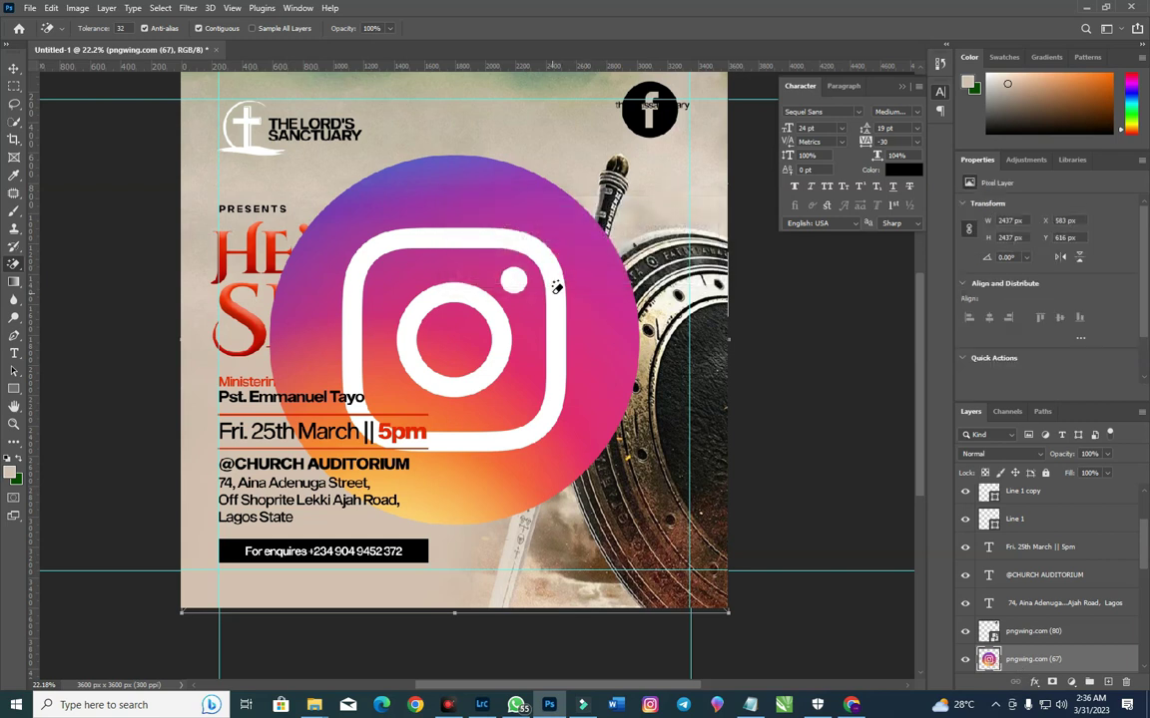
left_click(555, 288)
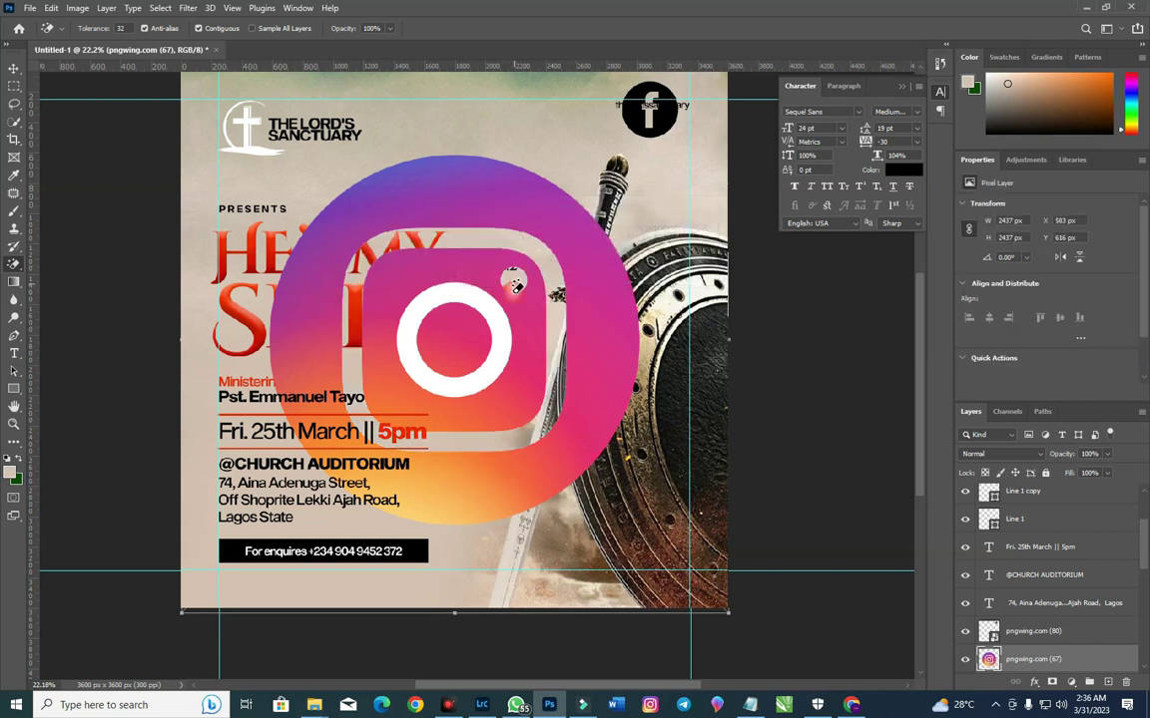
left_click(494, 321)
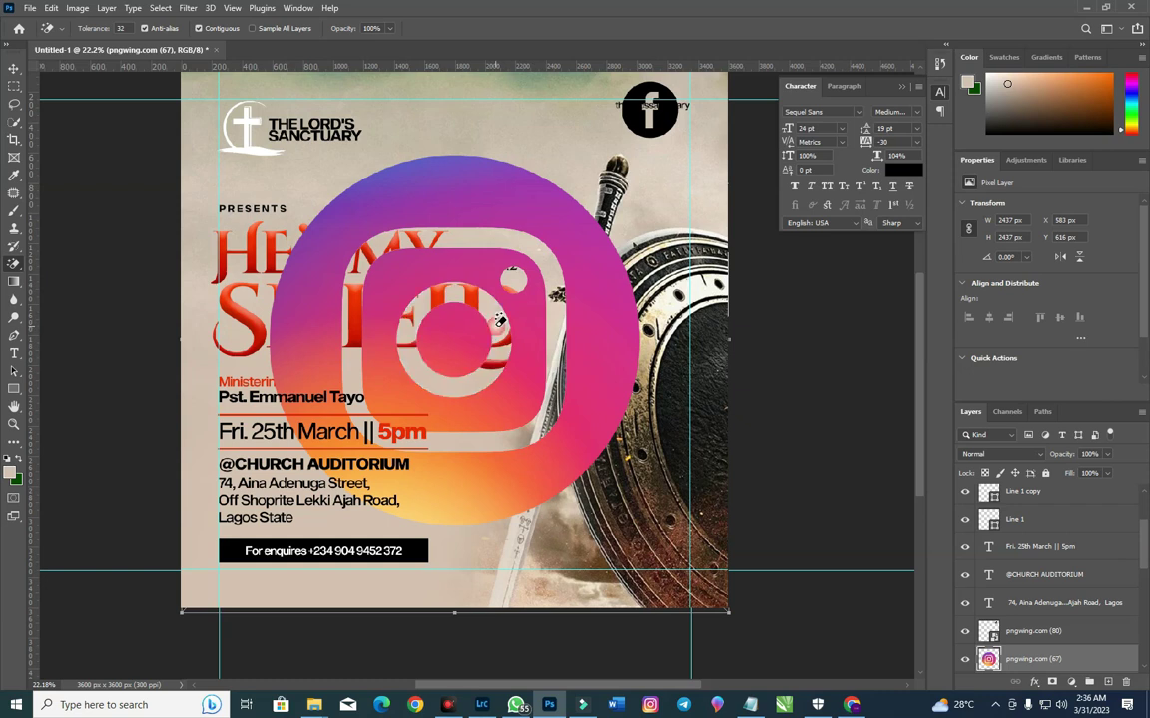
left_click(15, 69)
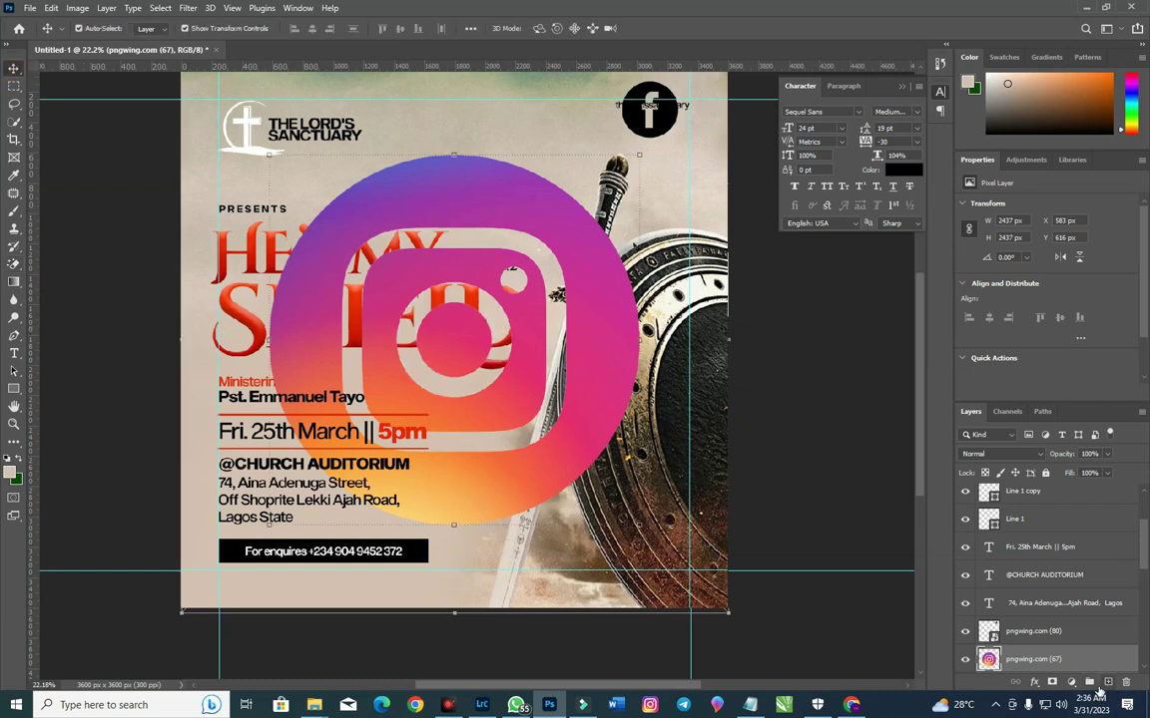
left_click(1034, 684)
Step: Give the Instagram logo a black Color Overlay and scale it down beside the Facebook circle
left_click(968, 494)
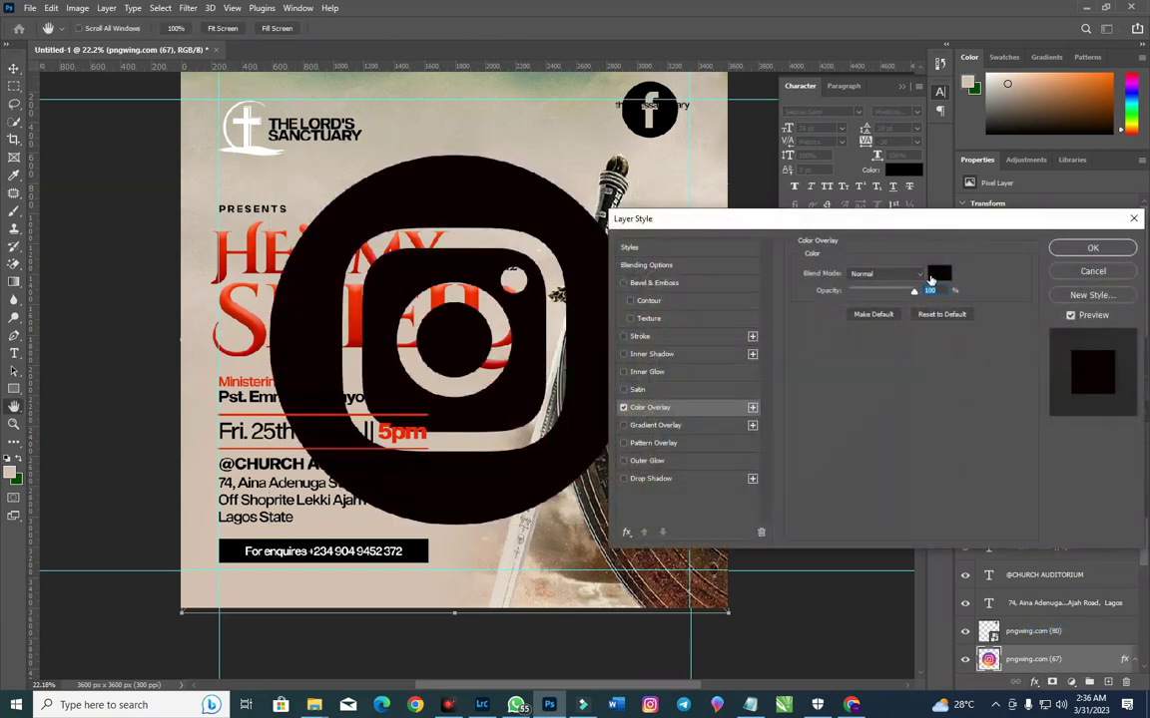
left_click(1113, 249)
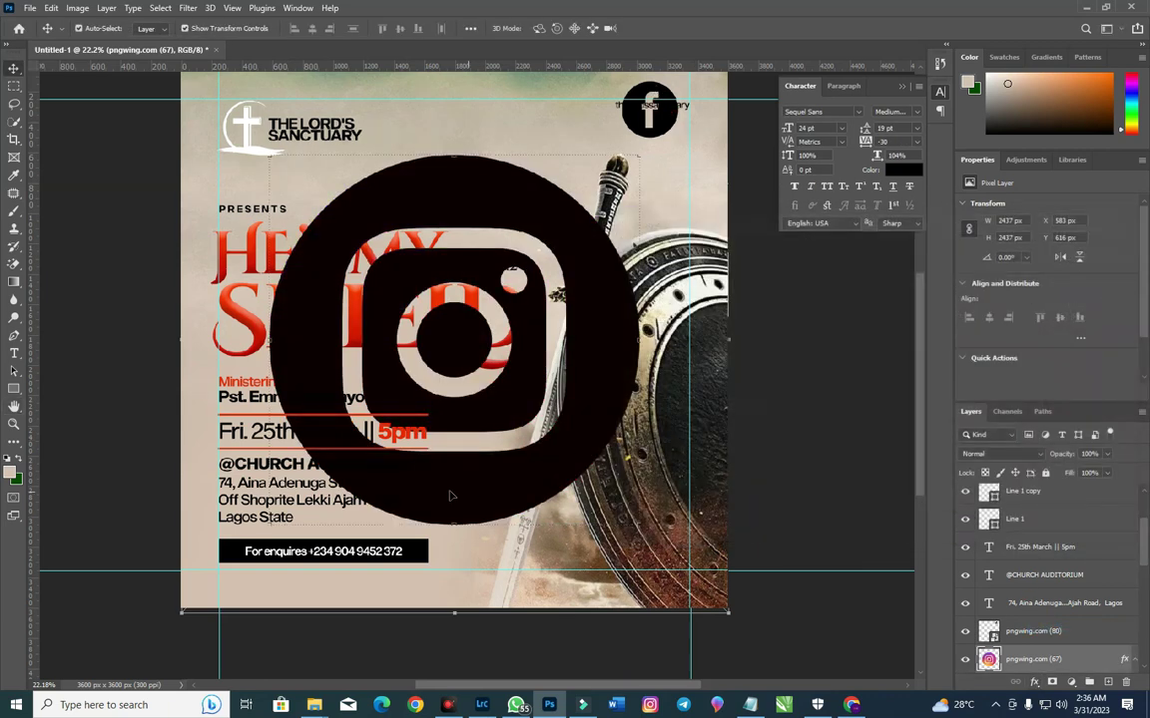
left_click_drag(269, 522, 585, 115)
Step: Zoom in on the top-right corner and shrink the Facebook icon beside thelordssanctuary
key("Return")
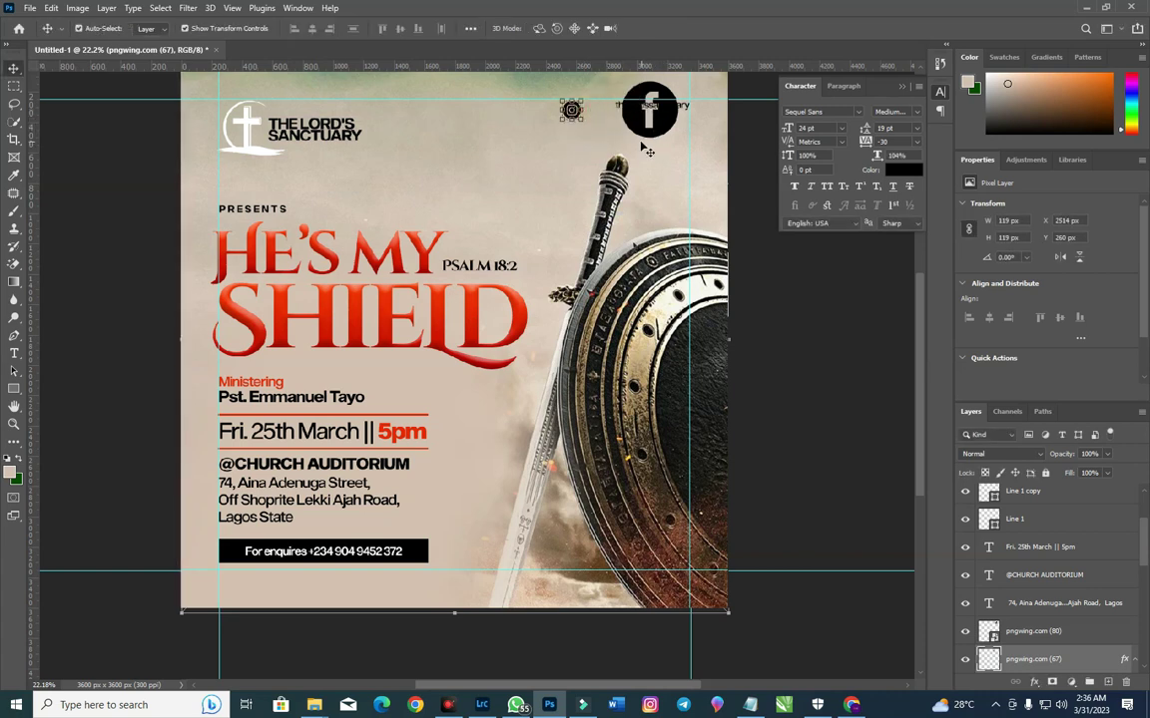
key("z")
left_click_drag(711, 187, 513, 40)
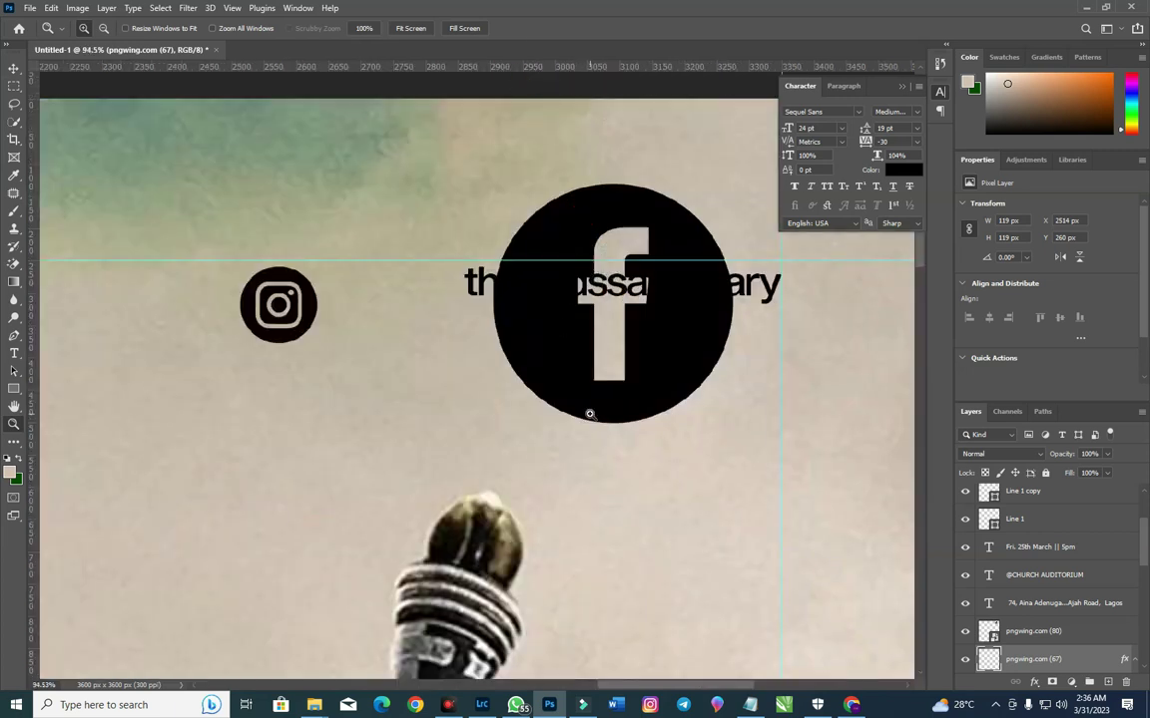
left_click(14, 68)
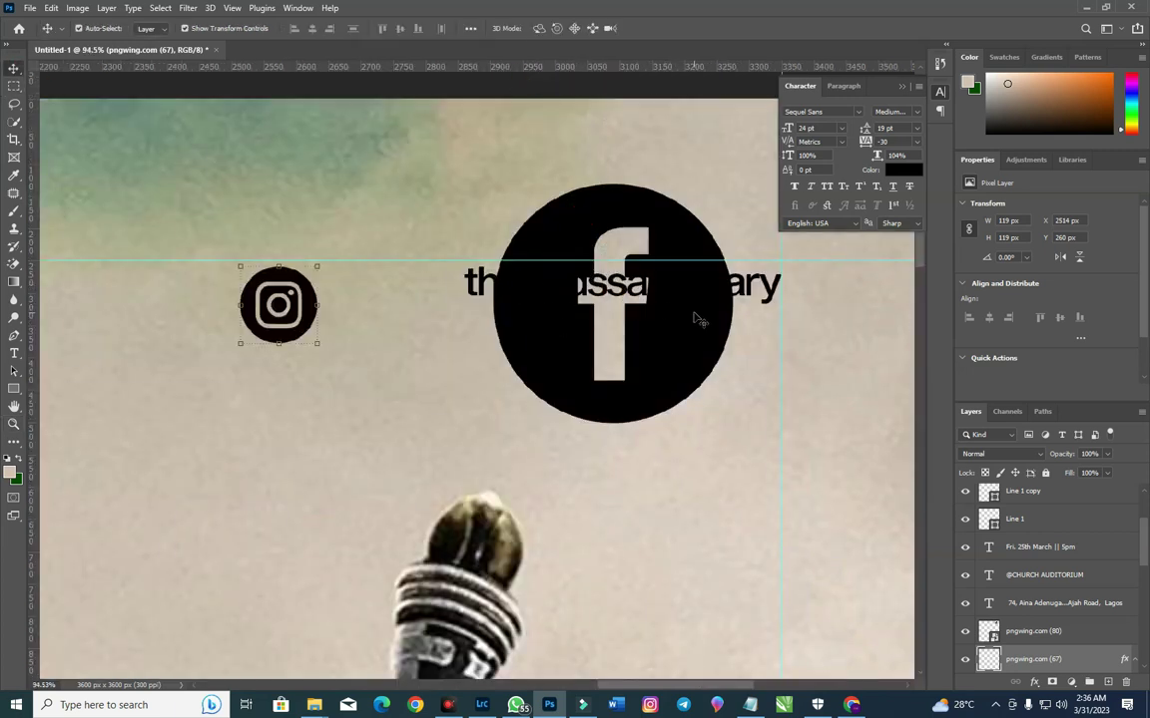
left_click(756, 184)
left_click_drag(734, 186, 436, 283)
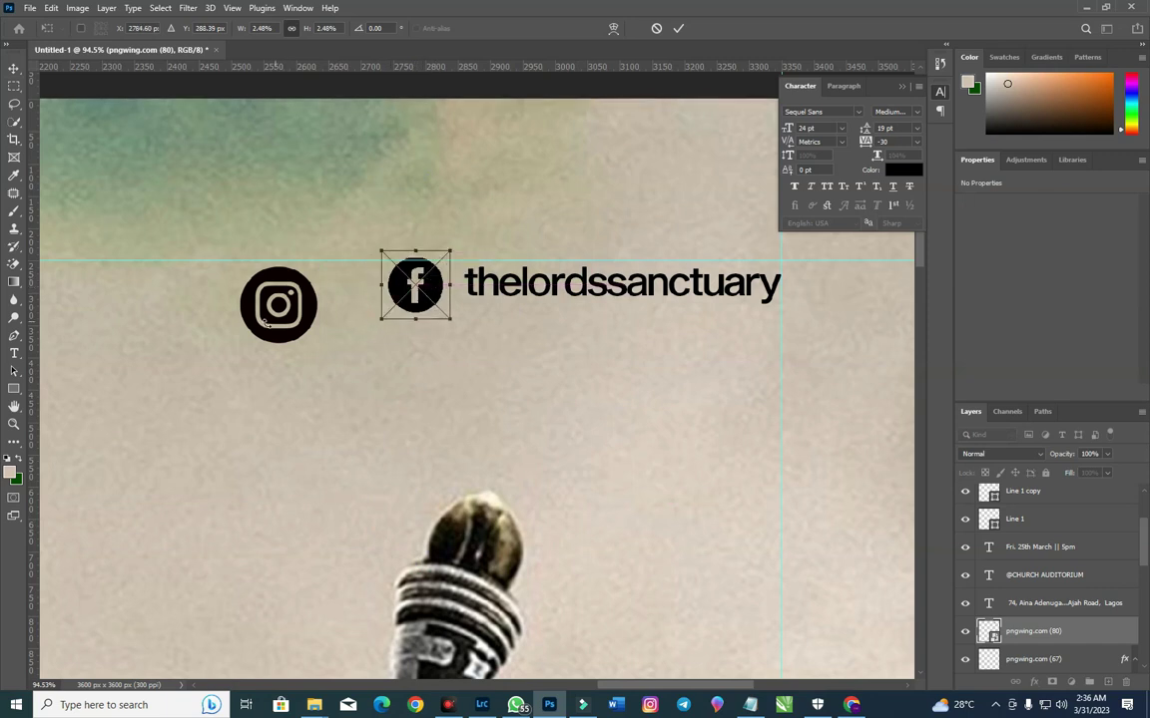
left_click(256, 333)
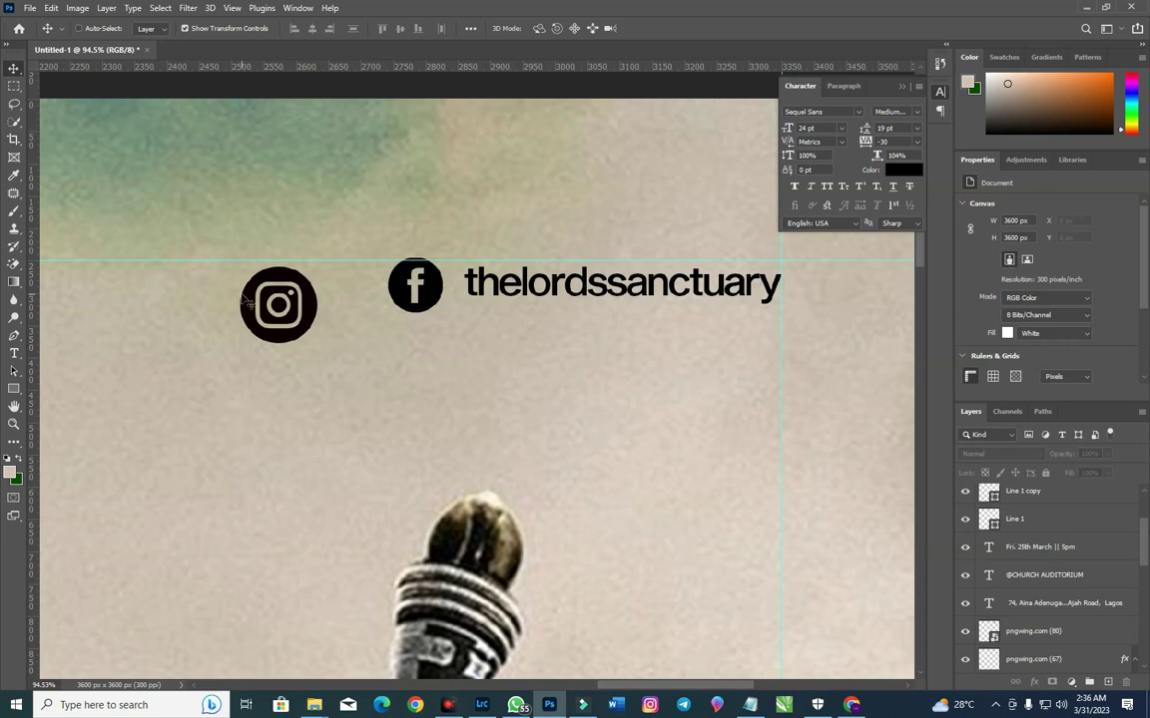
Step: Shrink the Instagram icon to 85 × 85 px and the Facebook icon slightly more
left_click(250, 318)
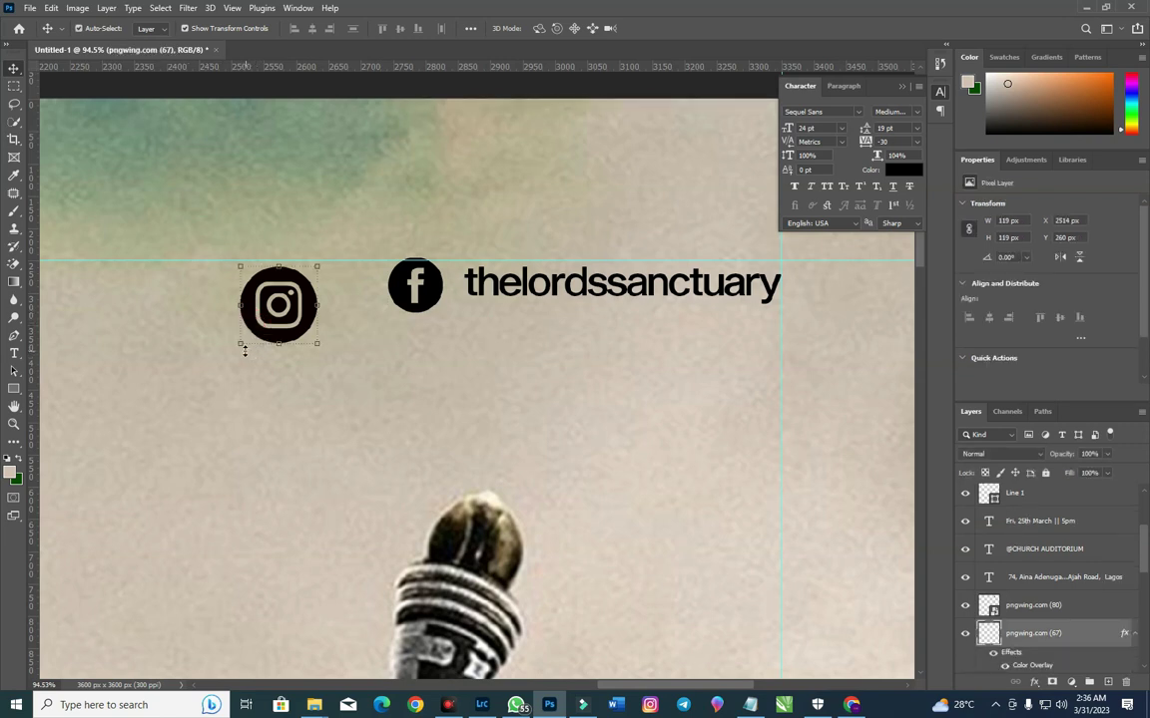
left_click_drag(245, 351, 346, 289)
key("Return")
left_click(421, 307)
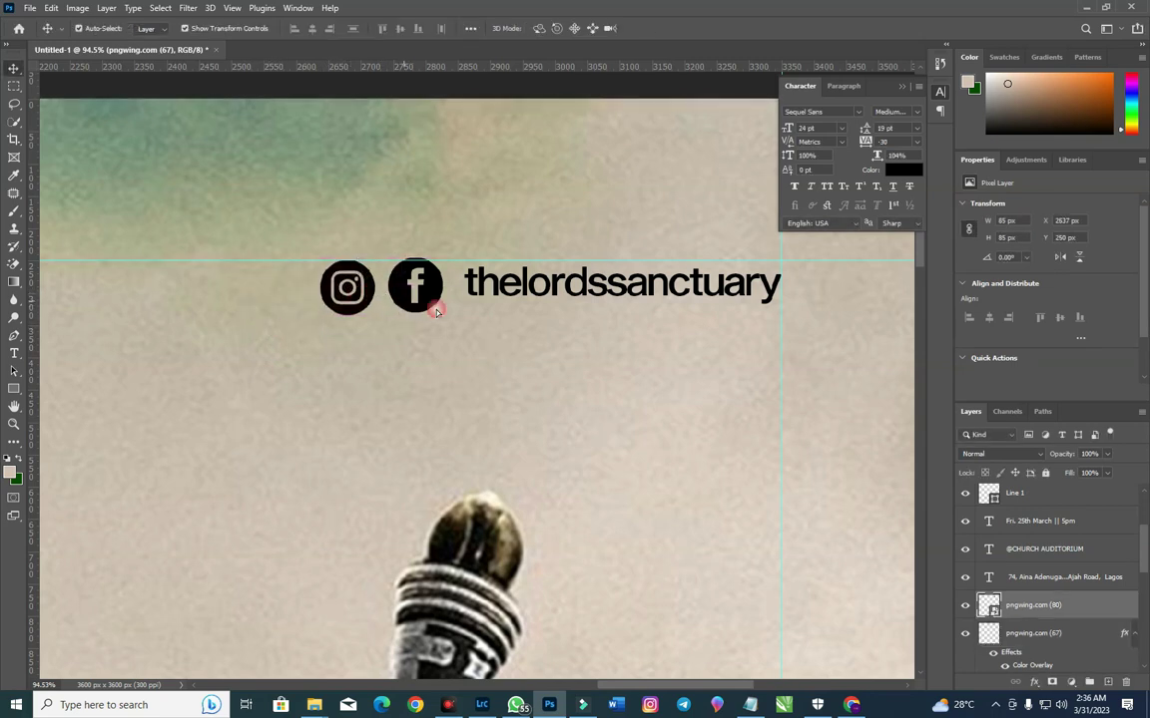
key("ctrl+t")
mouse_move(441, 314)
left_mouse_down()
mouse_move(425, 293)
mouse_move(444, 295)
left_mouse_up()
key("Return")
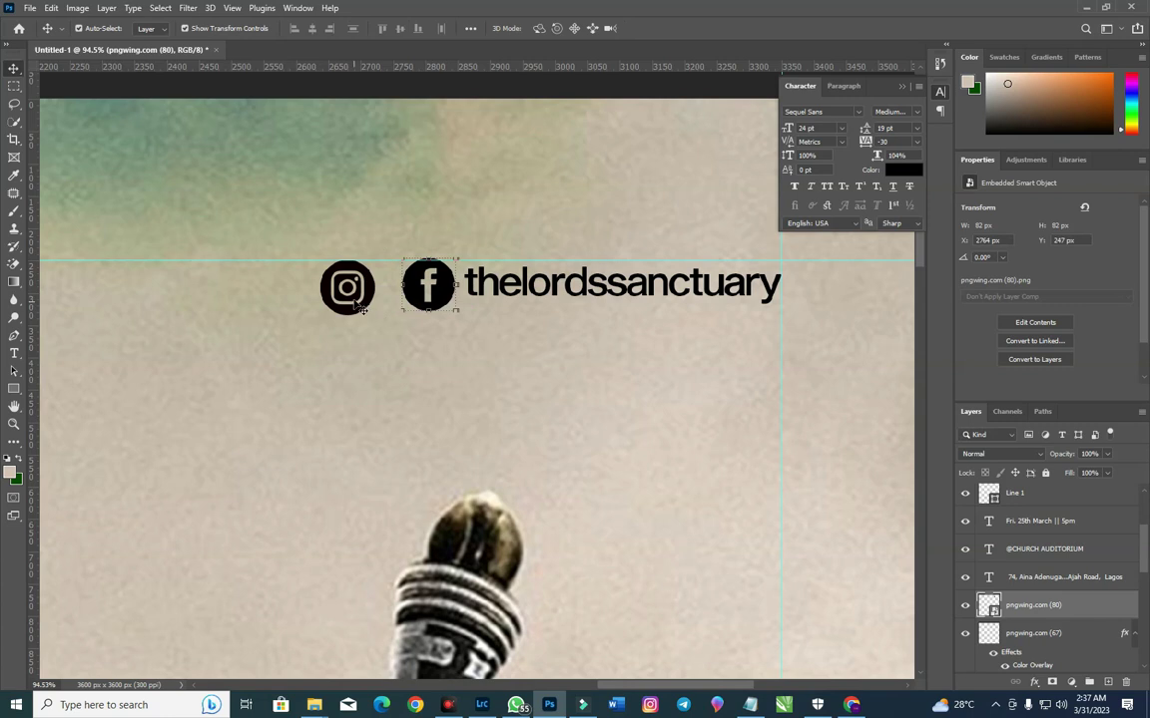
Step: Line the Instagram icon up right beside the Facebook icon, then view the whole flyer
left_click_drag(353, 292, 370, 294)
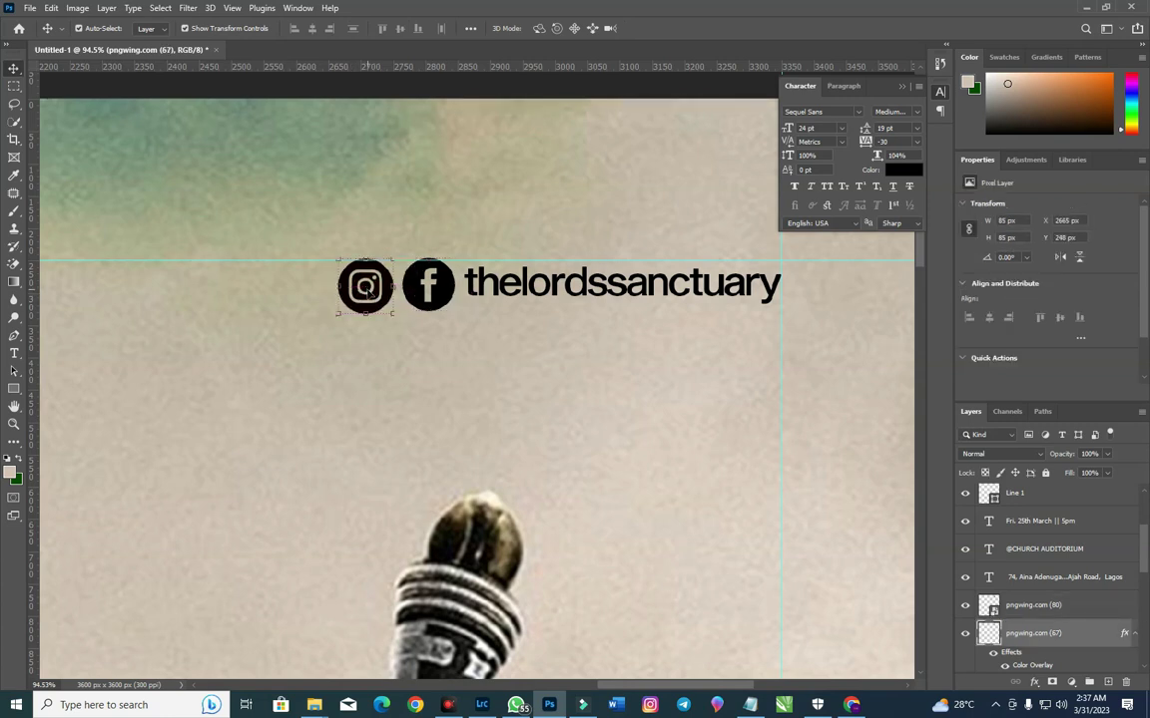
key("Right")
key("Right")
key("Right")
key("ctrl+0")
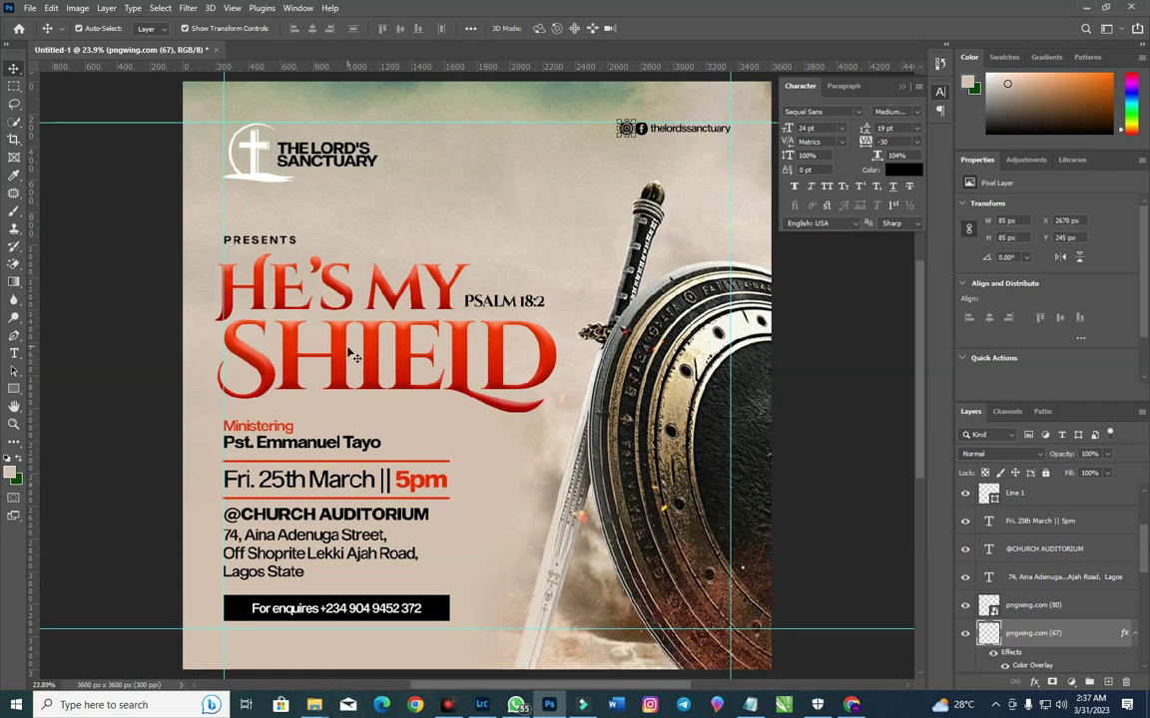
Step: Scale the date, venue and address text block down to 95.8%
scroll(344, 359, "down", 5)
scroll(339, 366, "down", 1)
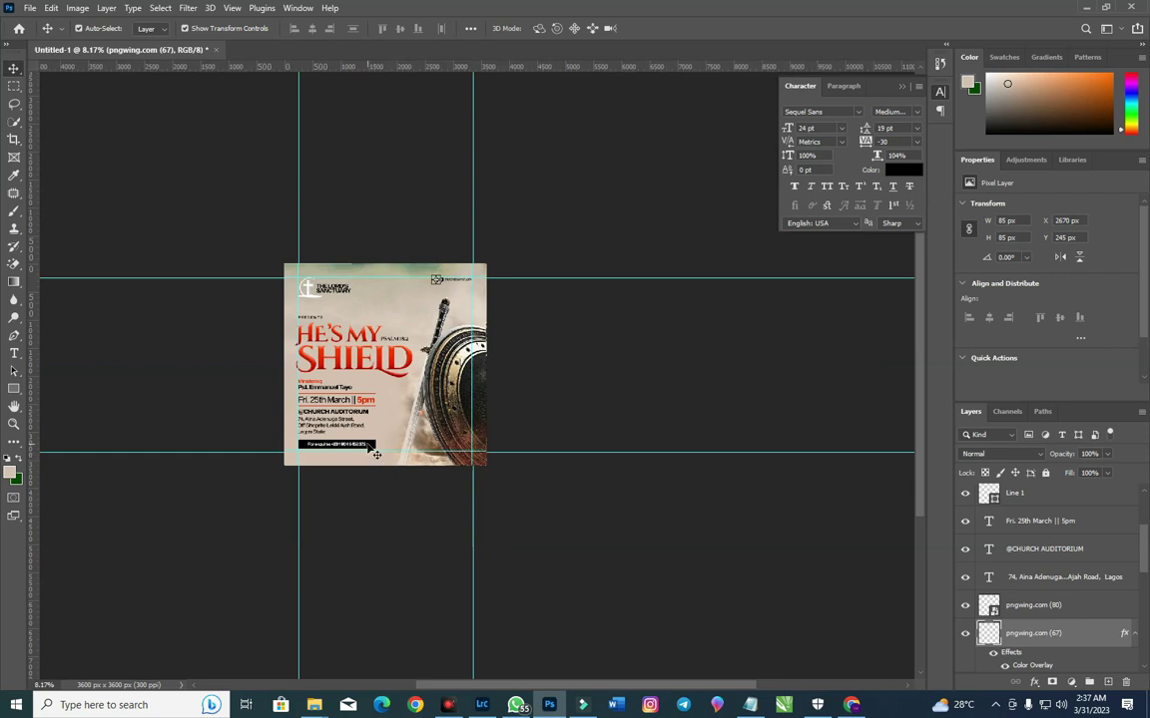
scroll(368, 445, "up", 5)
left_click_drag(361, 436, 245, 330)
left_click_drag(379, 441, 377, 446)
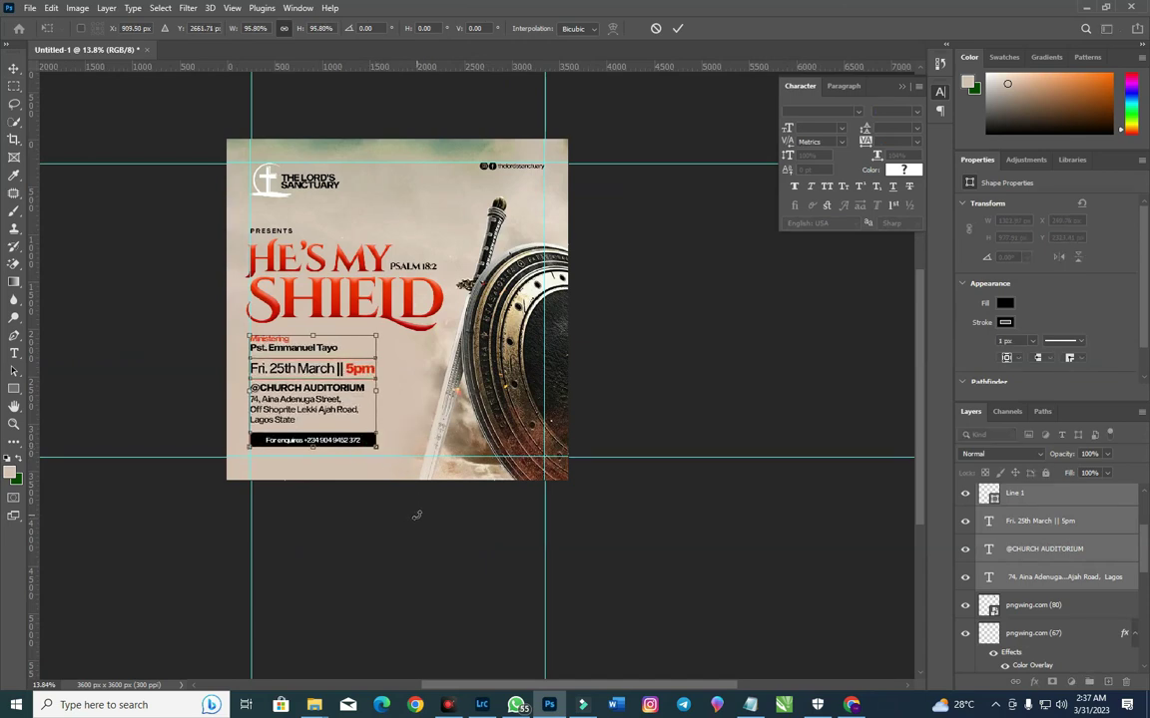
key("Return")
left_click(387, 544)
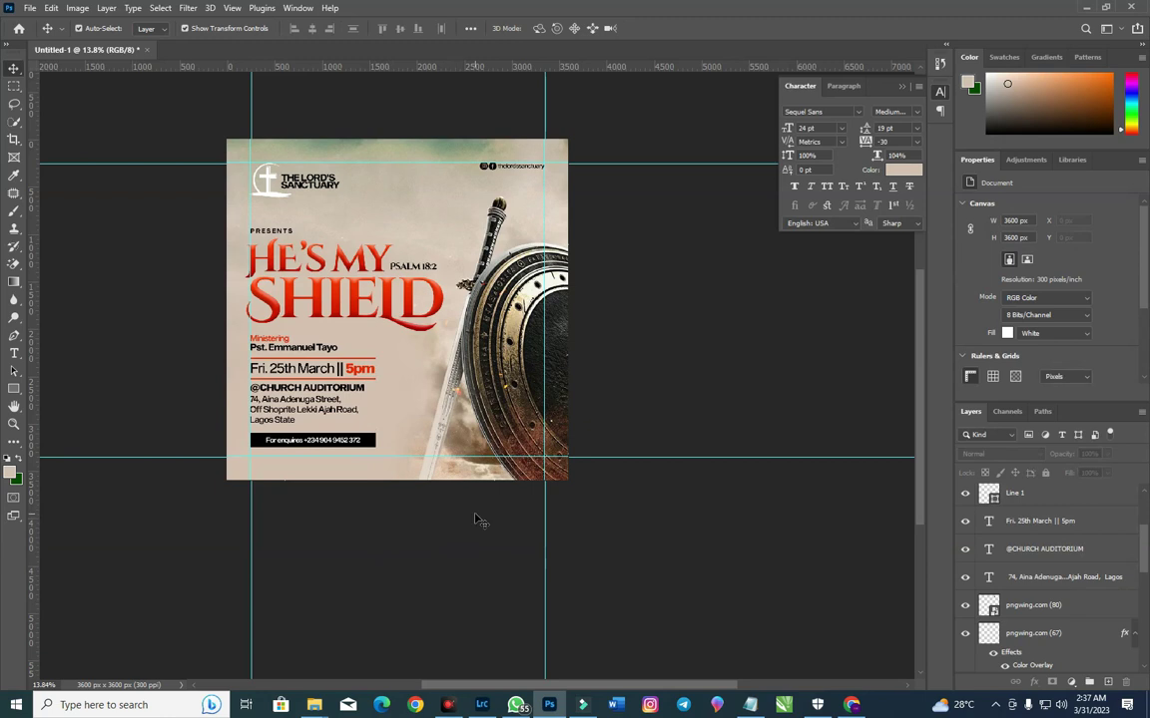
scroll(1060, 600, "up", 3)
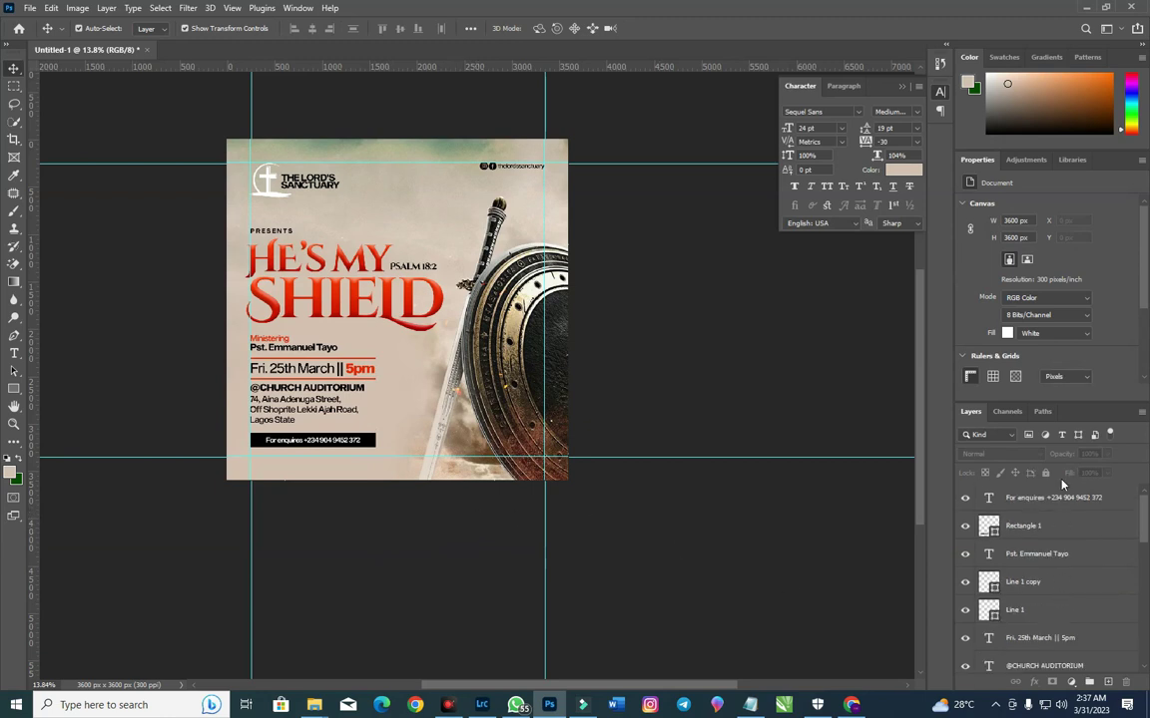
left_click(1055, 499)
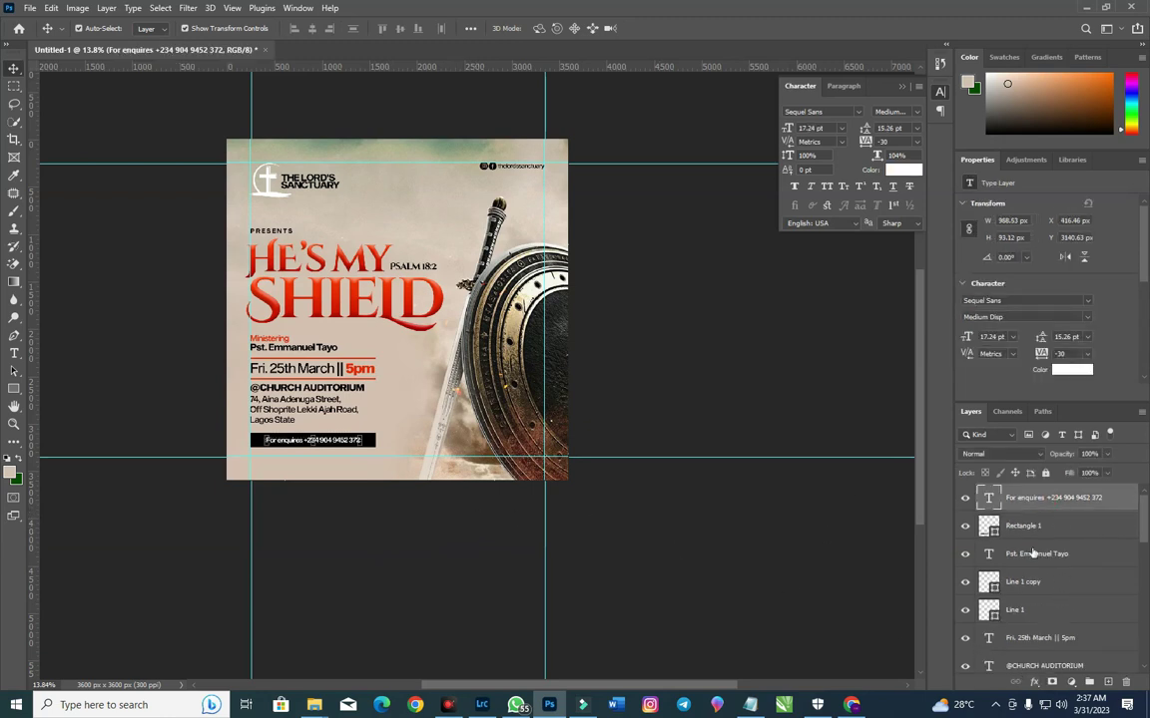
left_click(421, 456)
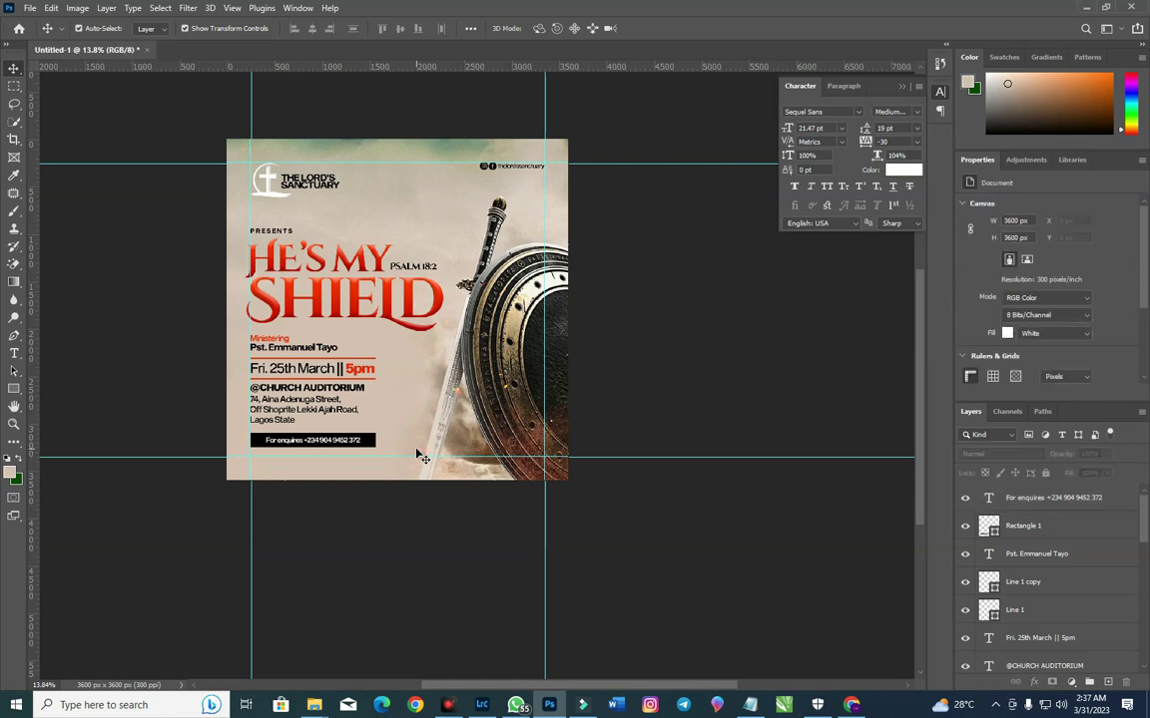
left_click(315, 705)
Step: Select the BG group and drag the orange gradient image from the He's my Shield folder onto the flyer
left_click(329, 598)
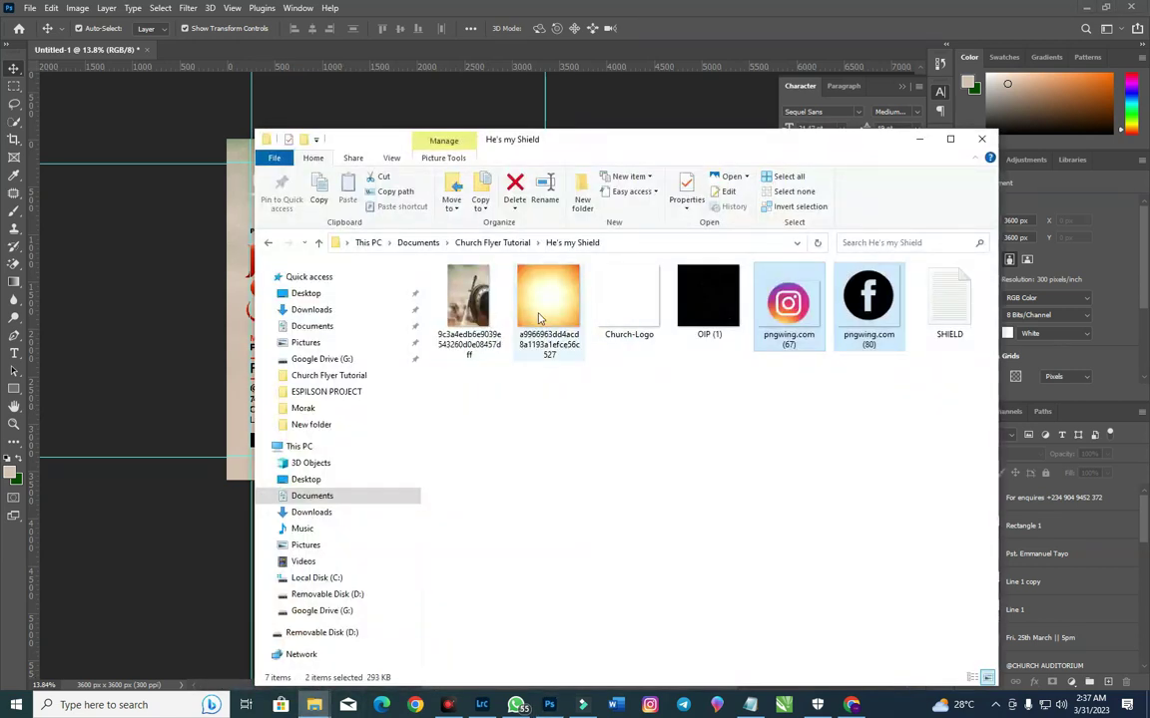
mouse_move(538, 316)
left_mouse_down()
mouse_move(235, 340)
mouse_move(545, 314)
left_mouse_up()
left_click(1102, 592)
scroll(1070, 619, "down", 3)
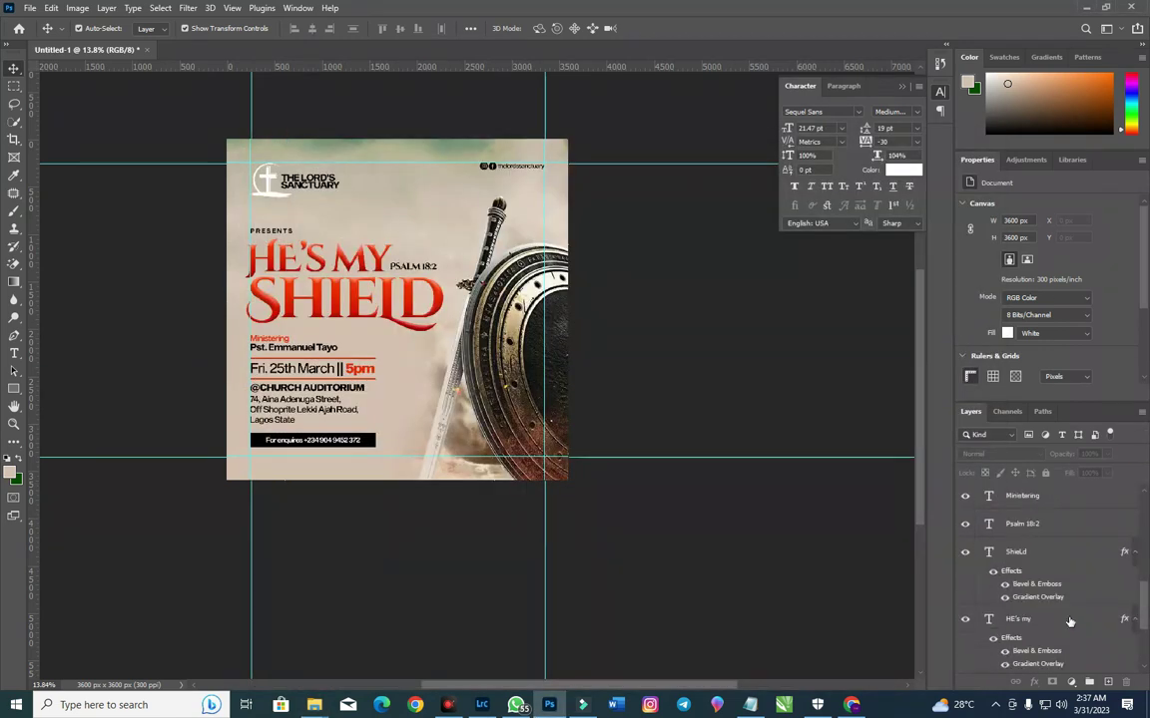
left_click(1069, 632)
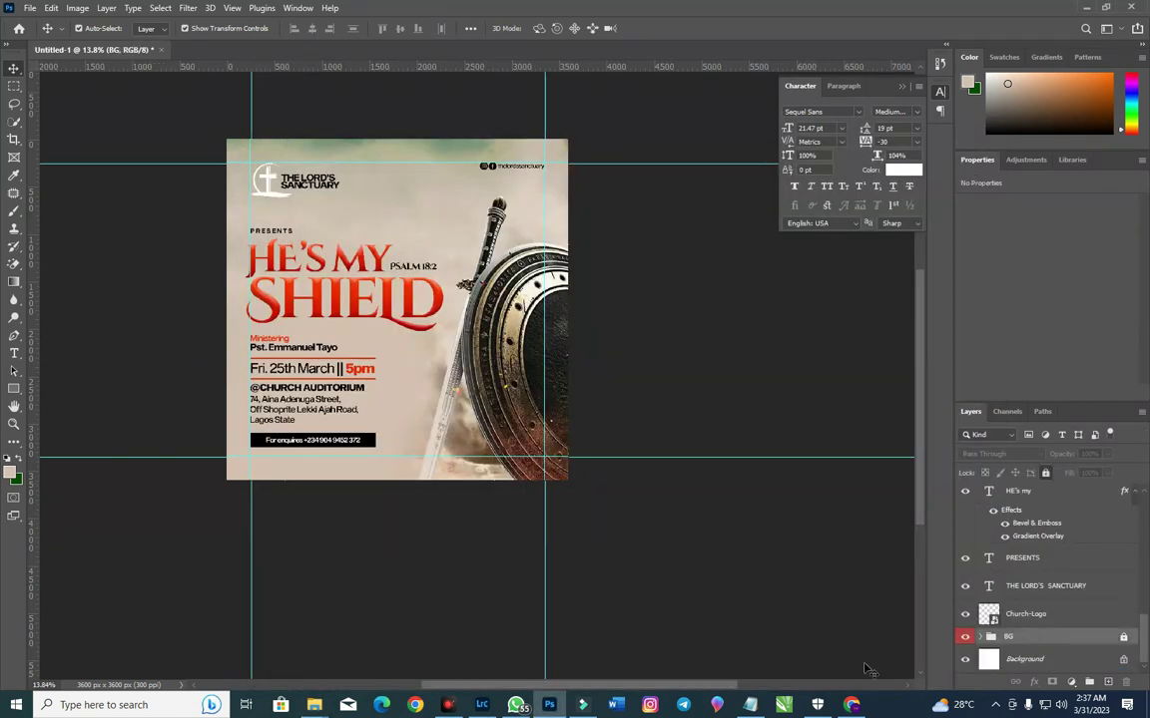
mouse_move(314, 705)
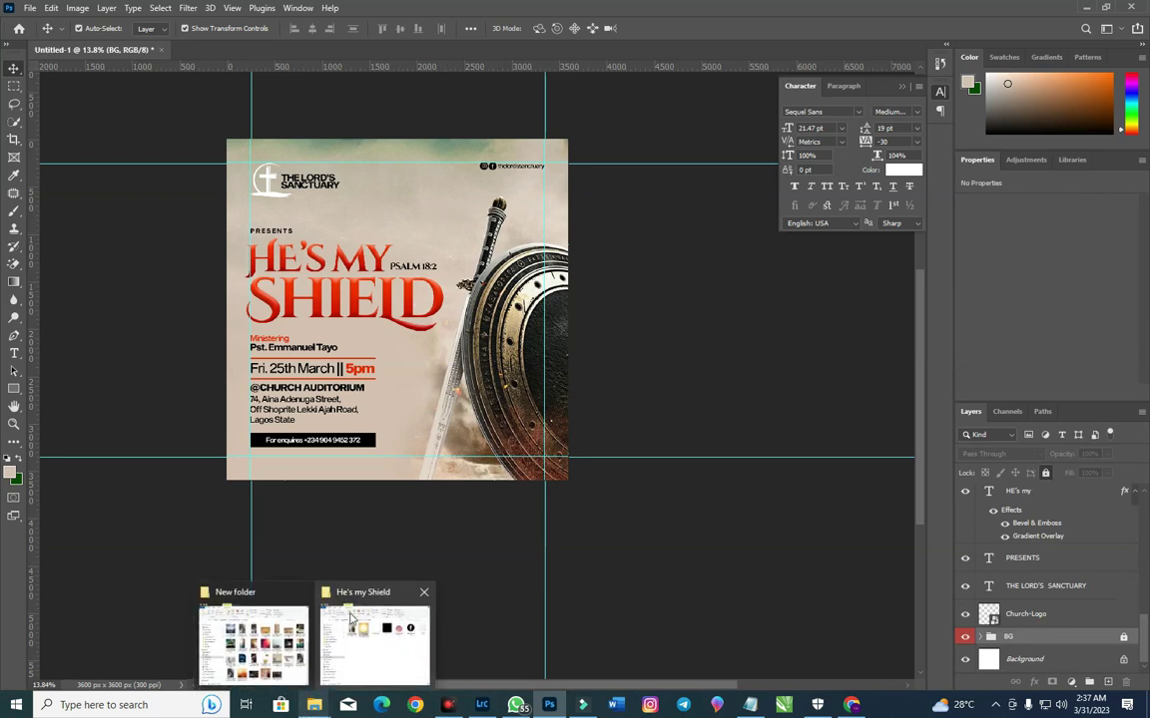
left_click(364, 631)
left_click_drag(544, 300, 419, 359)
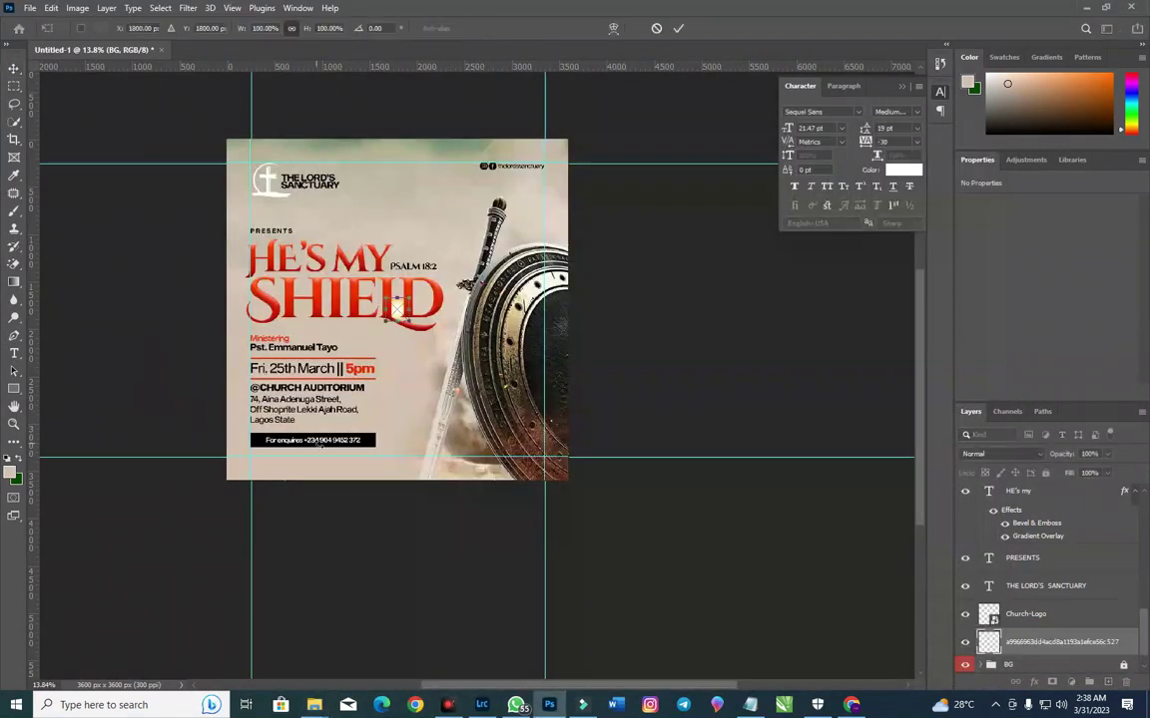
Step: Stretch the orange gradient to cover the flyer and set its blend mode to Soft Light
left_click_drag(397, 312, 557, 508)
key("Return")
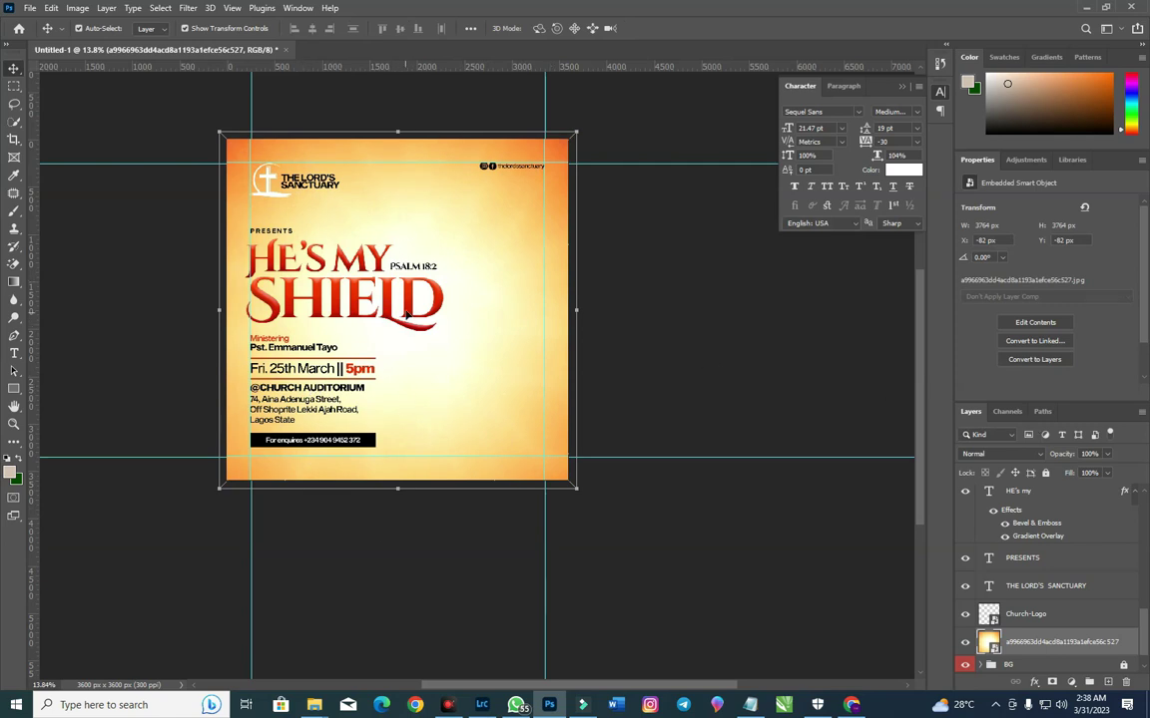
left_click(1028, 457)
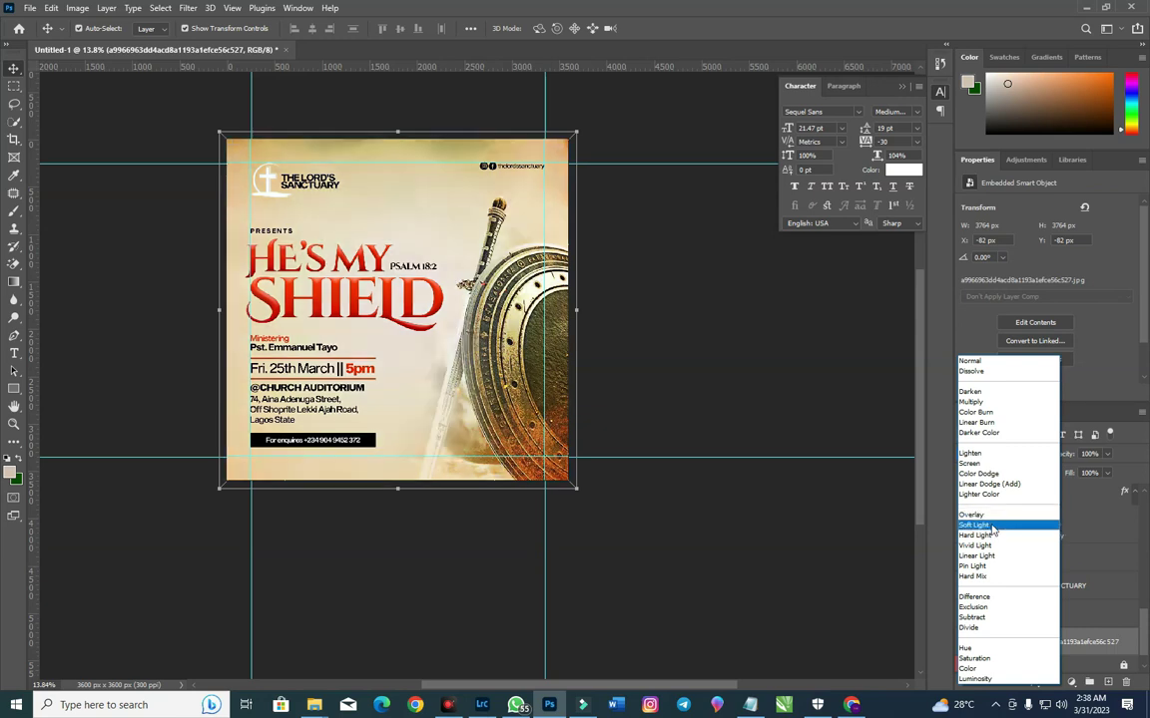
left_click(991, 526)
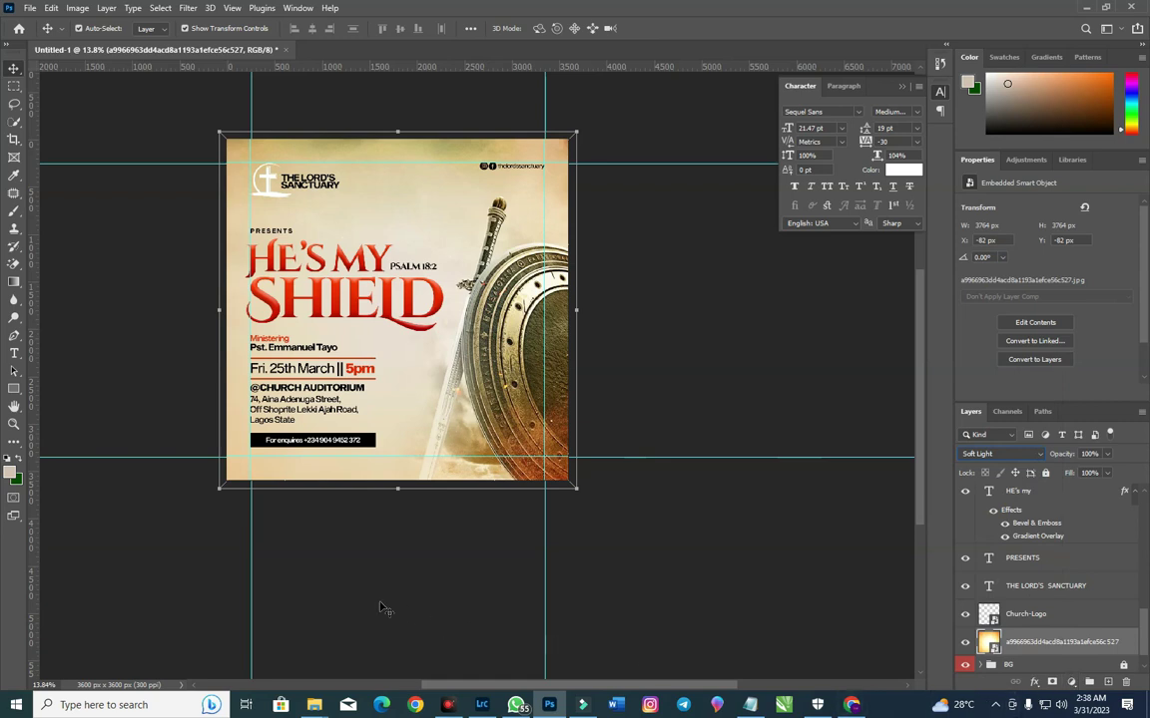
Step: Return to the flyer and select the Church-Logo layer
mouse_move(315, 704)
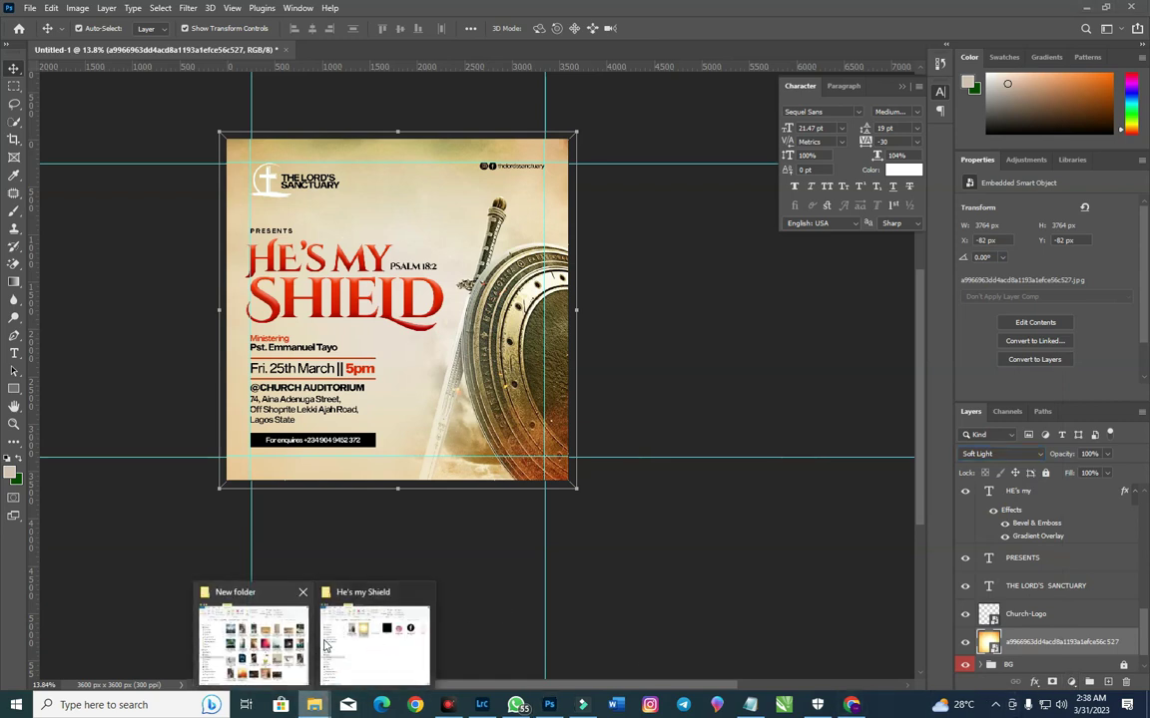
left_click(399, 639)
left_click(619, 108)
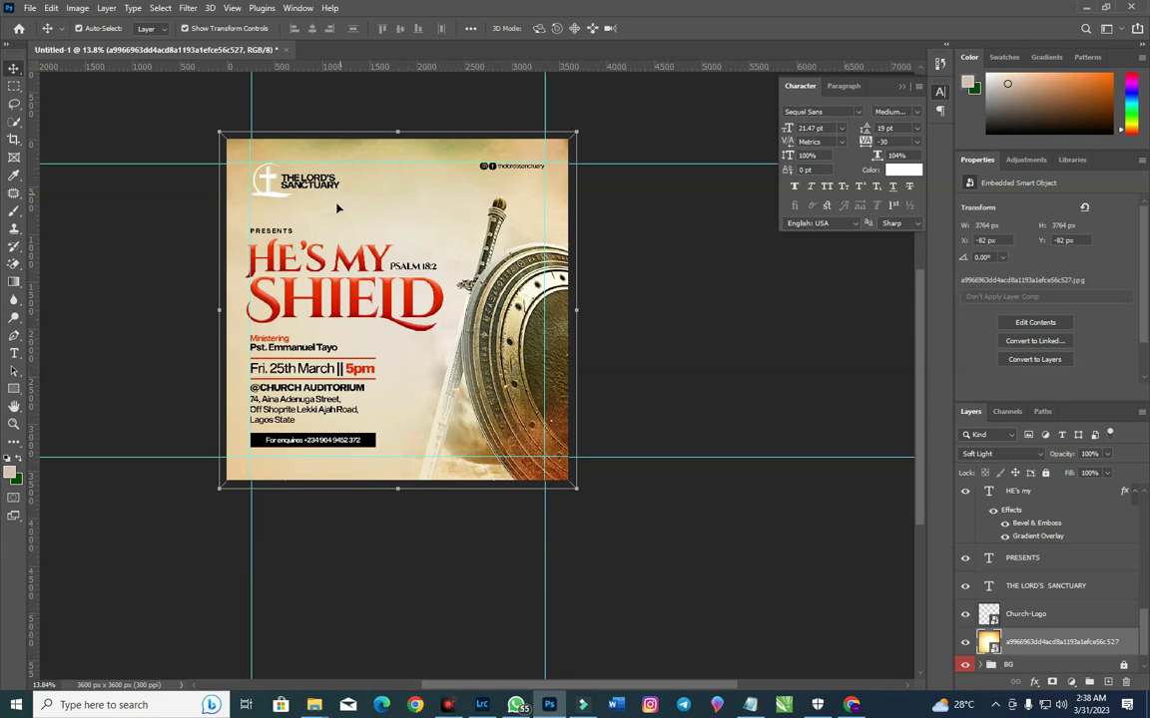
left_click(268, 195)
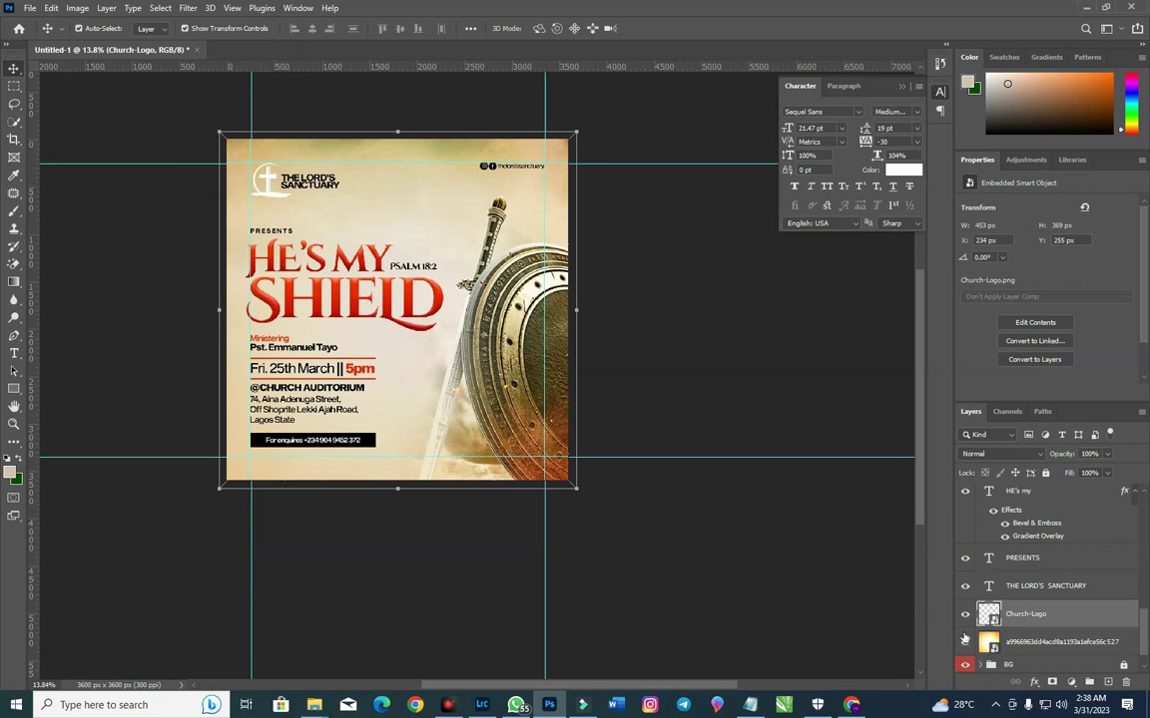
Step: Give the Church-Logo layer a black Color Overlay effect
left_click(1033, 682)
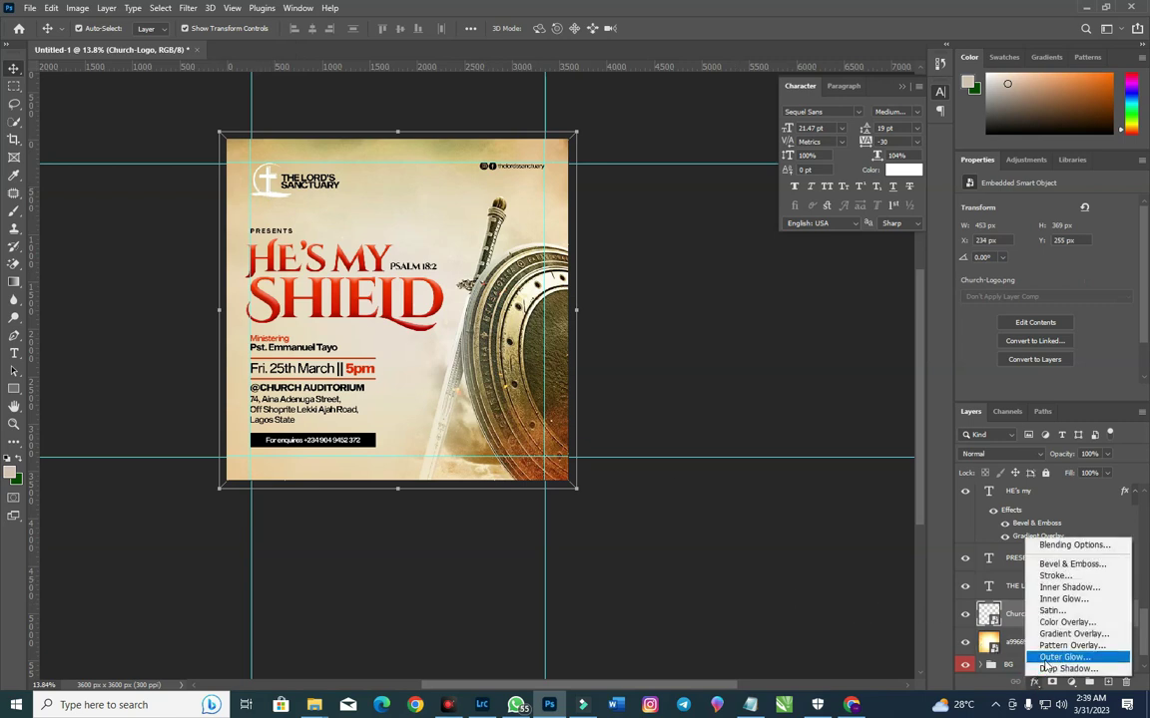
left_click(1052, 608)
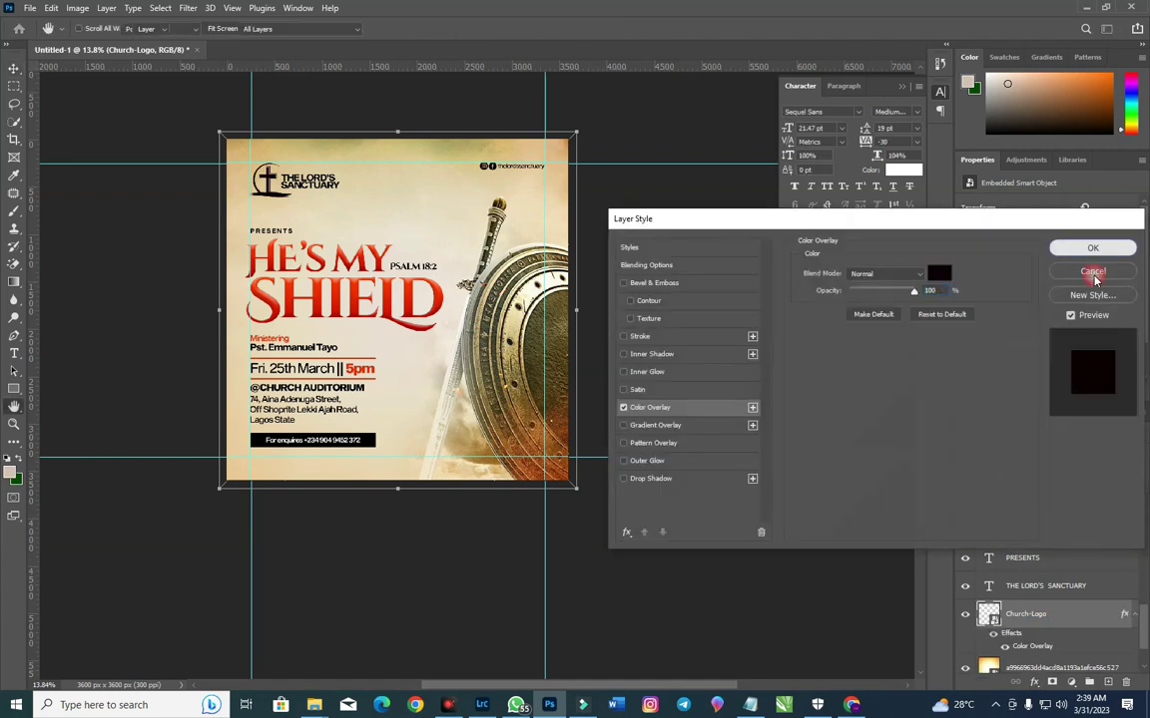
left_click(1087, 247)
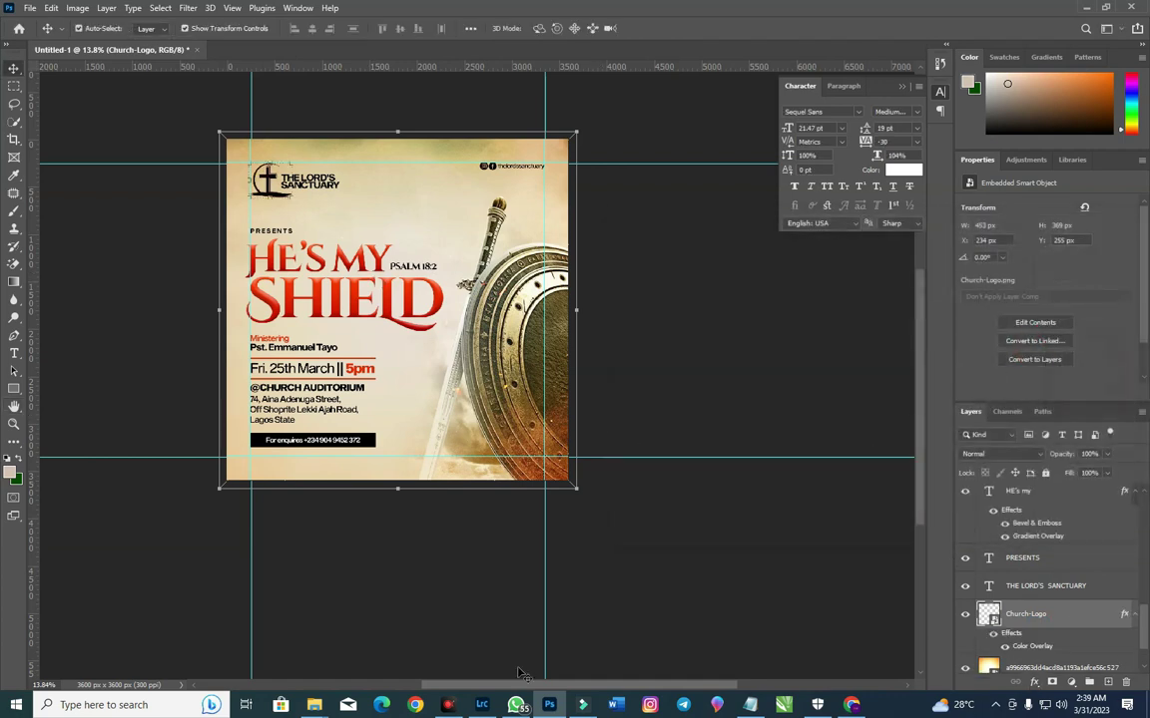
Step: Drag the OIP (1) texture from the He's my Shield folder onto the flyer and scale it to fill
mouse_move(326, 707)
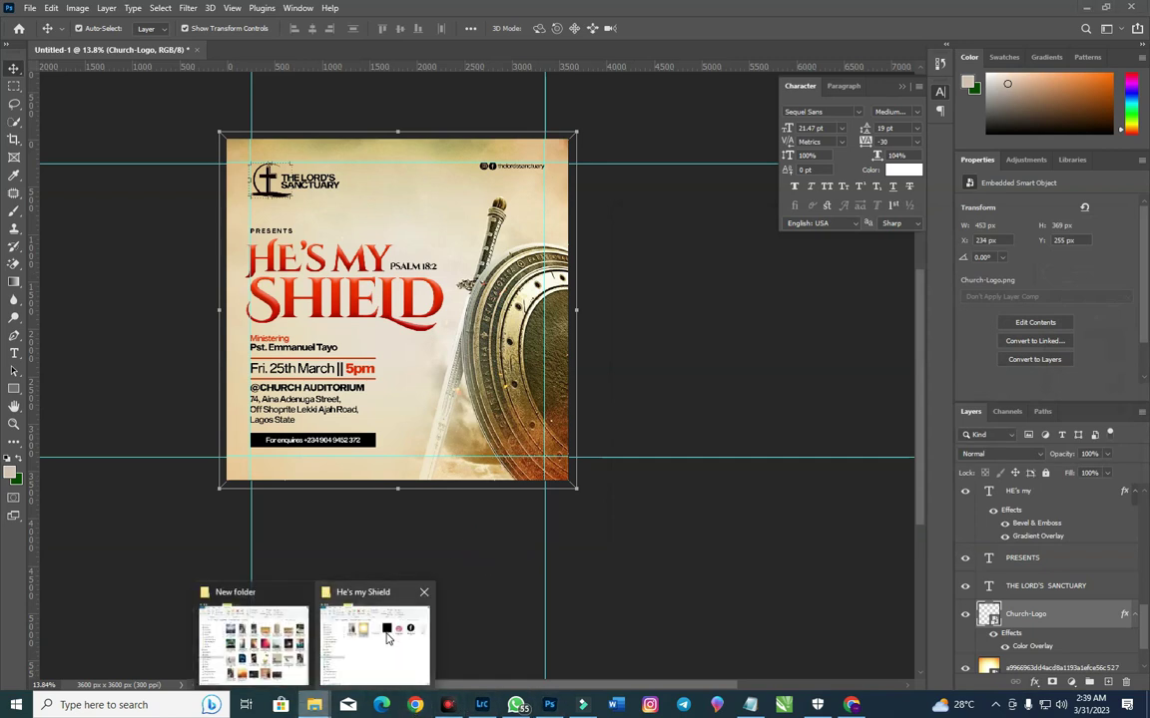
left_click(349, 579)
left_click_drag(708, 299, 399, 329)
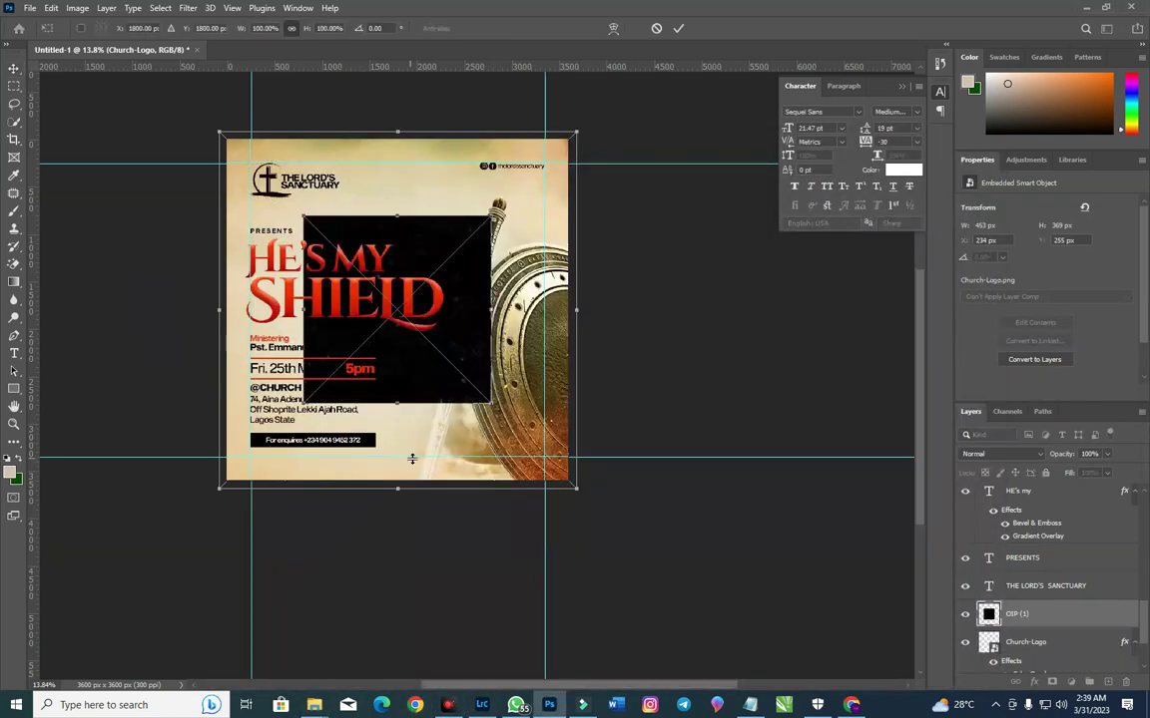
left_click_drag(490, 403, 566, 500)
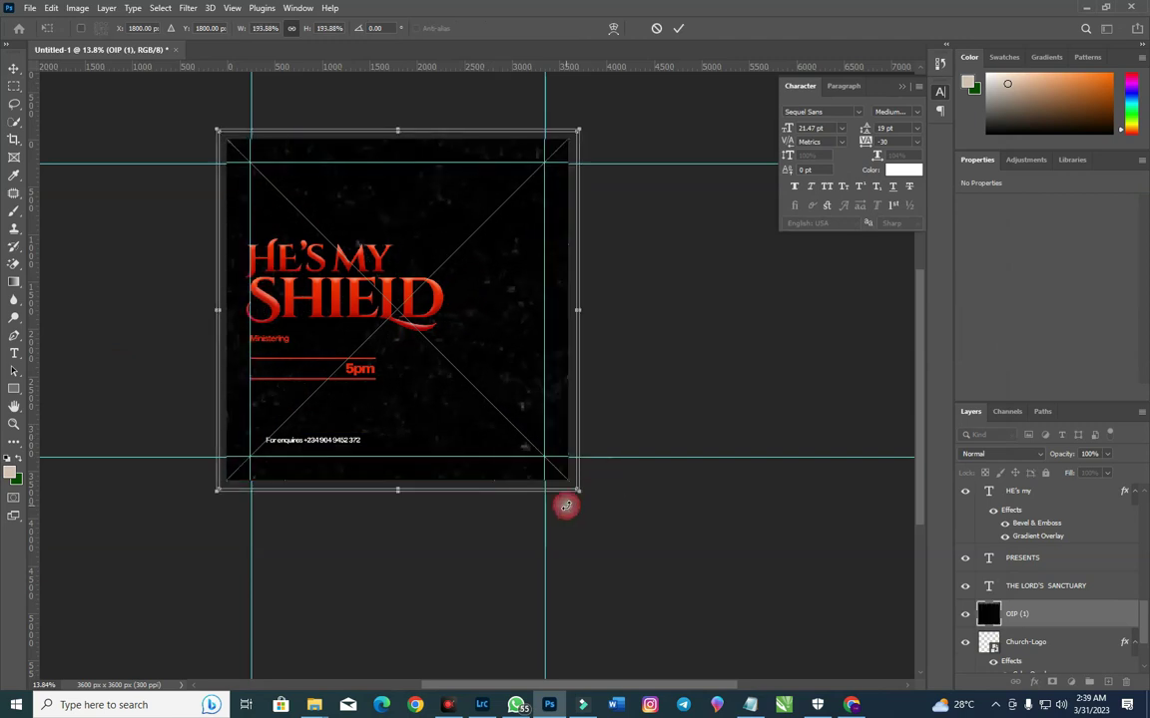
Step: Blend the texture with Multiply, commit it, and invert it with Ctrl+I
left_click(1000, 454)
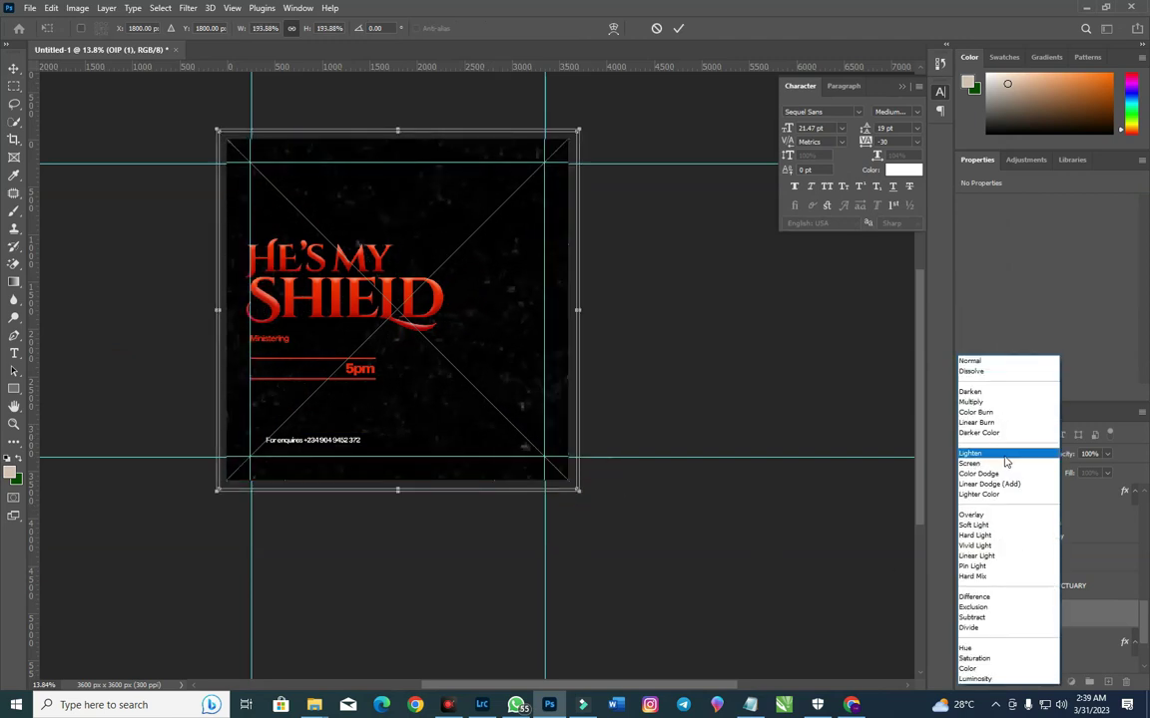
left_click(971, 401)
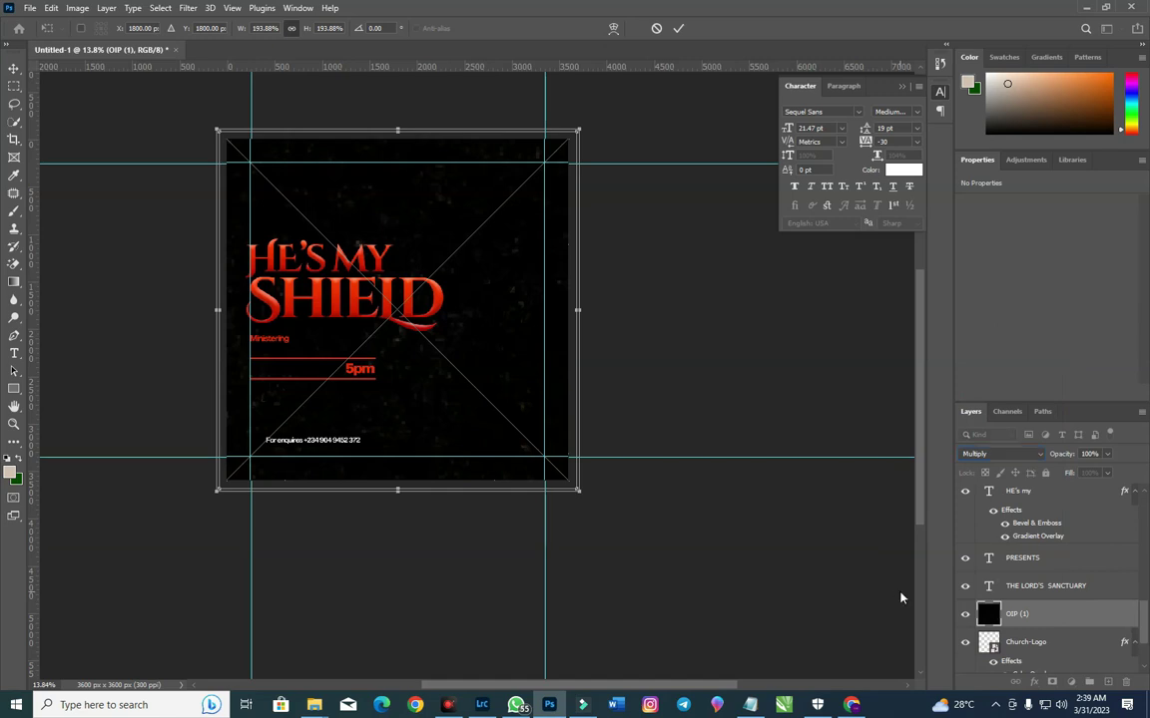
left_click(679, 29)
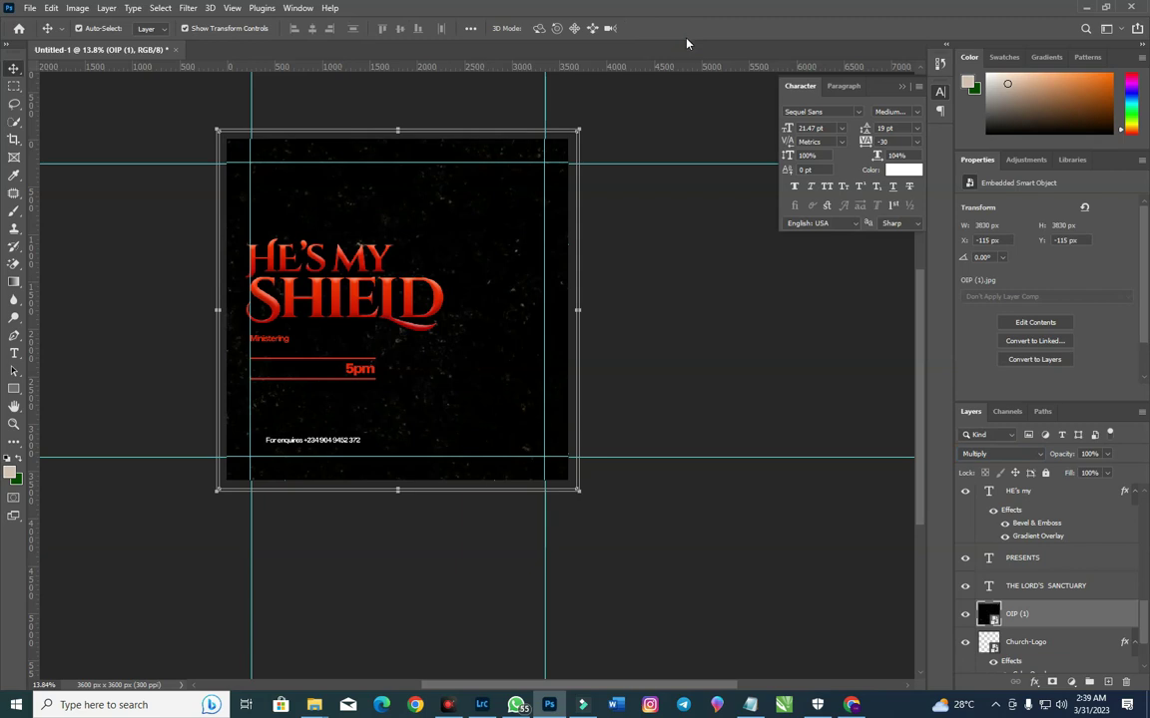
key("ctrl+i")
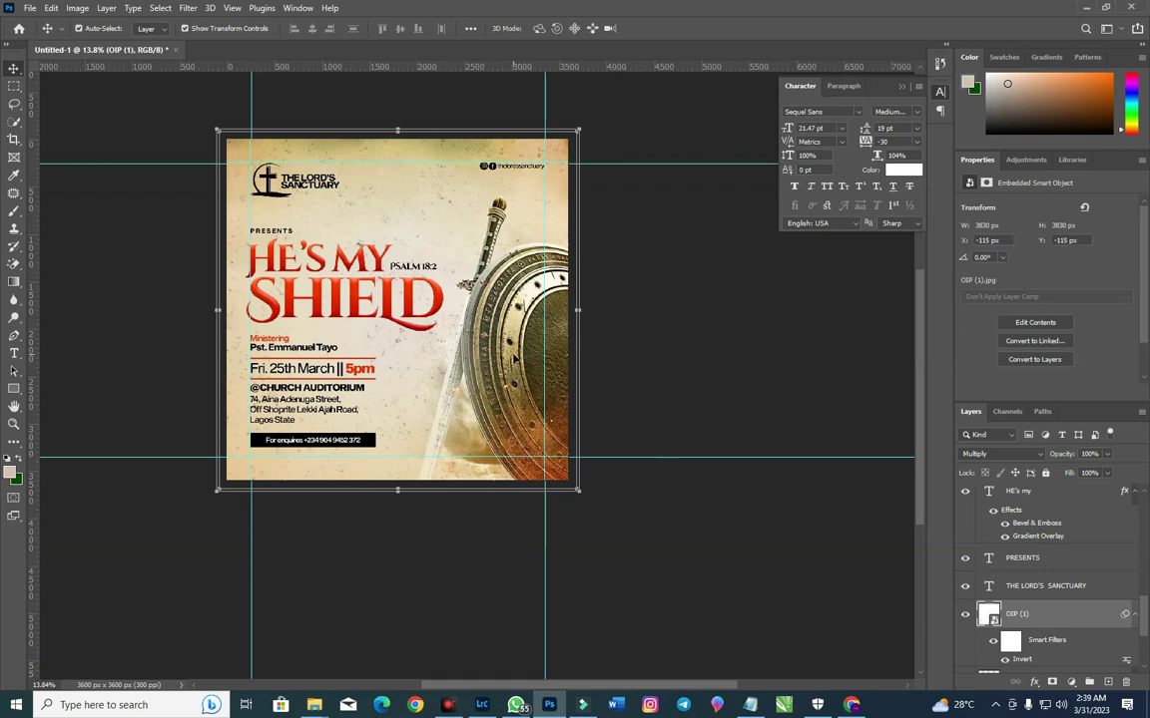
scroll(513, 357, "up", 2)
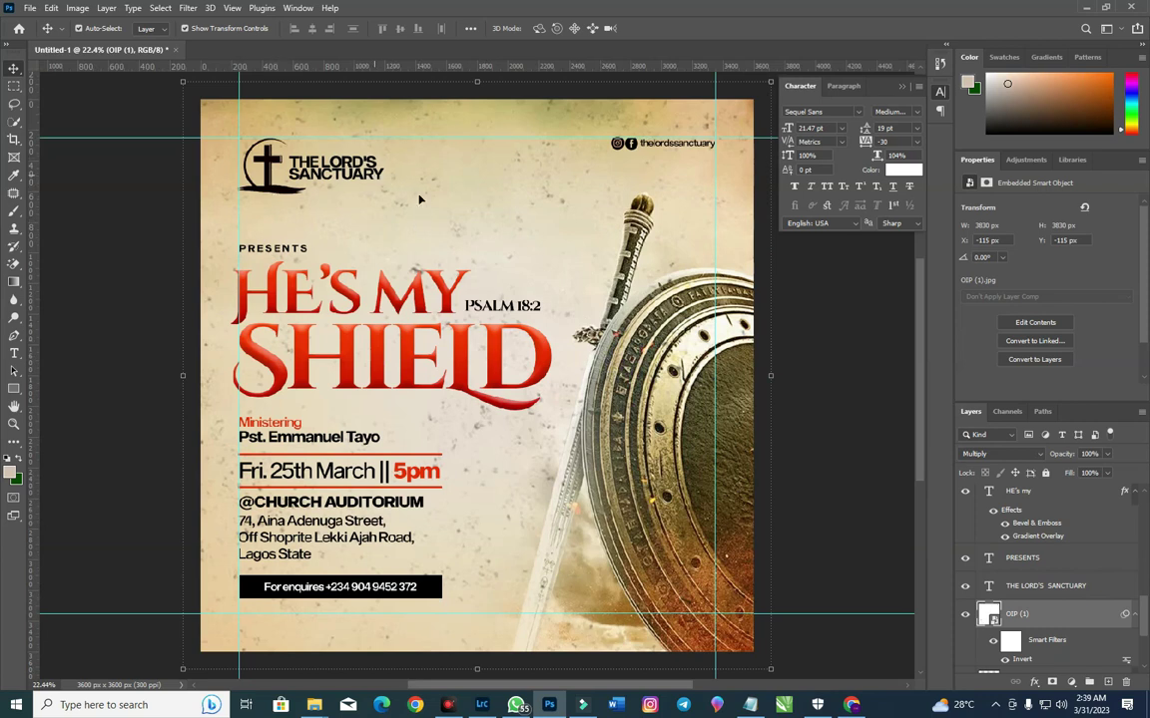
Step: Lower the texture's opacity and, in Camera Raw Filter, set Sharpening 125 with Radius 2.3
left_click_drag(1068, 456, 941, 418)
left_click(187, 8)
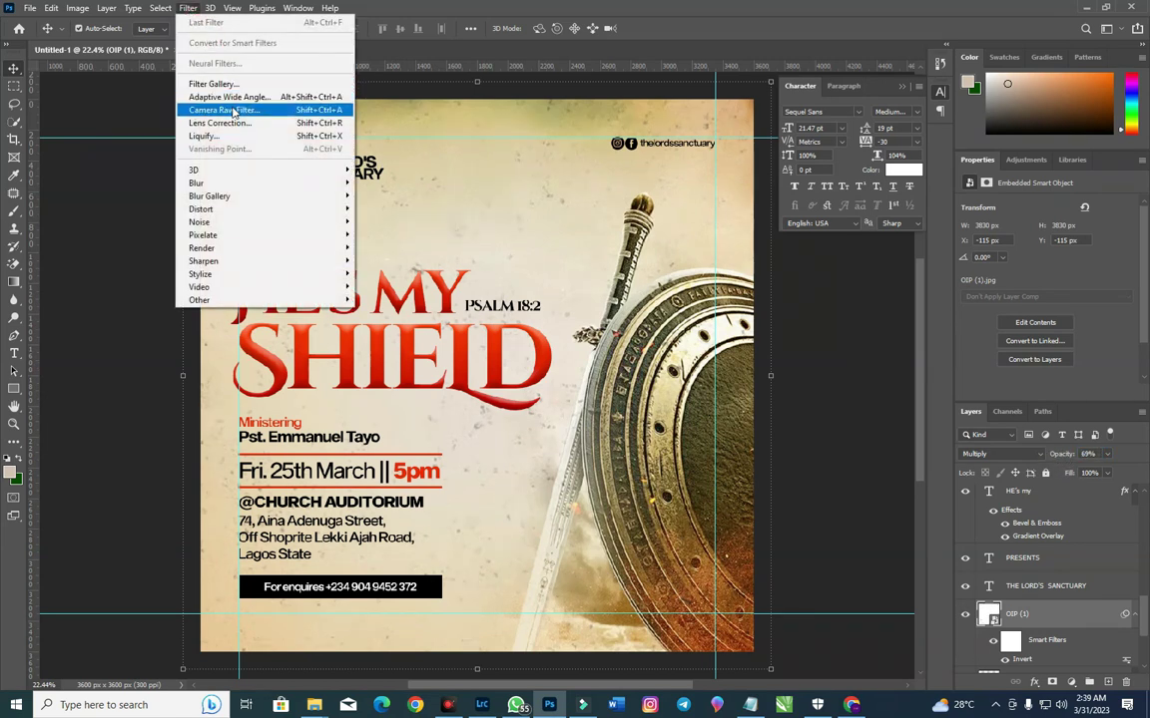
left_click(233, 110)
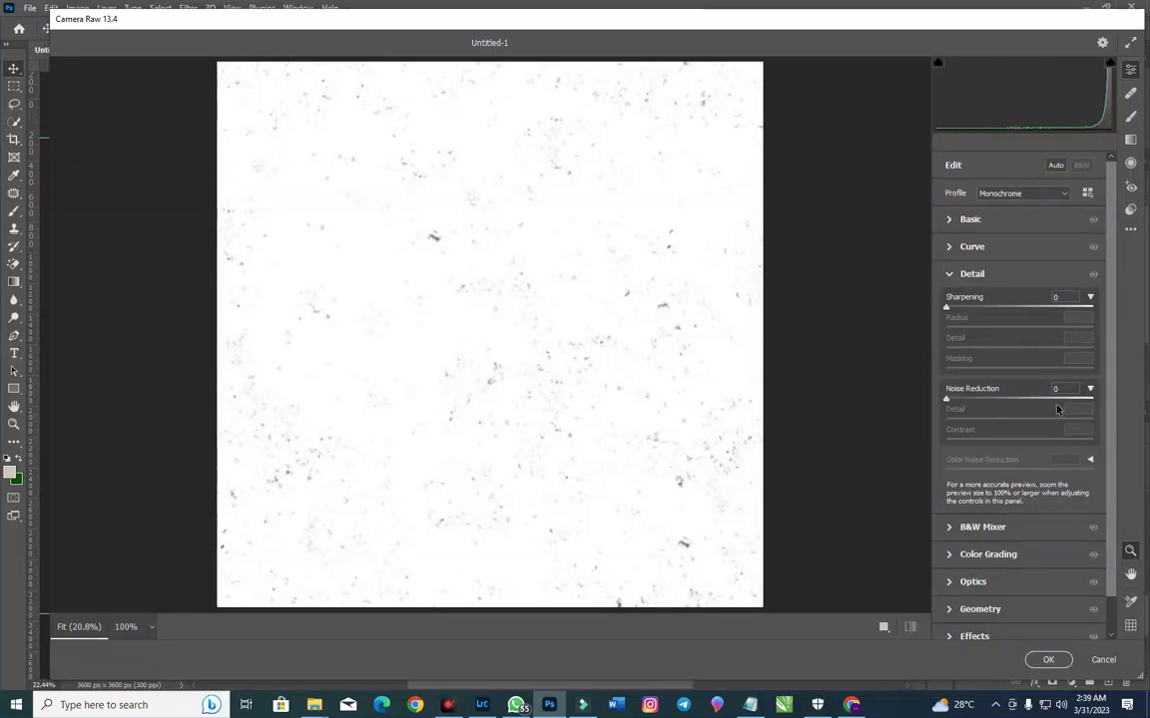
left_click(1038, 306)
left_click_drag(1044, 325, 1069, 325)
left_click_drag(973, 328, 1053, 328)
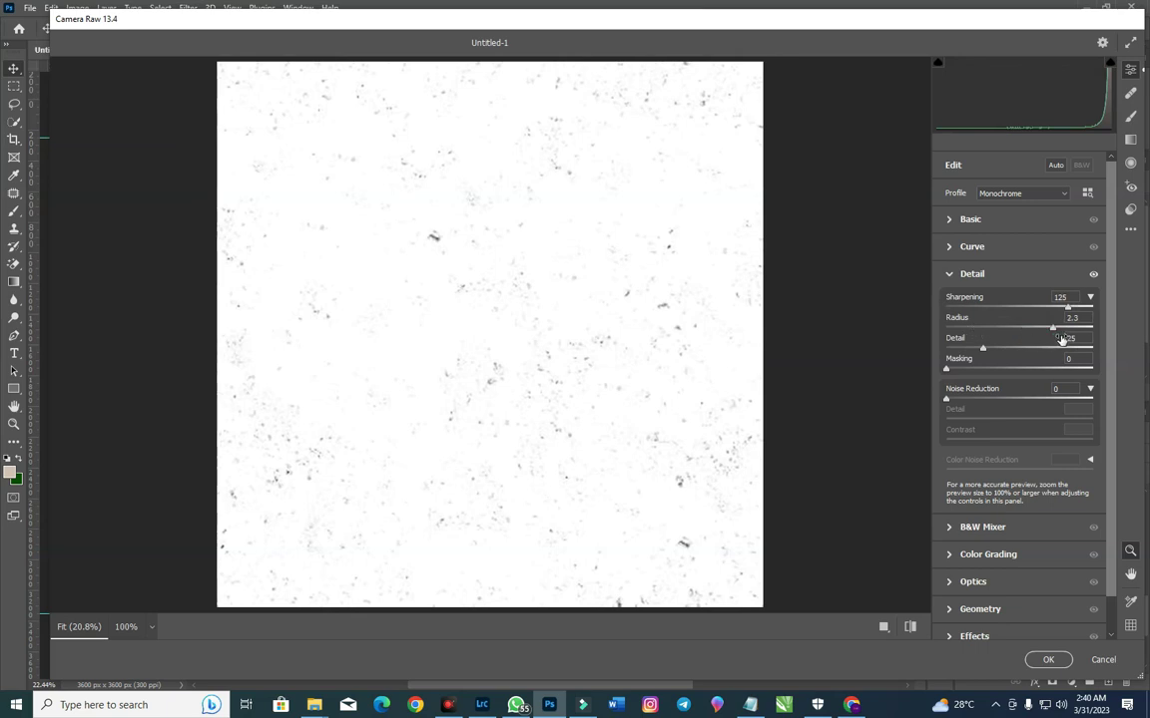
Step: Raise Texture to +74 and Clarity to +42, apply the filter, and fade the layer to 22% opacity
left_click(1011, 220)
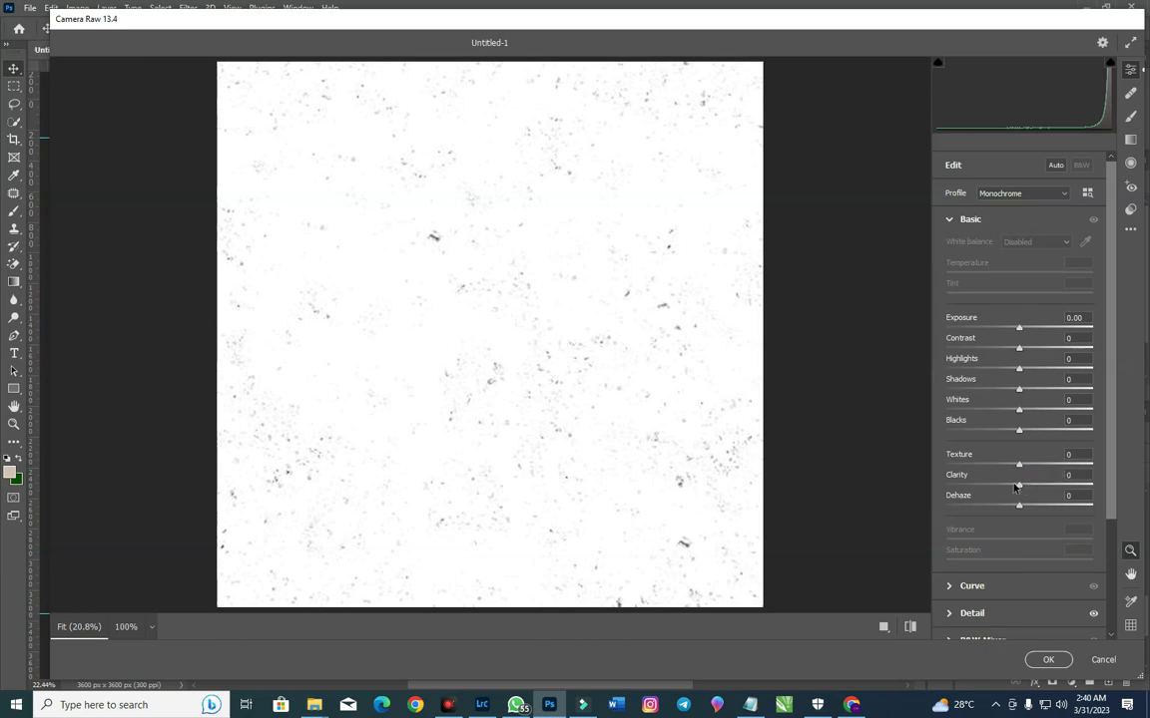
left_click_drag(1016, 486, 1073, 466)
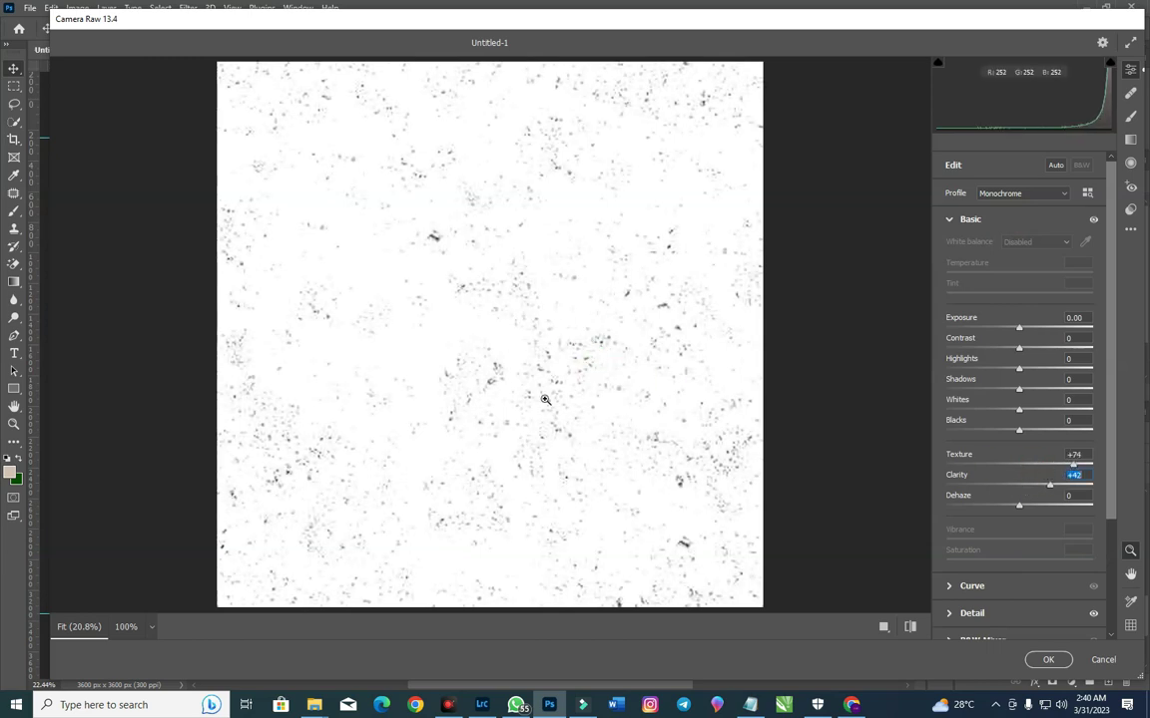
left_click(1048, 660)
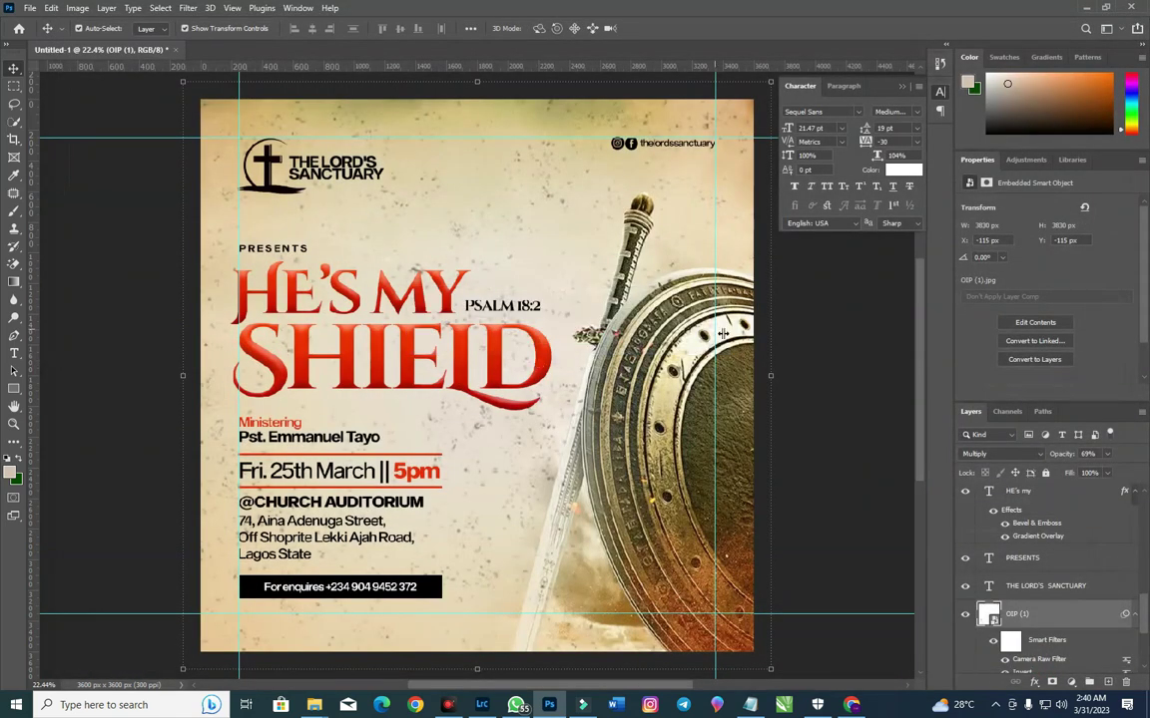
left_click_drag(1068, 459, 1034, 468)
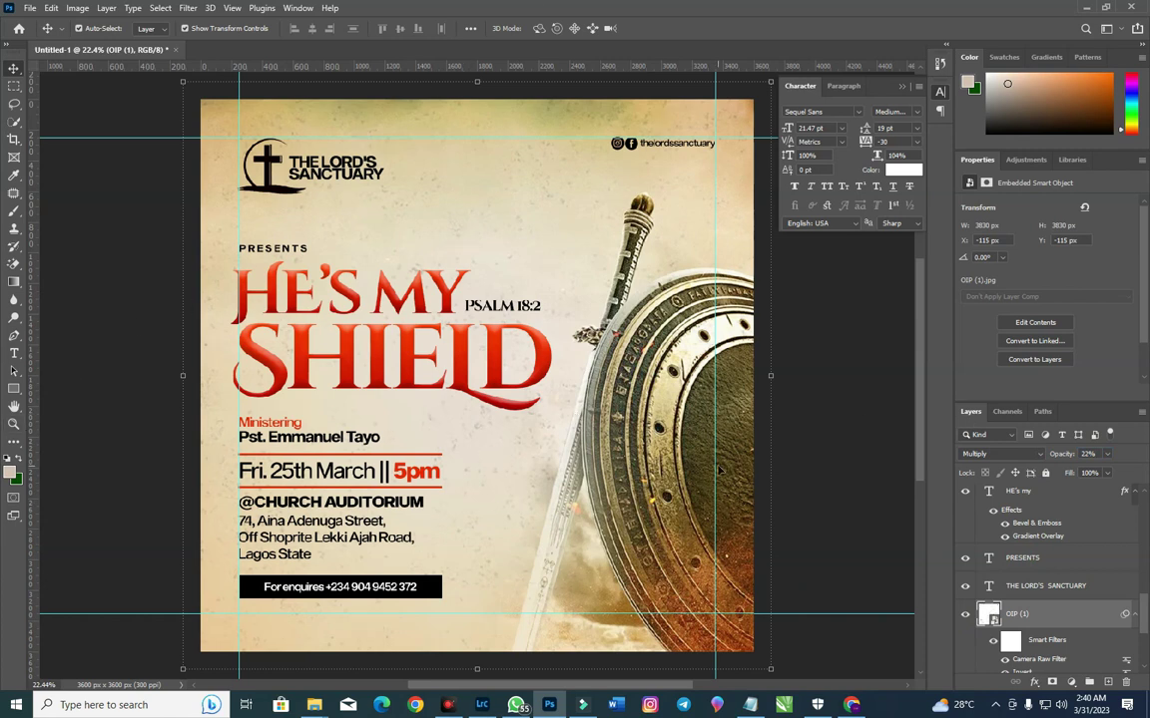
left_click(1072, 682)
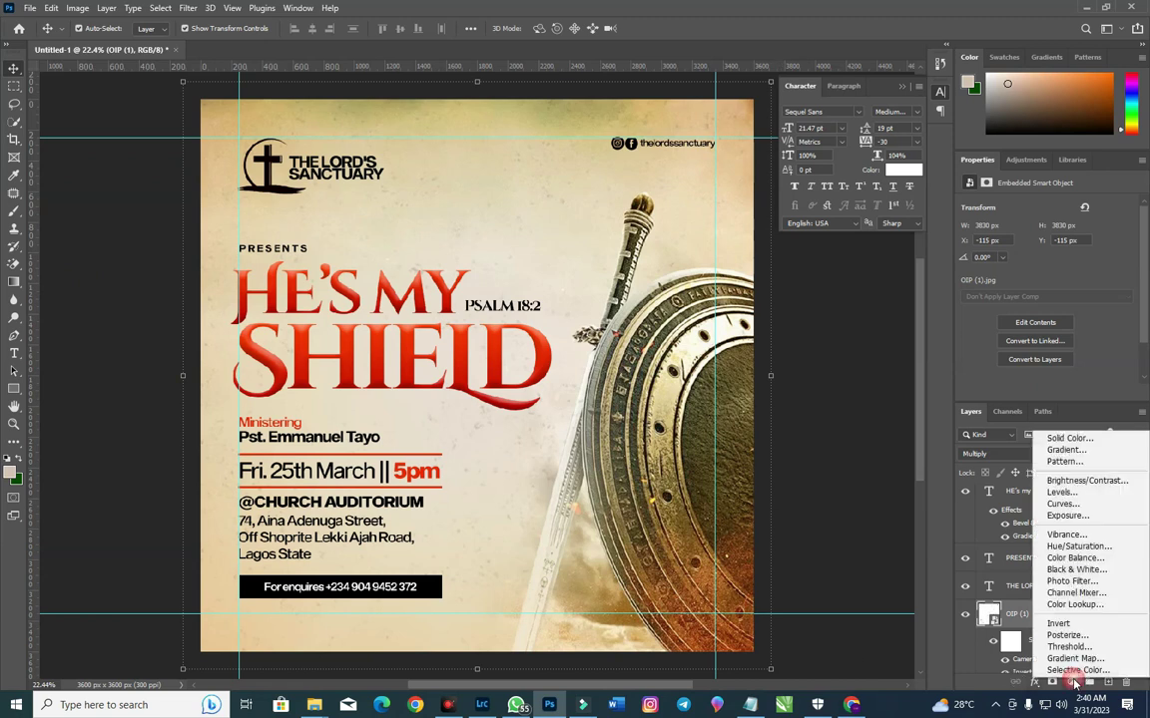
Step: Add a Color Balance adjustment with Midtones set to +28, -16, -35
left_click(1096, 559)
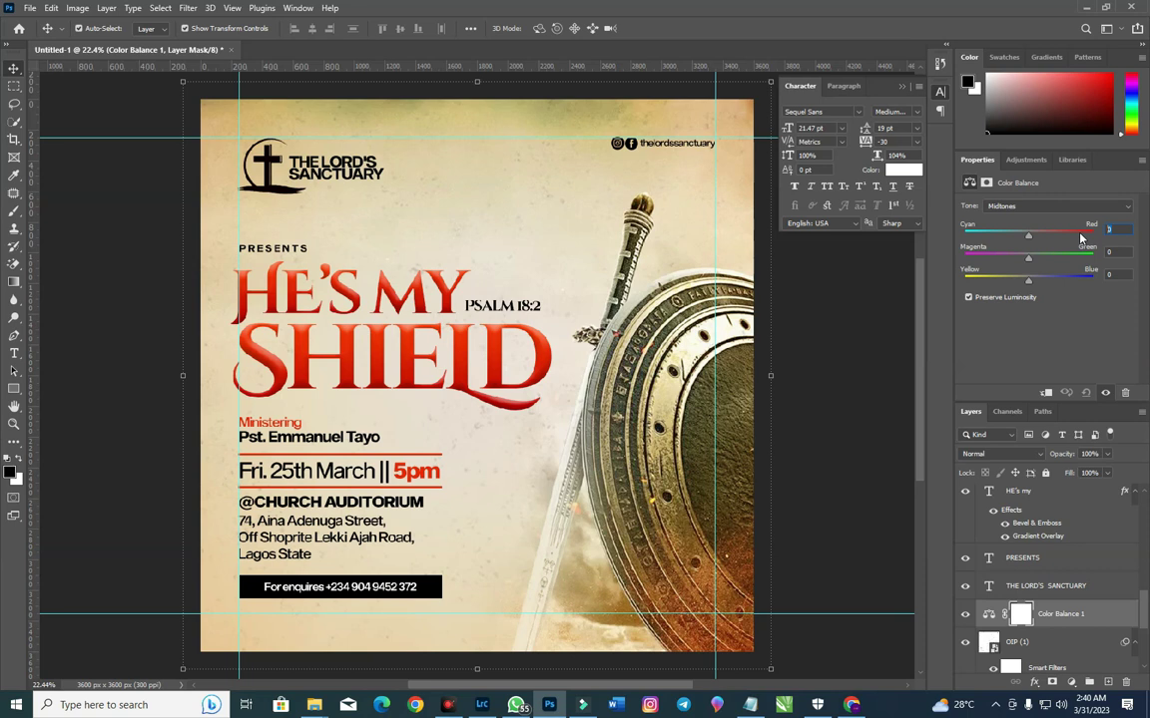
type("28")
key("Tab")
type("-18")
key("Tab")
type("-35")
Step: Set the Color Balance Shadows Cyan–Red value to +22
left_click(1008, 205)
left_click(1068, 218)
left_click(1109, 231)
type("22")
key("Return")
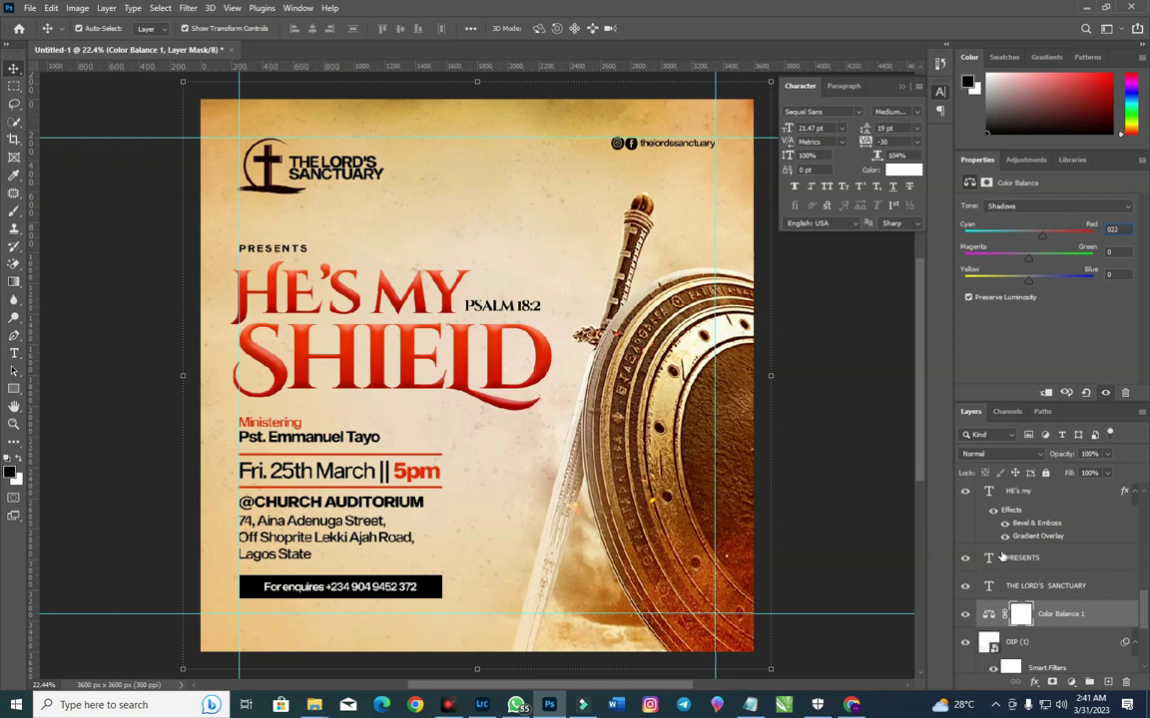
Step: Move Color Balance 1 to the top of the layer stack and hide it to compare
left_click_drag(1091, 613, 1099, 502)
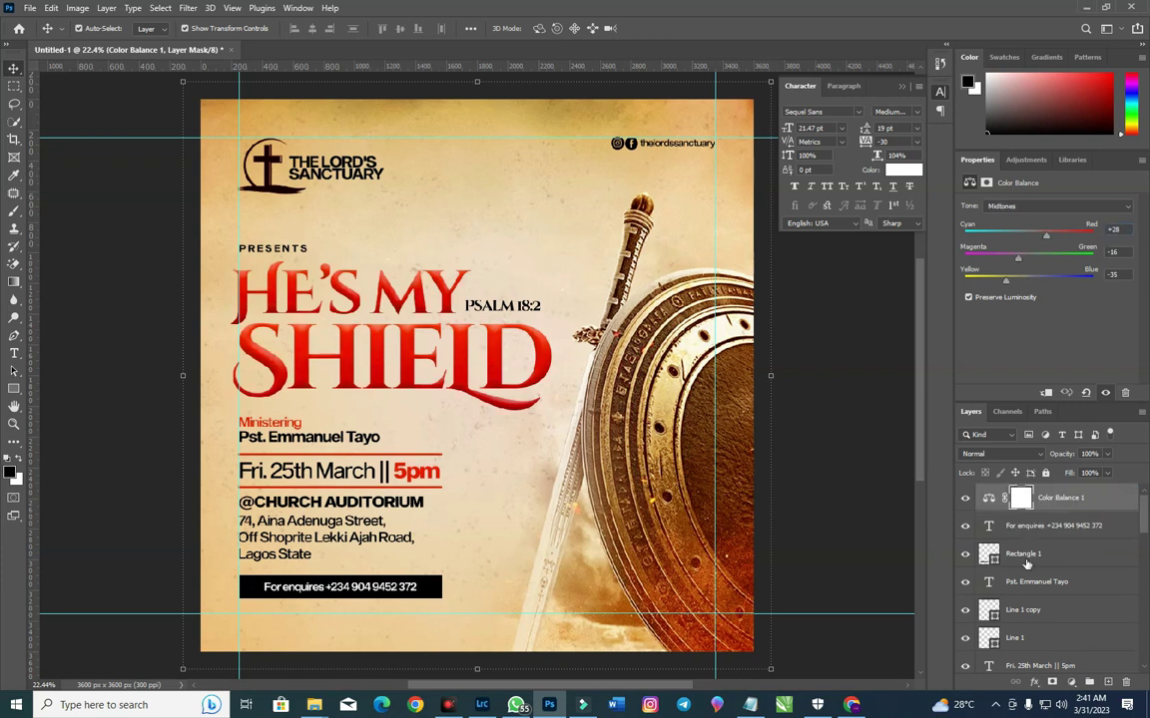
scroll(1038, 519, "down", 1)
scroll(1038, 521, "up", 1)
left_click(966, 500)
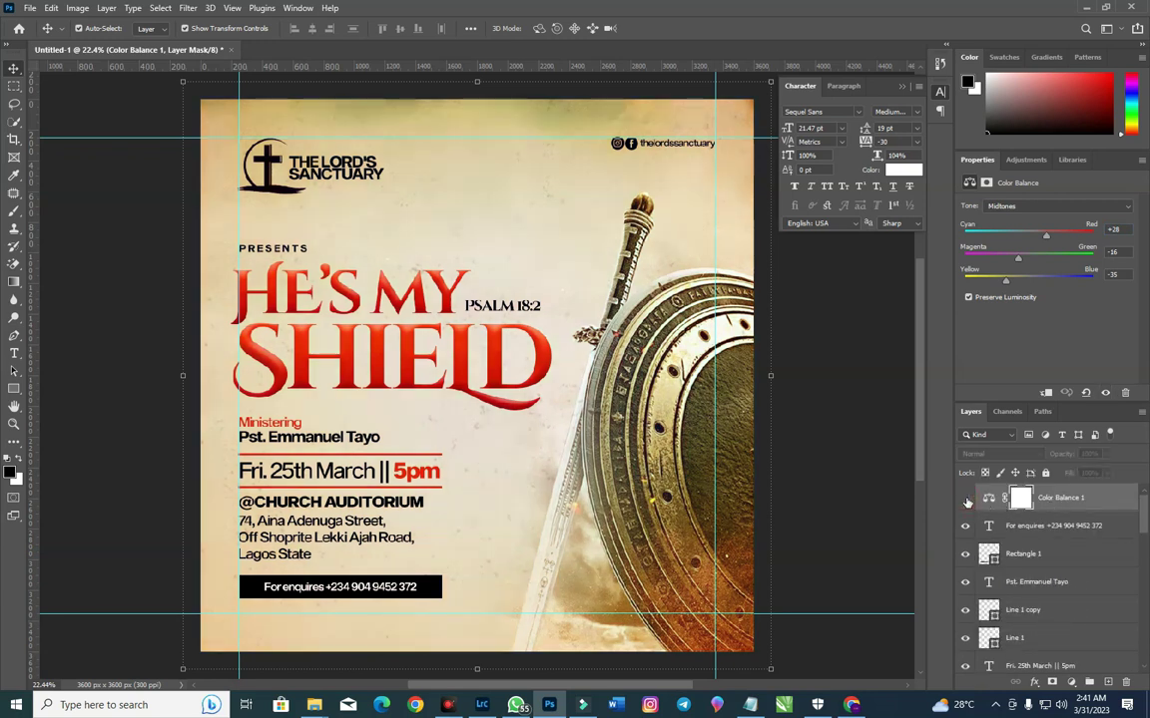
Step: Turn Color Balance 1 back on and select THE LORD'S SANCTUARY text layer
left_click(965, 500)
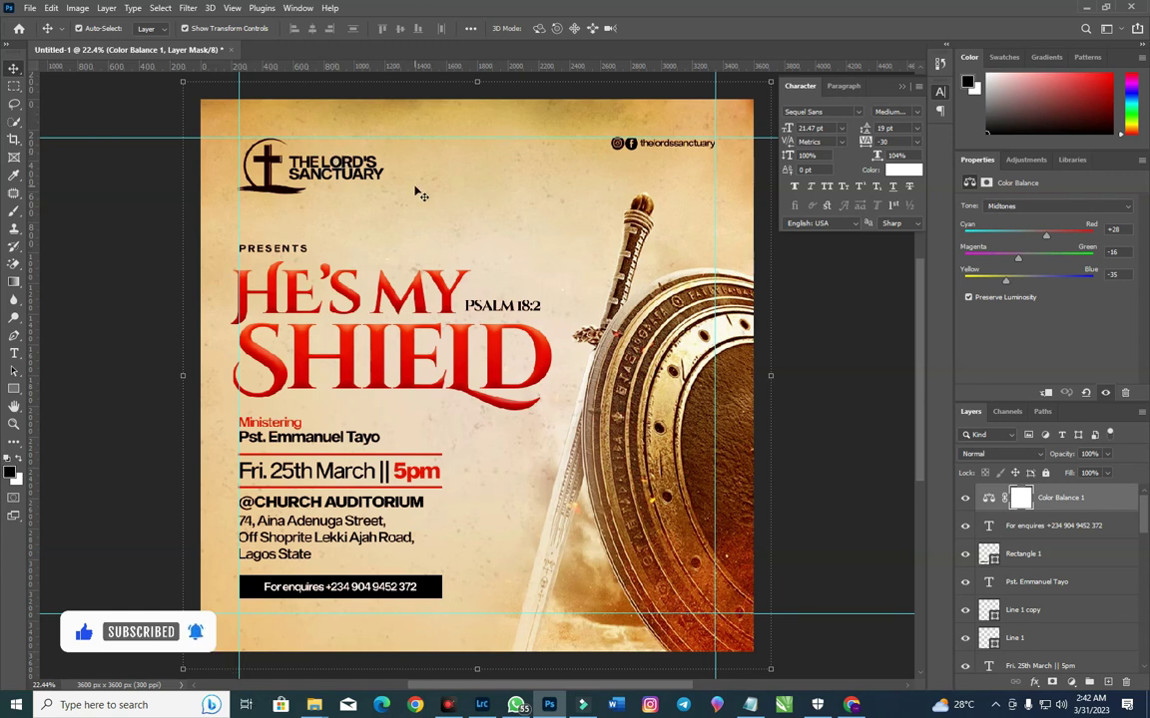
left_click(381, 179)
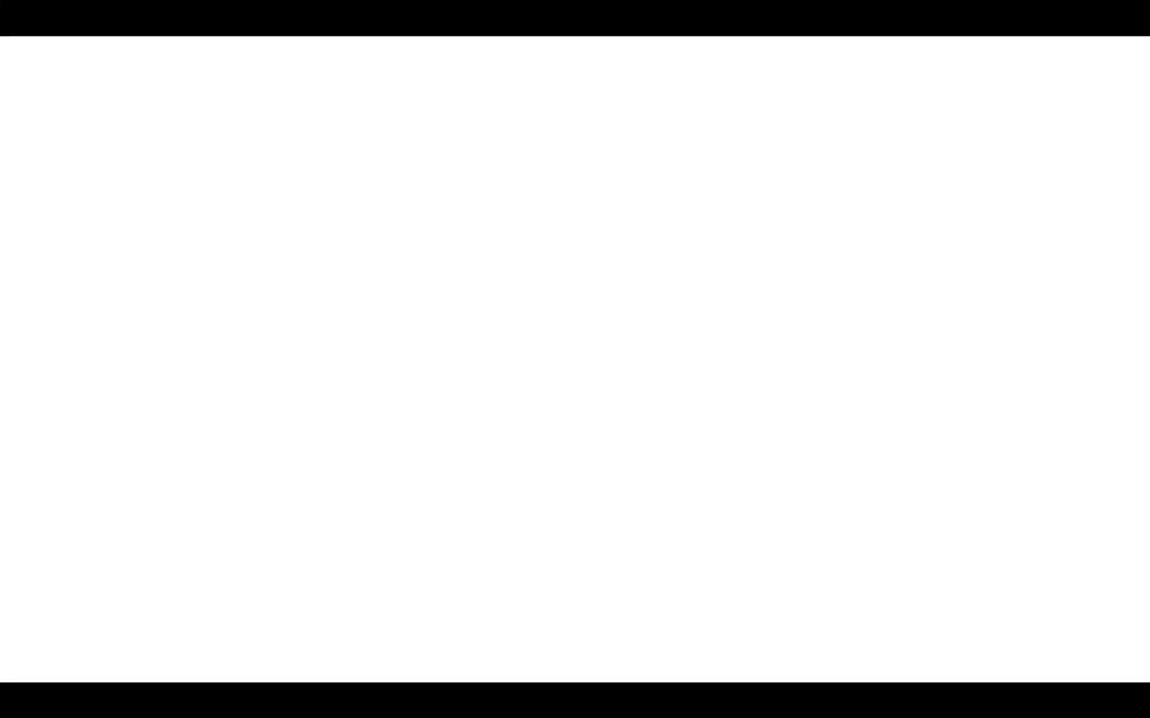